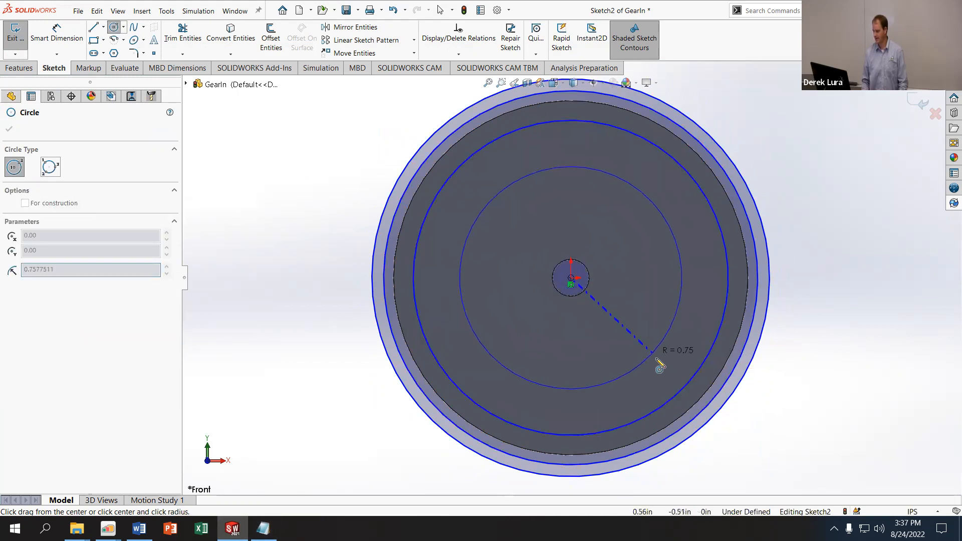
Finish the innermost concentric circle at about 0.95 in radius and set the outermost circle's diameter to ="DiaIn"+"Pitch"/2
left_click(673, 372)
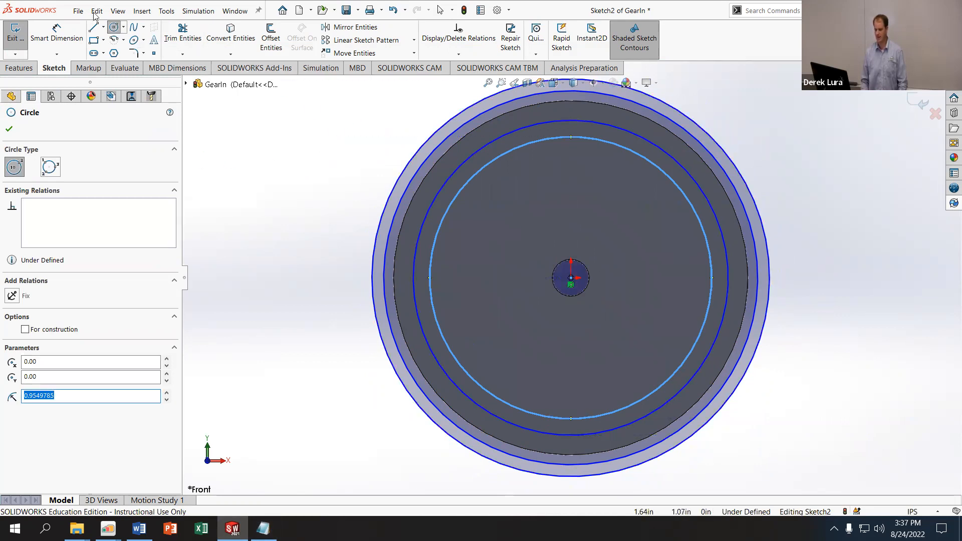
left_click(57, 35)
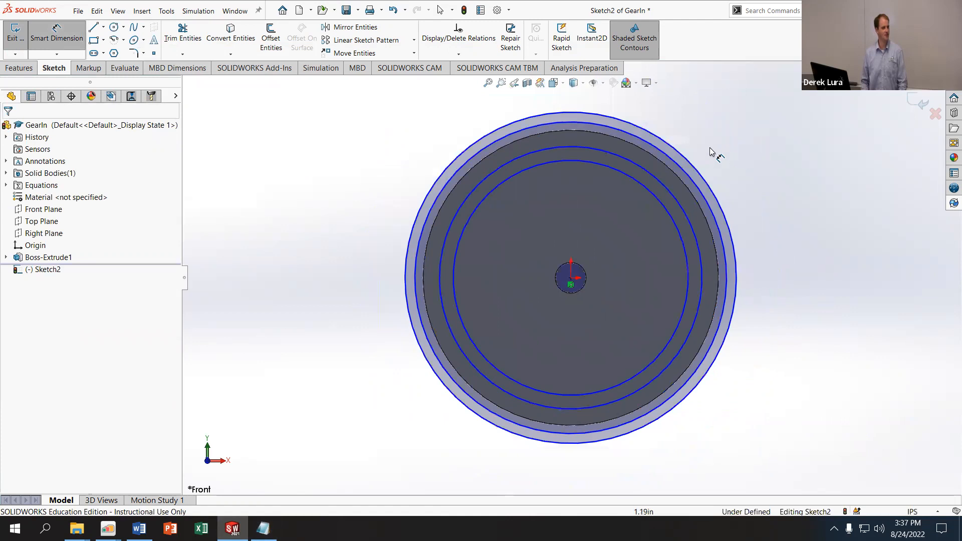
scroll(692, 150, "down", 2)
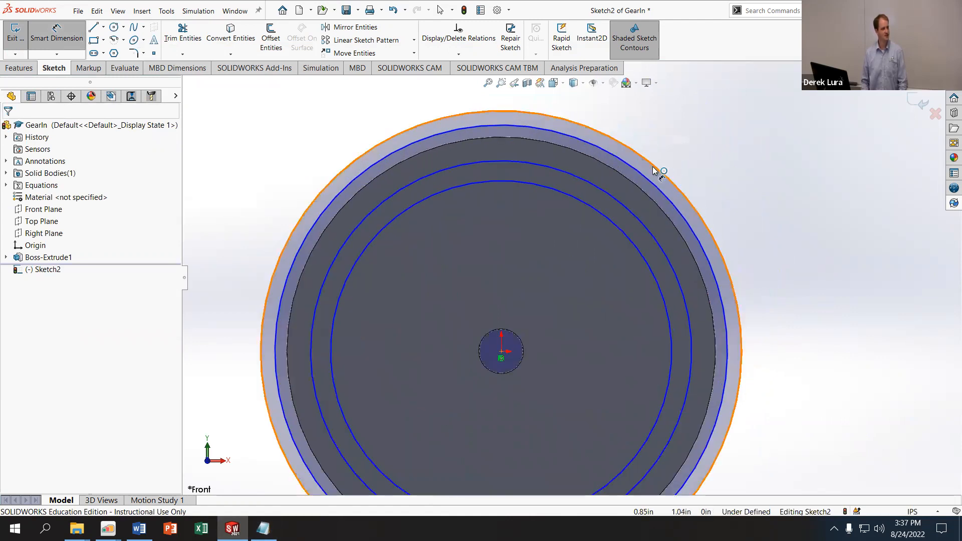
left_click(659, 172)
left_click(721, 144)
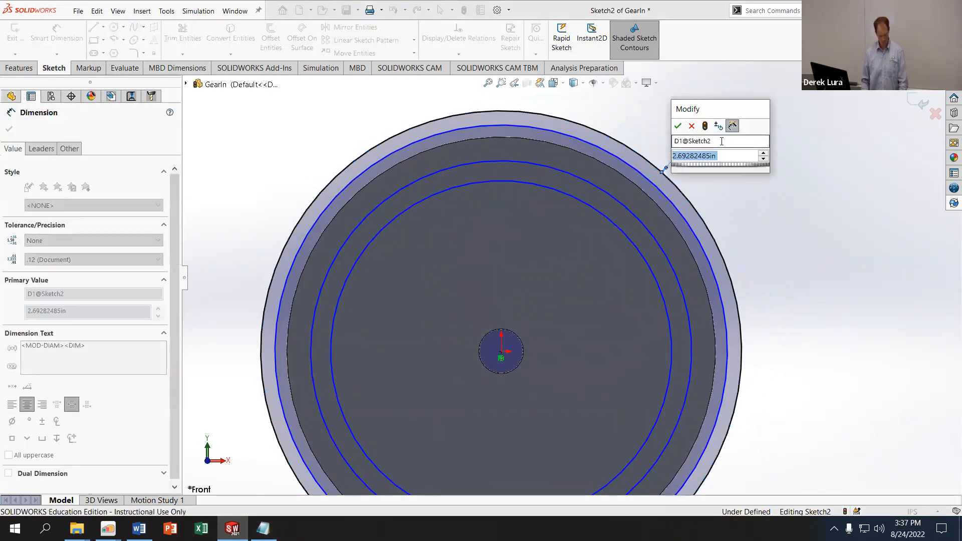
type("=")
mouse_move(741, 169)
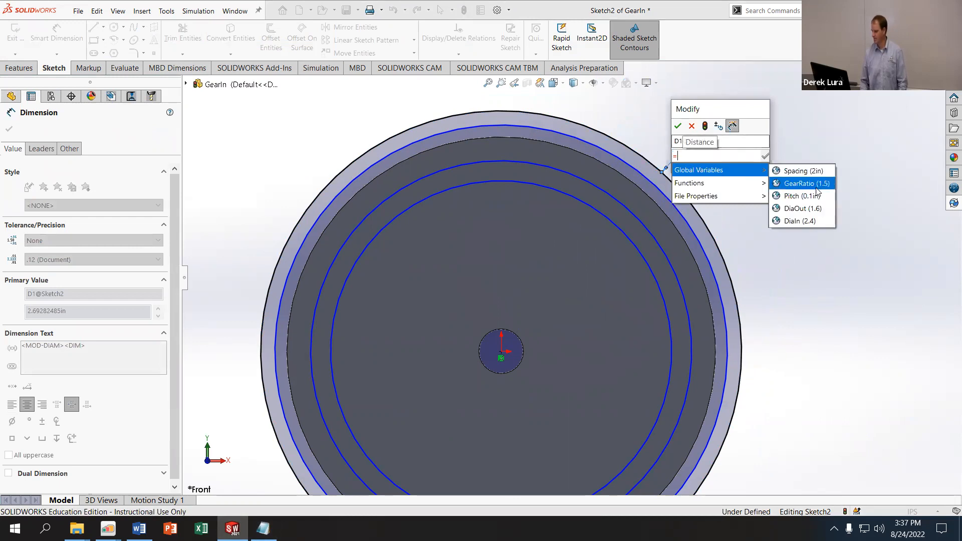
left_click(799, 209)
type("+")
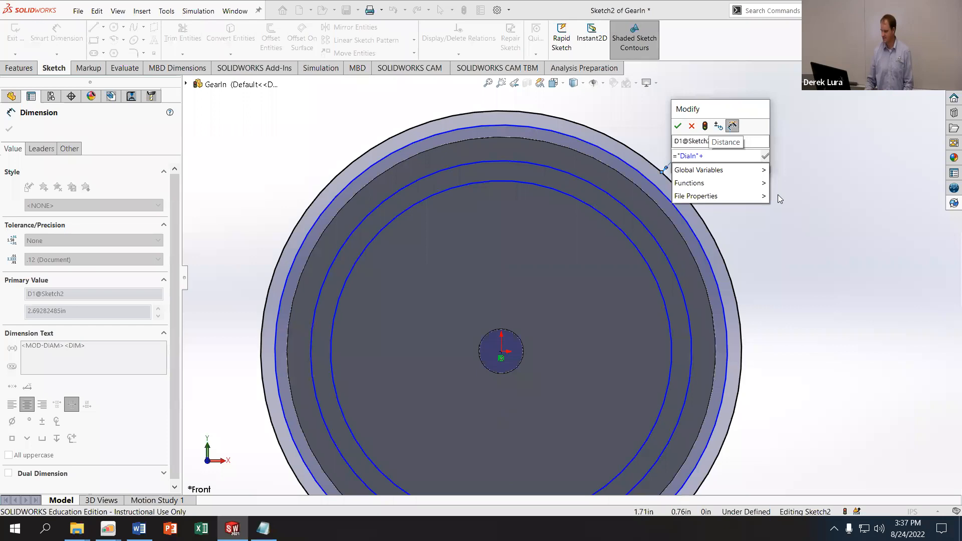
mouse_move(765, 173)
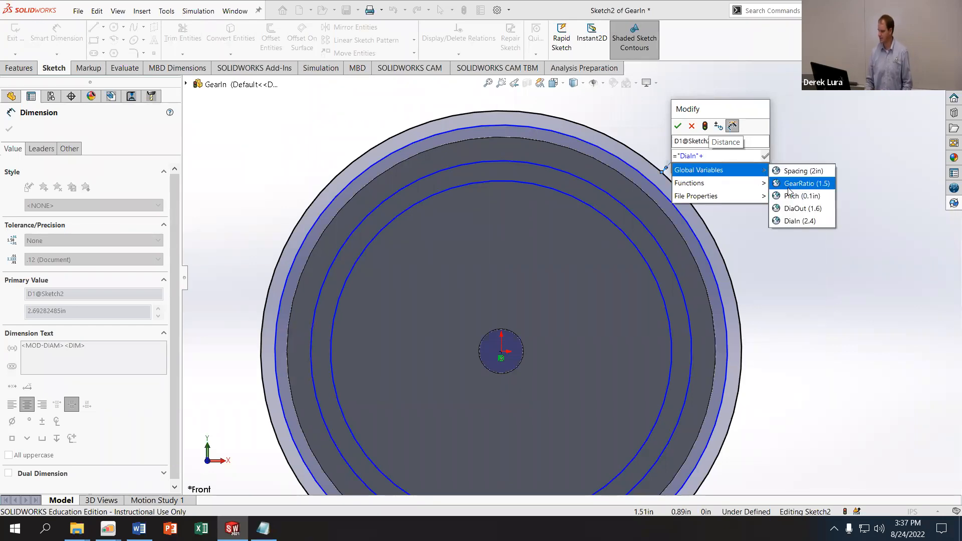
left_click(794, 201)
type("/2")
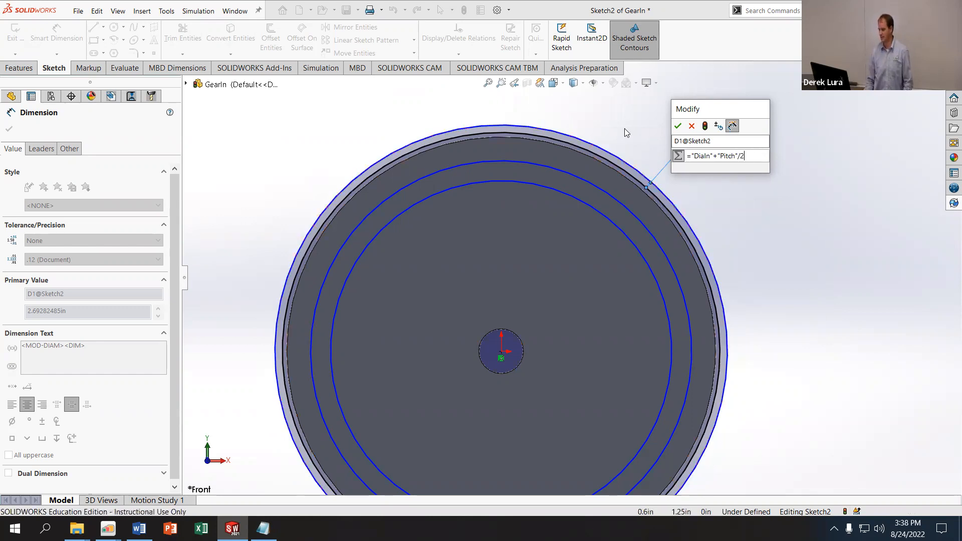
left_click(678, 126)
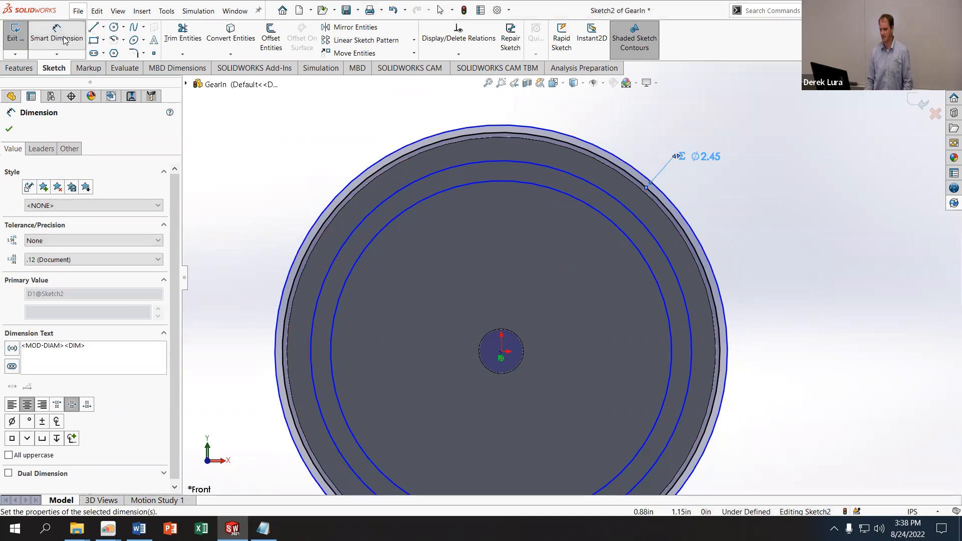
Dimension the second-largest circle and link its diameter to the global variable "DiaIn"
left_click(593, 143)
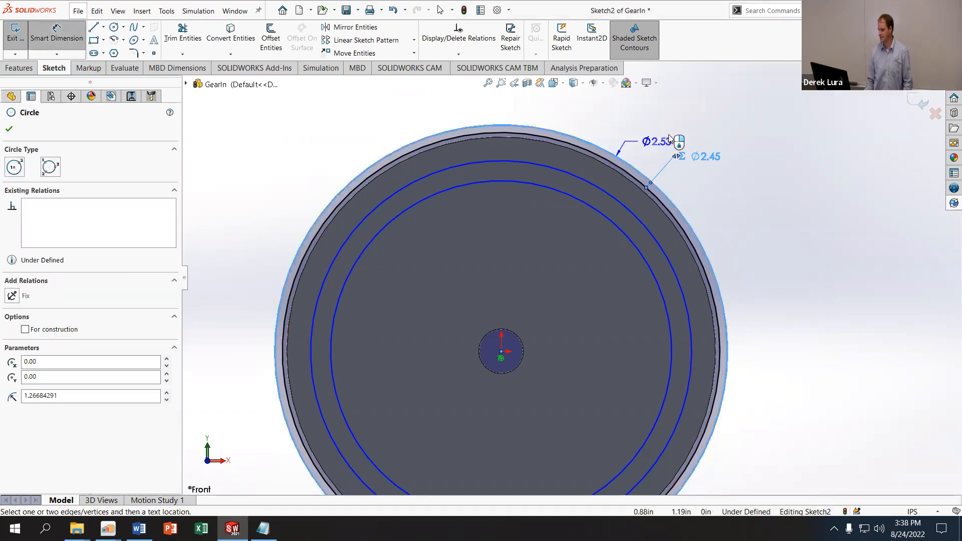
left_click(658, 122)
type("=")
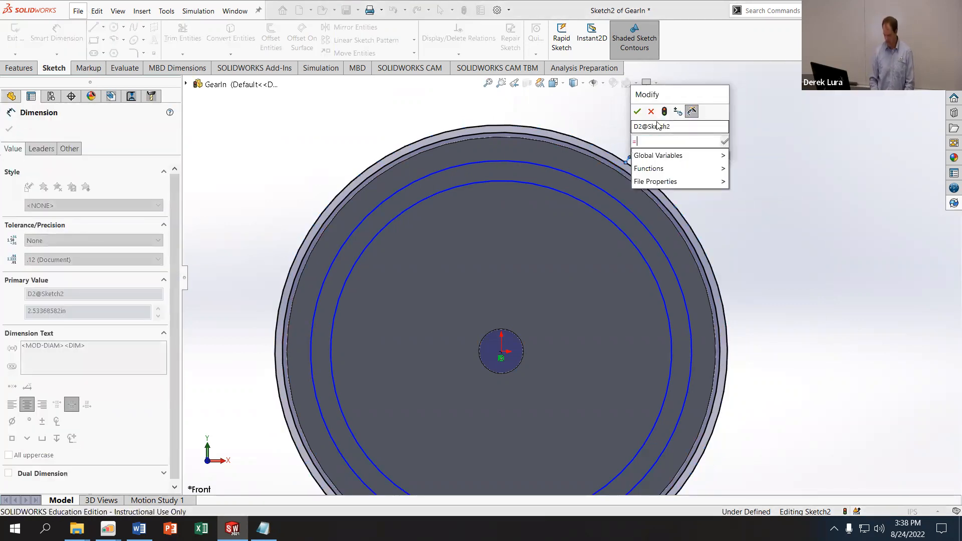
mouse_move(658, 155)
left_click(758, 207)
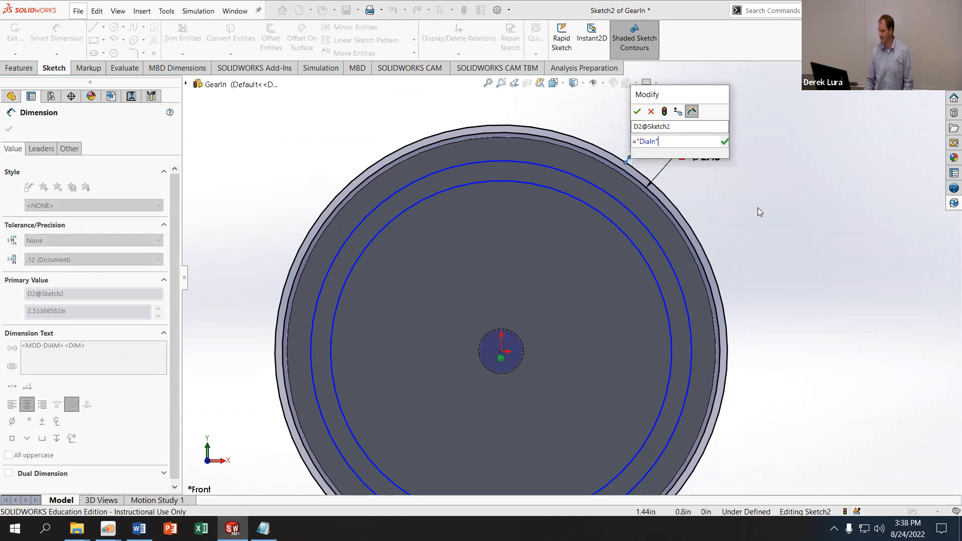
key("Return")
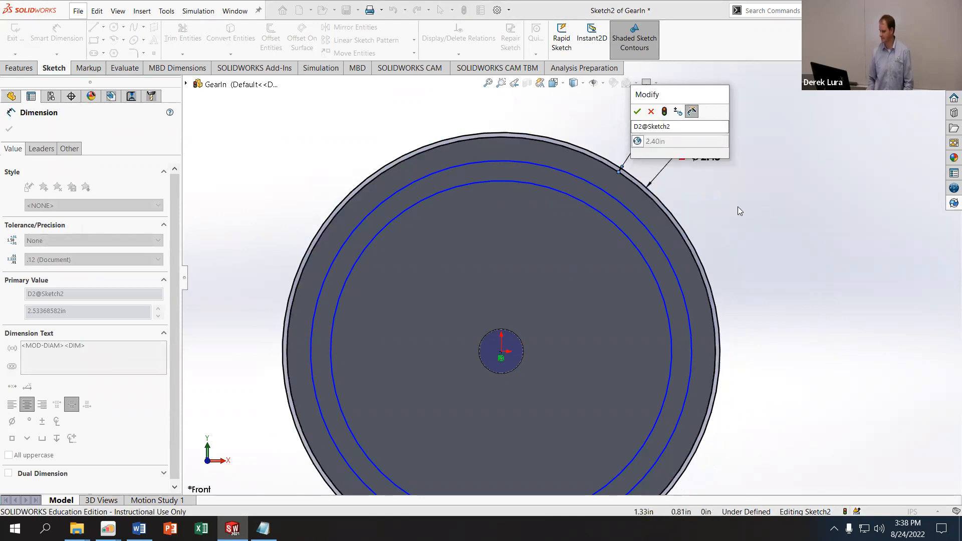
left_click(637, 112)
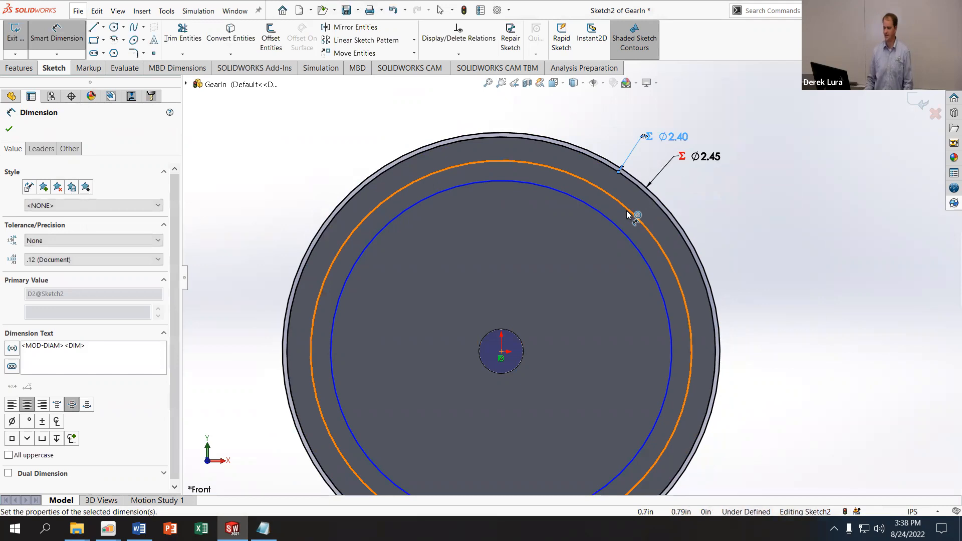
Dimension the third-largest circle's diameter with the equation ="DiaIn"-"Pitch"/2
left_click(604, 191)
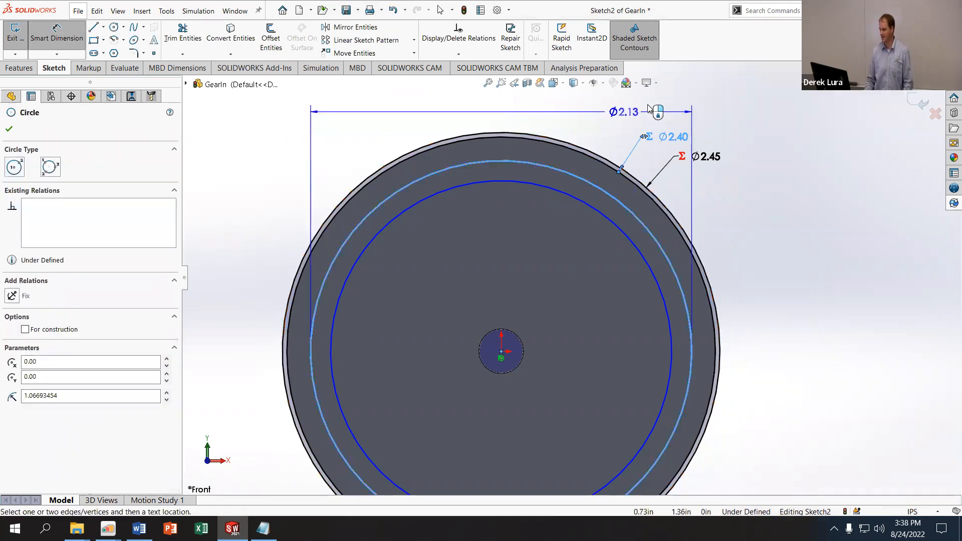
left_click(555, 228)
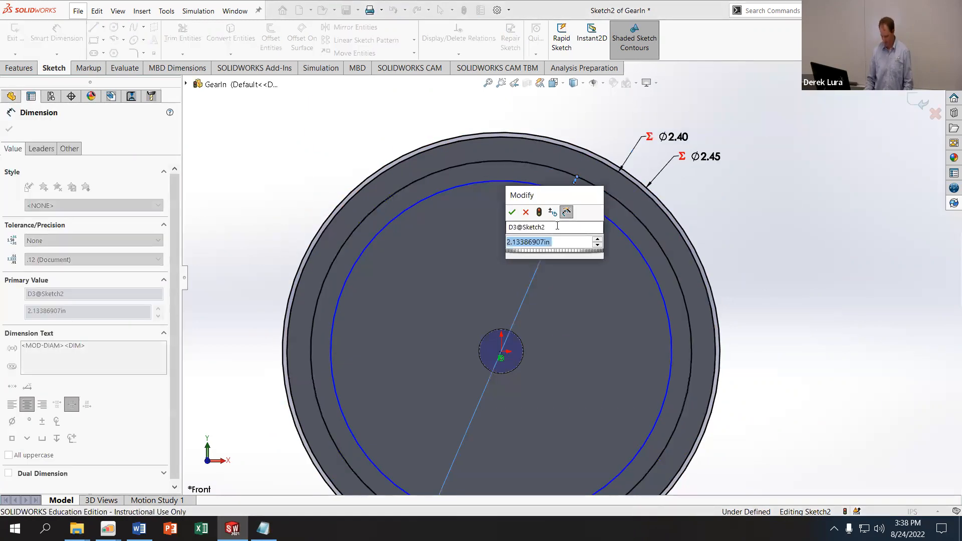
type("=")
mouse_move(576, 256)
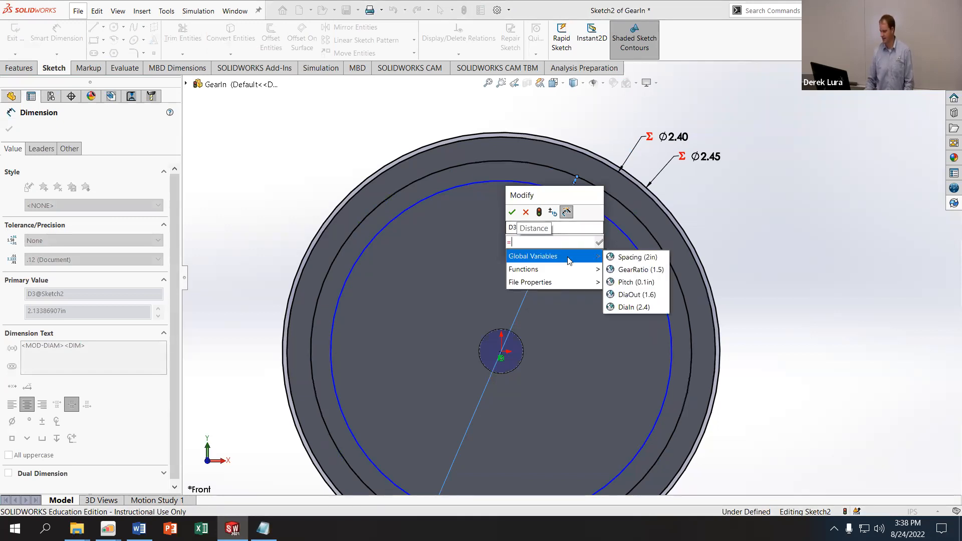
left_click(629, 308)
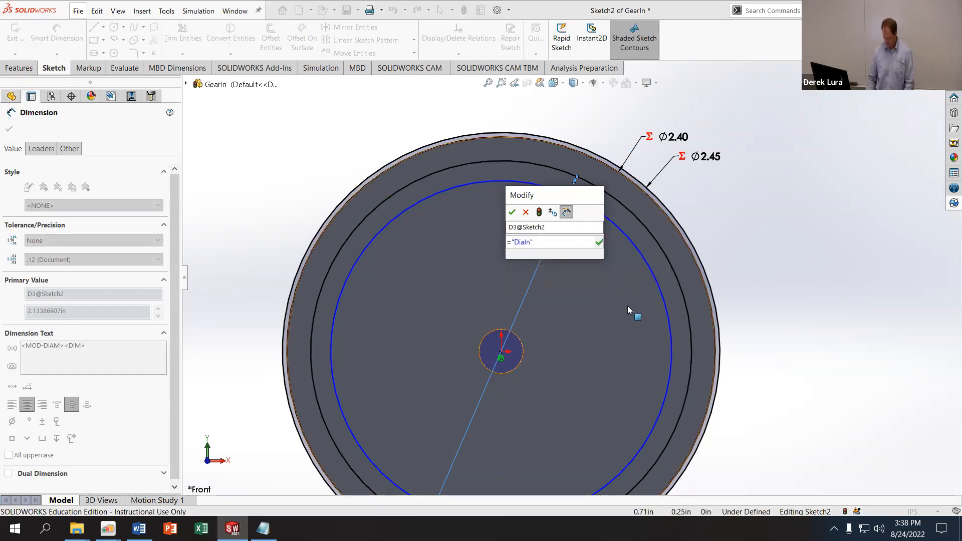
type("-")
mouse_move(581, 256)
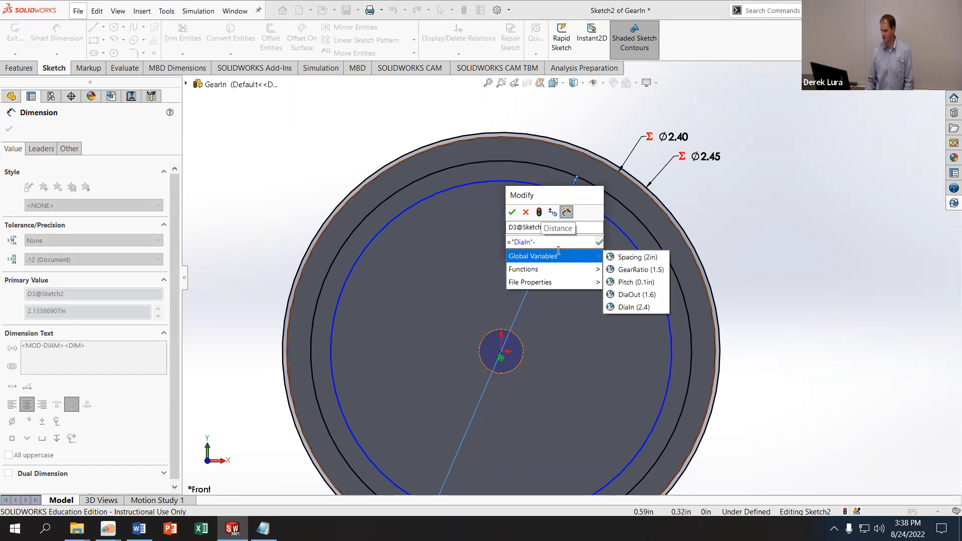
left_click(608, 280)
type("/2")
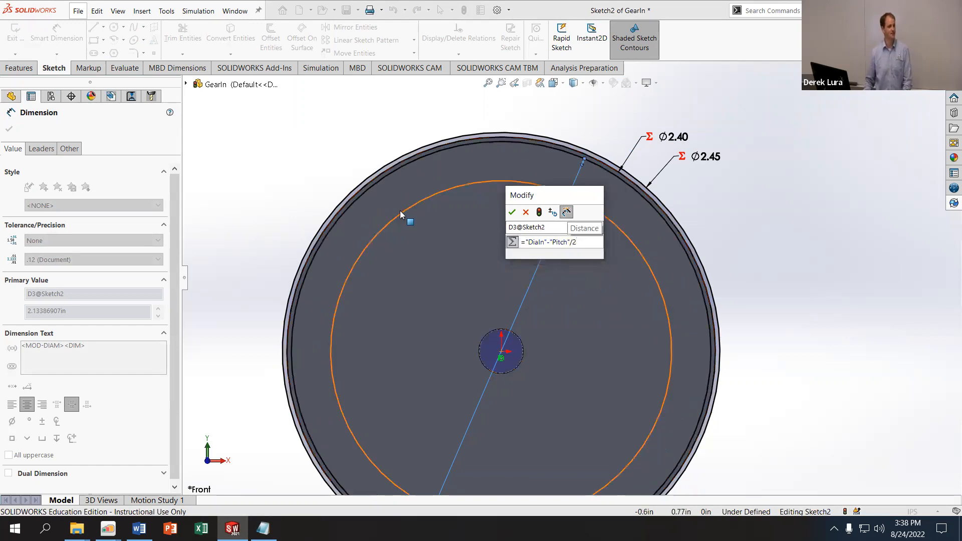
left_click(512, 212)
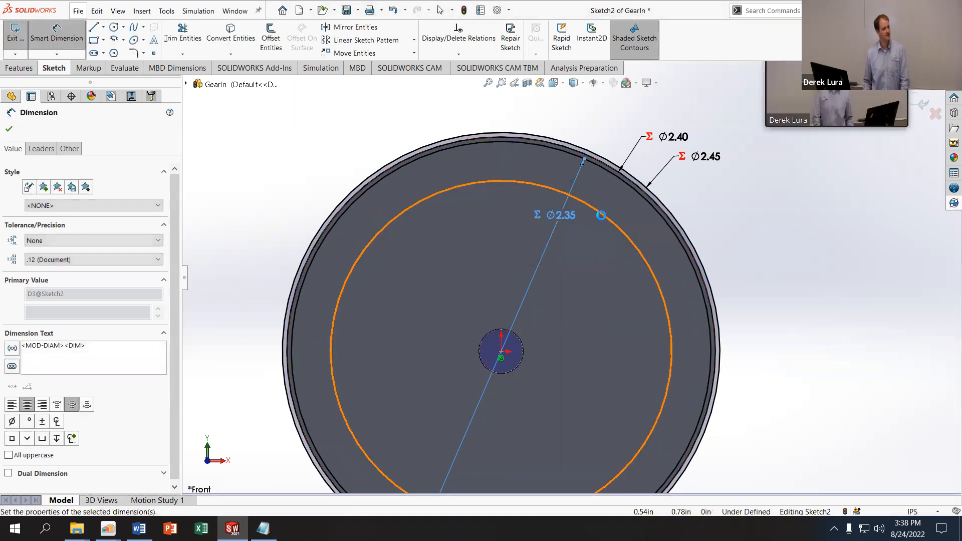
Set the radial gap between the innermost circle and the DiaIn-Pitch/2 circle to 0.01 in
left_click(606, 220)
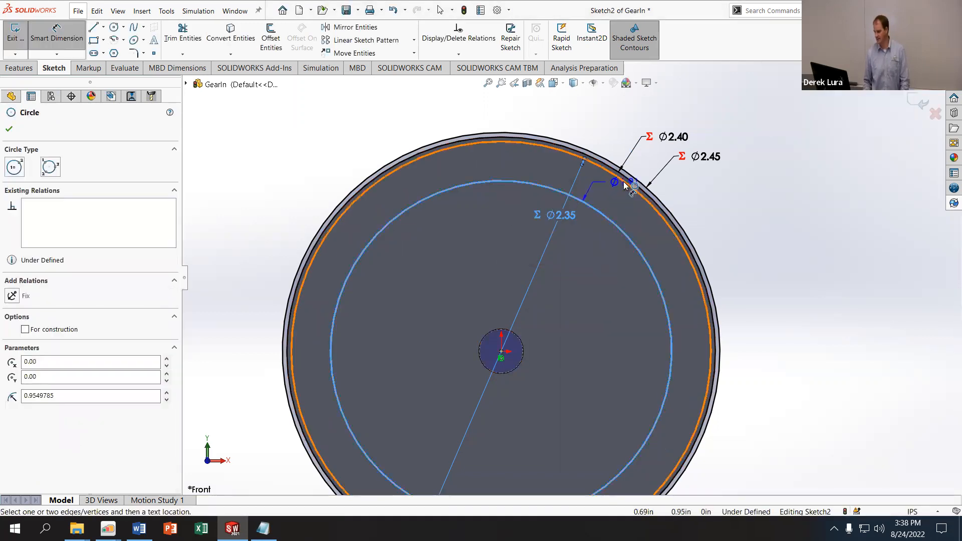
left_click(624, 185)
left_click(600, 239)
type(".01")
key("Return")
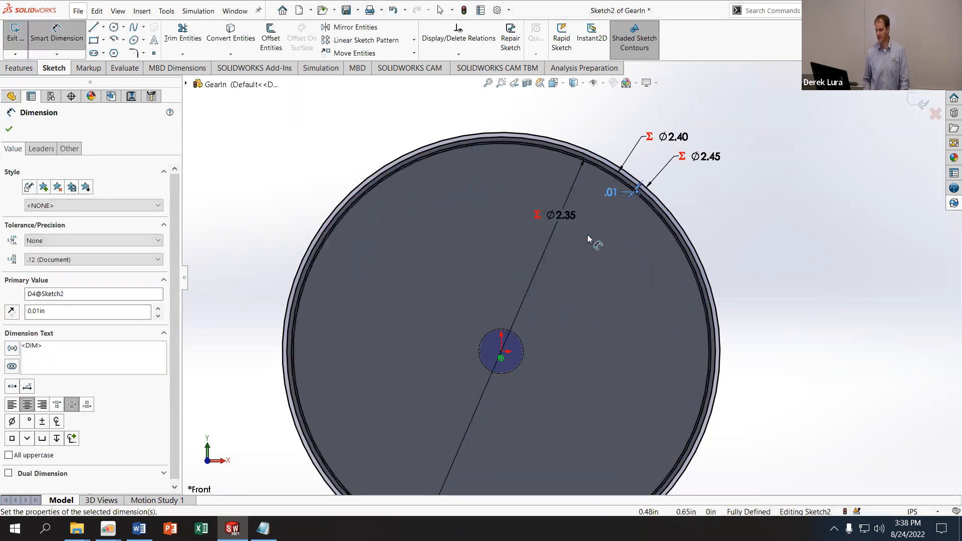
Move the diameter dimension texts clear of the gear's upper edge, placing 2.40 between 2.45 and 2.35
mouse_move(574, 213)
left_mouse_down()
mouse_move(584, 210)
mouse_move(609, 124)
mouse_move(638, 126)
mouse_move(716, 189)
mouse_move(702, 177)
left_mouse_up()
scroll(698, 125, "down", 5)
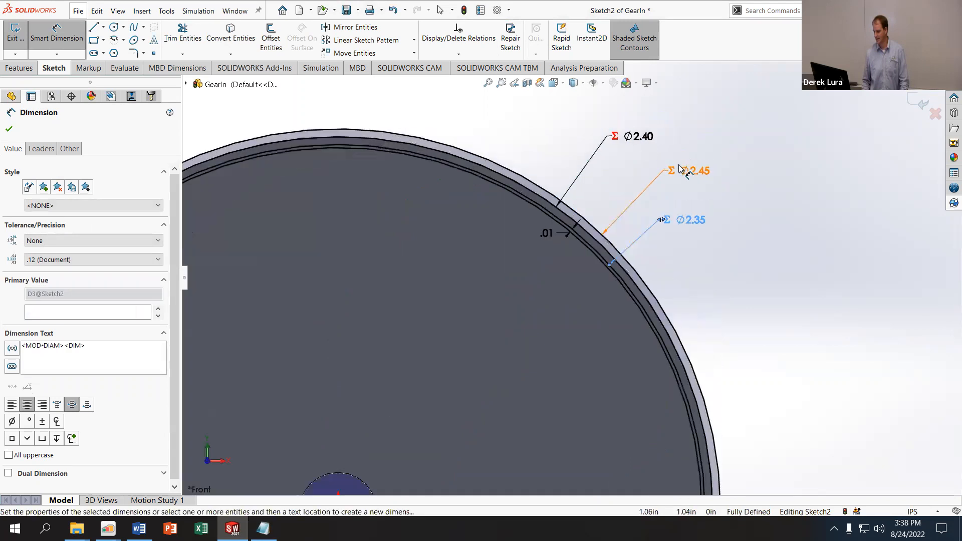
scroll(561, 233, "down", 1)
mouse_move(605, 120)
left_mouse_down()
mouse_move(726, 207)
mouse_move(714, 204)
left_mouse_up()
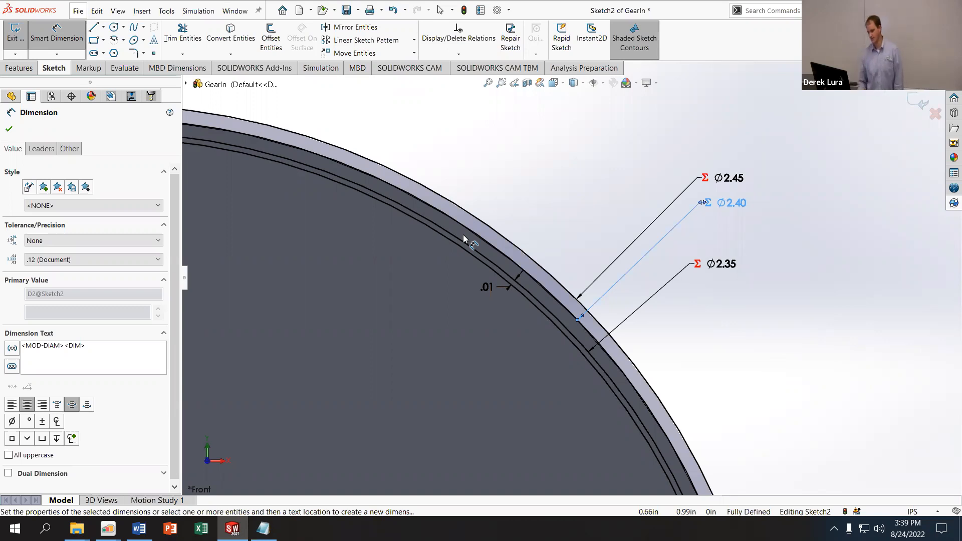
right_click(463, 208)
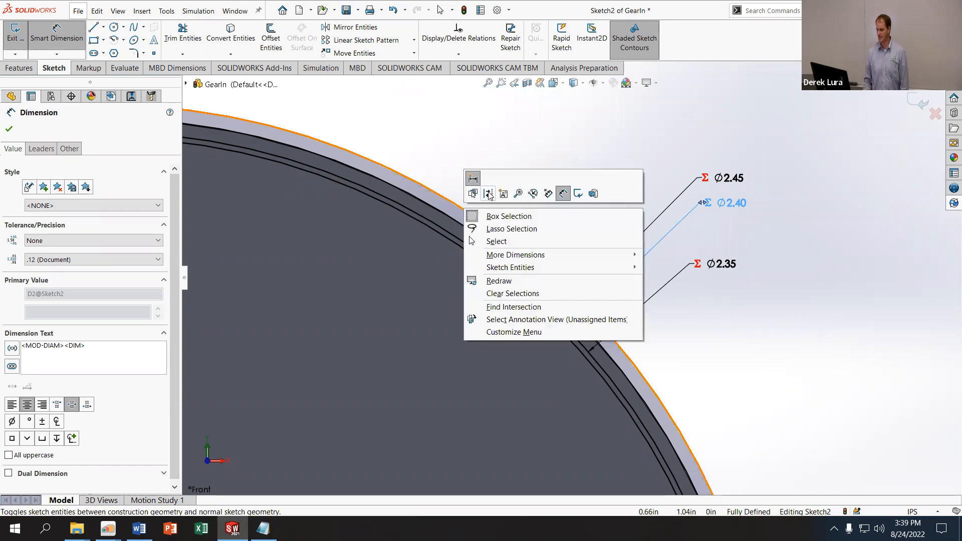
left_click(487, 194)
right_click(472, 233)
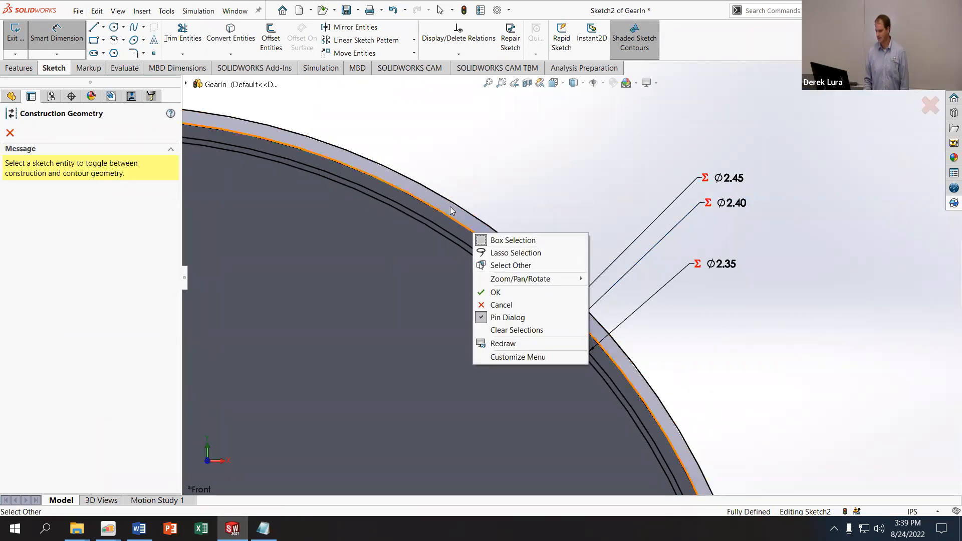
left_click(9, 133)
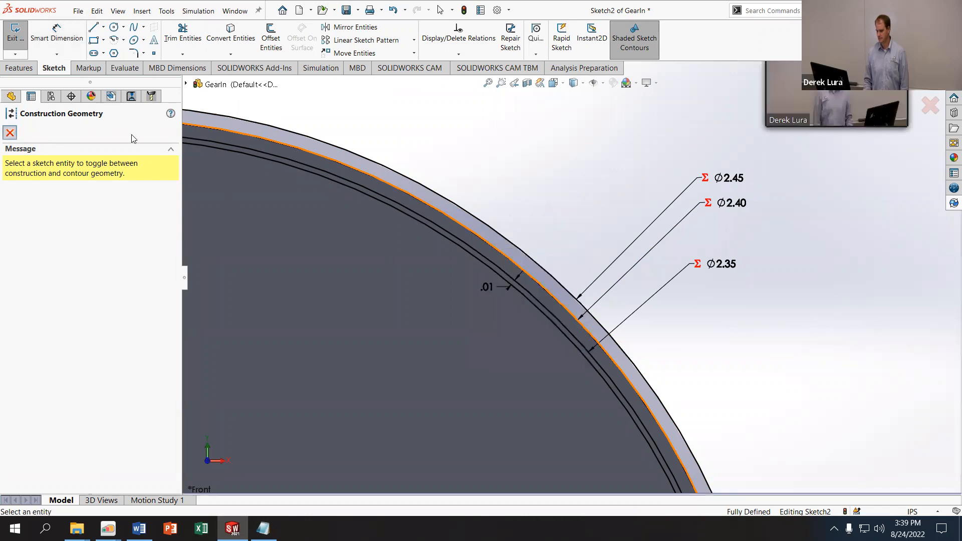
Convert the outermost circle to construction geometry
right_click(517, 244)
left_click(540, 231)
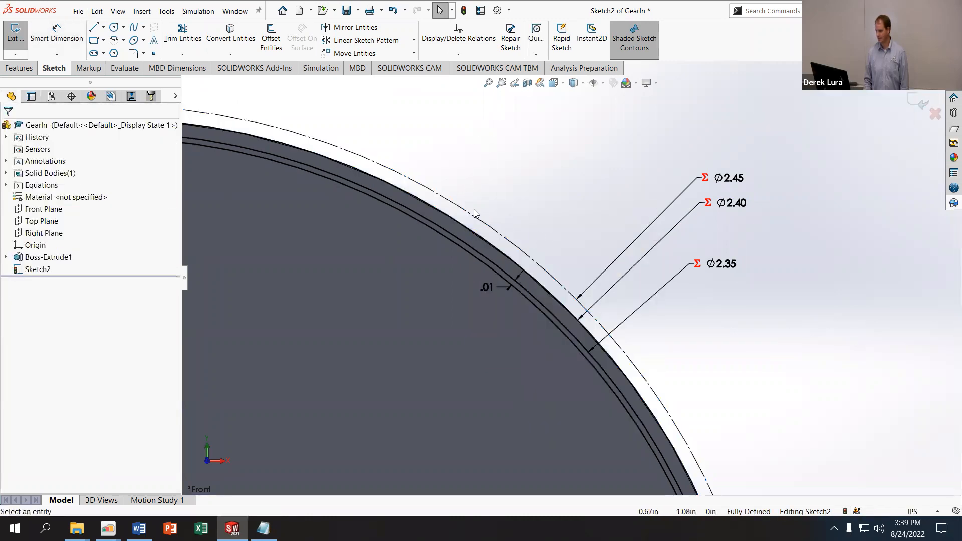
Check the equation that drives the 2.35 diameter dimension
double_click(703, 266)
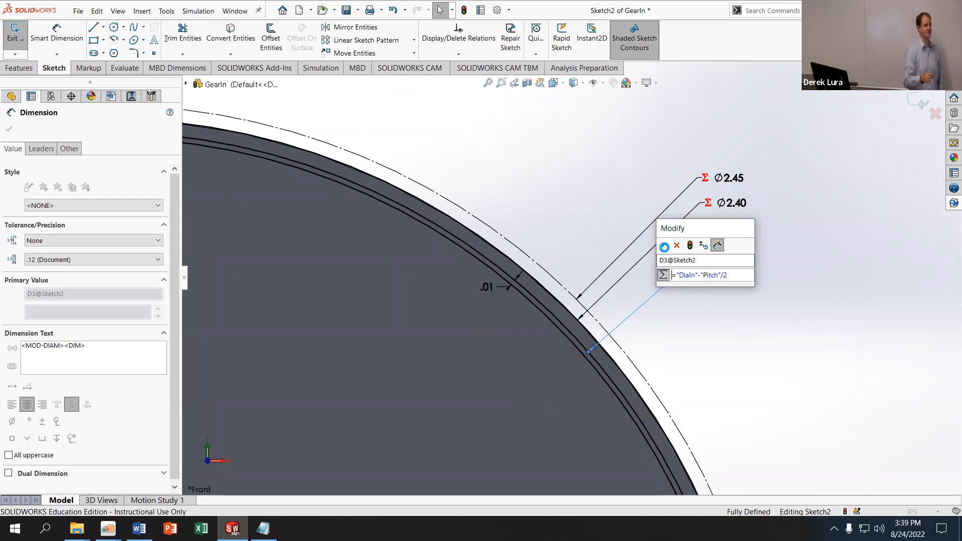
left_click(664, 247)
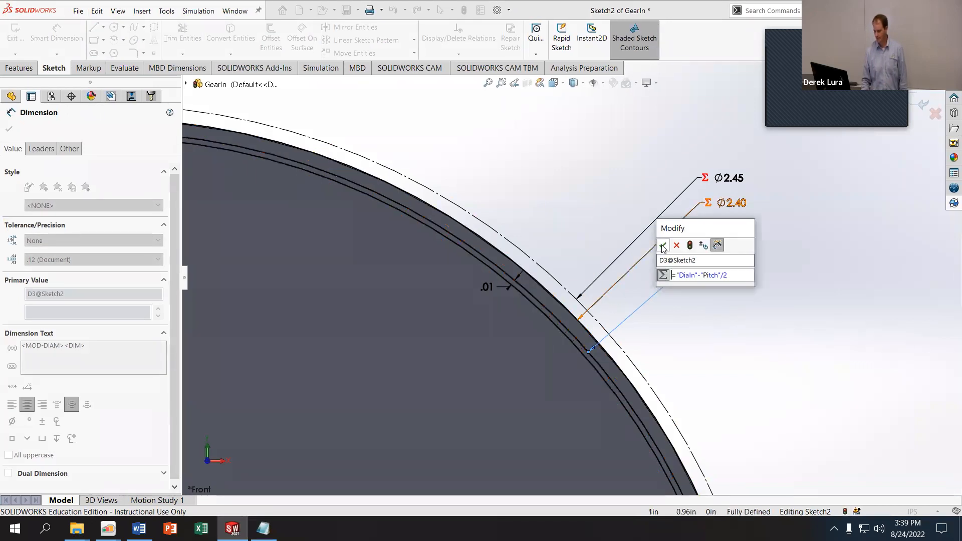
left_click(663, 246)
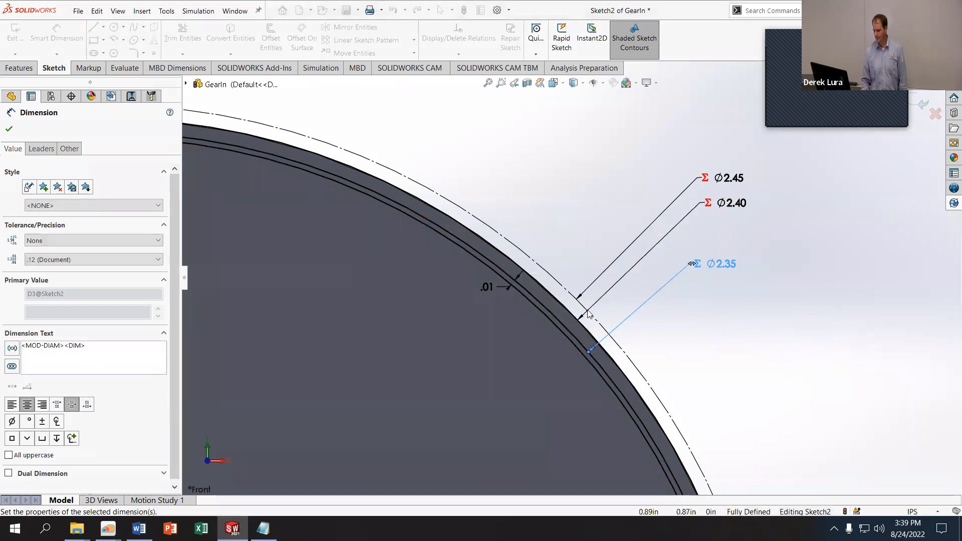
Convert the 2.35 and 2.40 diameter circles and the innermost circle to construction geometry
left_click(581, 343)
right_click(580, 340)
left_click(601, 327)
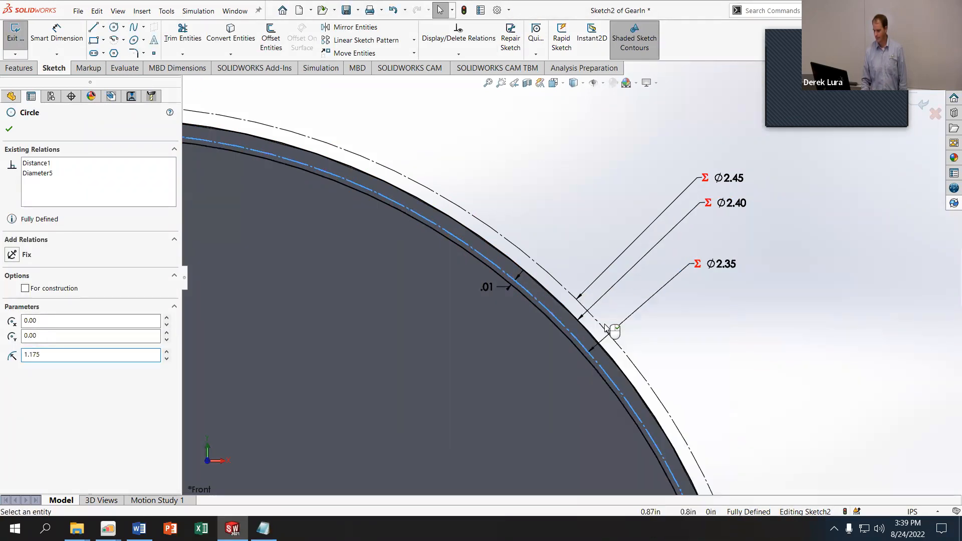
left_click(603, 326)
right_click(566, 313)
left_click(587, 300)
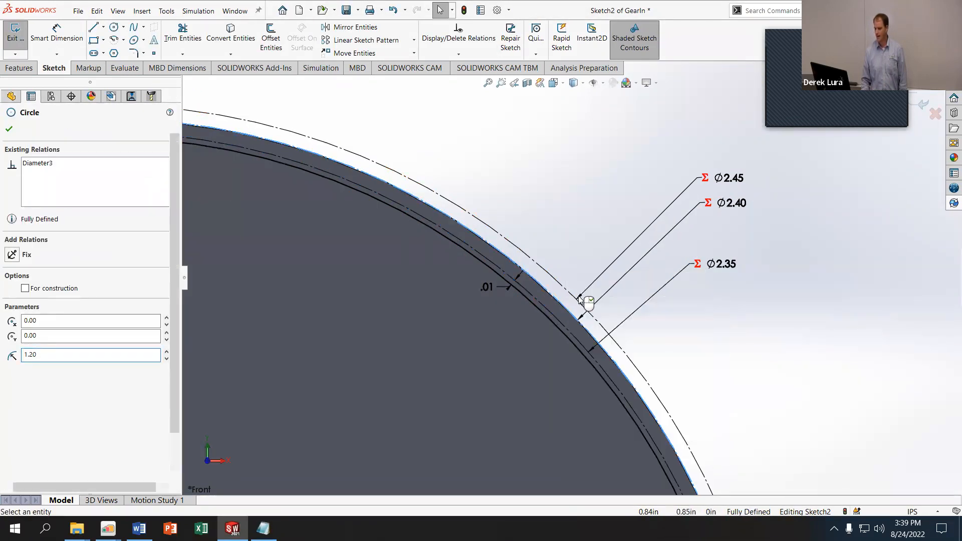
left_click(548, 317)
right_click(539, 315)
left_click(559, 303)
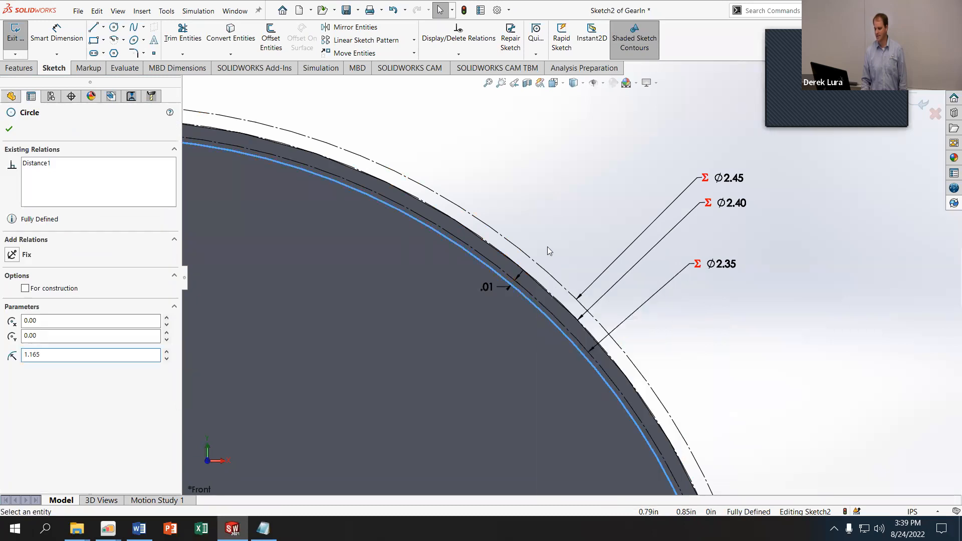
Exit the construction circle sketch and open Boss-Extrude1's sketch for editing
left_click(545, 226)
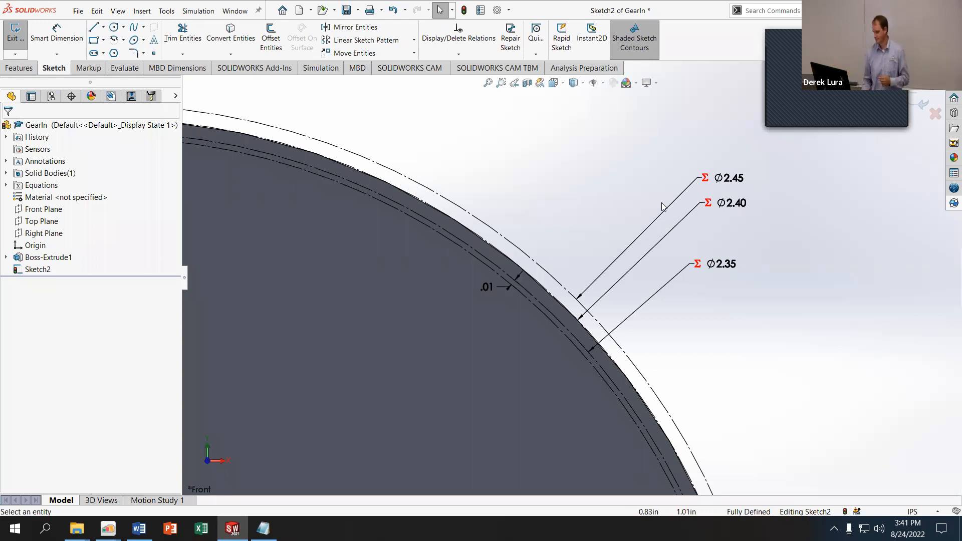
left_click(922, 103)
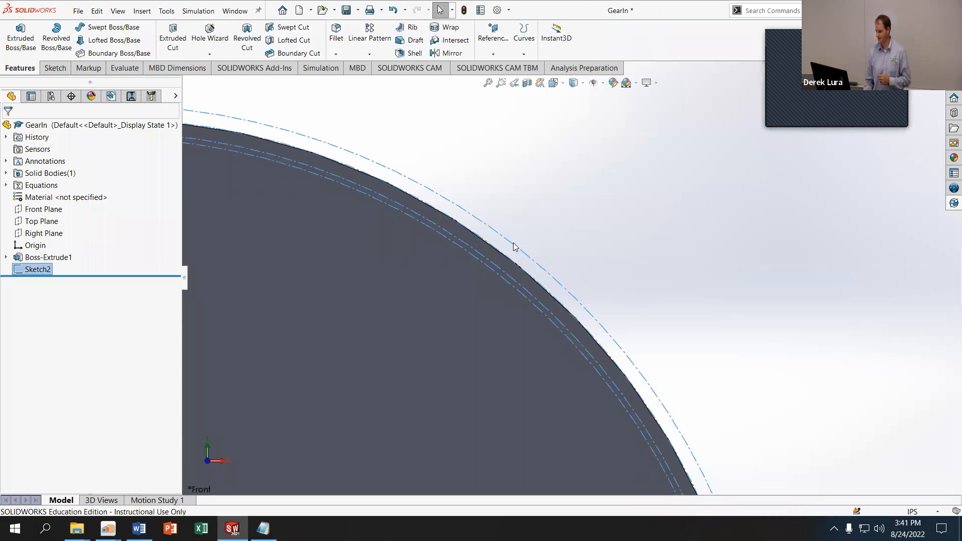
left_click(424, 293)
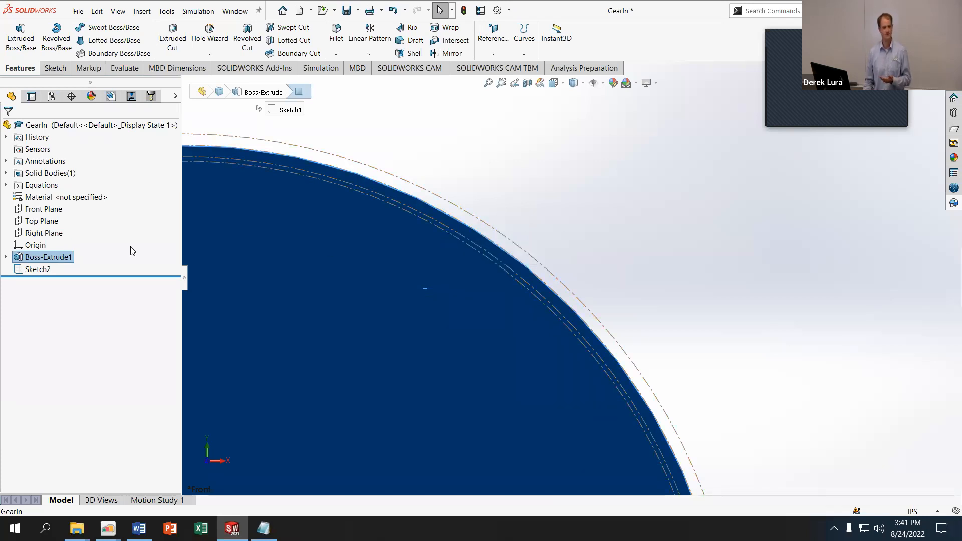
right_click(69, 257)
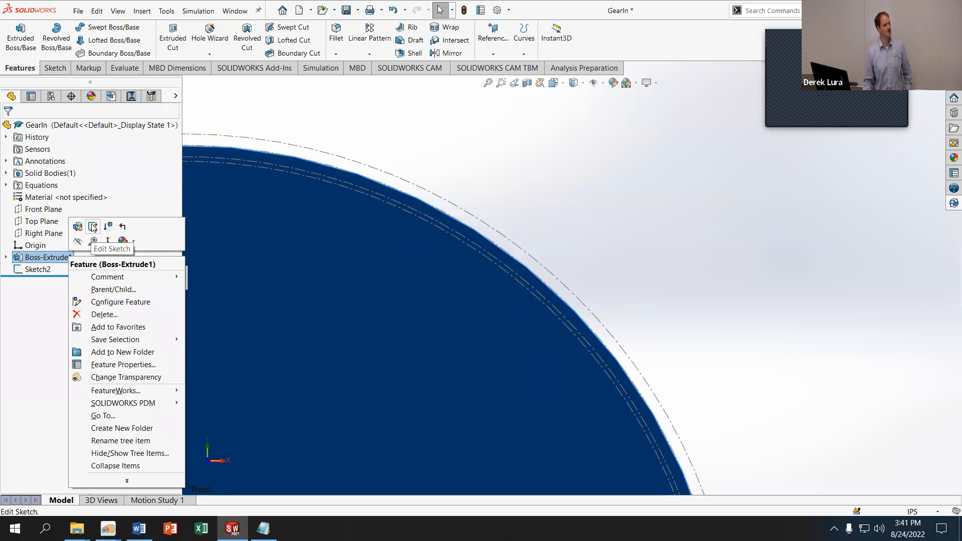
left_click(93, 227)
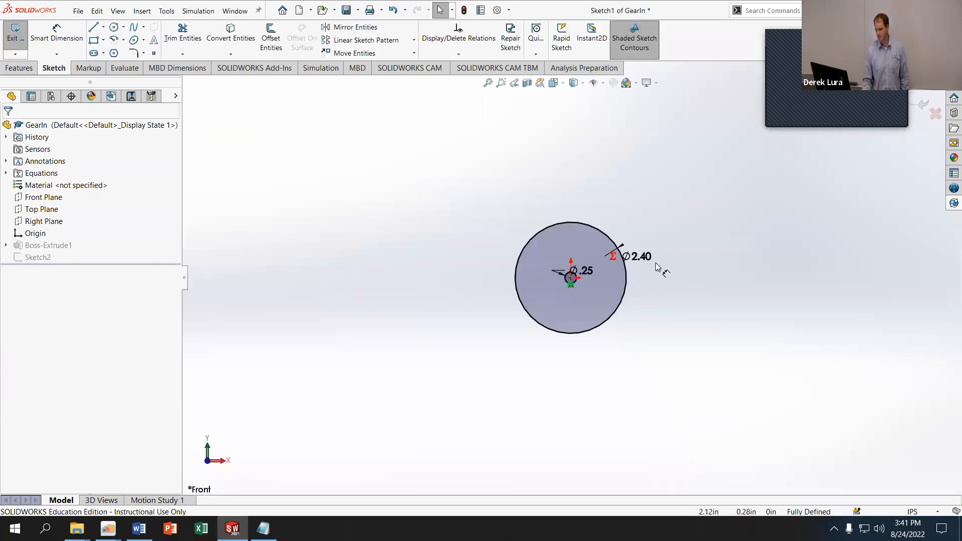
Drive the gear blank's outer diameter with the equation "DiaIn"+"Pitch"/2 and exit the sketch
double_click(639, 259)
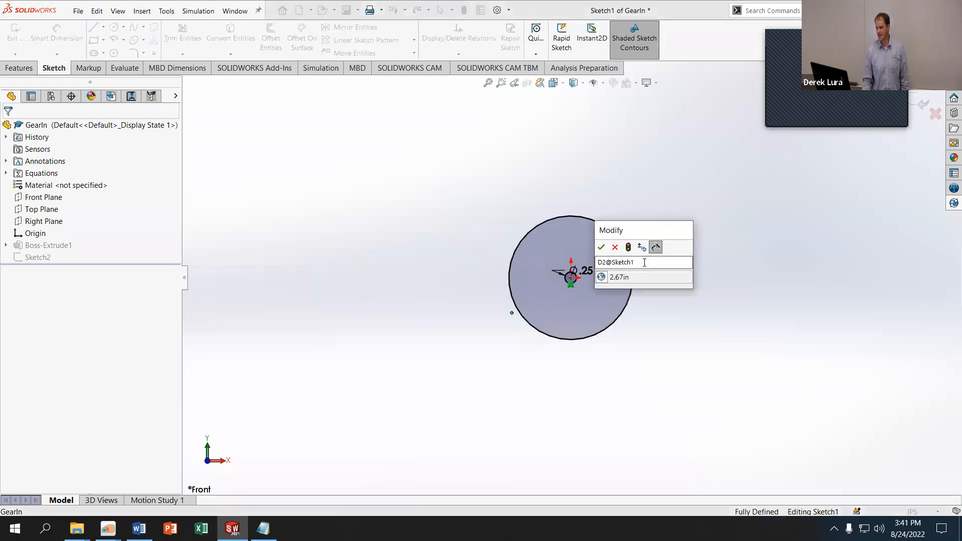
left_click(602, 278)
type("+")
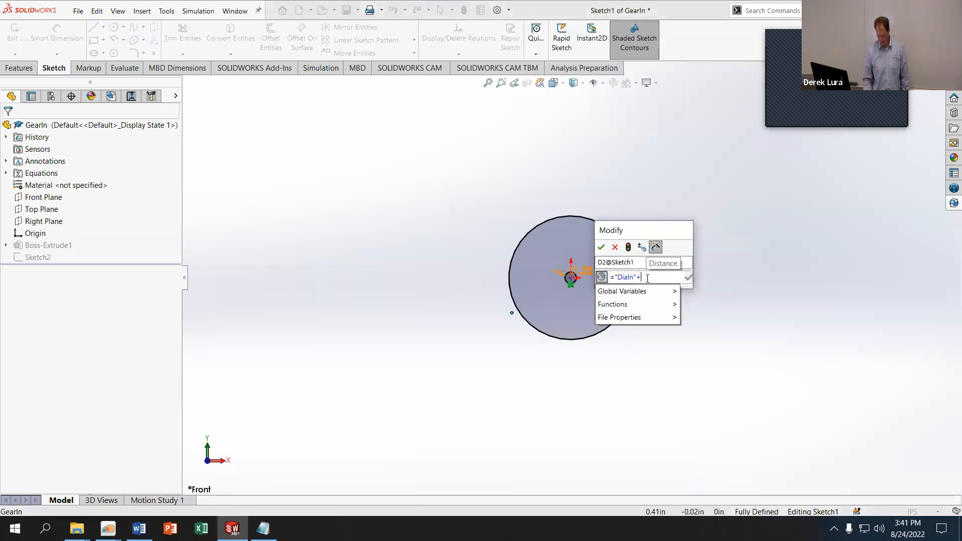
type("P")
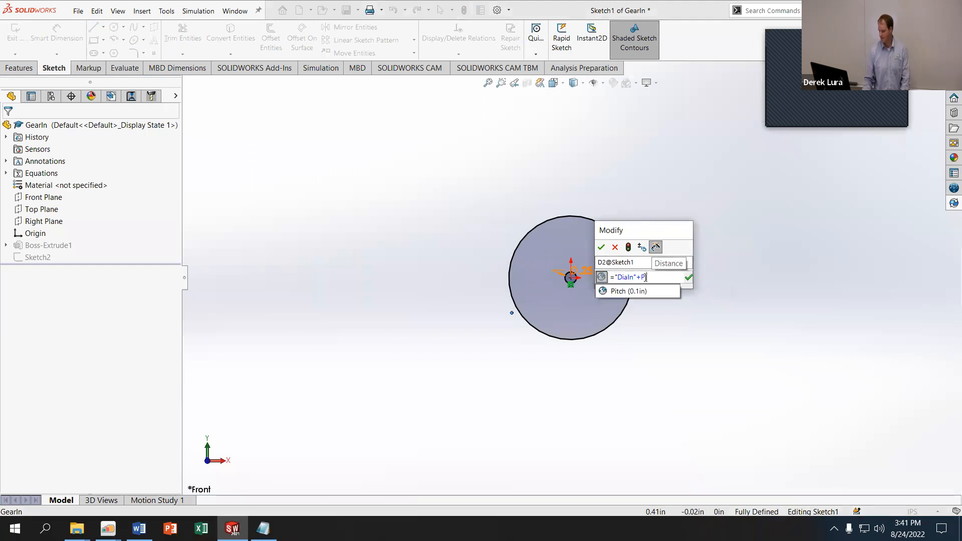
left_click(622, 296)
type("/2")
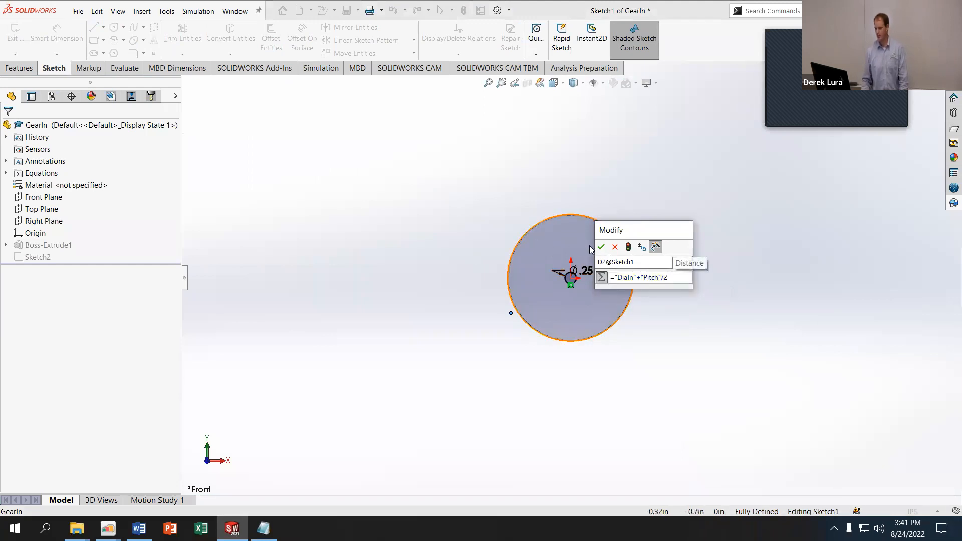
left_click(598, 251)
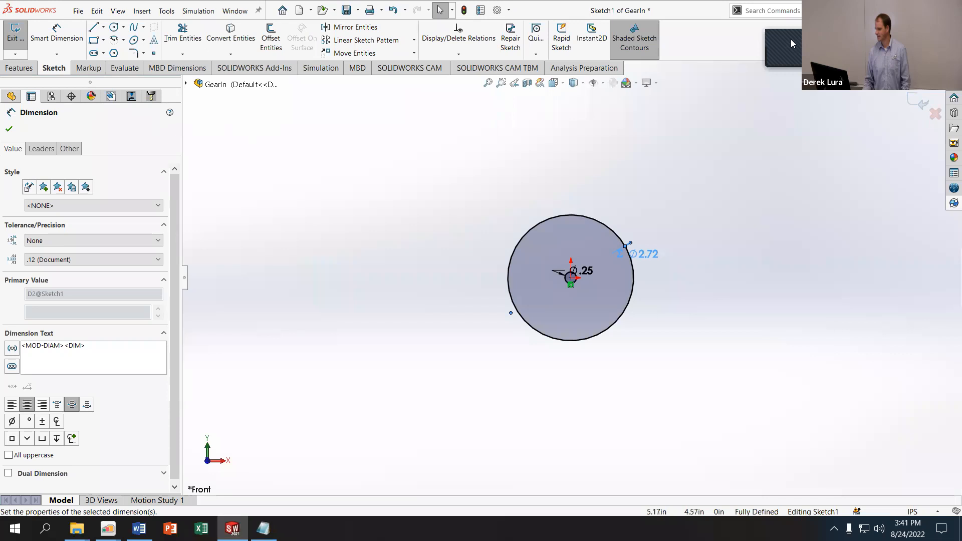
left_click(921, 105)
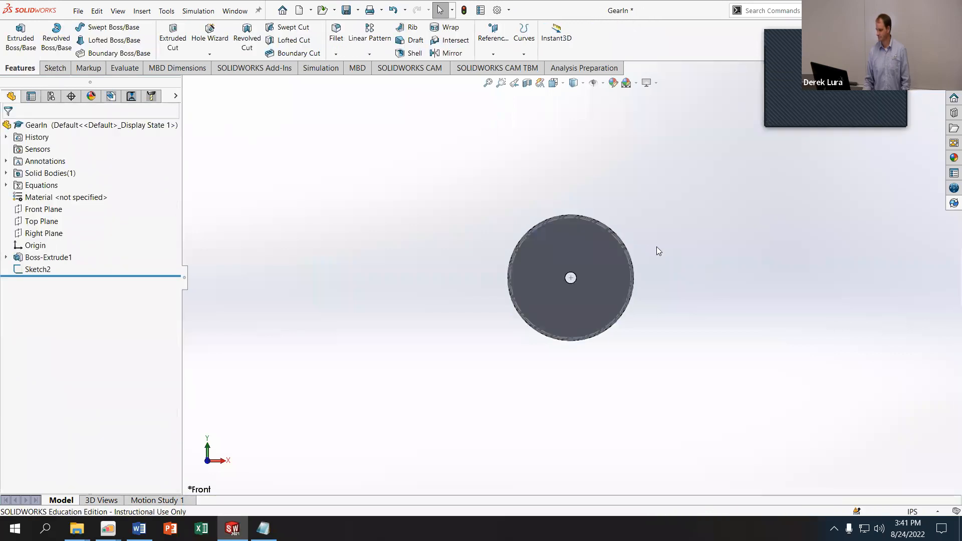
Start a new sketch on the Front Plane
scroll(565, 281, "down", 6)
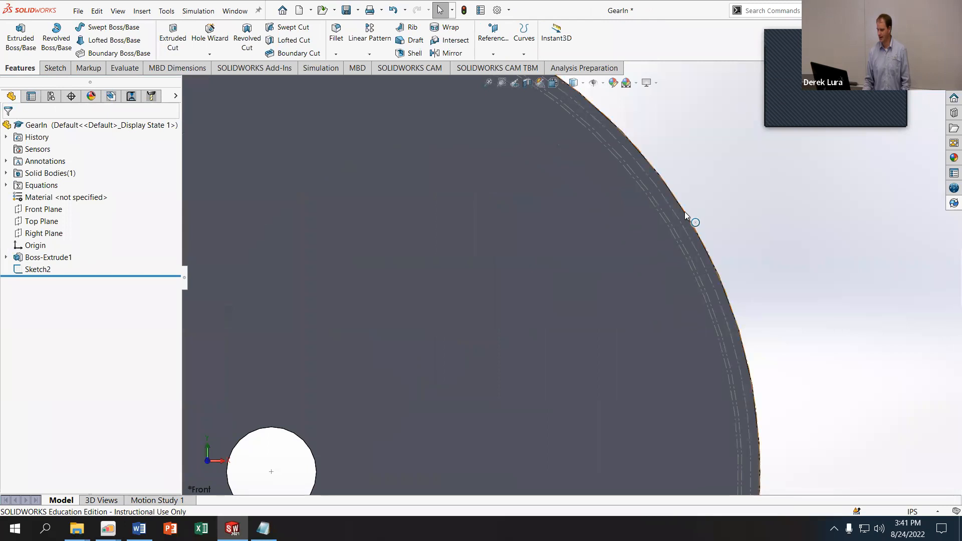
left_click(685, 212)
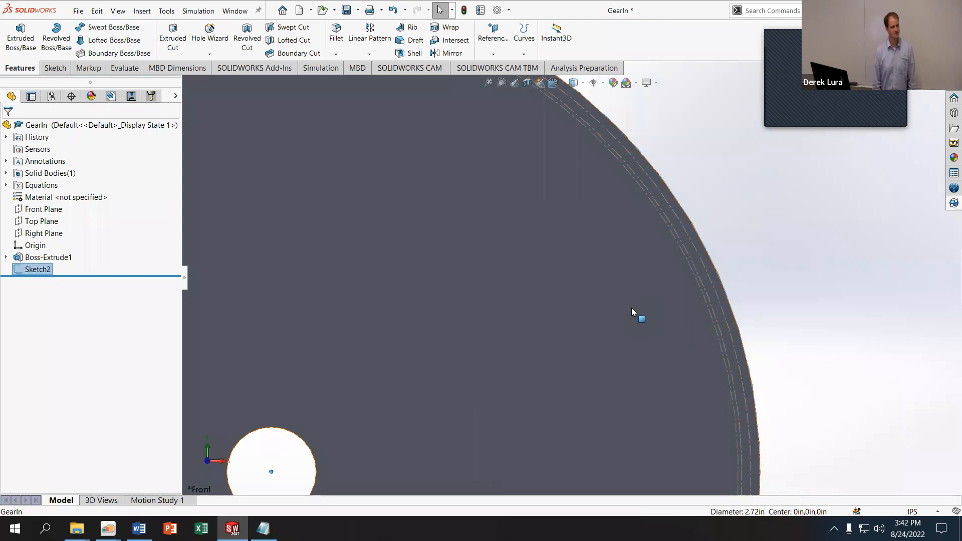
scroll(571, 296, "up", 3)
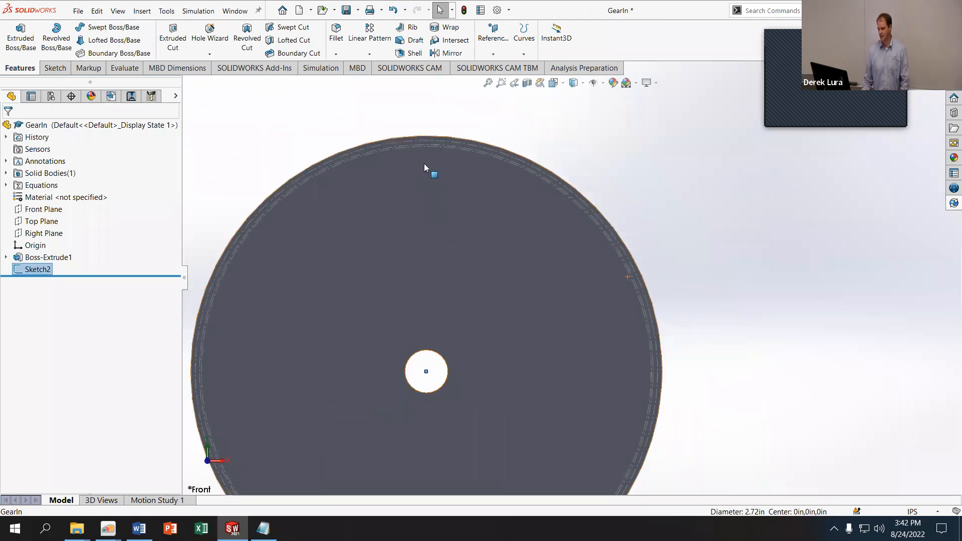
scroll(424, 163, "down", 4)
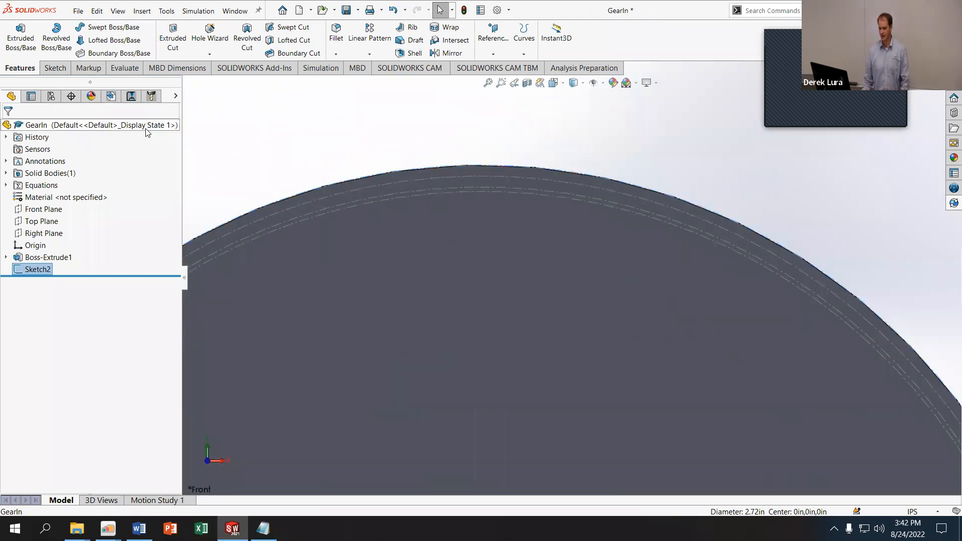
left_click(43, 210)
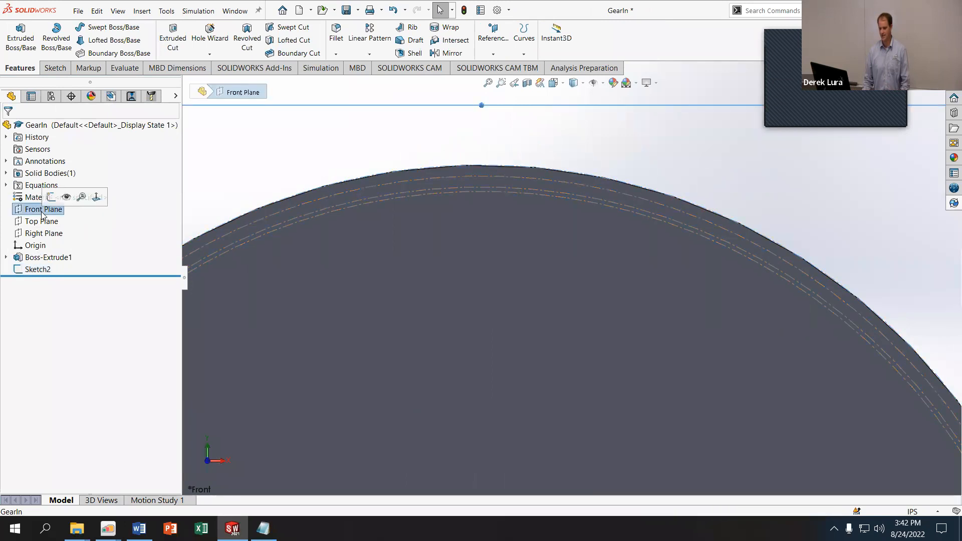
left_click(51, 201)
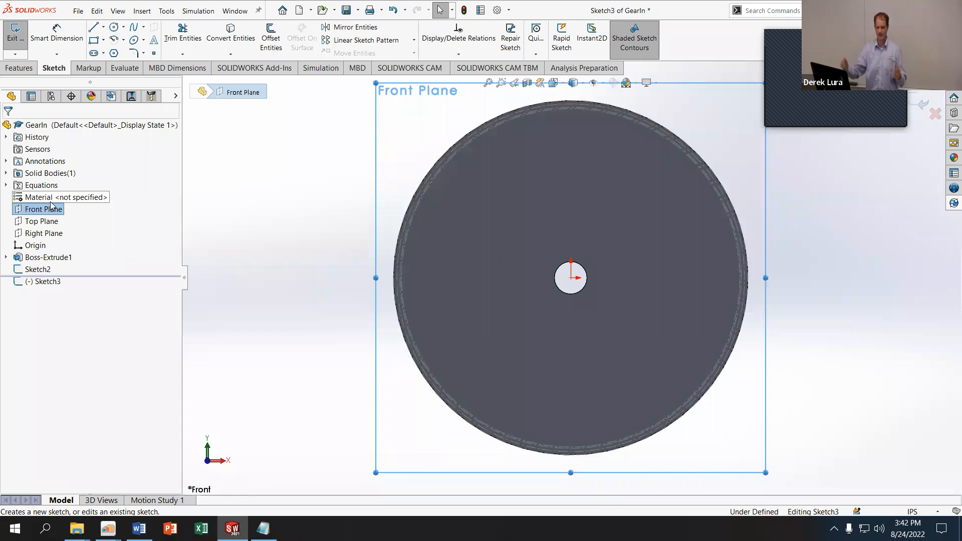
Convert the outermost and innermost construction circles of Sketch2 into solid circles in the new sketch
scroll(541, 114, "down", 5)
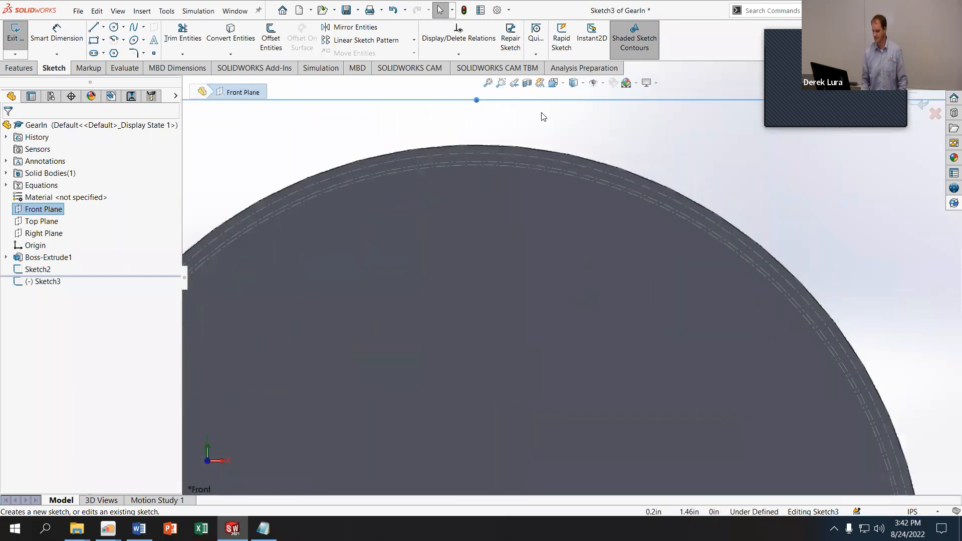
left_click(492, 156)
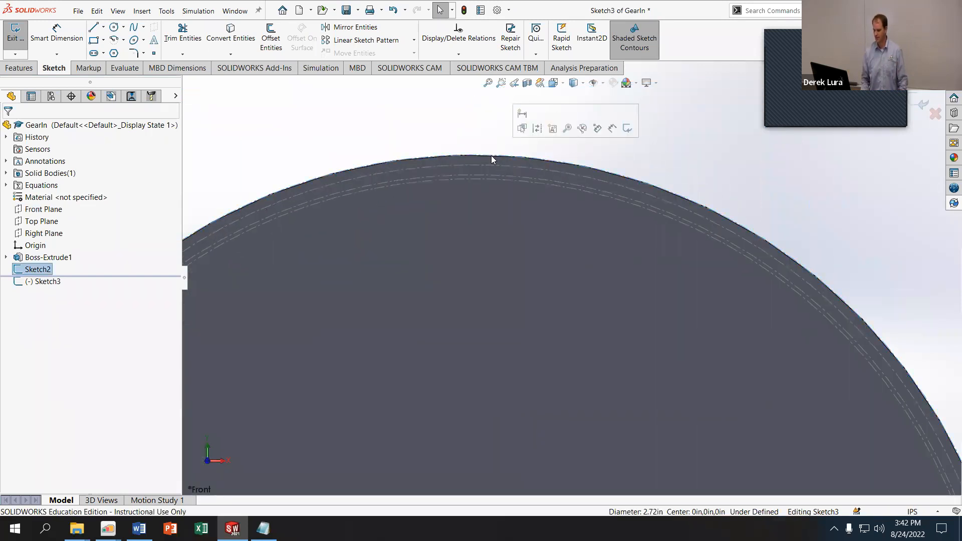
left_click(231, 33)
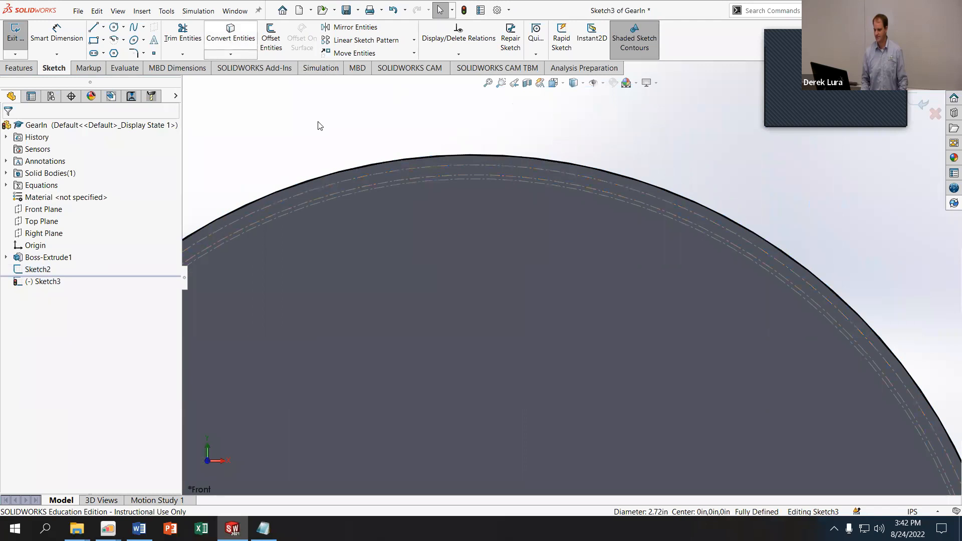
left_click(493, 179)
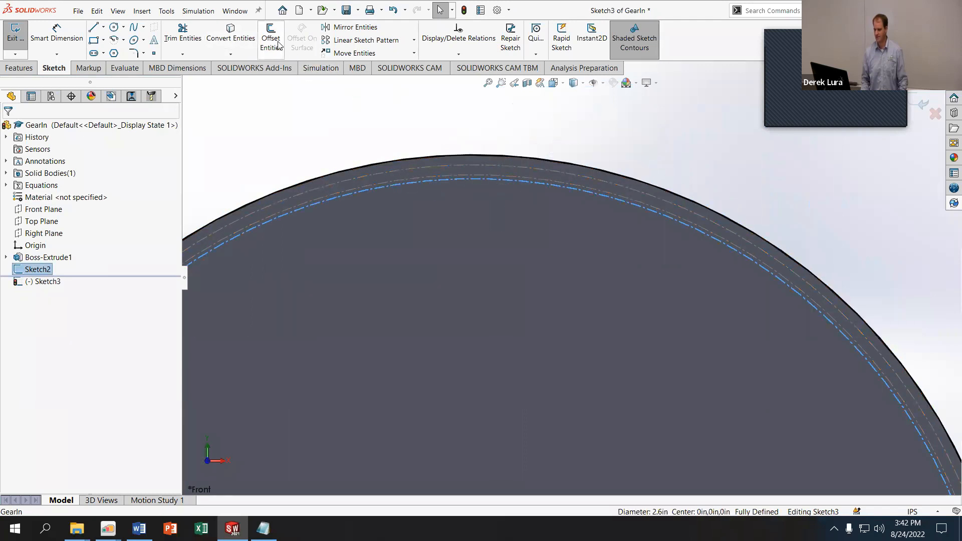
left_click(230, 32)
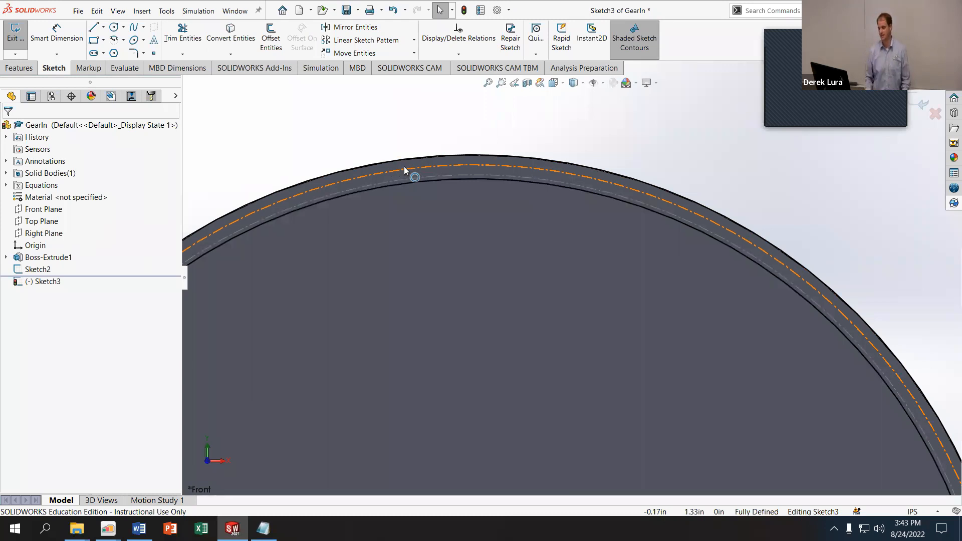
Sketch a slanted line from the outer circle to the inner circle, just left of the gear's topmost point
left_click(97, 31)
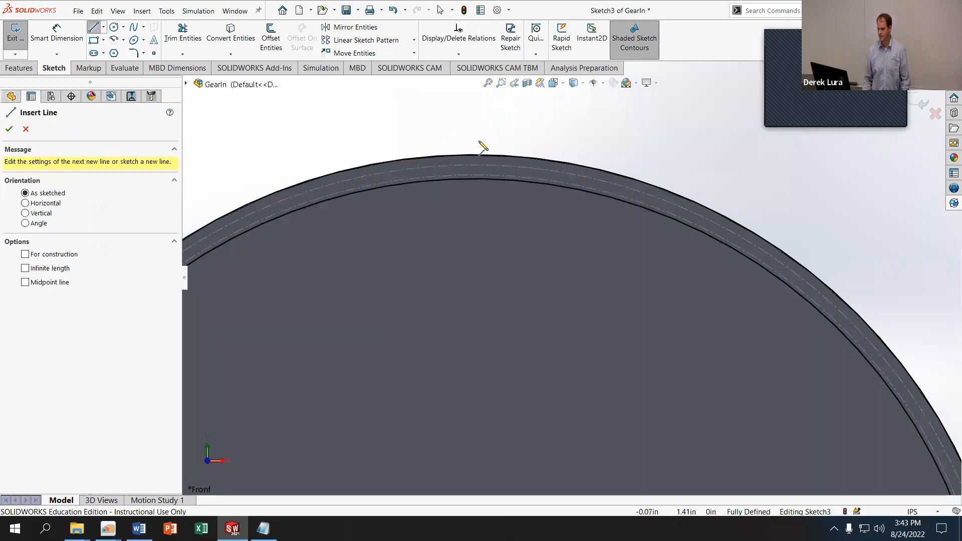
scroll(482, 150, "down", 5)
left_click(386, 217)
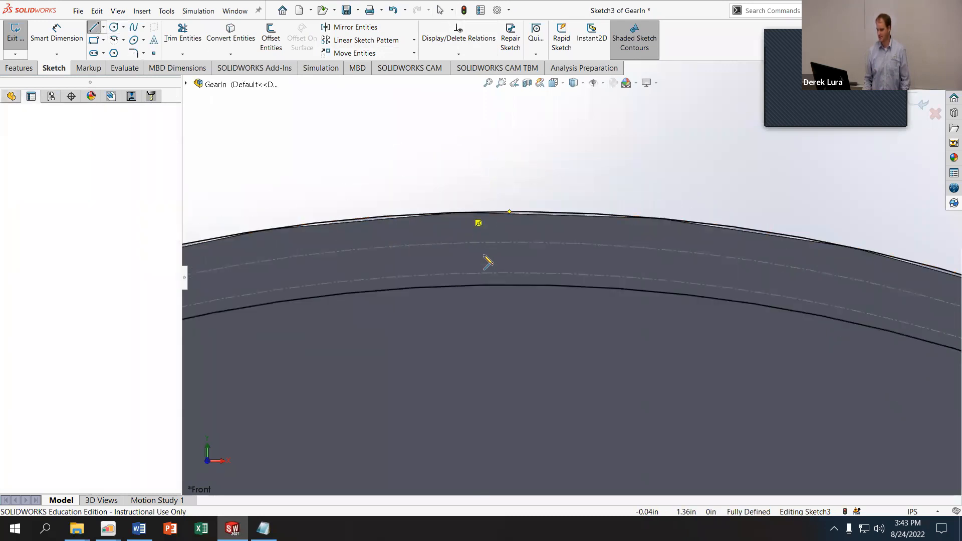
left_click(460, 286)
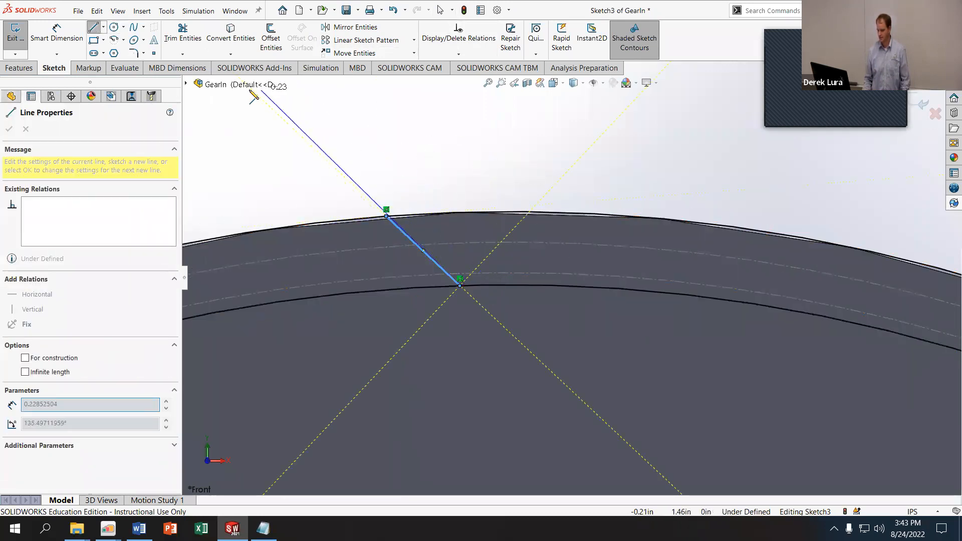
Draw a vertical centerline from the origin up past the gear's top edge
left_click(109, 31)
left_click(103, 28)
left_click(103, 53)
scroll(555, 258, "up", 3)
scroll(570, 397, "up", 5)
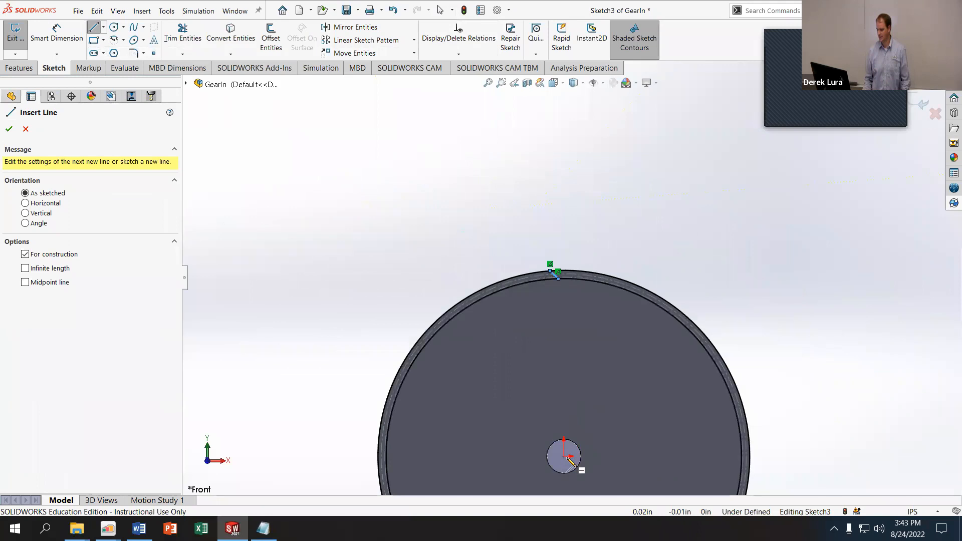
left_click(564, 457)
left_click(563, 206)
scroll(576, 263, "down", 8)
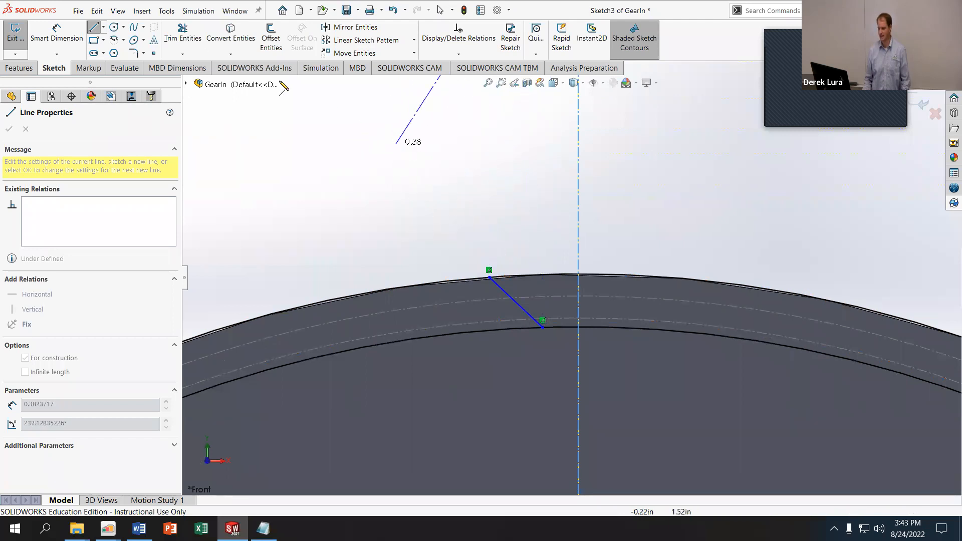
left_click(103, 28)
left_click(119, 52)
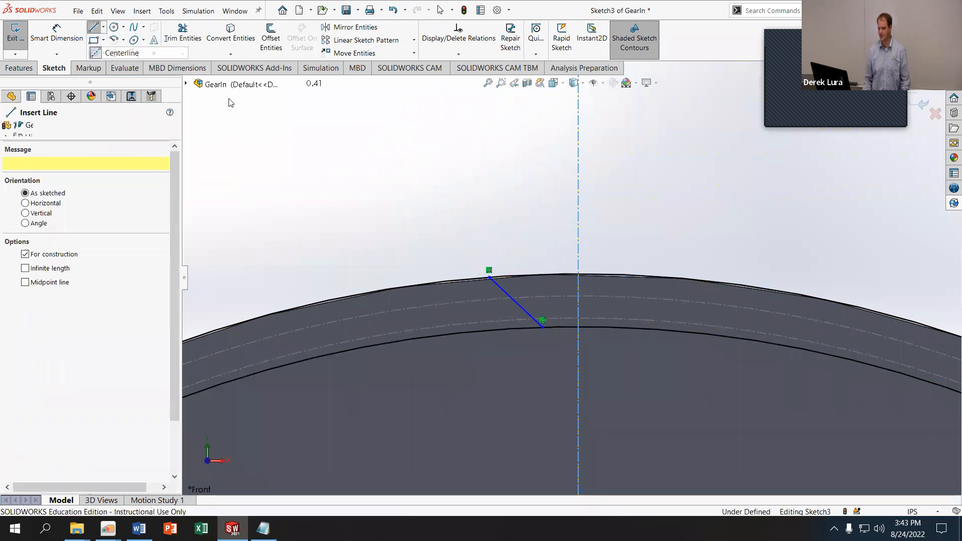
key("Escape")
Move the slanted line closer to the centerline and place a point where it crosses the DiaIn construction circle
left_click_drag(490, 277, 542, 309)
left_click(378, 167)
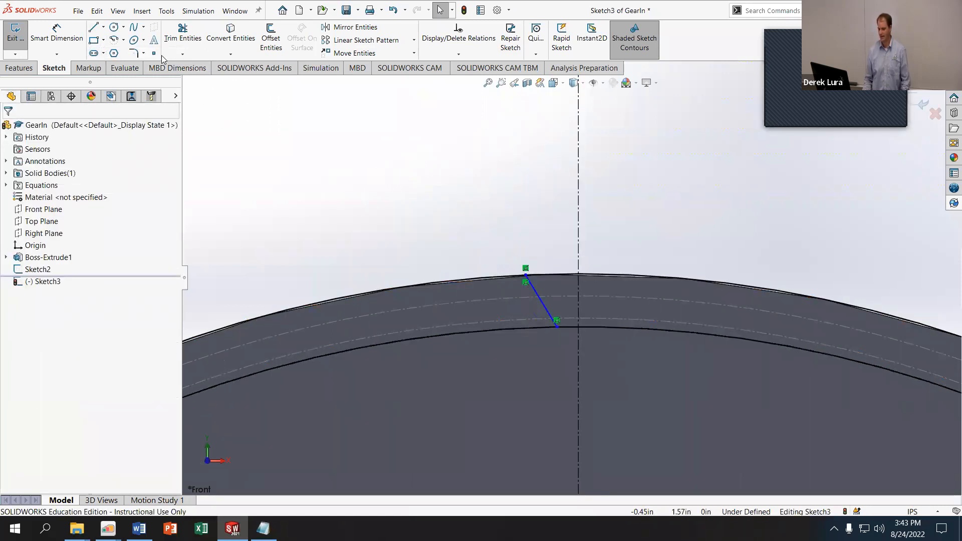
left_click(154, 53)
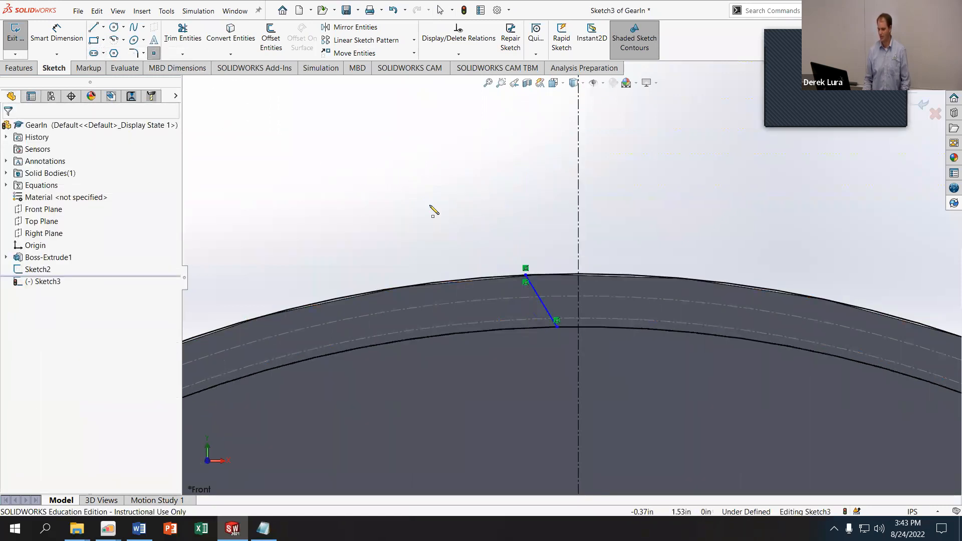
left_click(538, 298)
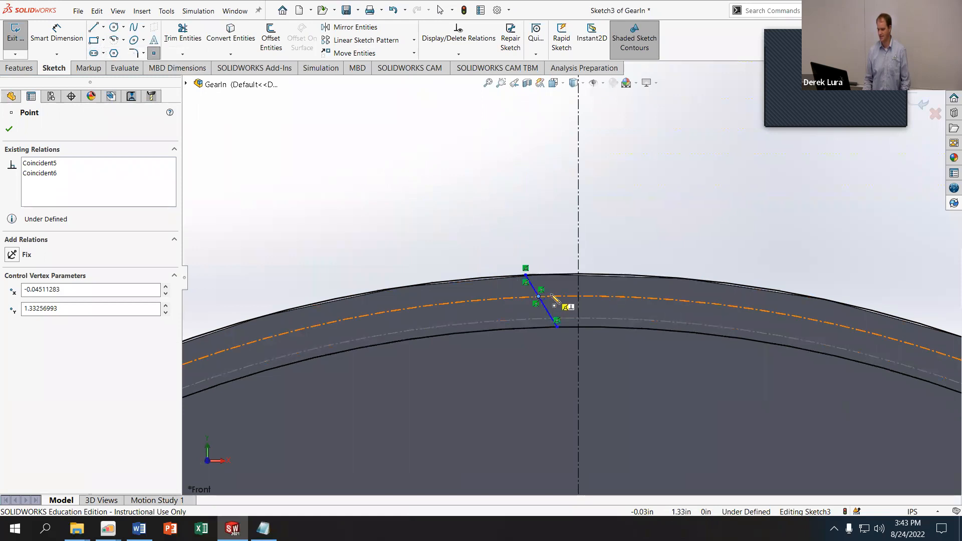
key("Escape")
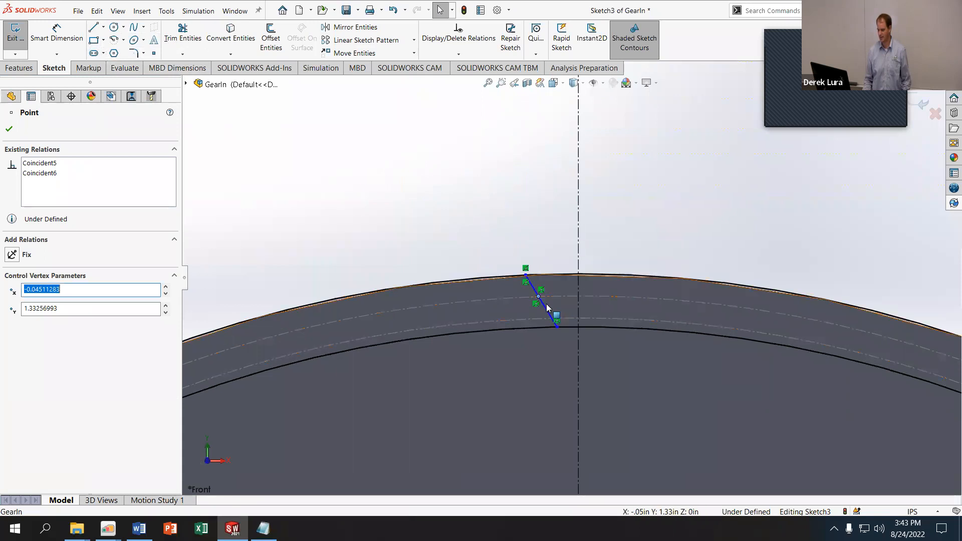
Add an Intersection relation between the point, the slanted line and the DiaIn construction circle
left_click(550, 315, "ctrl")
left_click(563, 296, "ctrl")
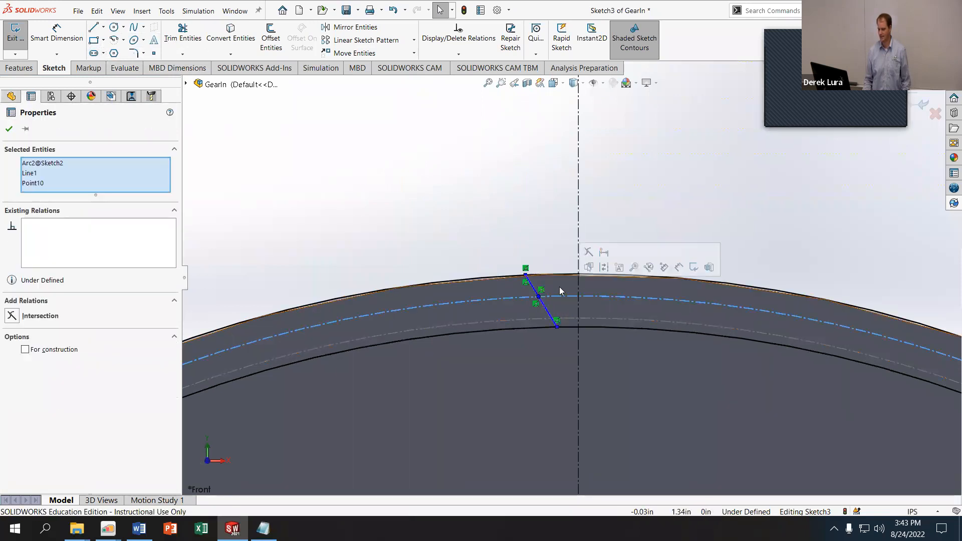
left_click(419, 203)
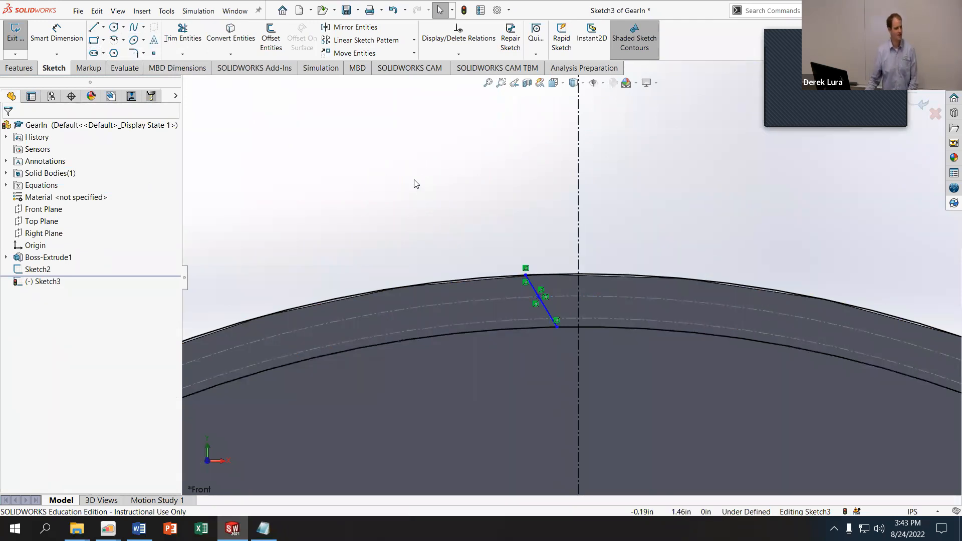
Mirror the slanted line and its intersection point about the vertical centerline
mouse_move(495, 239)
left_mouse_down()
mouse_move(543, 343)
mouse_move(570, 359)
mouse_move(561, 365)
left_mouse_up()
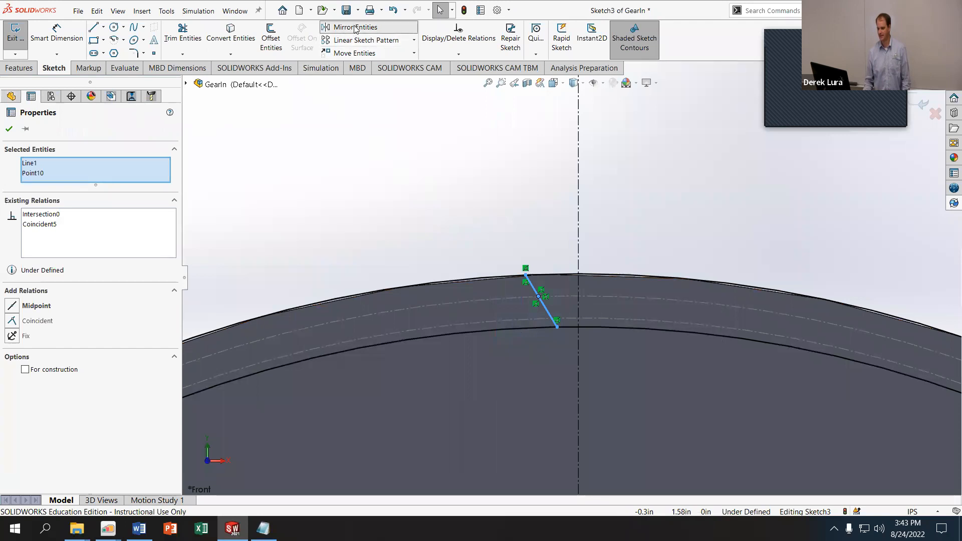
key("Escape")
left_click(578, 151)
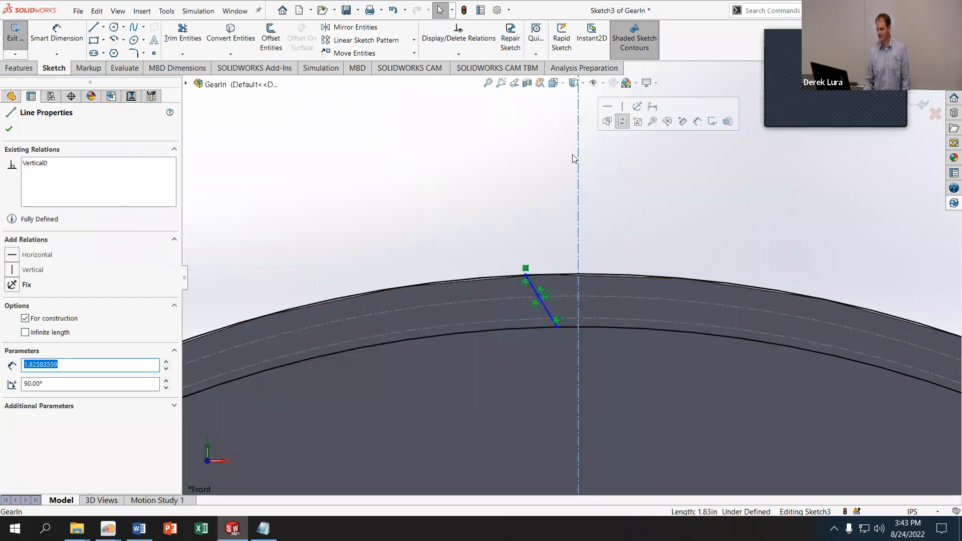
left_click(10, 130)
left_click_drag(475, 220, 565, 355)
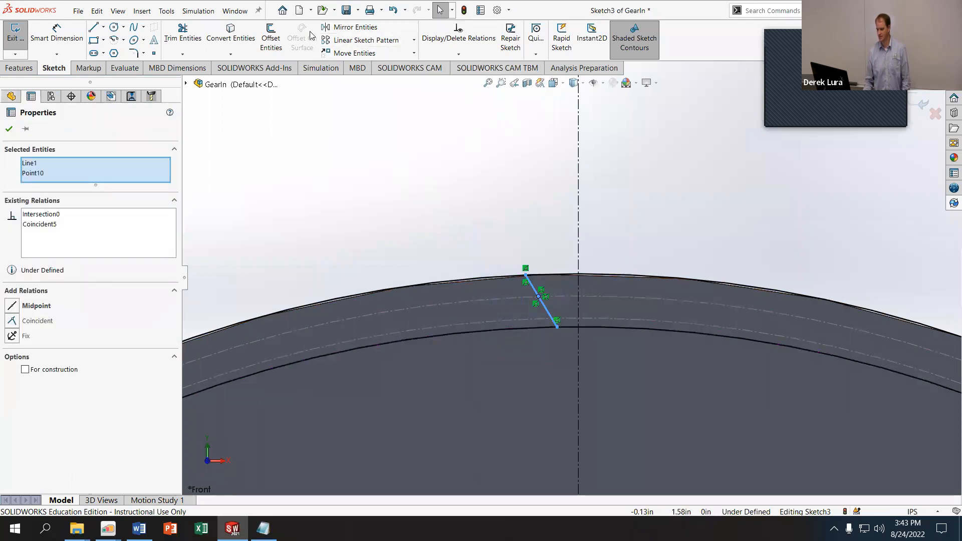
left_click(337, 30)
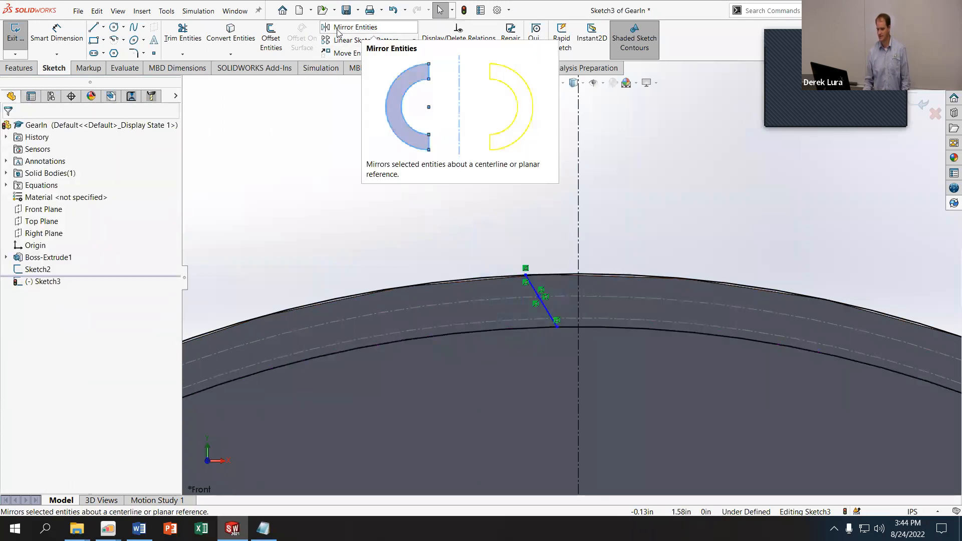
left_click(338, 30)
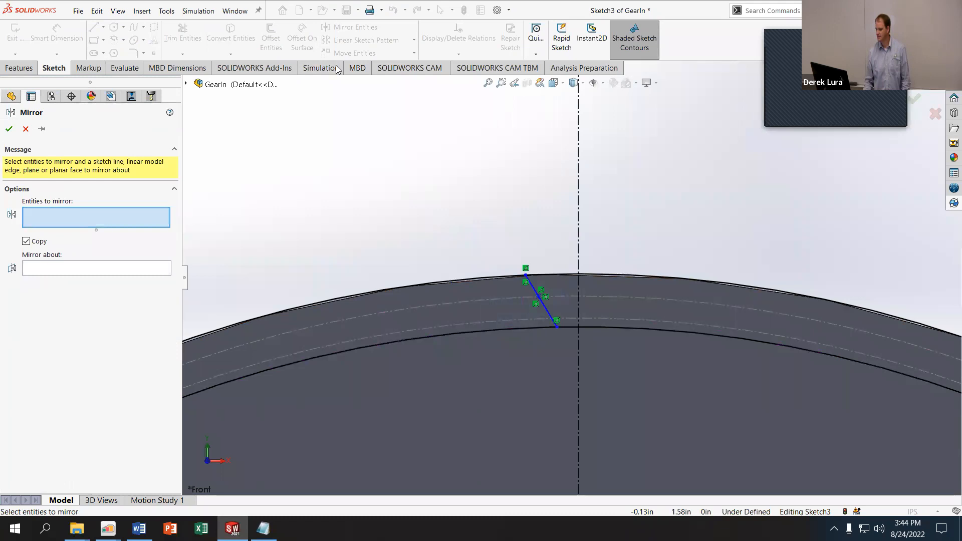
left_click(540, 297)
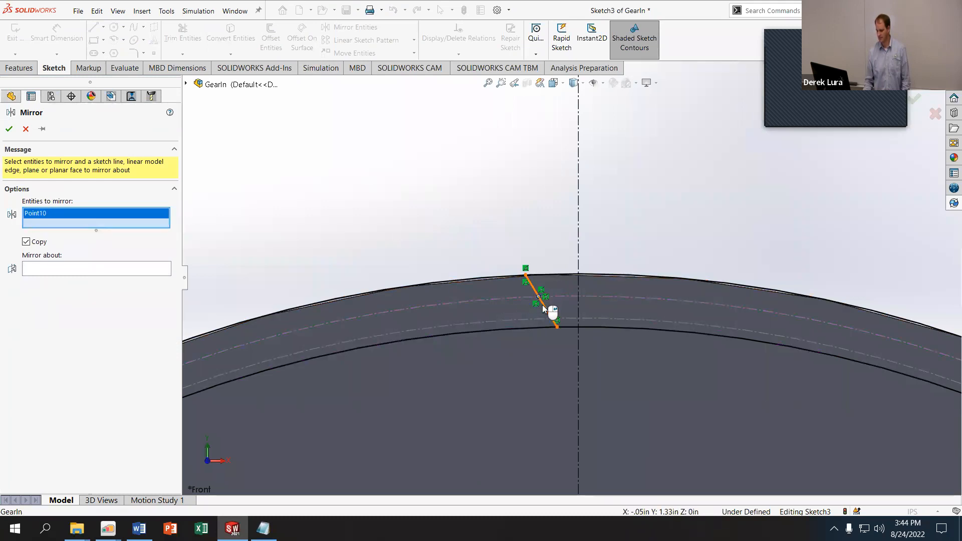
left_click(543, 305)
left_click(149, 279)
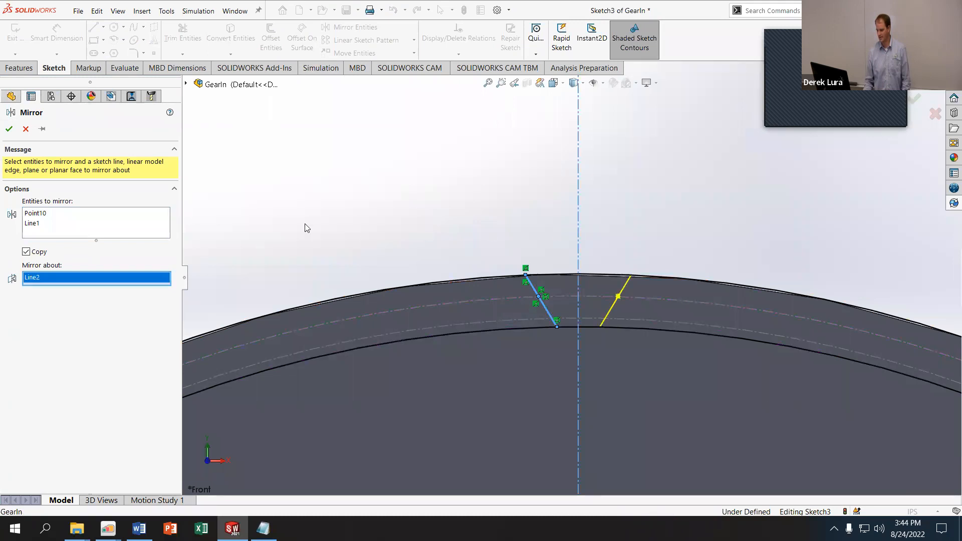
left_click(10, 132)
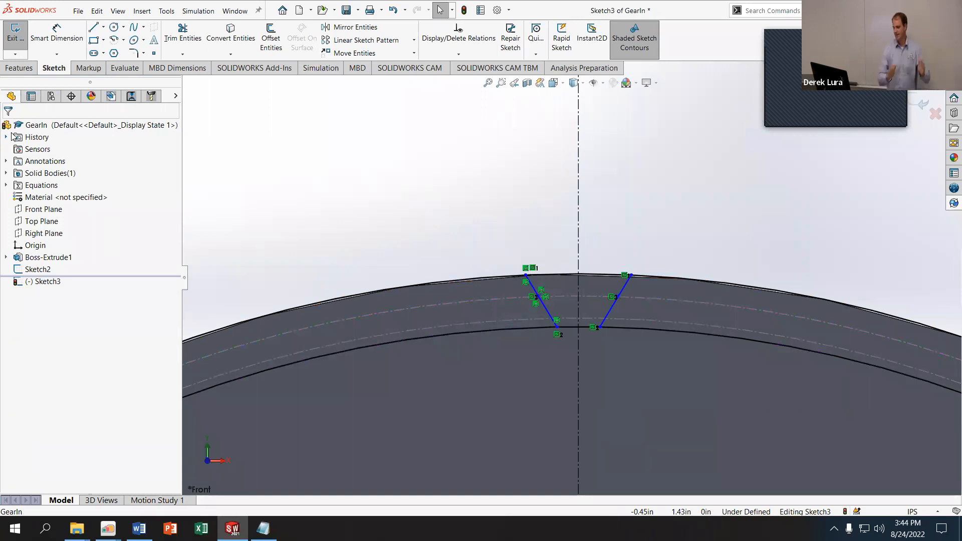
Dimension the distance between the two mirrored points on the DiaIn circle as "Pitch"/2
left_click(71, 30)
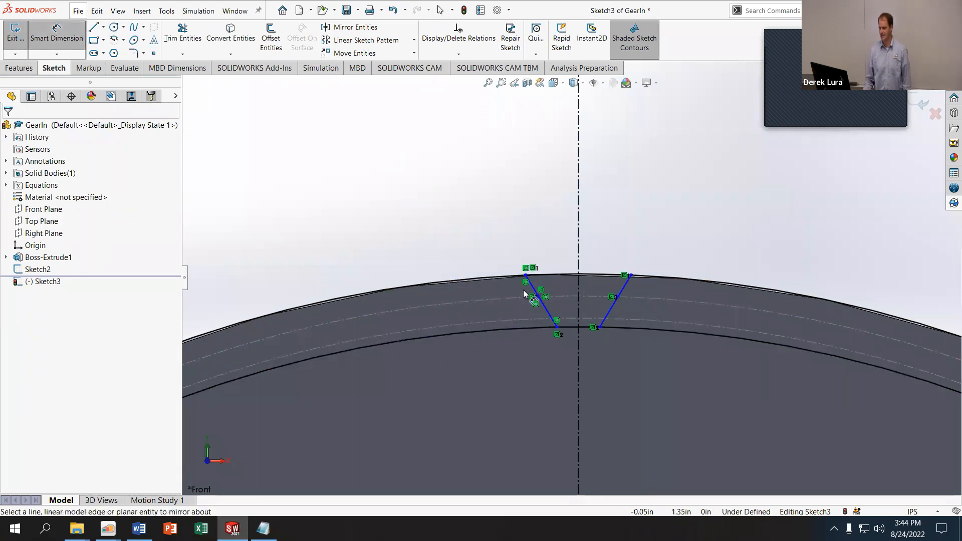
left_click(538, 297)
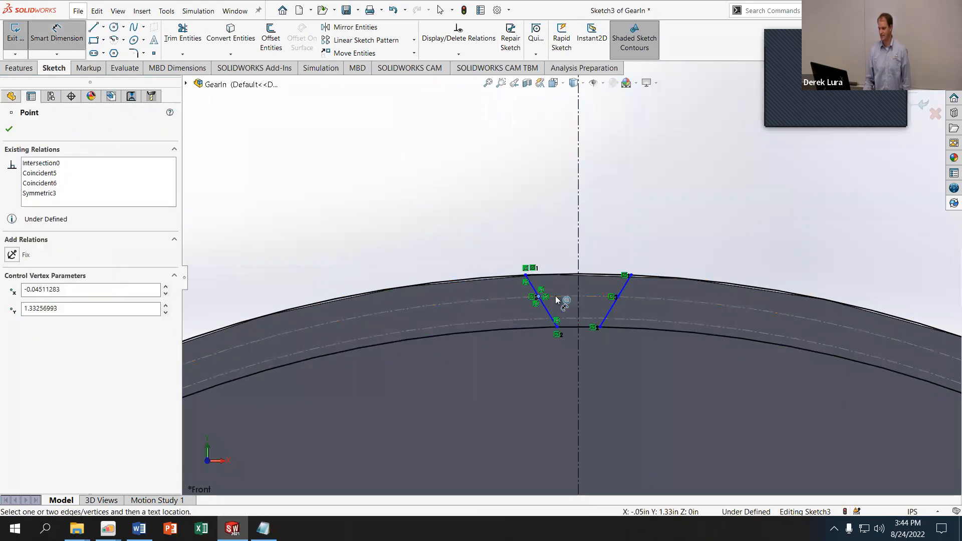
left_click(618, 298)
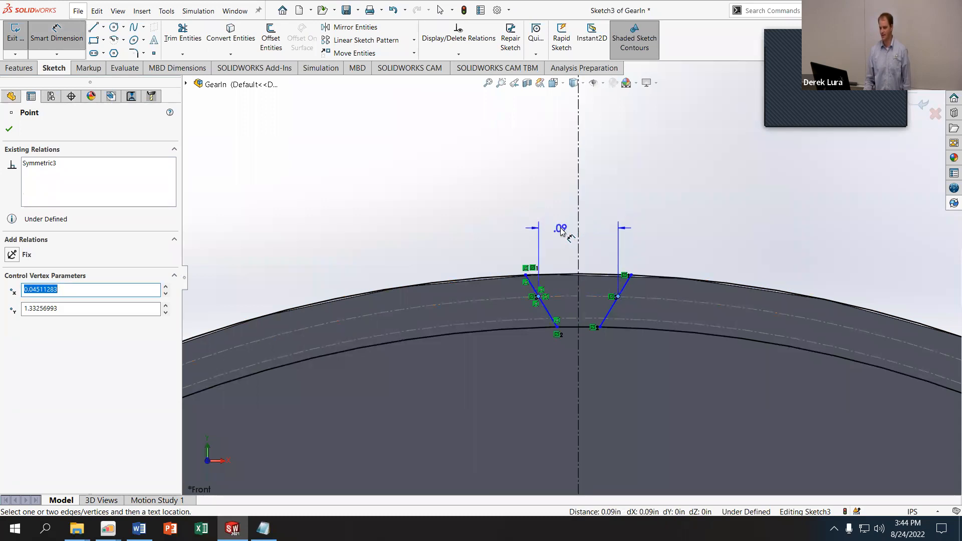
left_click(561, 231)
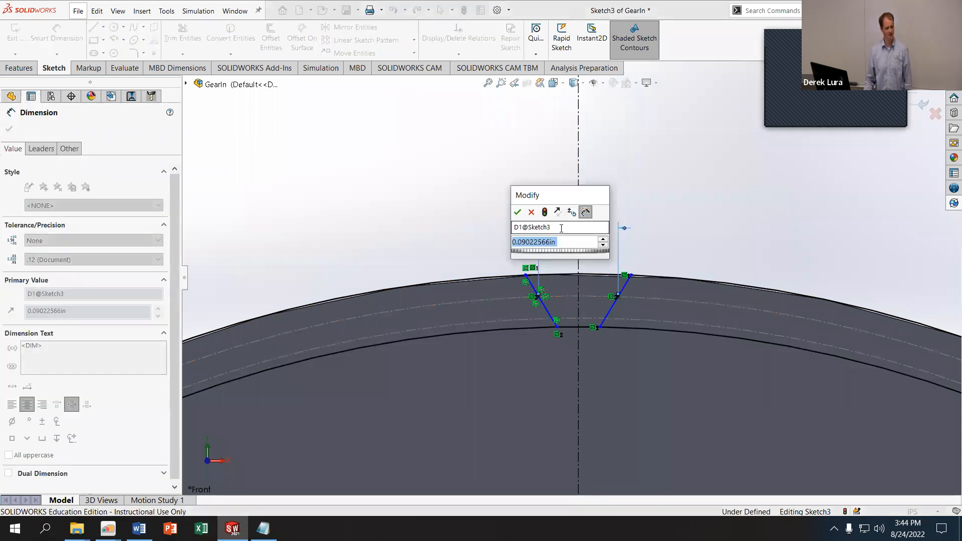
type("=")
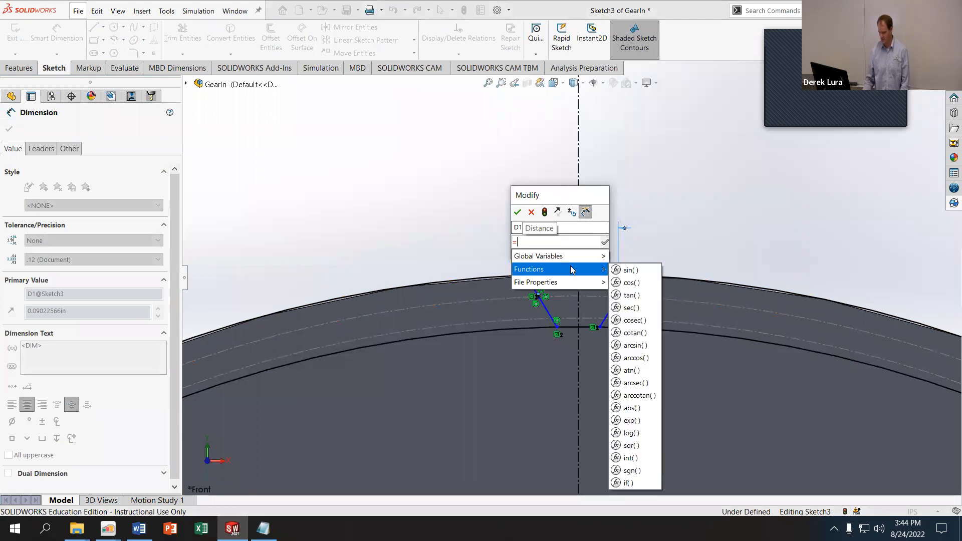
mouse_move(561, 257)
left_click(643, 282)
type("/2")
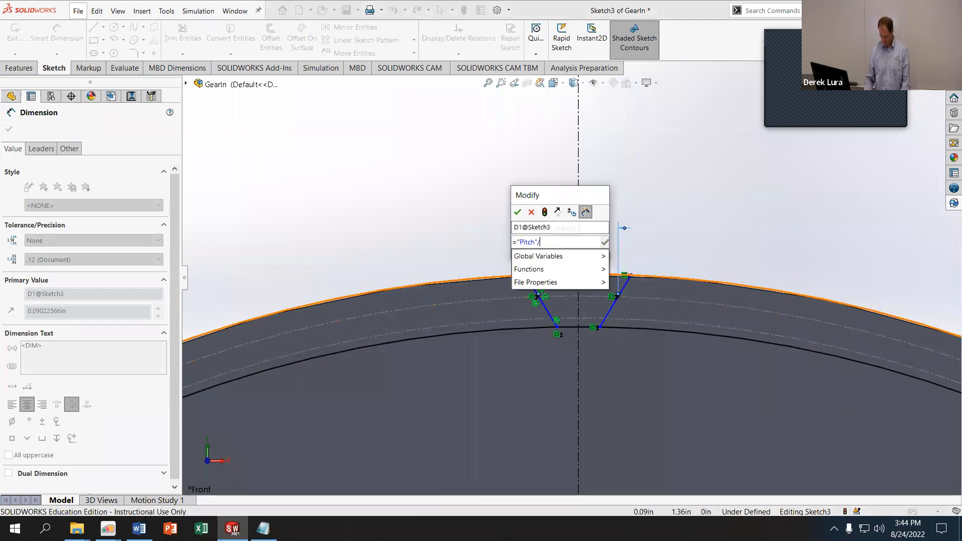
left_click(517, 214)
Pull the upper end of the left flank away from the centerline so both flanks slant outward
left_click(555, 275)
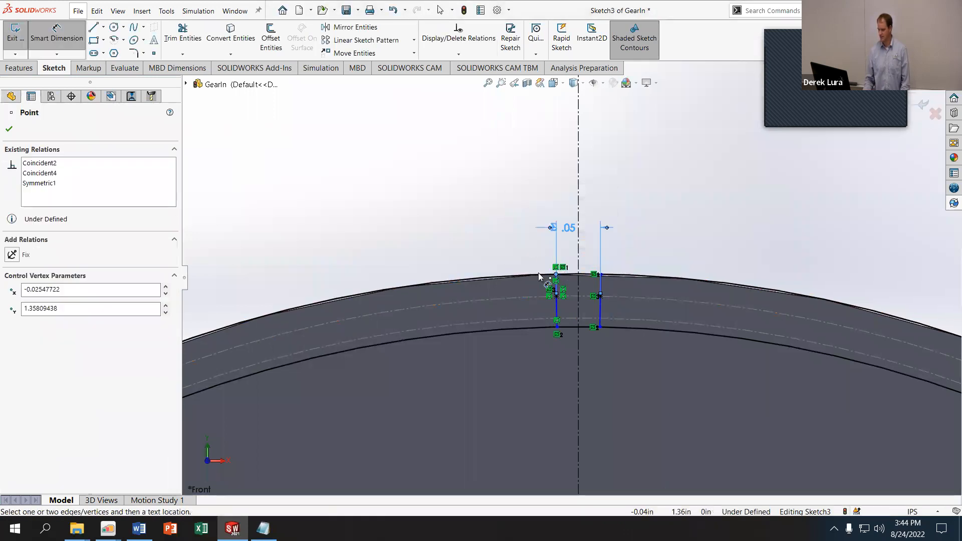
left_click(557, 326)
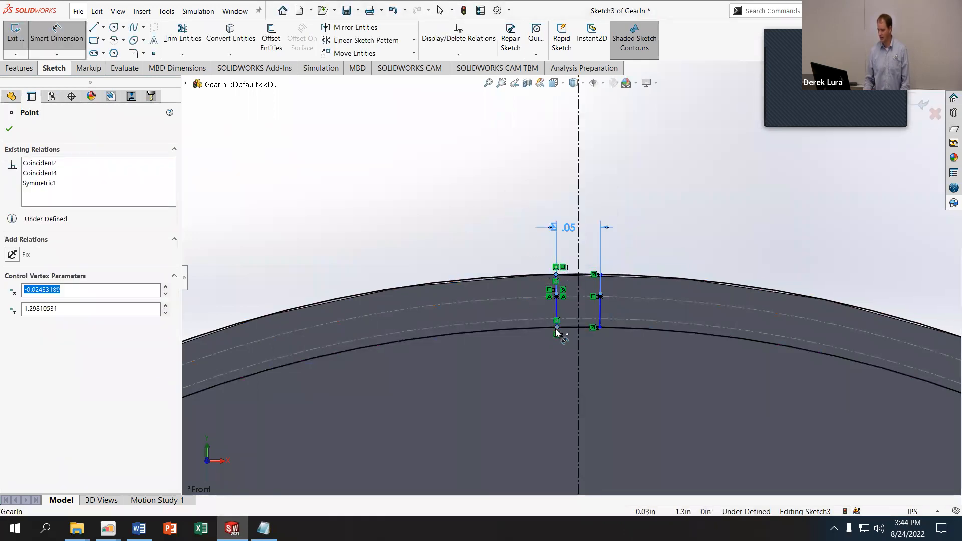
left_click(67, 49)
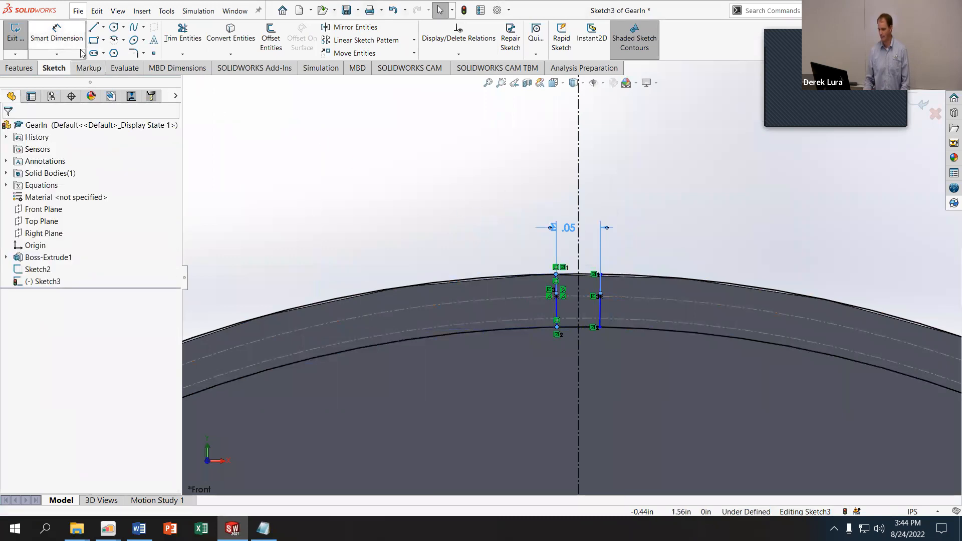
scroll(656, 298, "down", 4)
left_click_drag(390, 234, 372, 237)
left_click(337, 210)
Dimension the angle between the two slanted flanks as 60 degrees
left_click(57, 35)
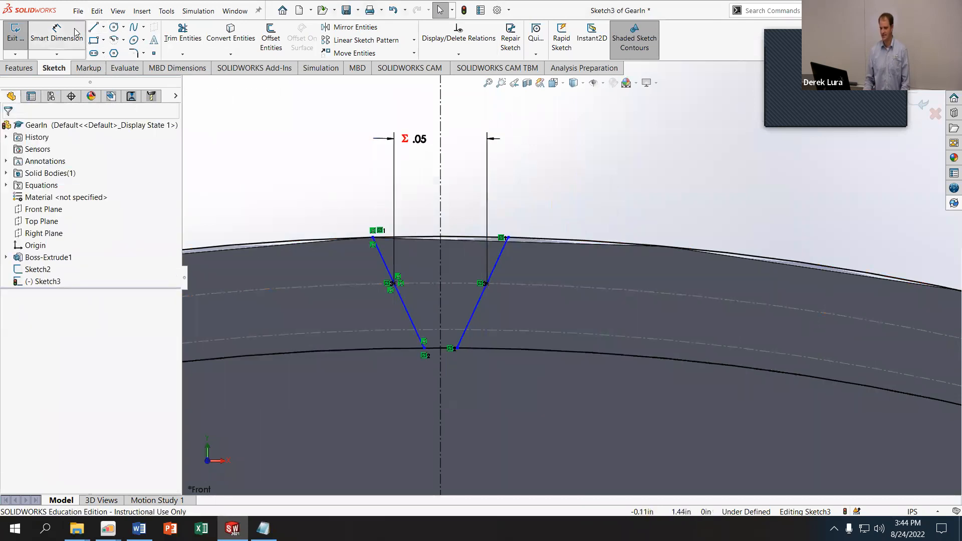
left_click(408, 319)
left_click(476, 306)
left_click(425, 196)
type("60")
key("Return")
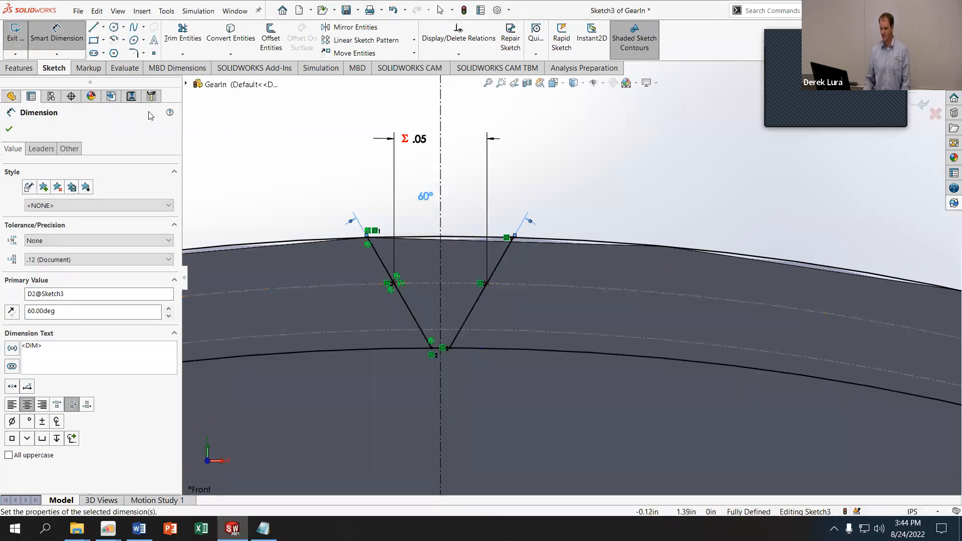
Trim the outer and inner circles down to the short arcs between the two flanks
left_click(183, 35)
left_click_drag(255, 136, 317, 428)
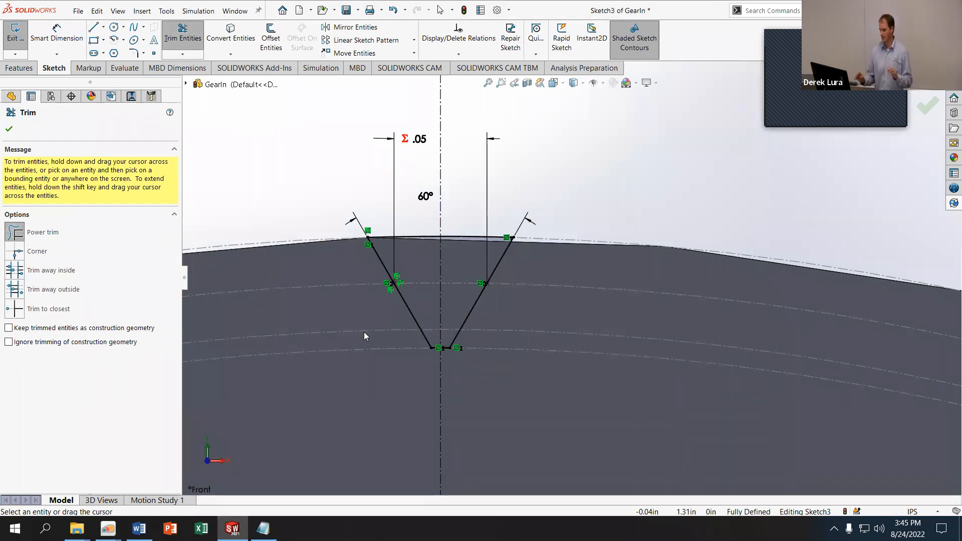
left_click(9, 129)
Discard the current tooth sketch and start a new sketch on the Front Plane
left_click(935, 113)
left_click(471, 330)
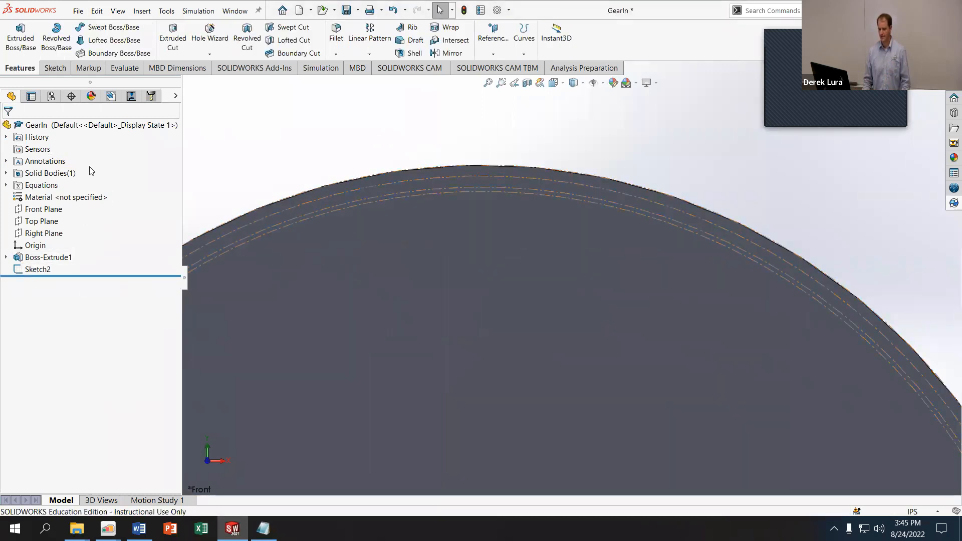
left_click(32, 211)
left_click(40, 196)
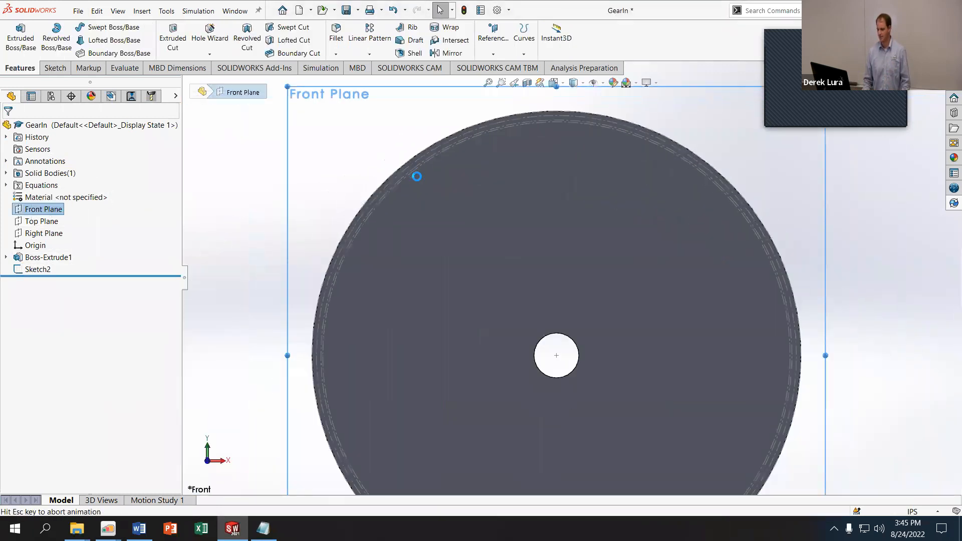
scroll(579, 103, "down", 6)
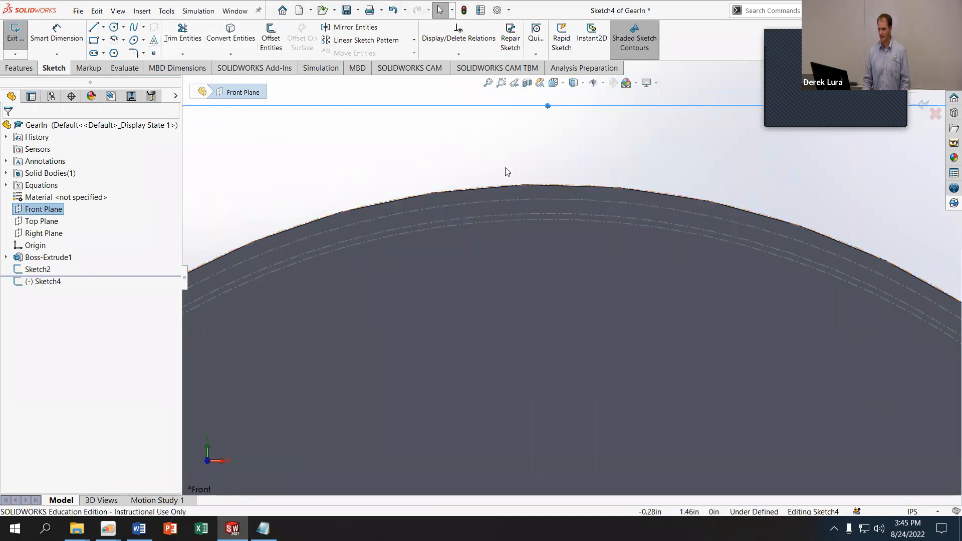
Convert the outermost and innermost construction circles of the gear into entities of the new sketch
left_click(524, 185)
left_click(270, 40)
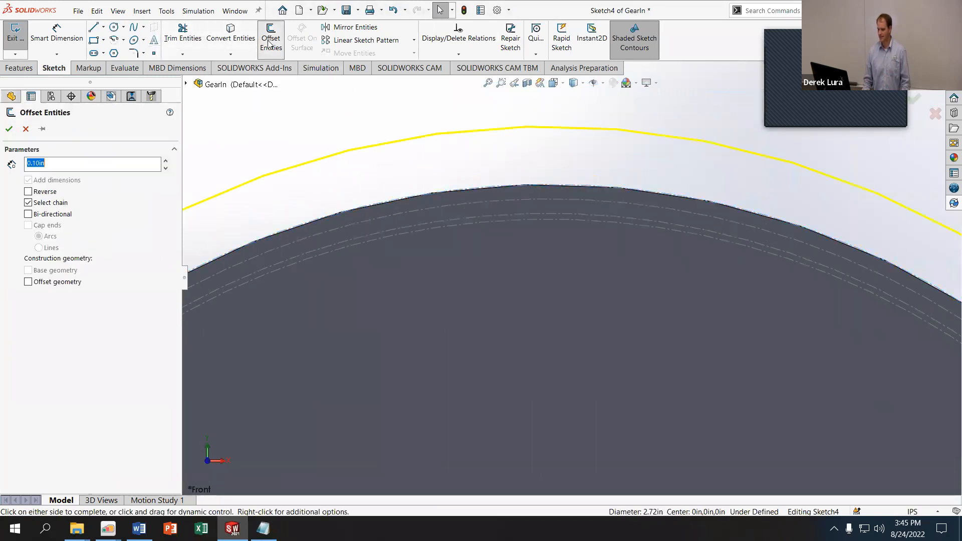
left_click(25, 129)
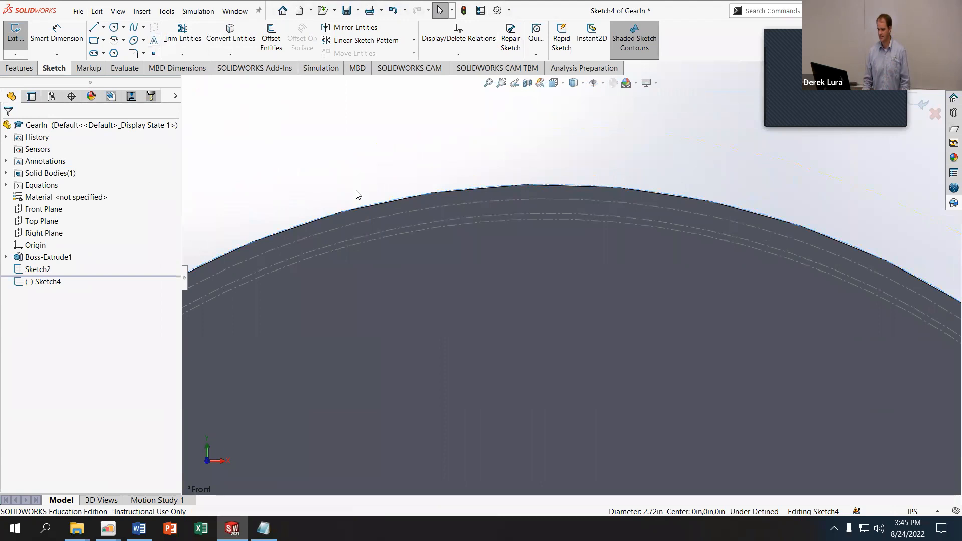
left_click(472, 223)
left_click(231, 35)
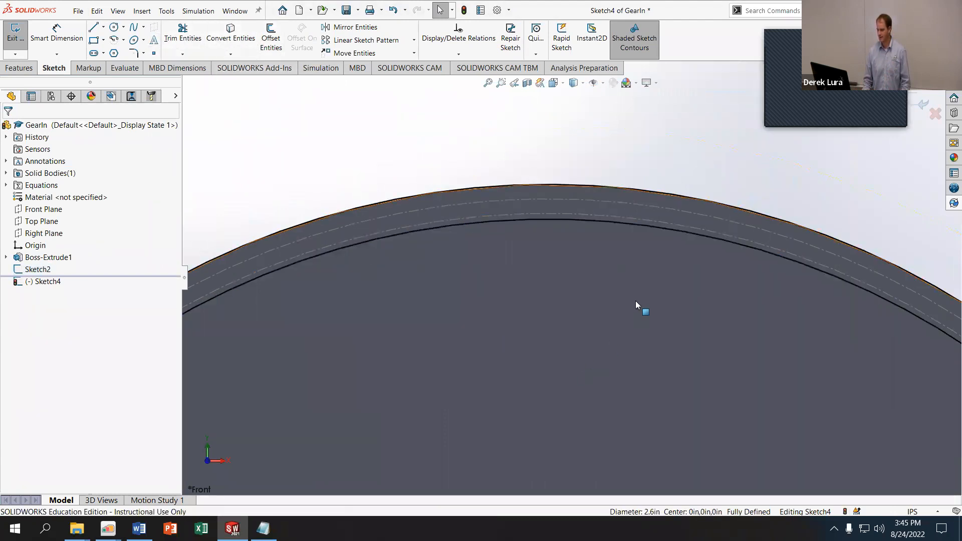
Draw a vertical centerline about 1.5 in long from the origin up past the gear's top edge
left_click(104, 28)
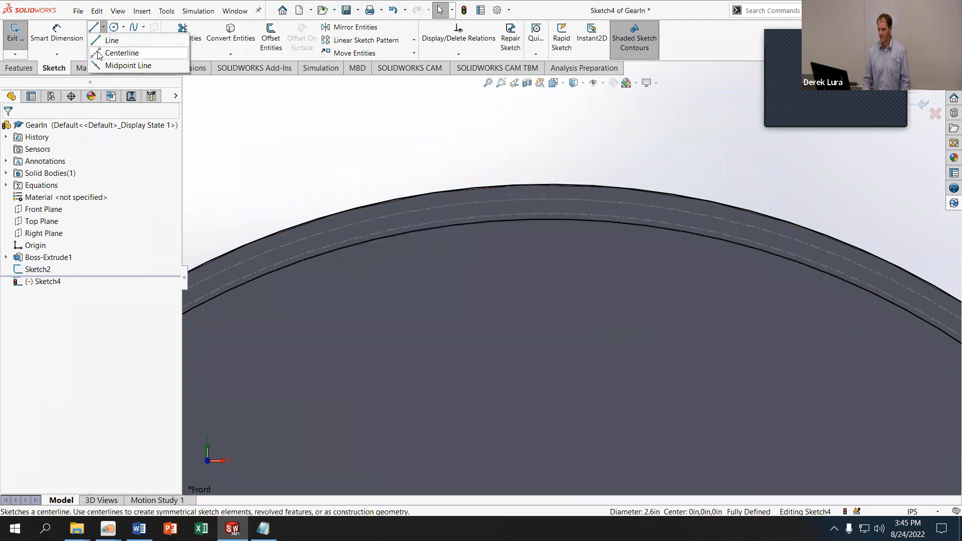
left_click(113, 50)
scroll(611, 376, "up", 3)
scroll(593, 454, "down", 3)
scroll(576, 461, "up", 3)
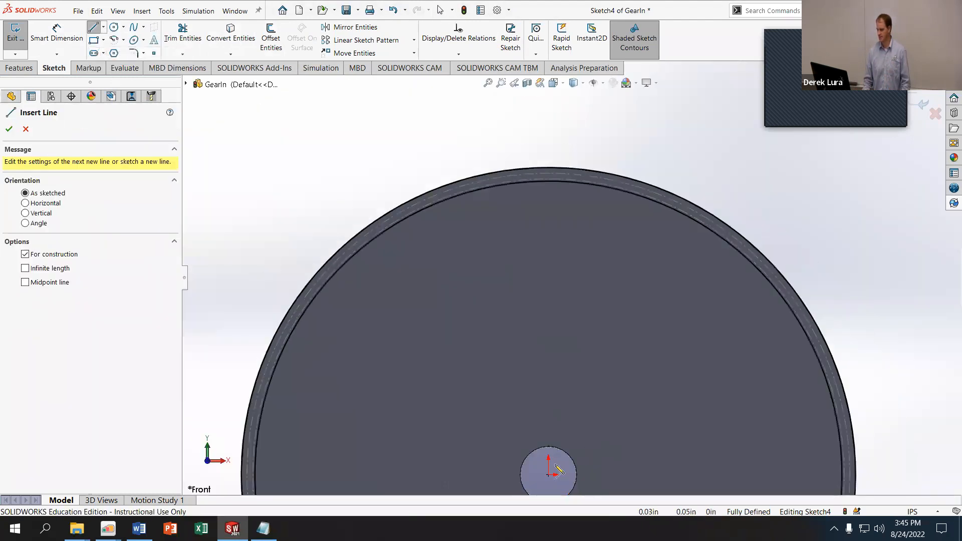
left_click(549, 474)
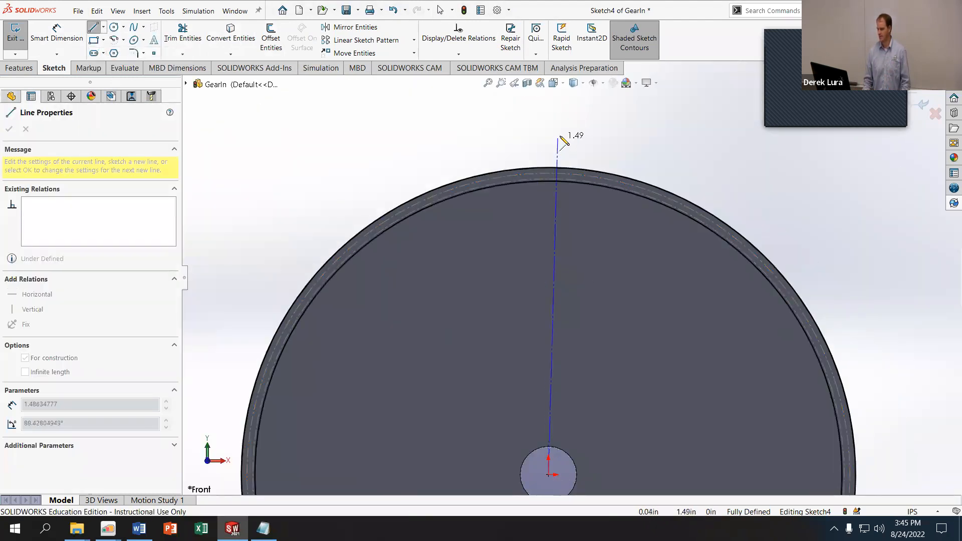
left_click(549, 130)
Sketch a slanted line from the outer to the inner circle left of the centerline and place a point on it near the DiaIn circle
scroll(521, 186, "down", 4)
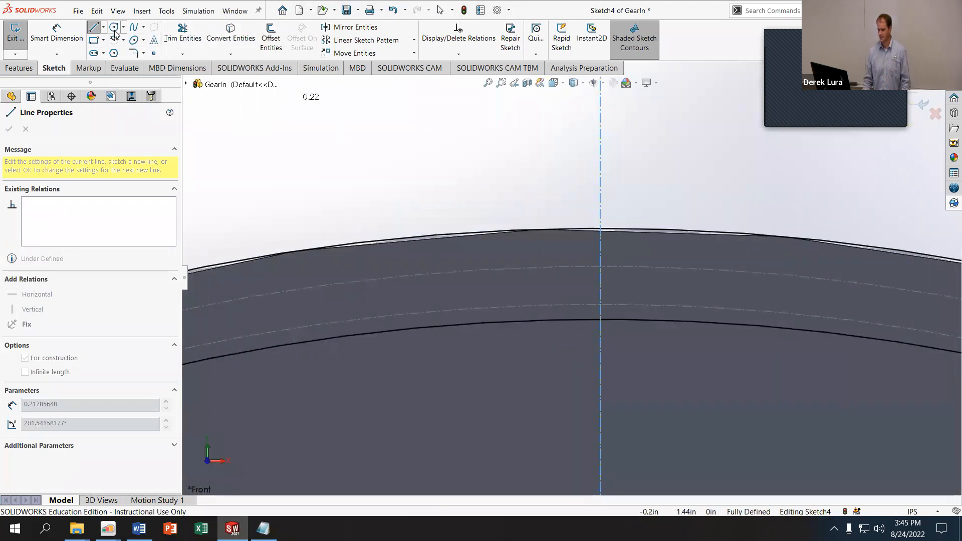
left_click(94, 29)
left_click(94, 29)
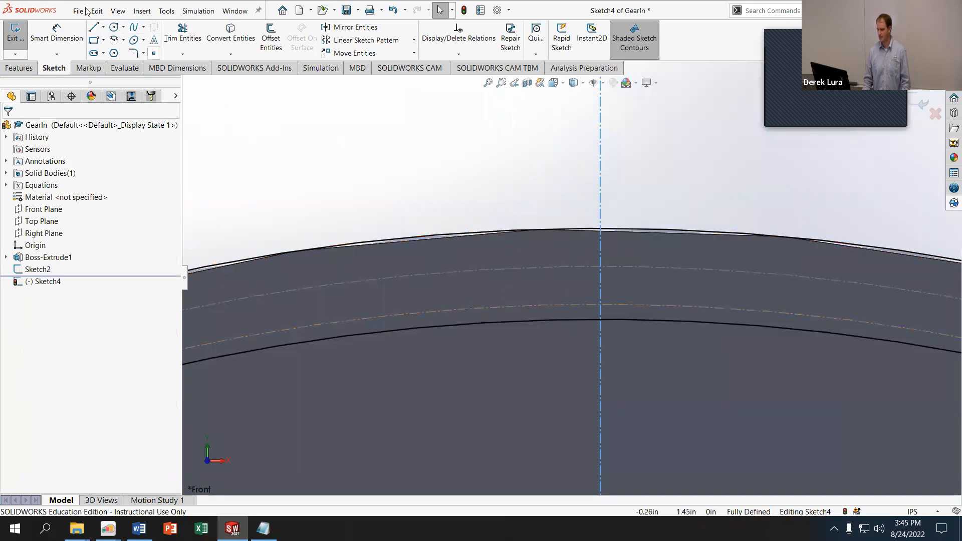
left_click(94, 29)
left_click(372, 242)
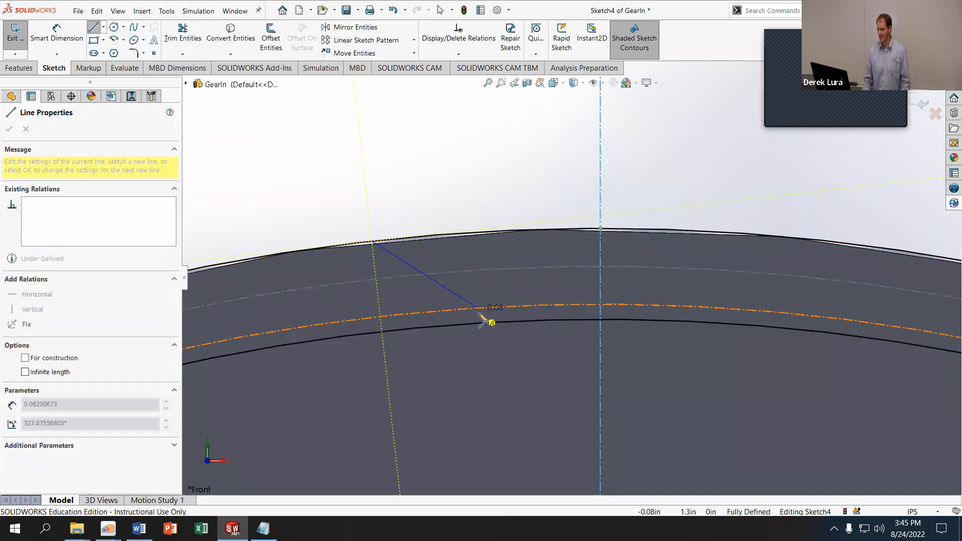
left_click(447, 324)
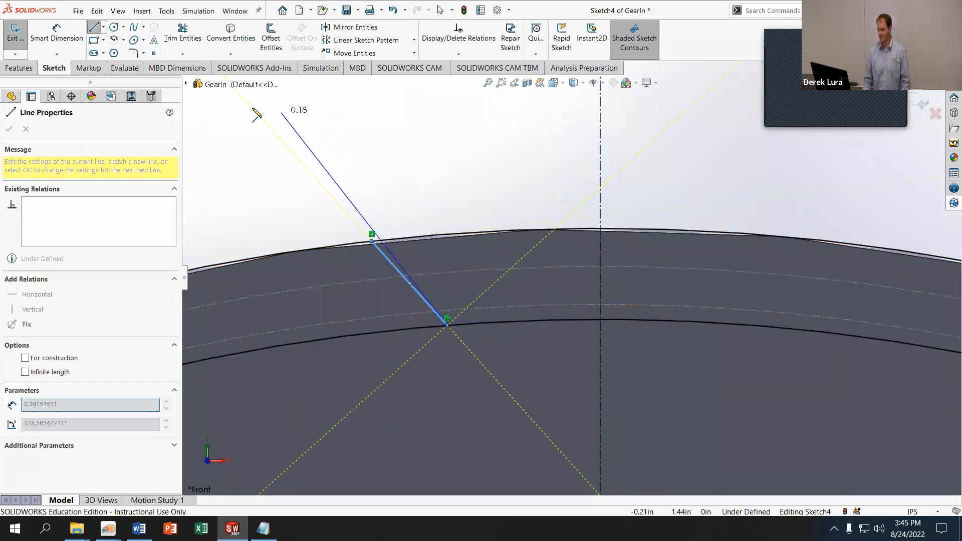
left_click(95, 28)
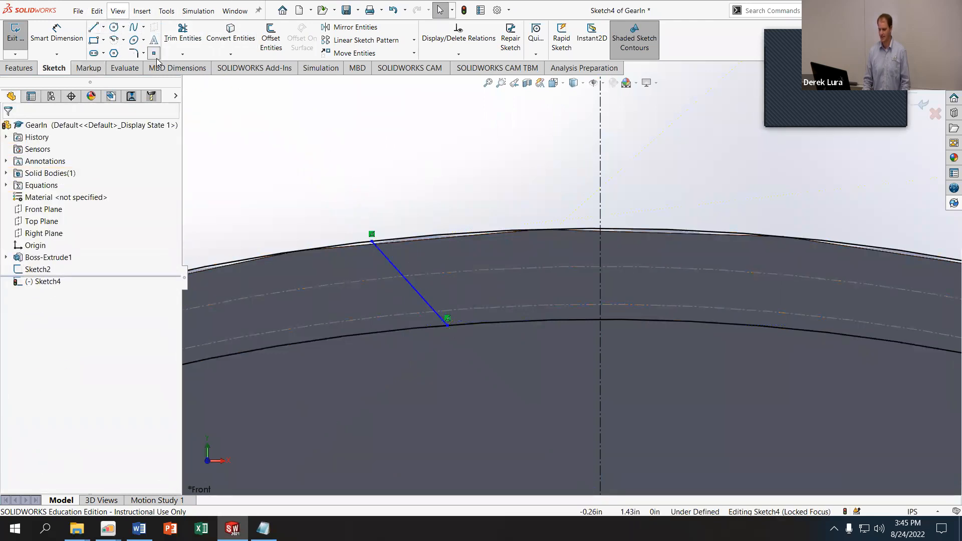
left_click(396, 269)
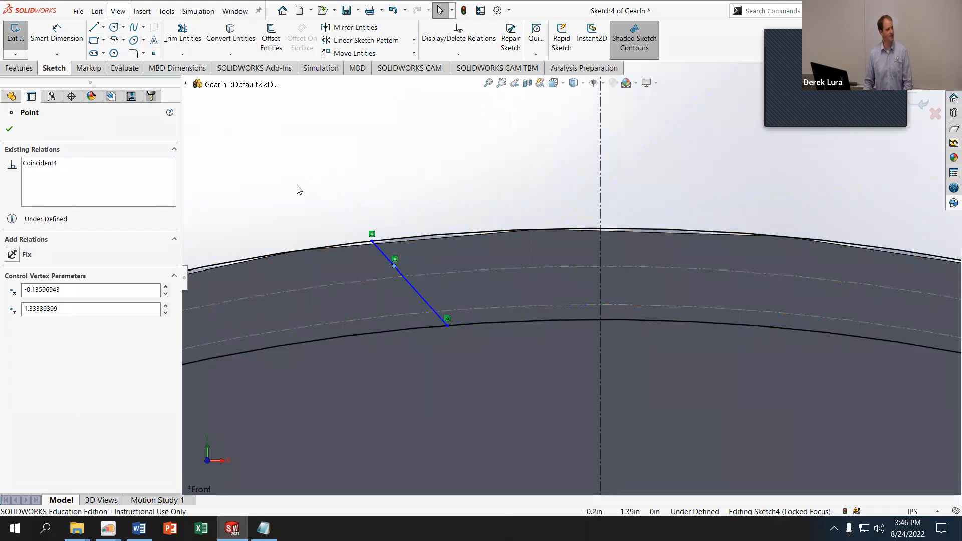
Try an Intersection relation between the point, the slanted line and the DiaIn reference circle, and undo it
left_click(423, 300, "ctrl")
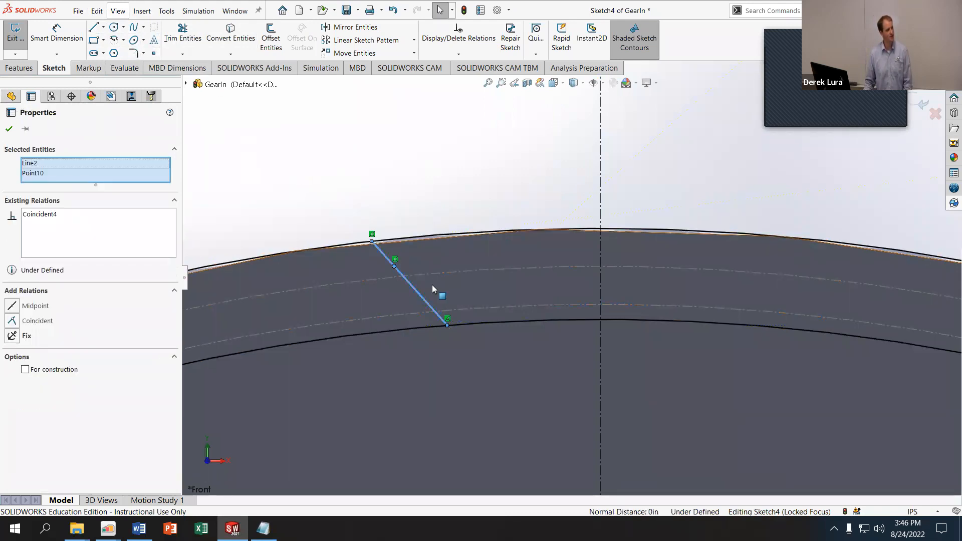
left_click(431, 276, "ctrl")
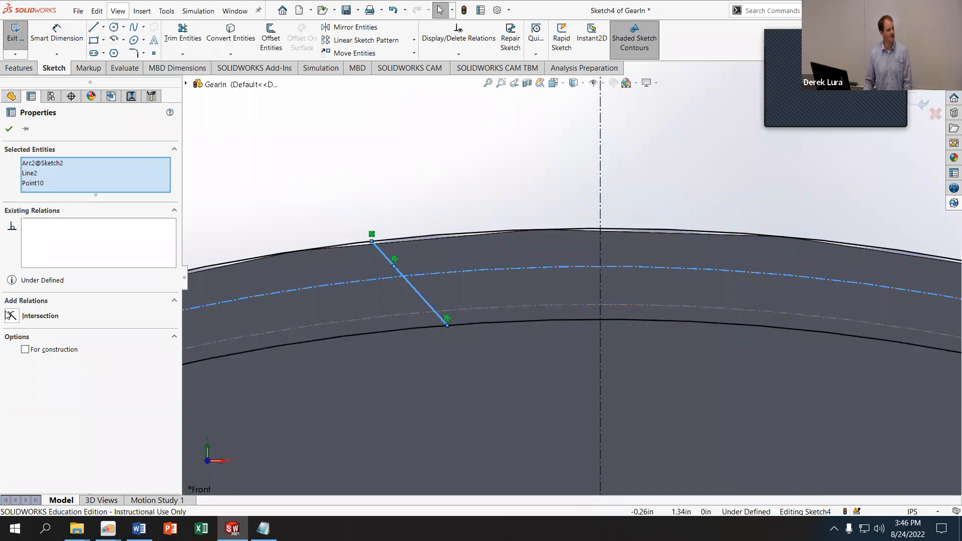
left_click(13, 316)
left_click(526, 155)
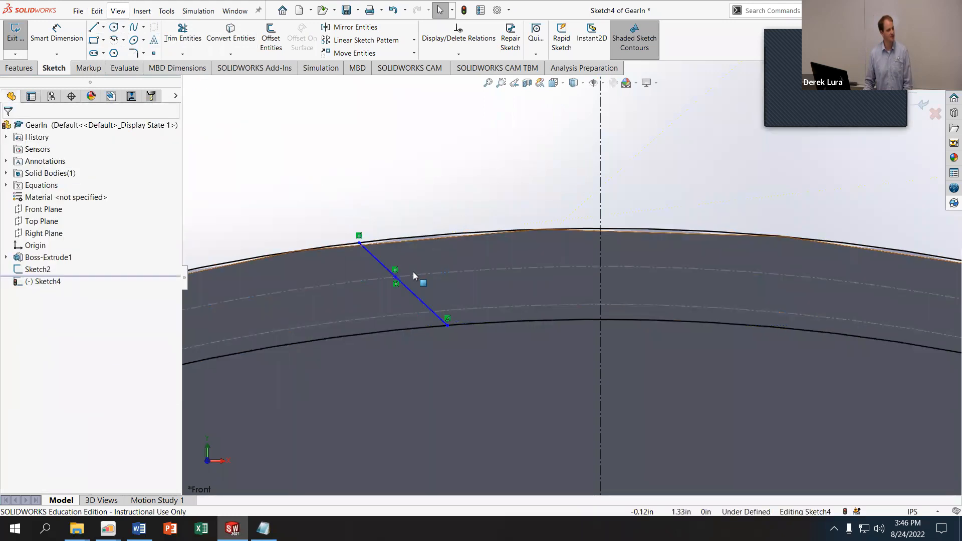
left_click(336, 28)
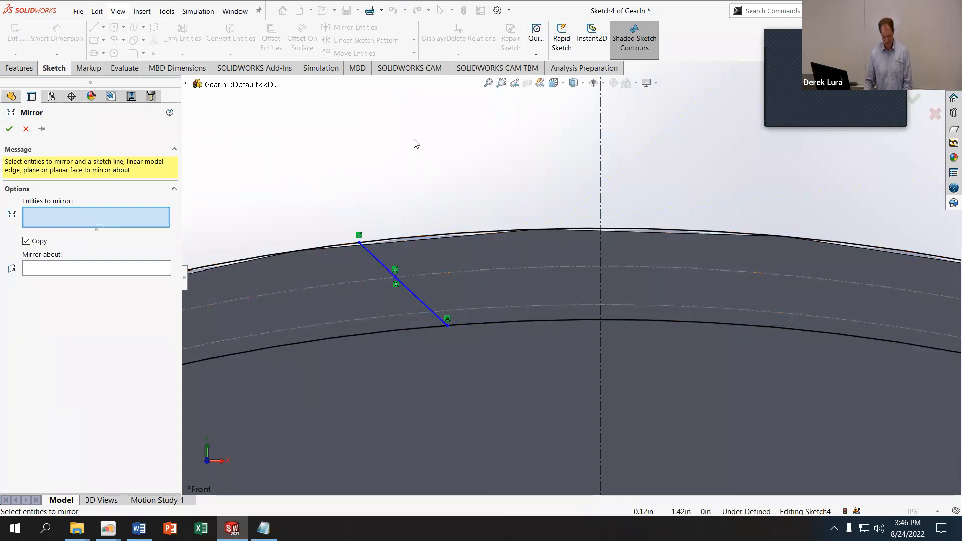
left_click(27, 130)
key("ctrl+z")
Add an Intersection relation that fixes the point where the slanted line crosses the DiaIn reference circle
left_click(331, 174)
left_click(395, 267)
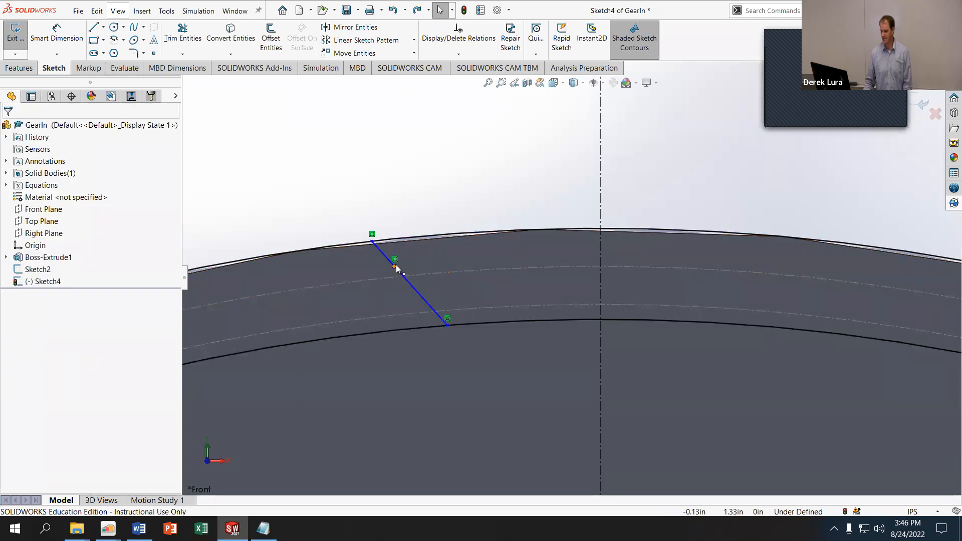
left_click(421, 295, "ctrl")
left_click(427, 274, "ctrl")
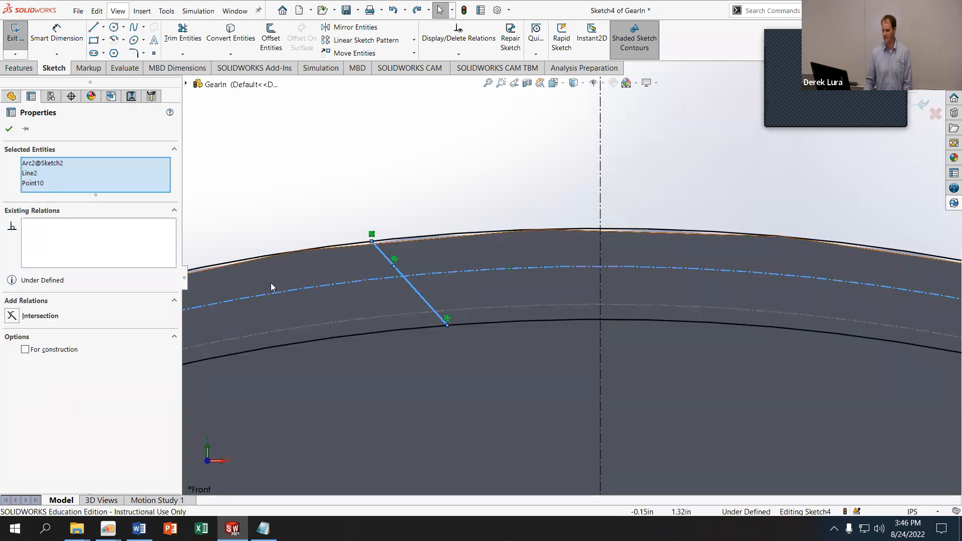
left_click(12, 317)
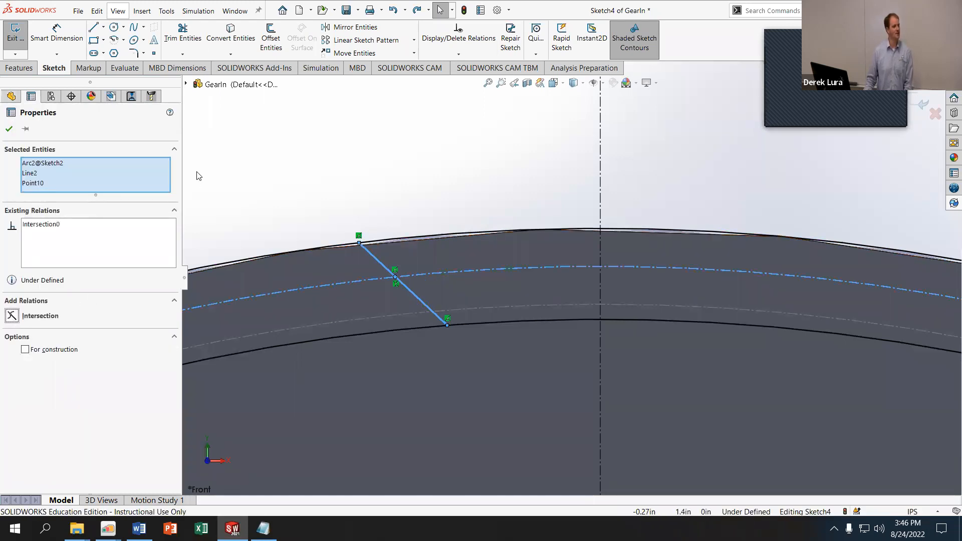
left_click(356, 192)
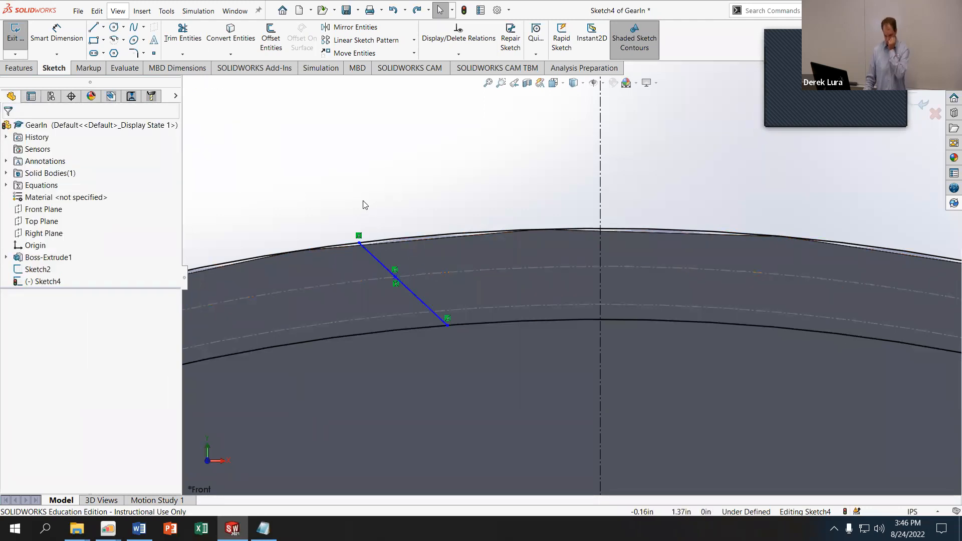
Move the slanted line closer to the vertical centerline and shift its upper endpoint along the outer circle to make it steeper
left_click_drag(421, 300, 500, 298)
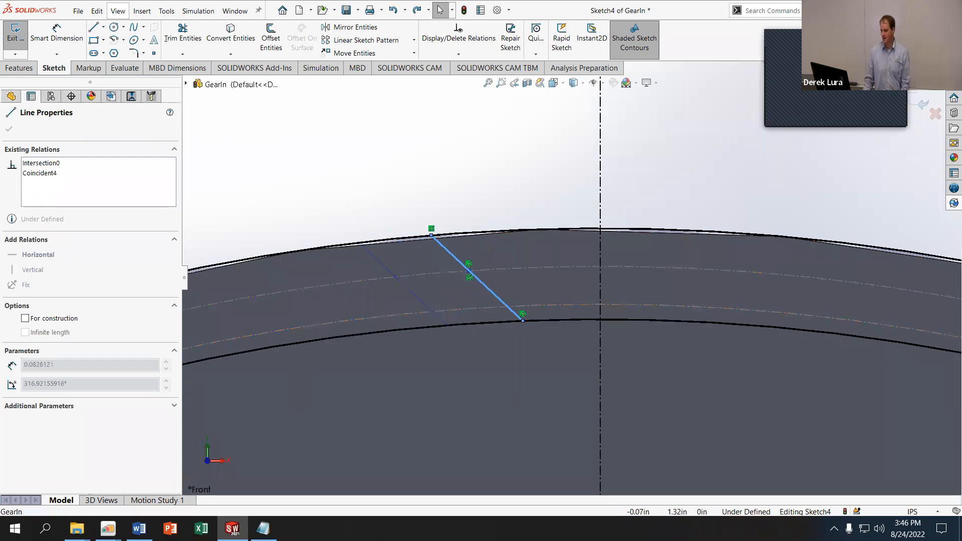
left_click(427, 148)
left_click_drag(433, 233, 460, 231)
left_click(434, 183)
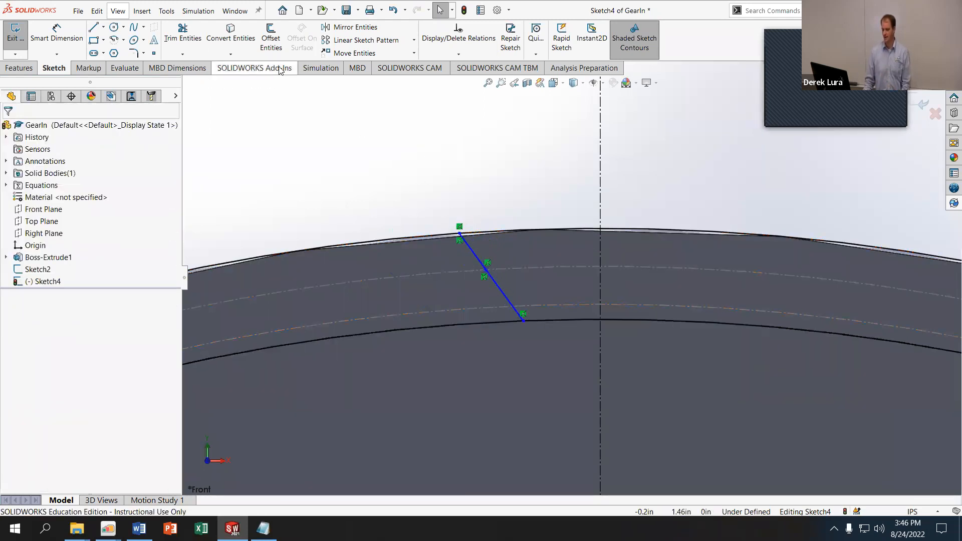
left_click(477, 257)
left_click(405, 103)
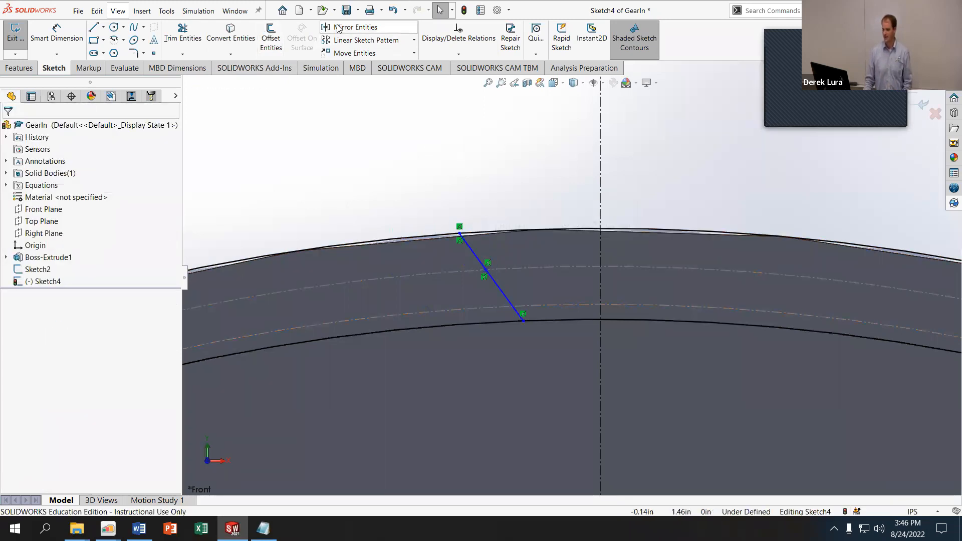
Mirror the slanted line and its point about the vertical centerline
left_click(338, 28)
left_click(485, 270)
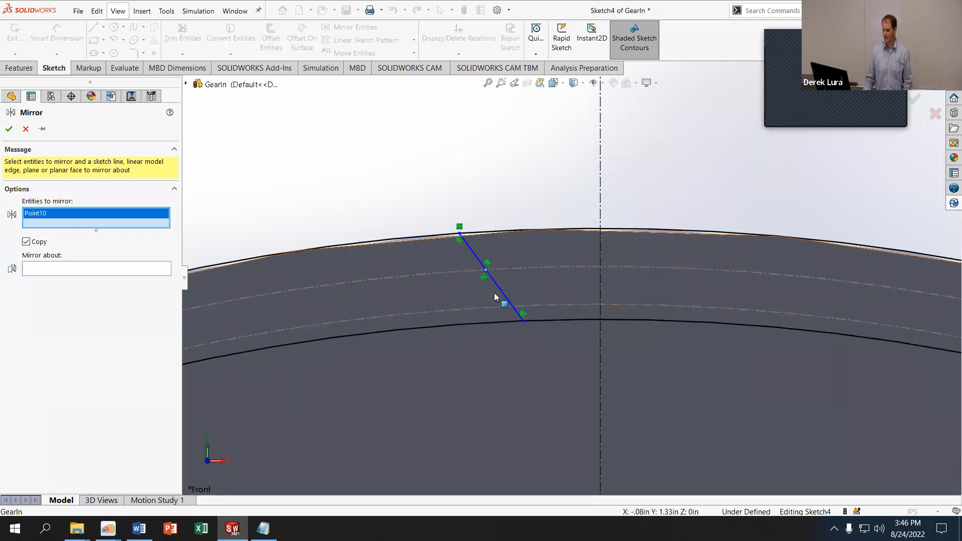
left_click(494, 296)
left_click(77, 282)
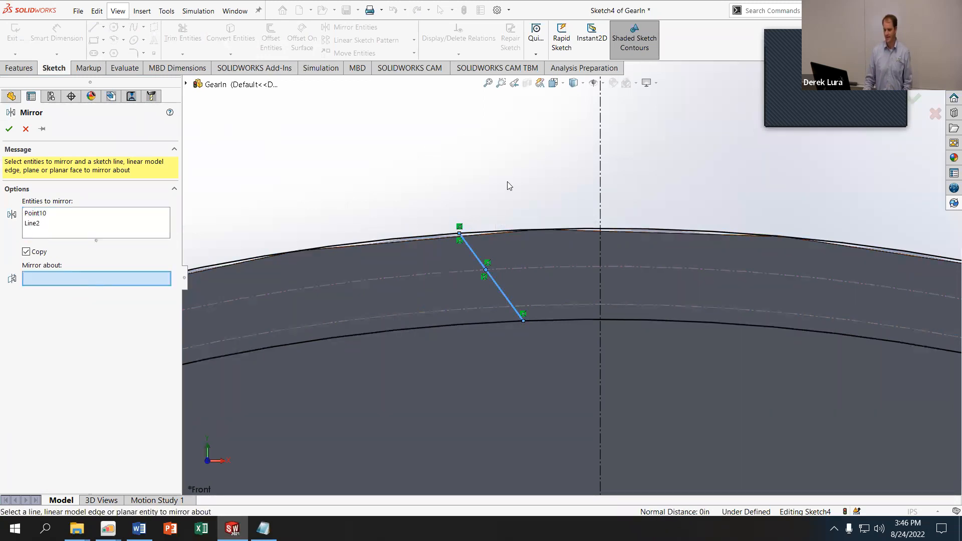
left_click(601, 182)
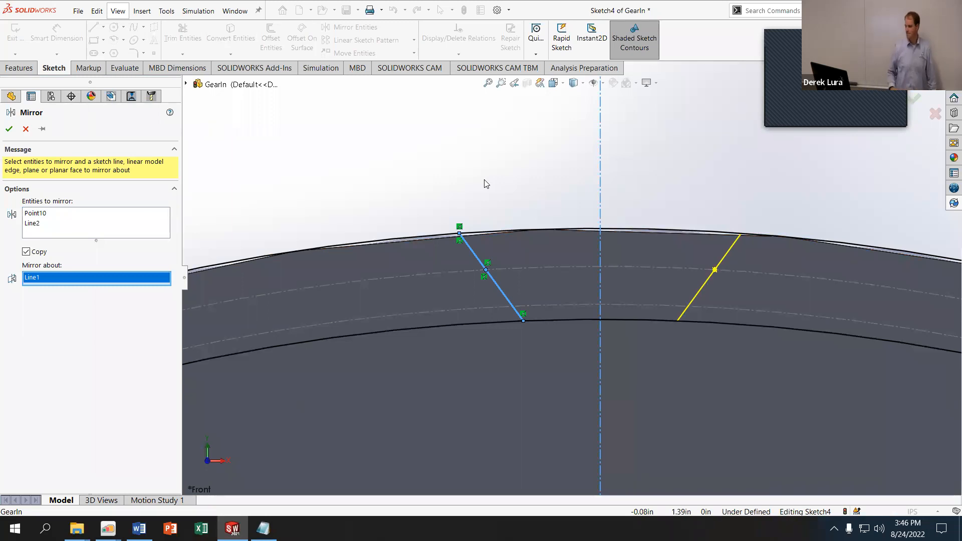
left_click(9, 129)
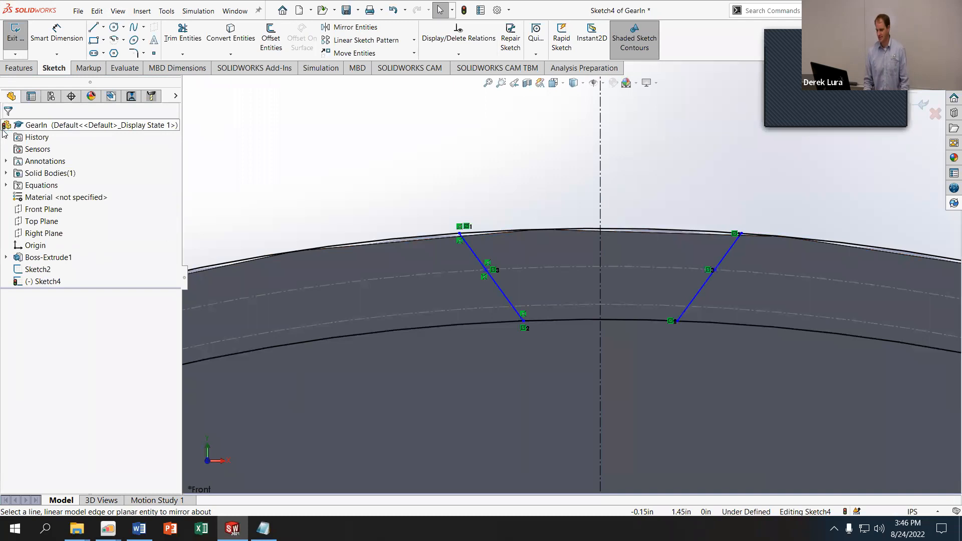
Dimension the horizontal distance between the two flank points and set it to the equation ="Pitch"/2
left_click(33, 33)
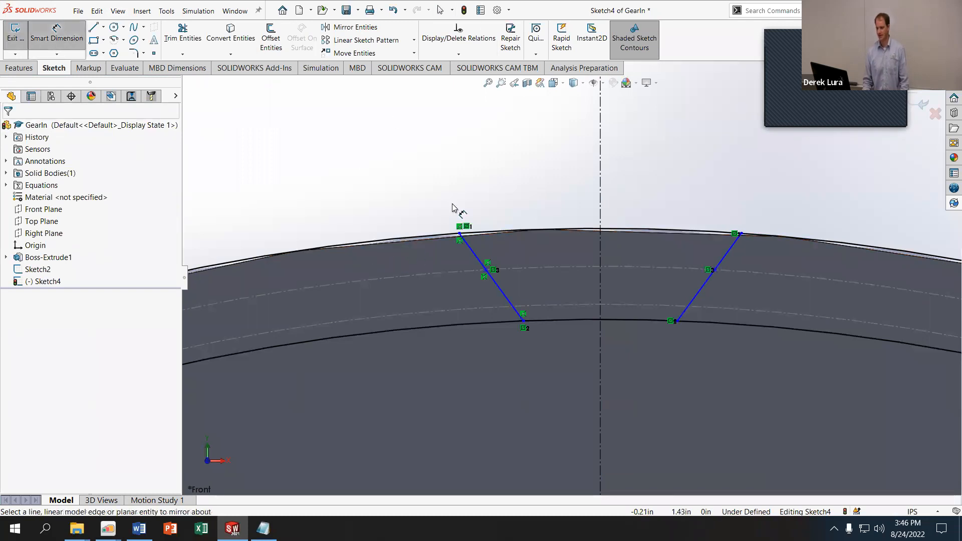
left_click(487, 271)
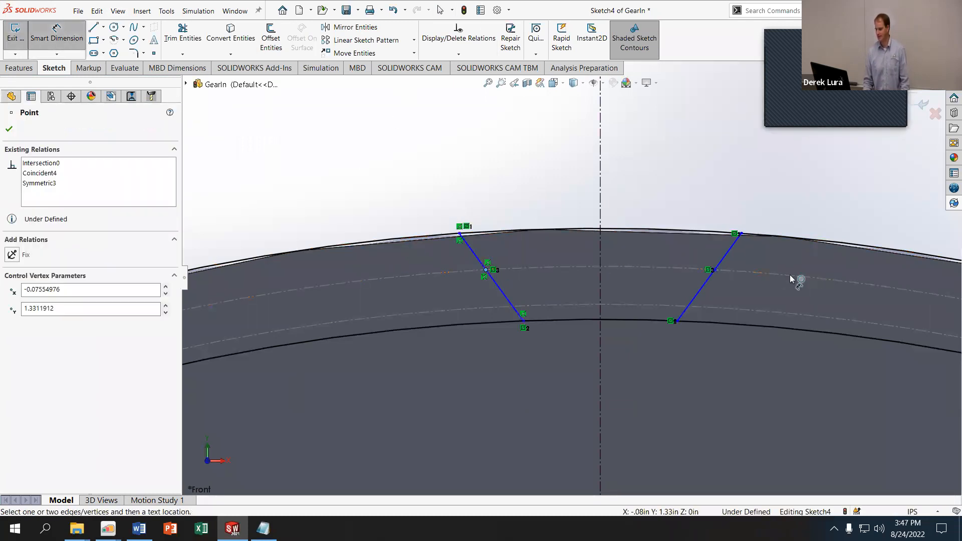
left_click(715, 271)
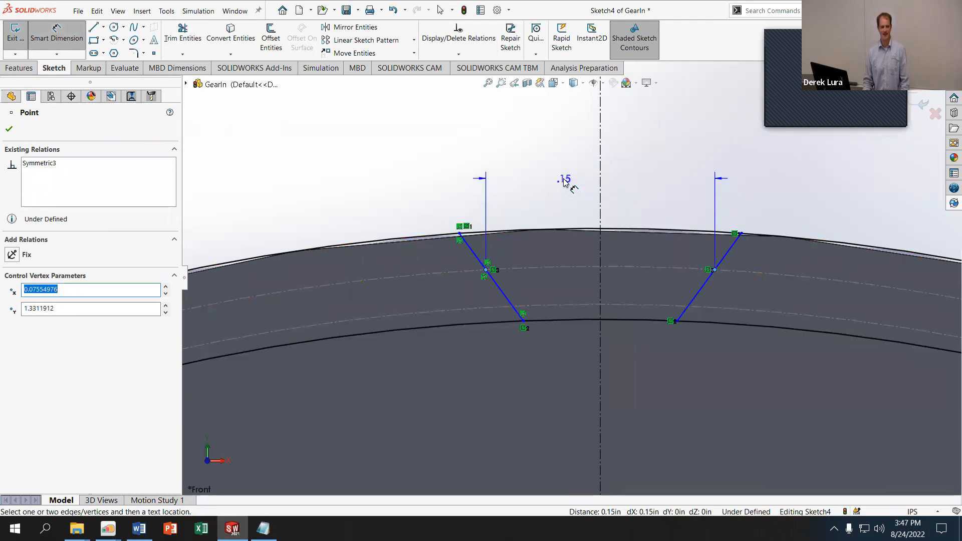
left_click(565, 180)
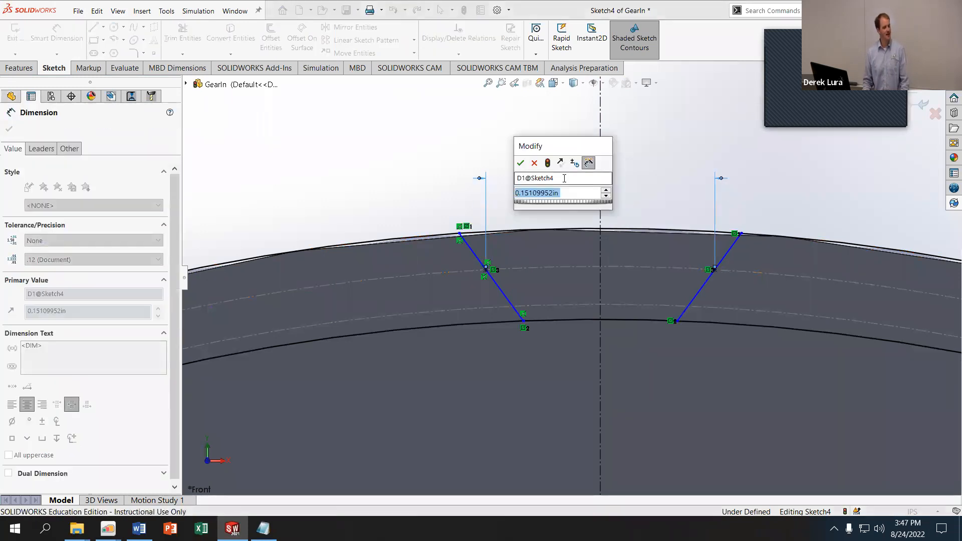
type("=")
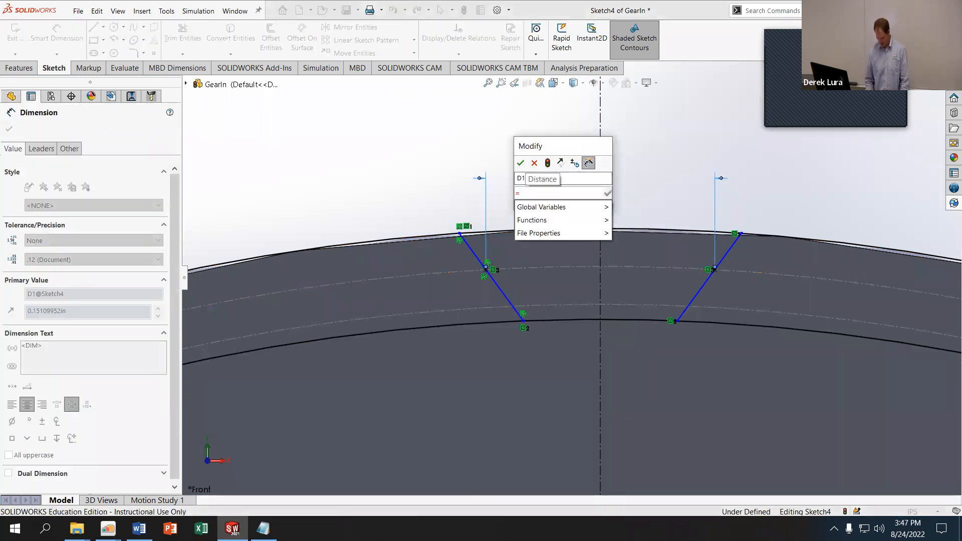
mouse_move(561, 207)
left_click(643, 233)
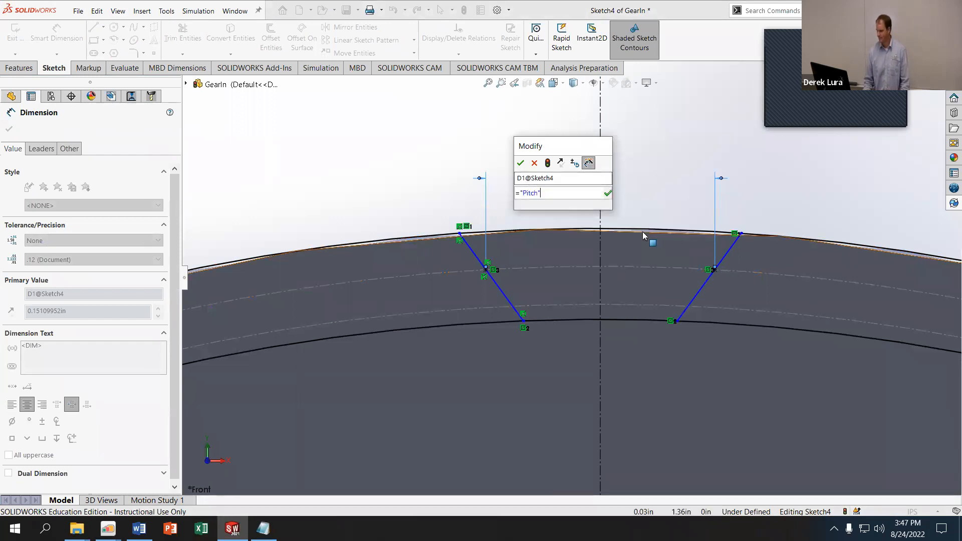
type("/2")
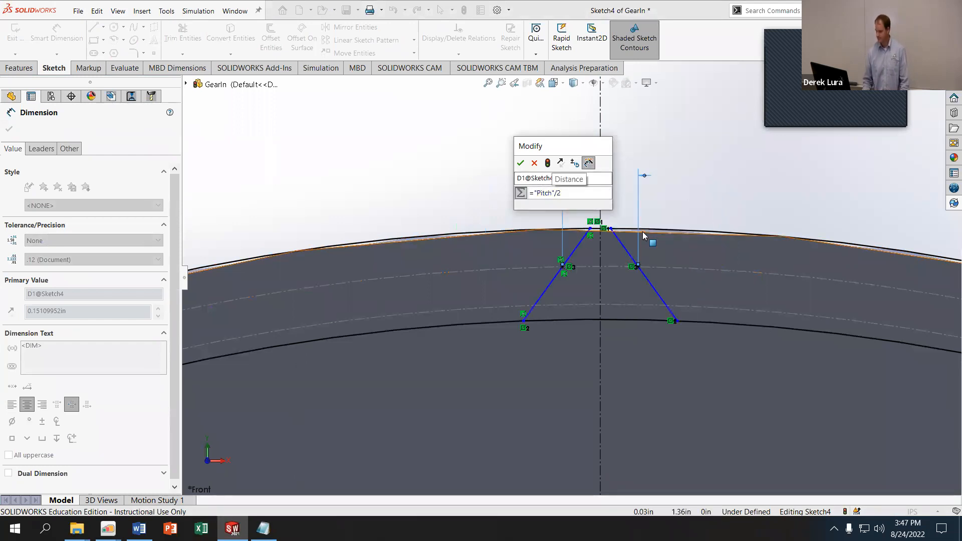
left_click(521, 163)
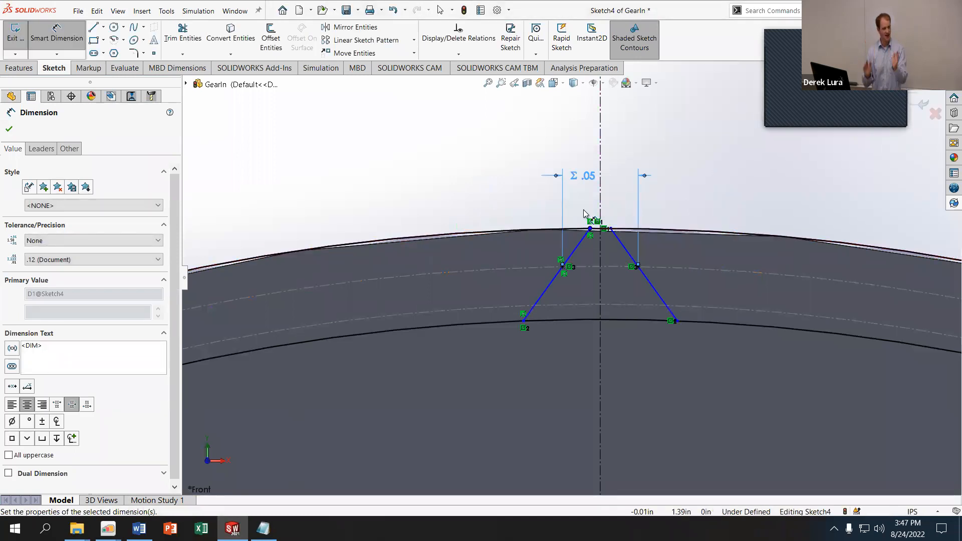
key("Escape")
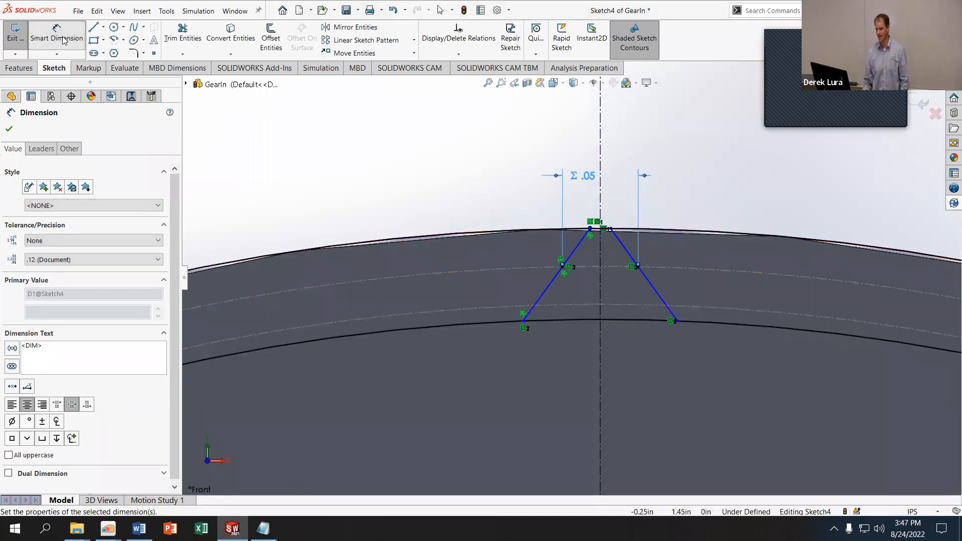
Reshape the flanks into a V narrowing toward the gear's center and dimension the angle between them at 60°
left_click_drag(592, 230, 544, 229)
left_click(488, 179)
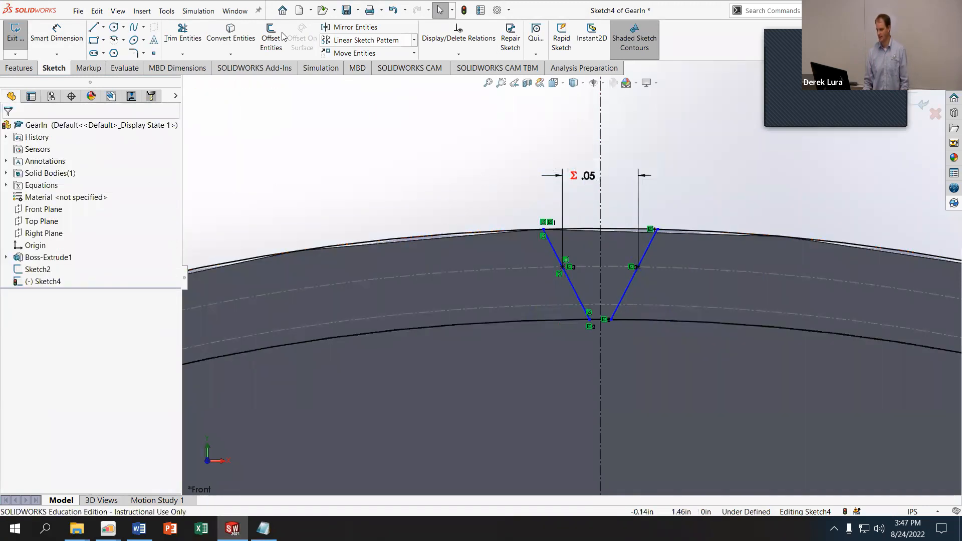
left_click(66, 37)
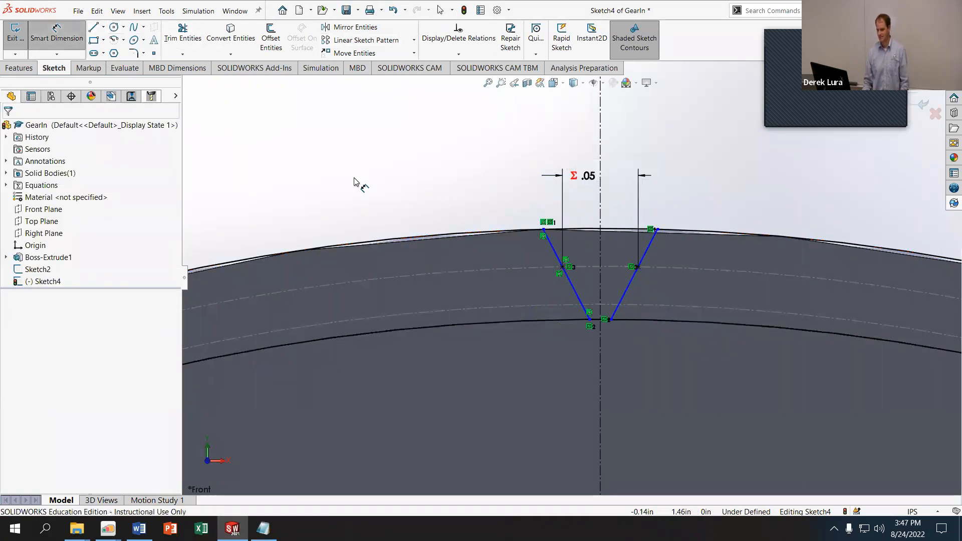
left_click(574, 295)
left_click(625, 293)
left_click(586, 134)
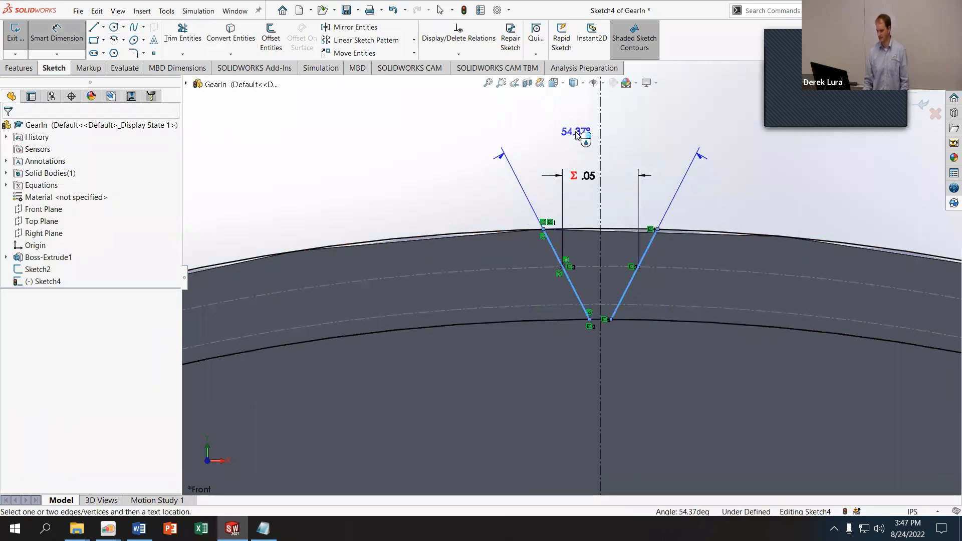
type("60")
key("Return")
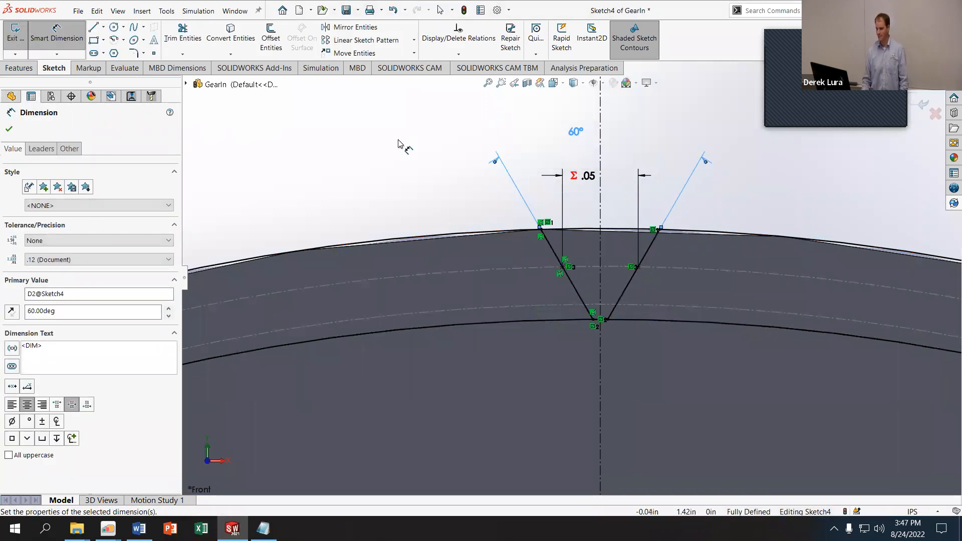
key("Escape")
Trim the converted circles down to the segments between the two flanks, and check the equation driving the flank spacing
left_click_drag(420, 397, 433, 432)
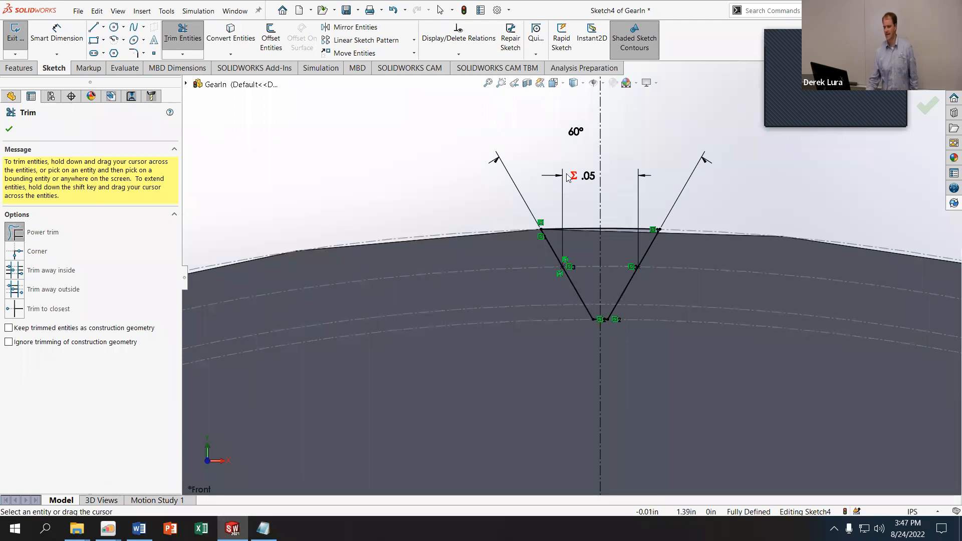
left_click(9, 129)
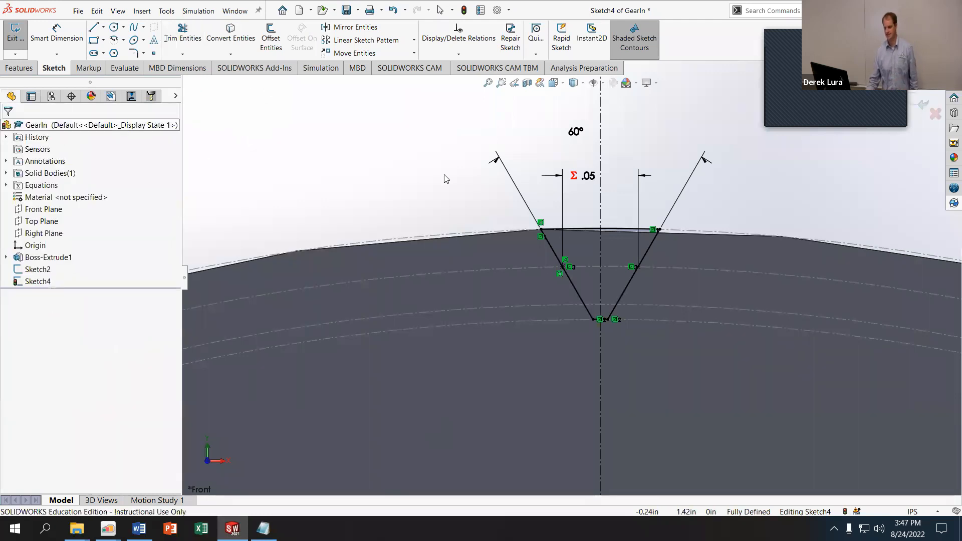
double_click(587, 177)
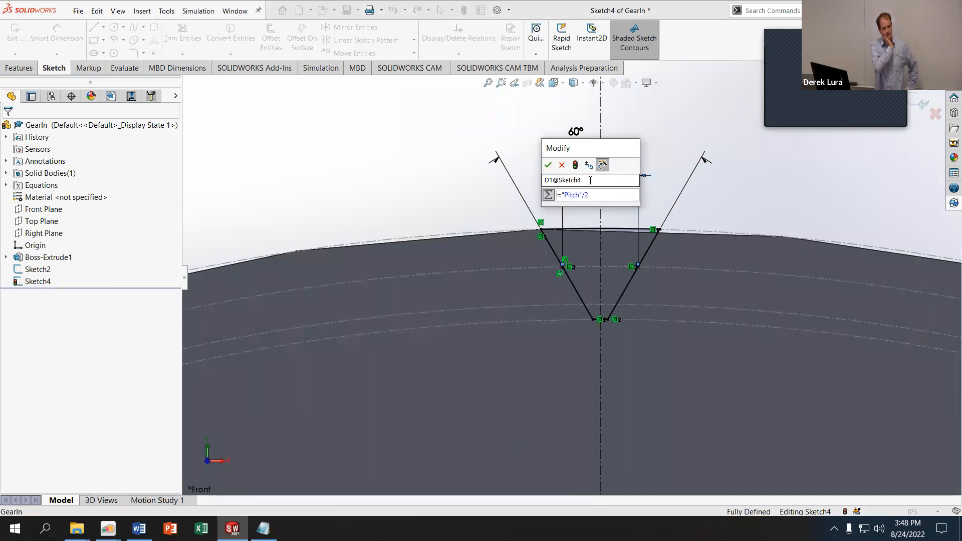
left_click(548, 165)
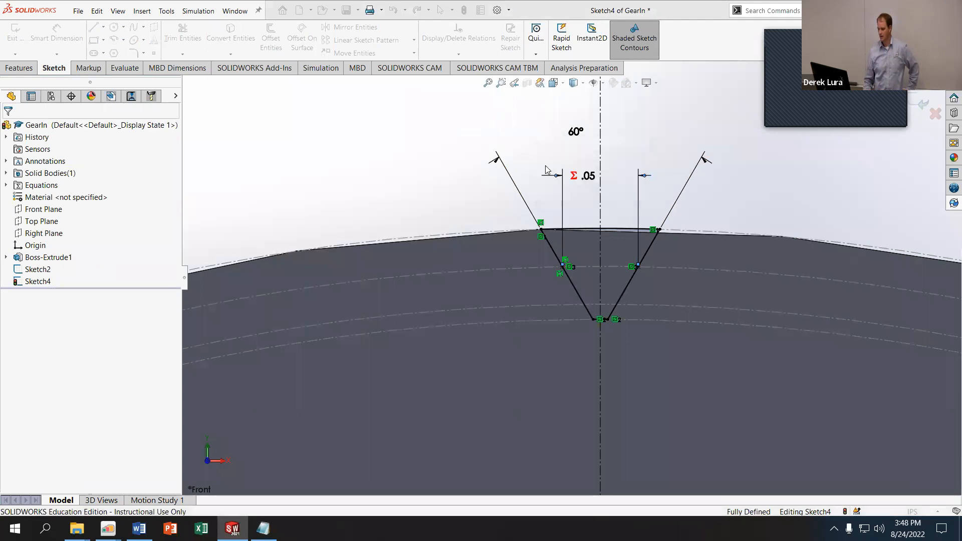
Cut the tooth-gap sketch through all of the gear blank, with the cut direction reversed into the body
left_click(6, 71)
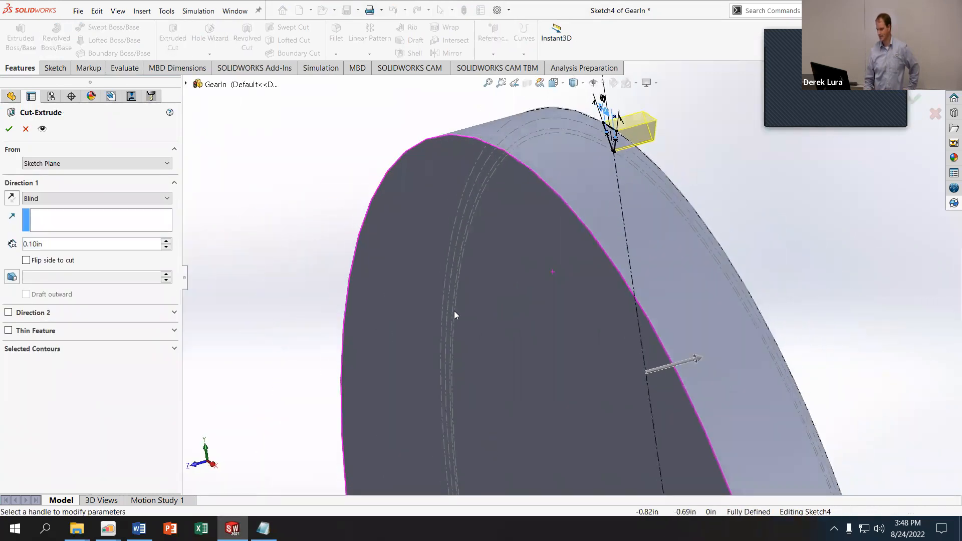
left_click(11, 198)
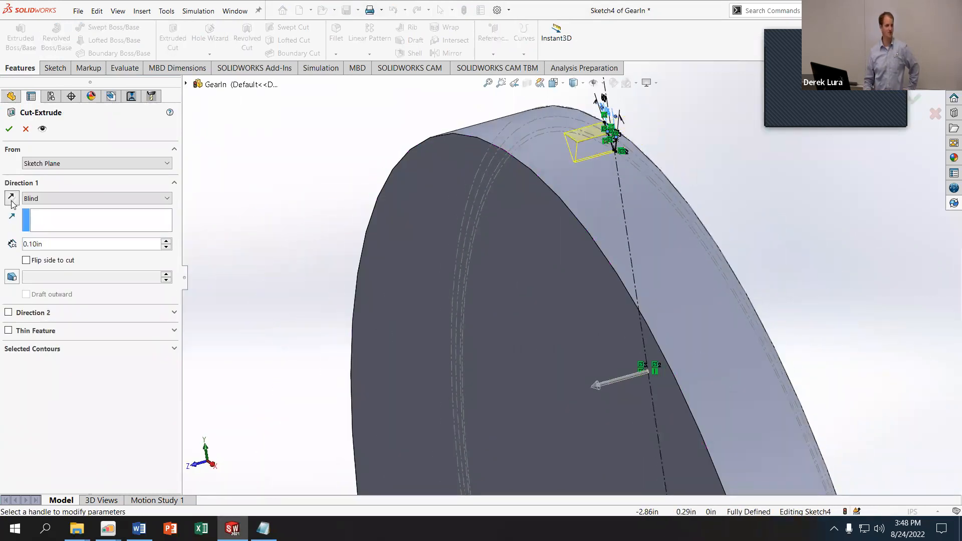
left_click(35, 198)
left_click(35, 219)
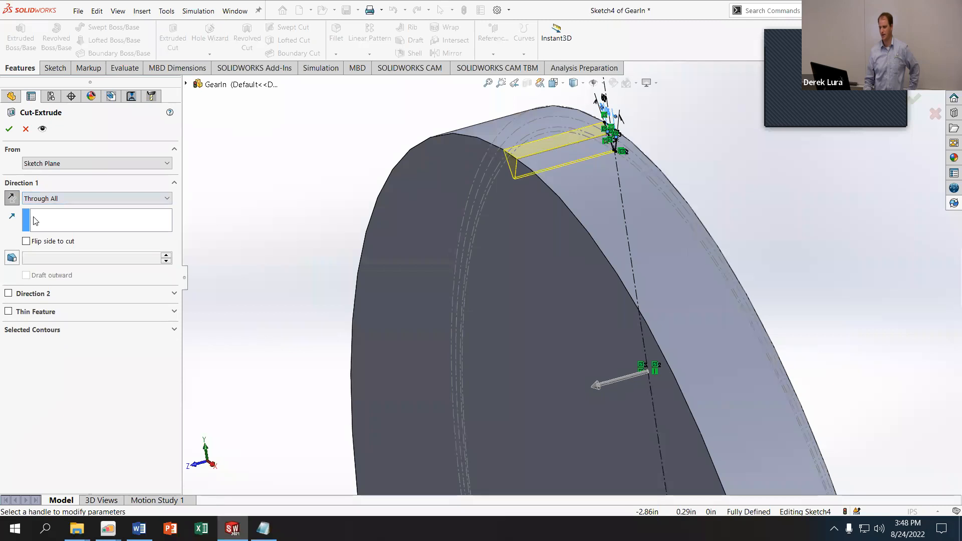
left_click(9, 129)
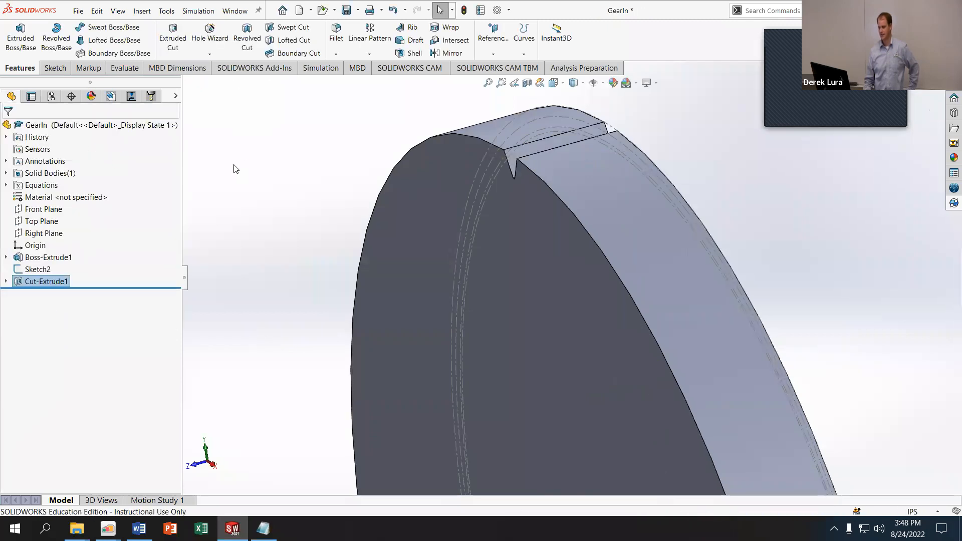
left_click(253, 169)
middle_click_drag(337, 217, 491, 279)
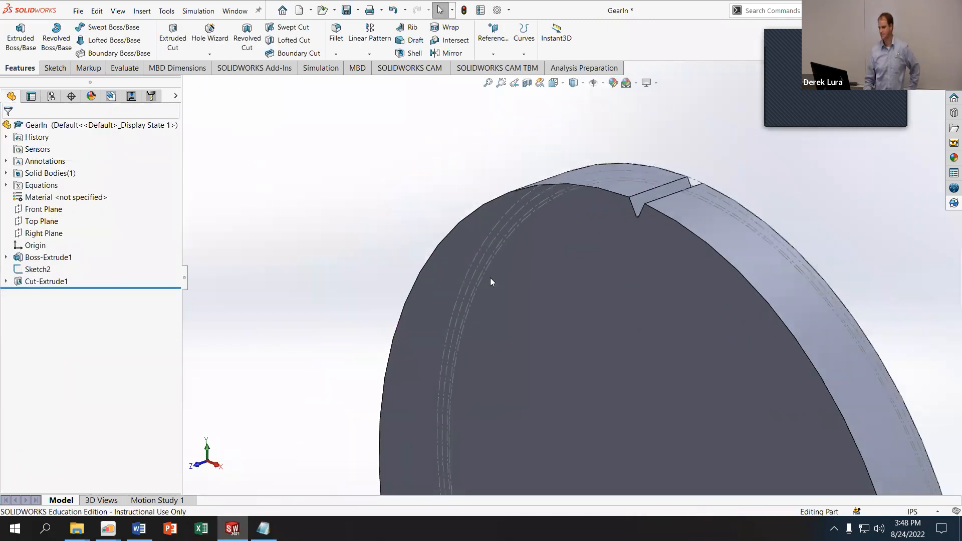
scroll(492, 280, "up", 5)
scroll(610, 419, "down", 2)
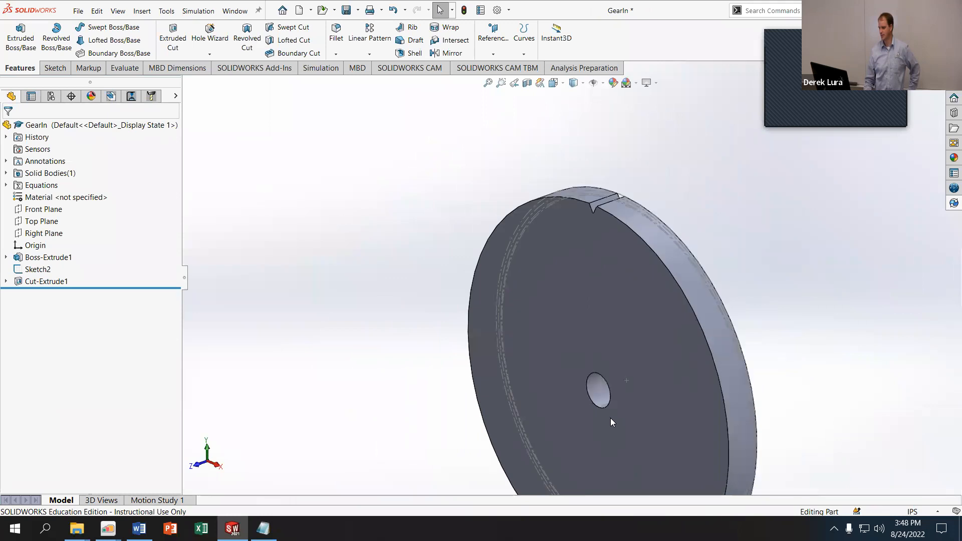
left_click(31, 270)
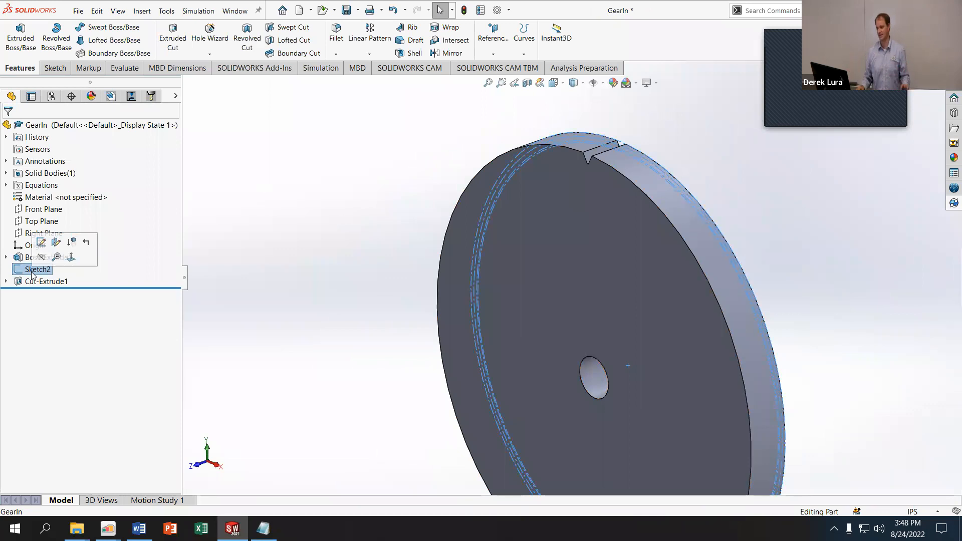
left_click(261, 254)
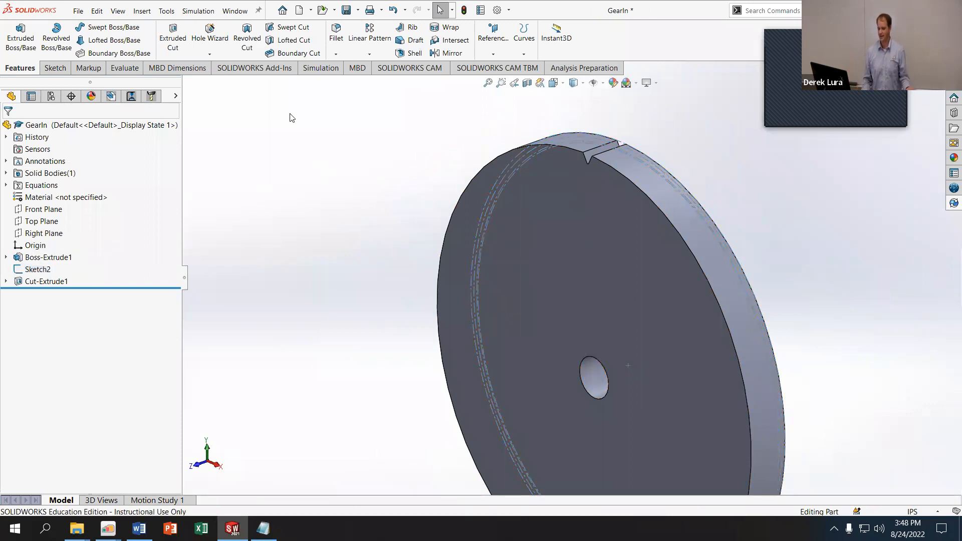
left_click(369, 54)
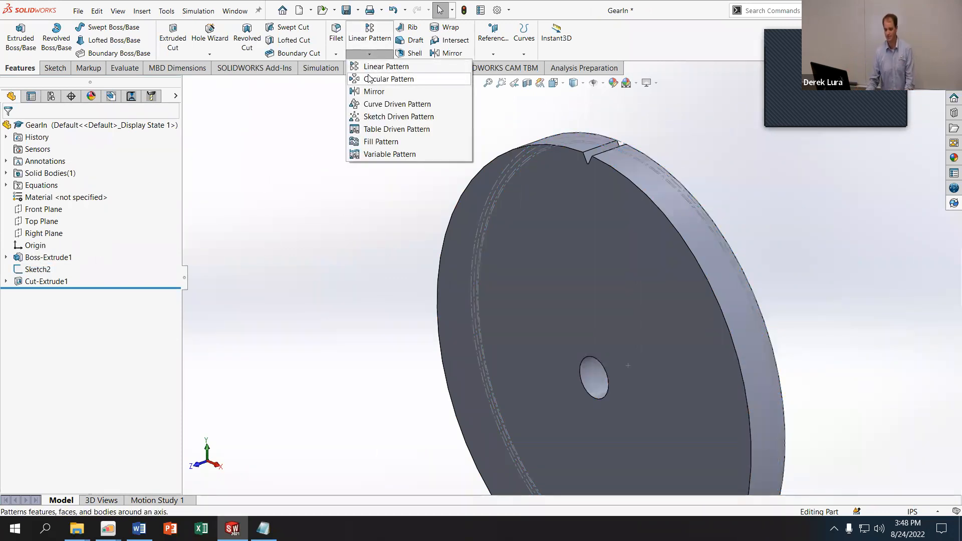
left_click(369, 79)
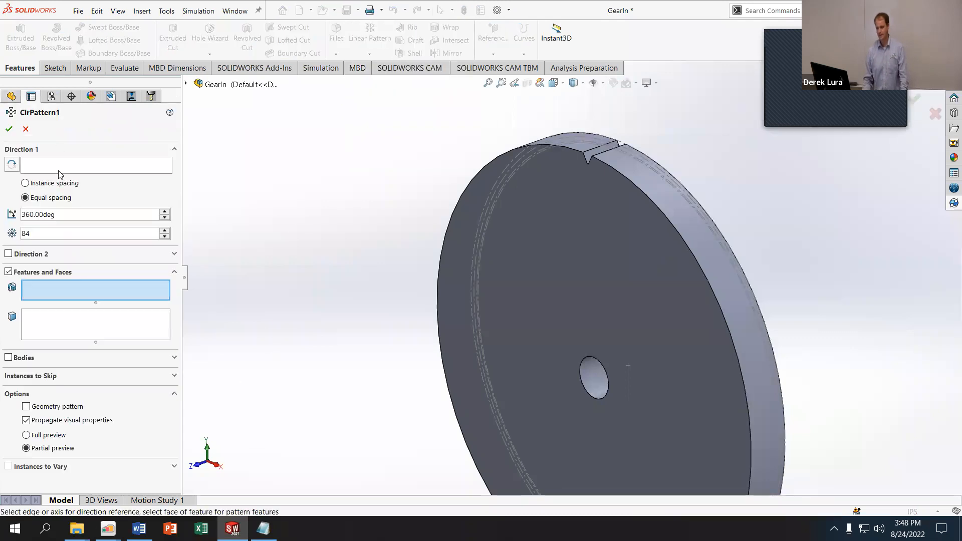
left_click(73, 169)
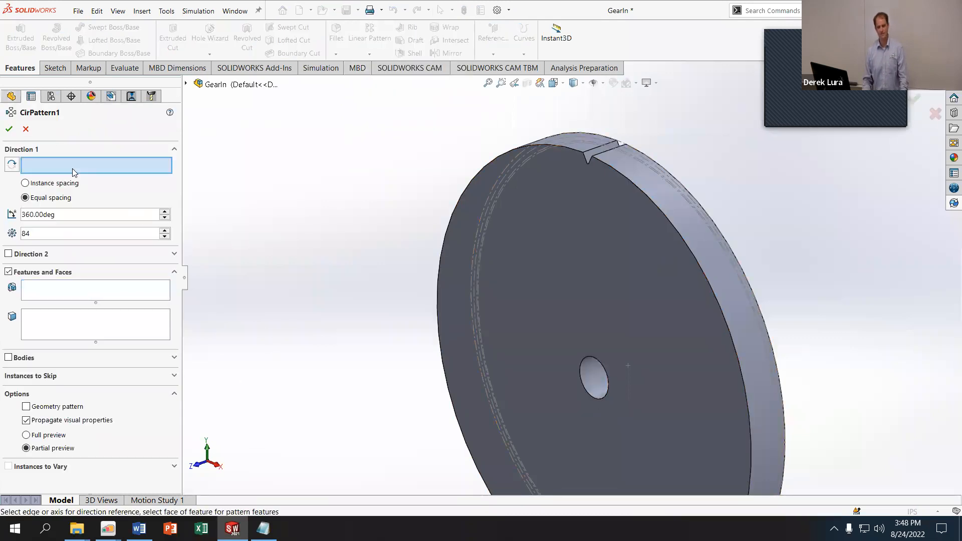
left_click(25, 129)
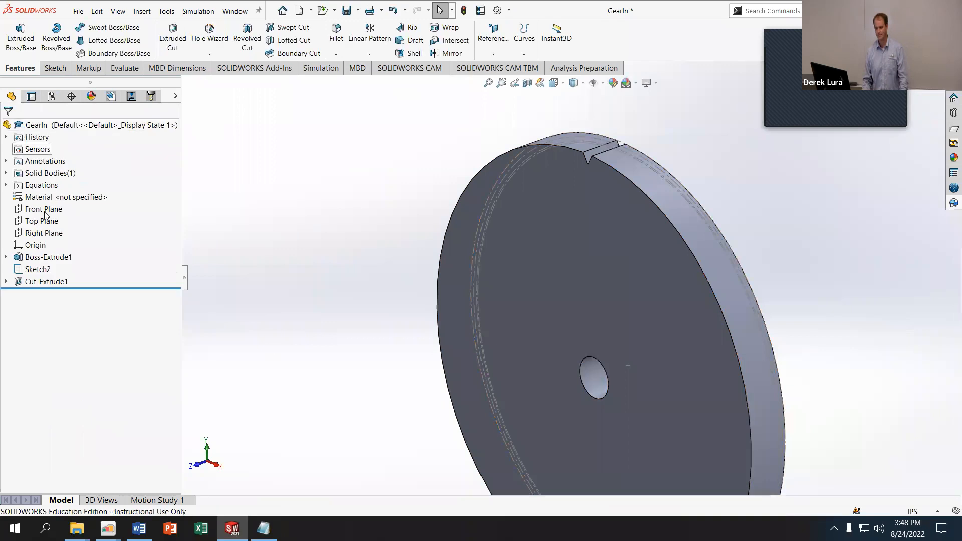
Reopen the tooth-gap cut's definition and examine its profile against the gear's reference circles
right_click(44, 270)
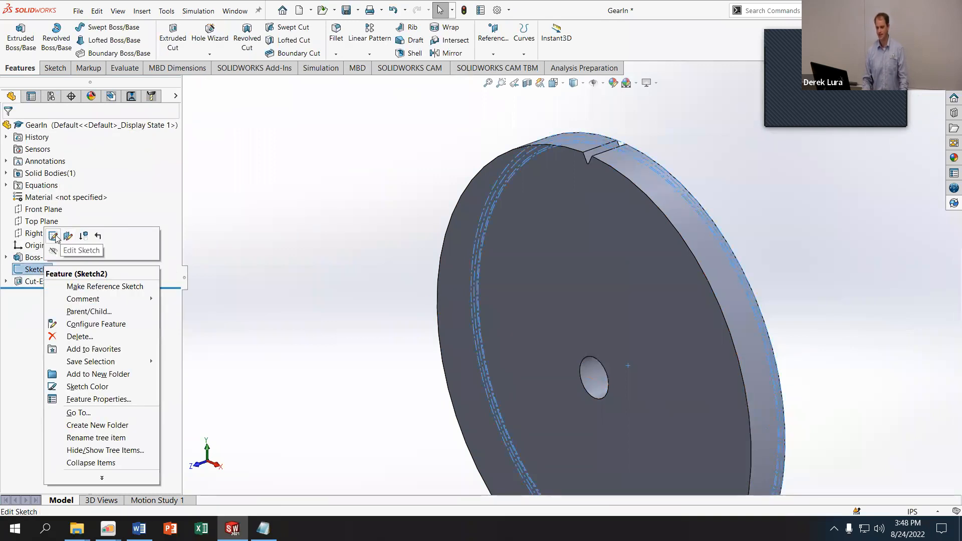
left_click(30, 257)
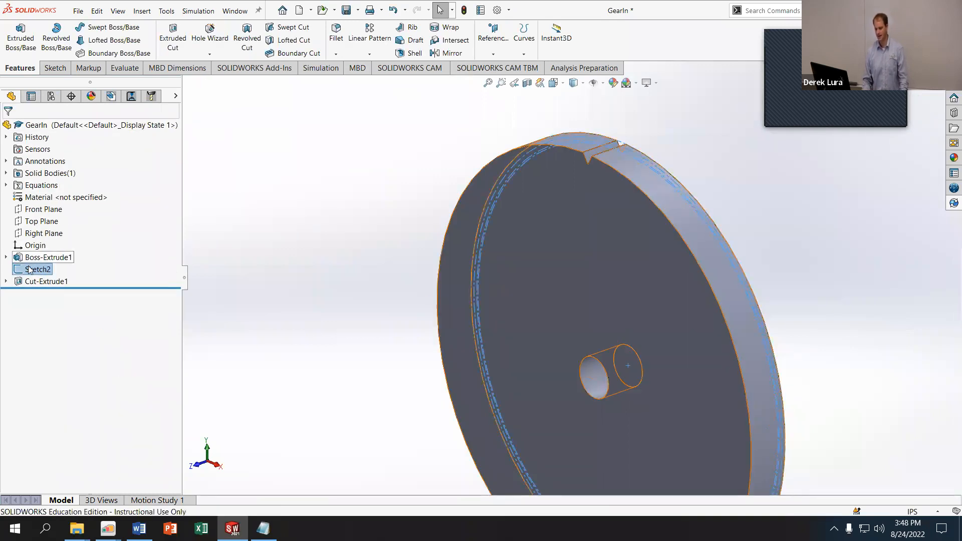
right_click(34, 282)
left_click(42, 253)
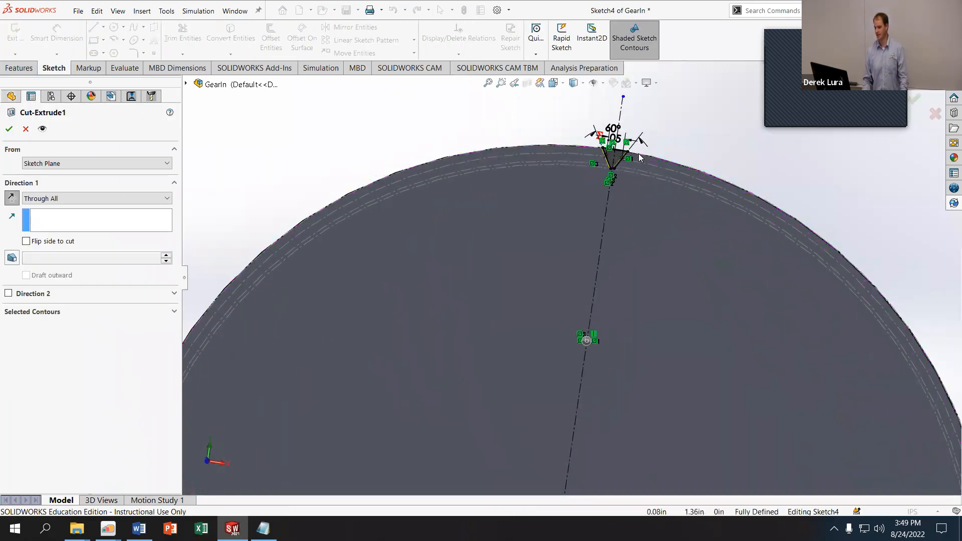
scroll(645, 115, "down", 10)
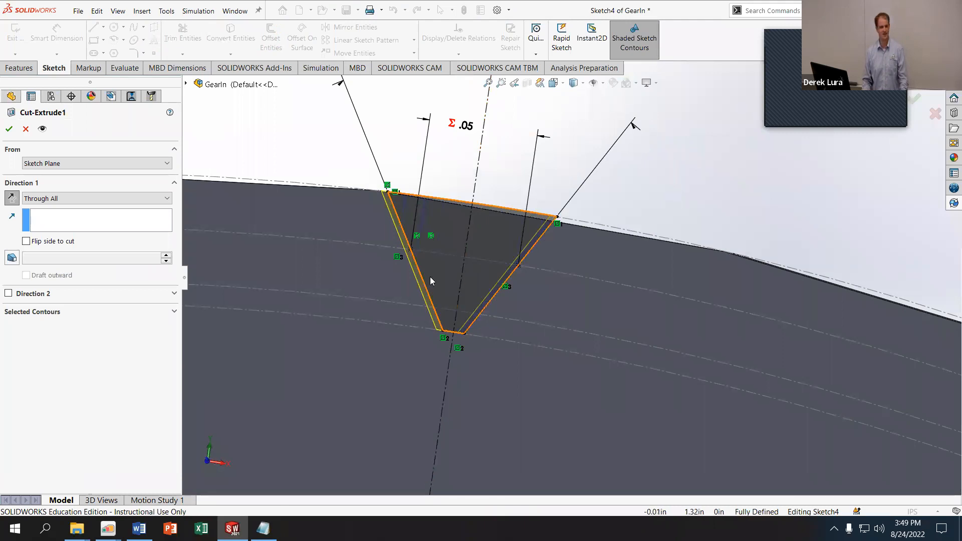
scroll(586, 270, "up", 1)
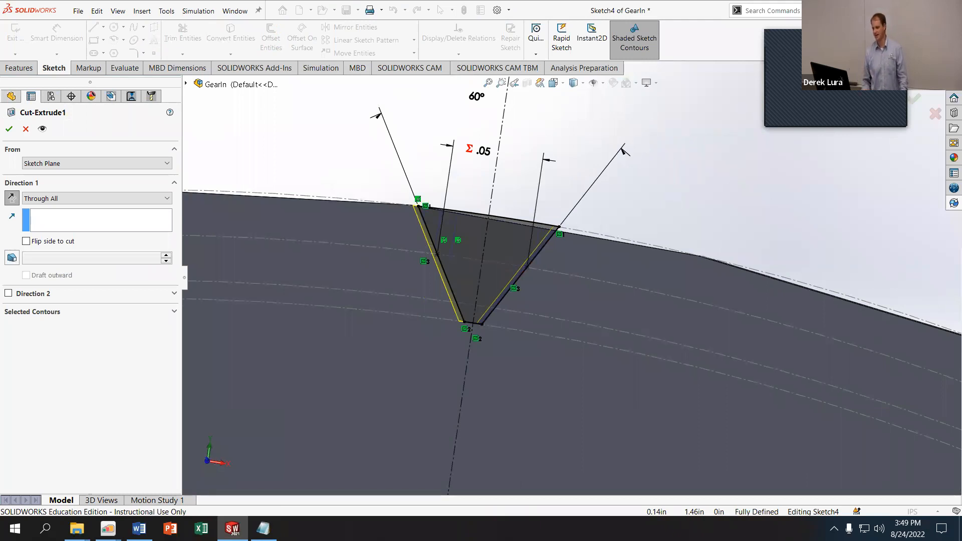
left_click(915, 98)
Start a circular pattern of the tooth-gap cut around the cylindrical face of the gear's center hole
middle_click_drag(359, 336, 375, 362)
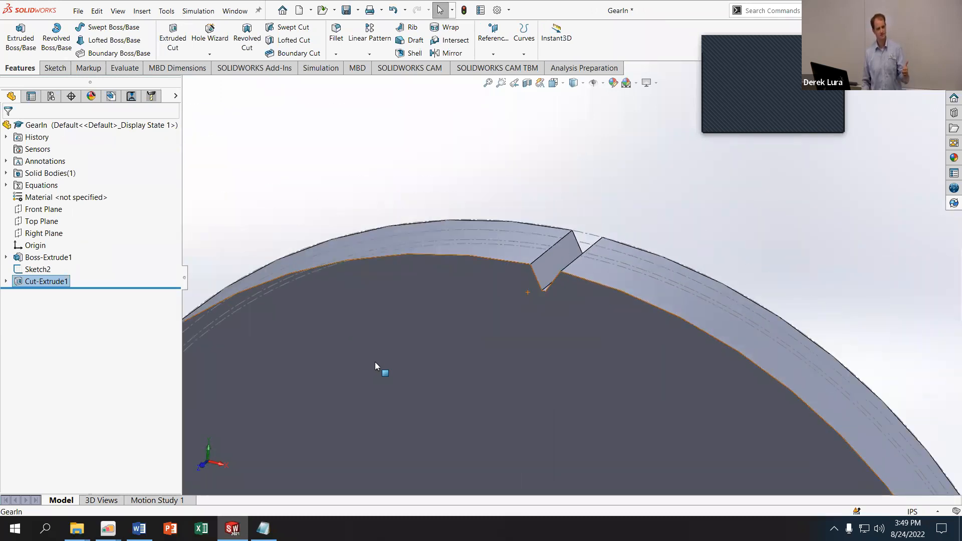
scroll(402, 398, "up", 6)
middle_click_drag(561, 445, 565, 316, "ctrl")
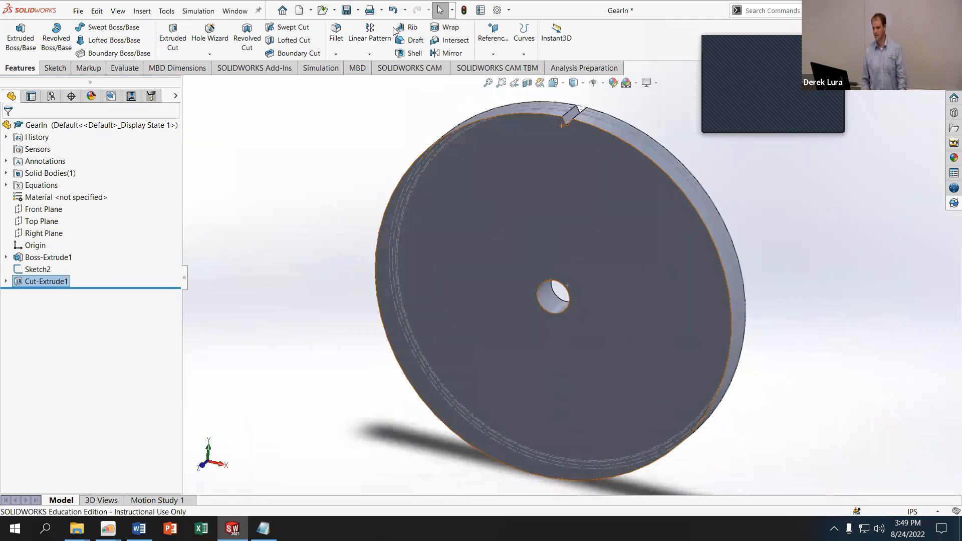
left_click(369, 53)
left_click(378, 86)
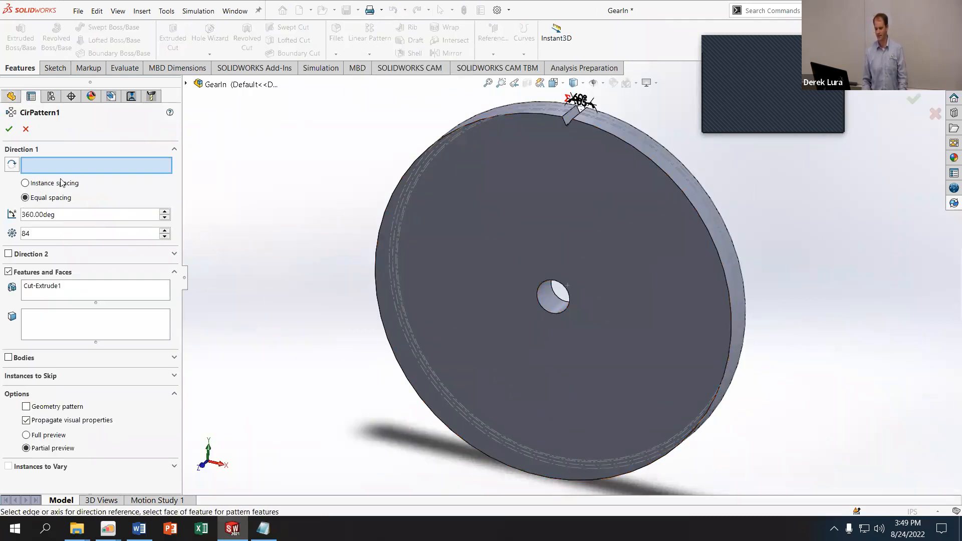
left_click(547, 304)
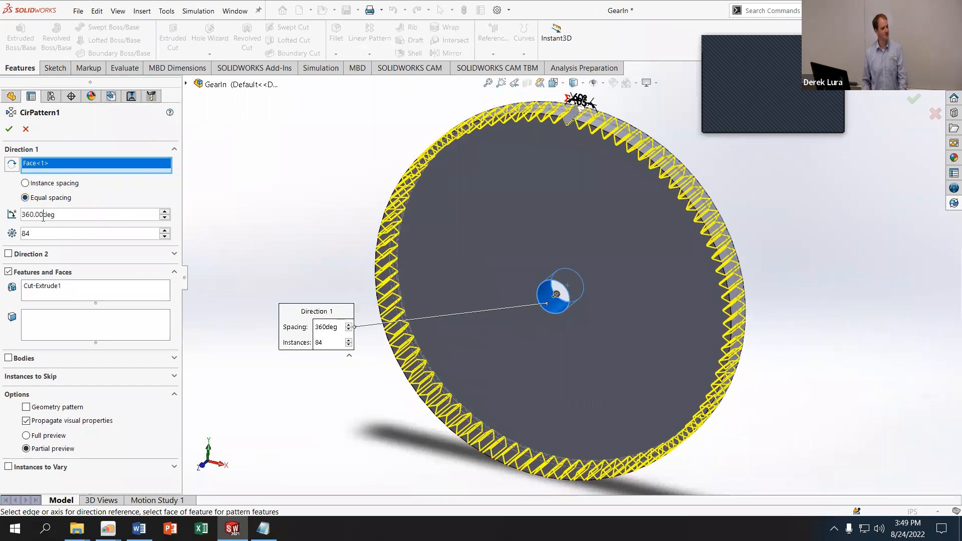
Set the pattern's number of instances to the equation ="DiaIn"*PI/"Pitch"+.5 and create the pattern
double_click(35, 232)
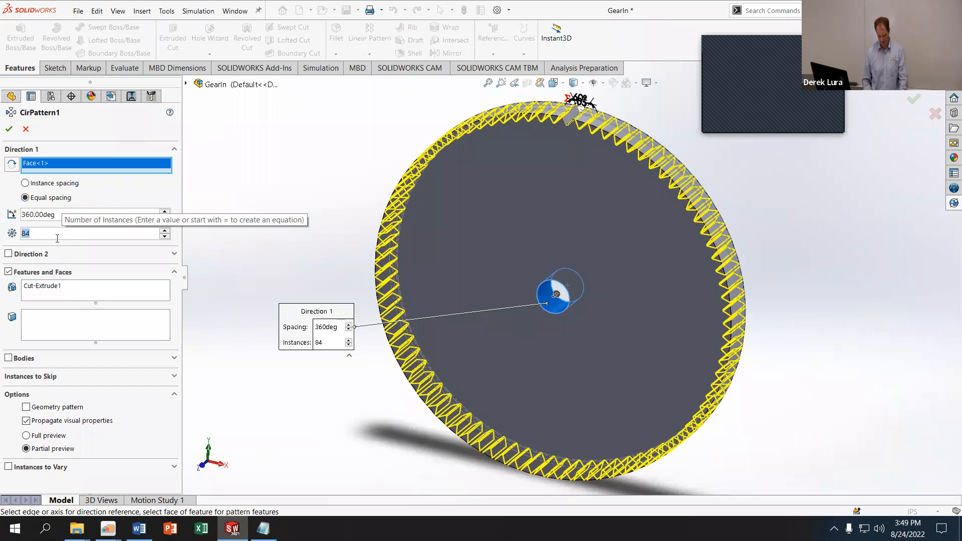
type("=")
mouse_move(70, 256)
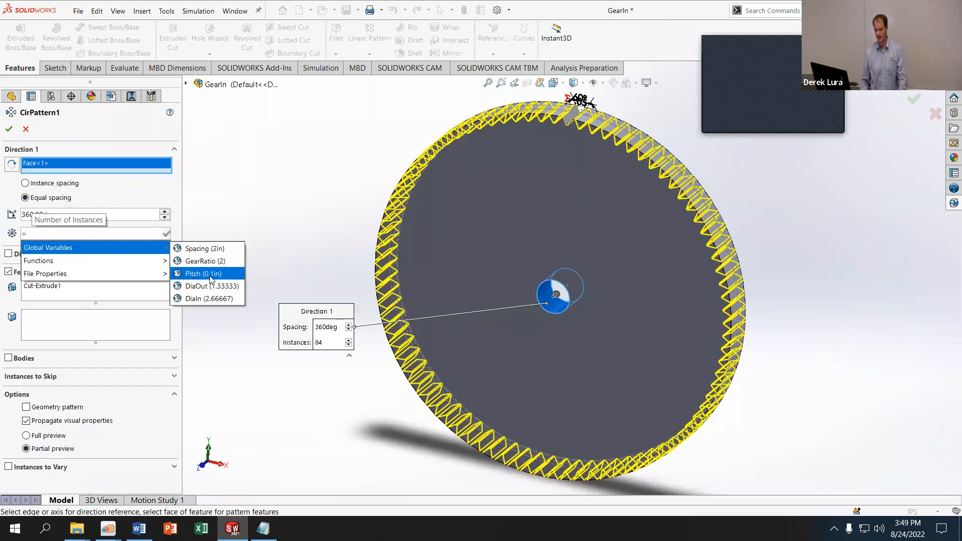
left_click(210, 298)
type("*PI")
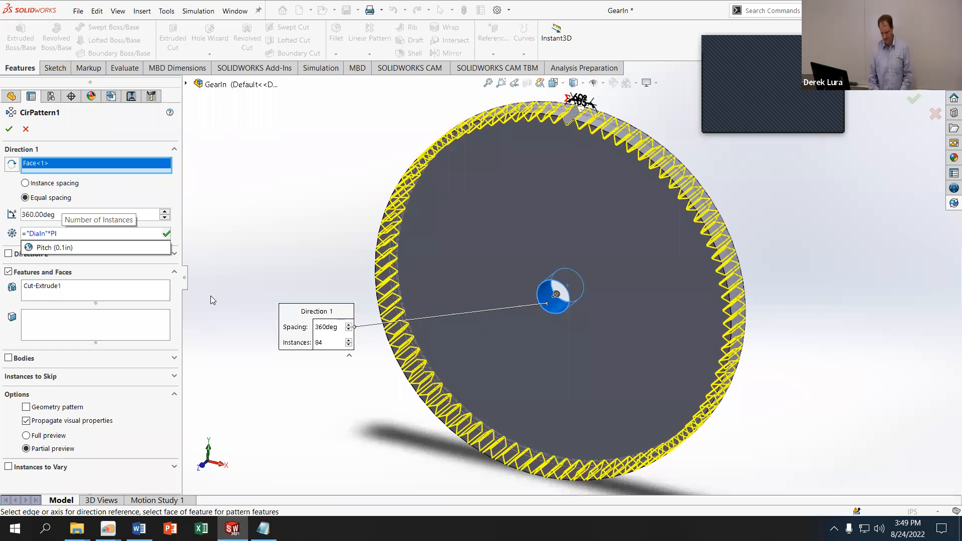
type("/\"Pi")
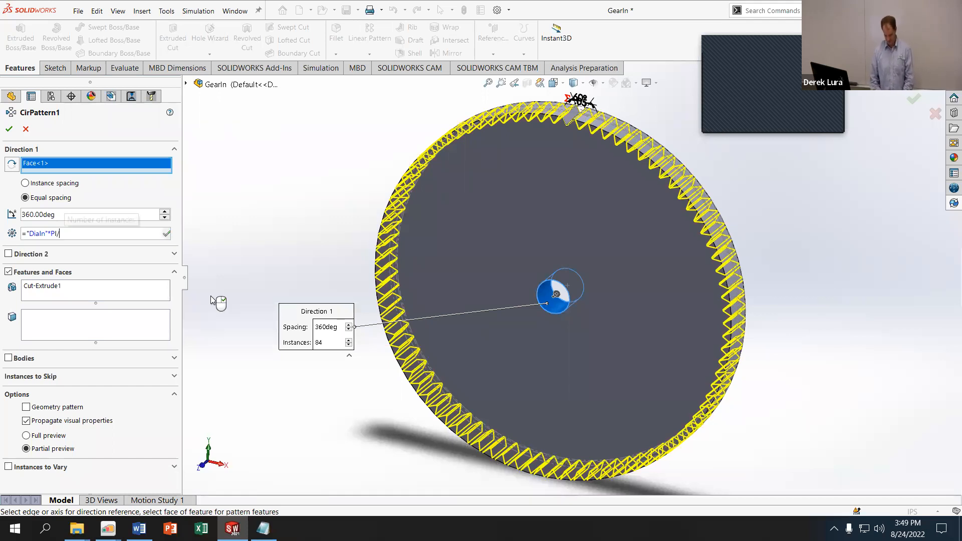
type("tch\"")
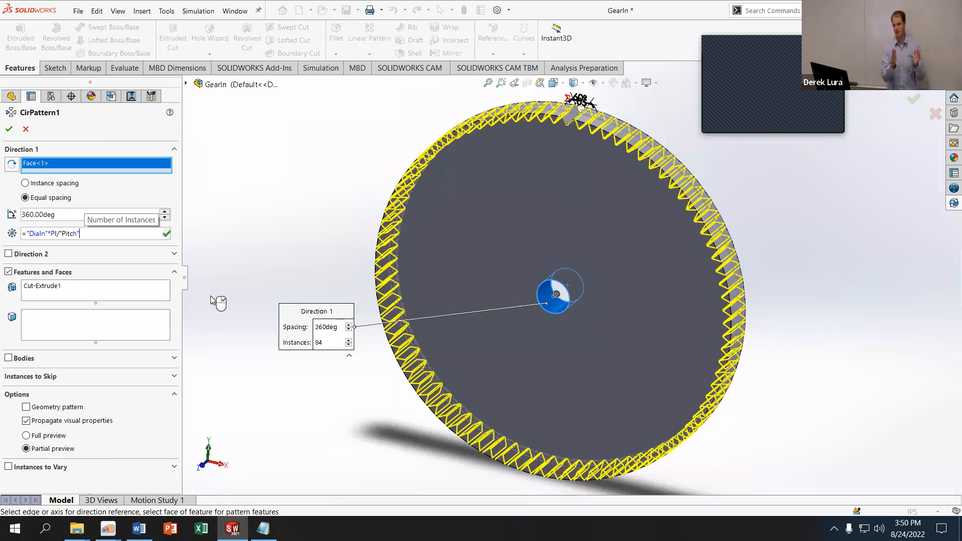
type("+.5")
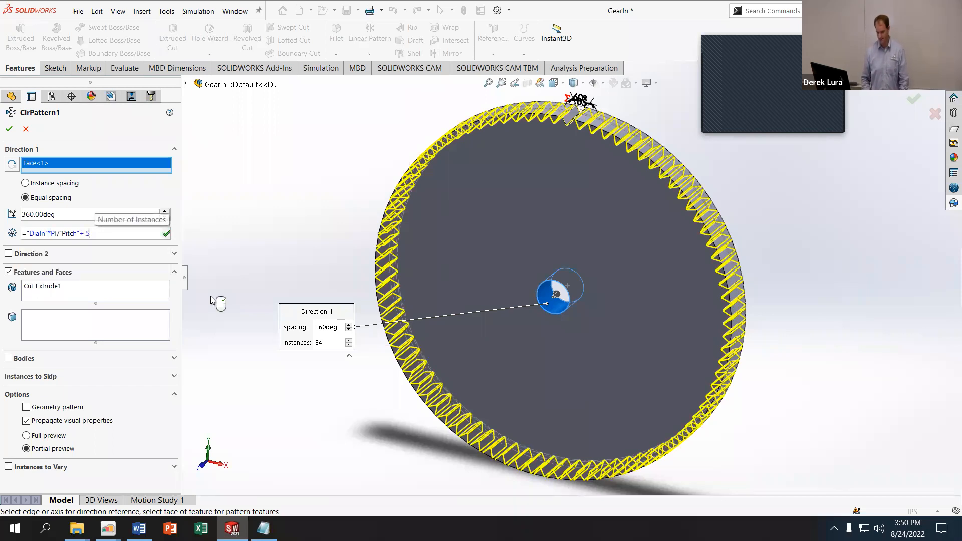
key("Return")
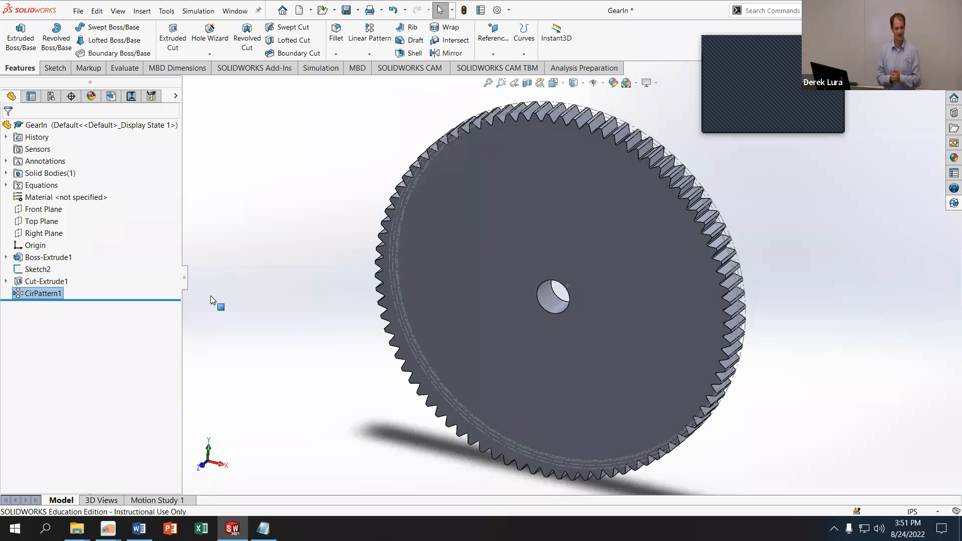
left_click(216, 286)
mouse_move(209, 275)
middle_mouse_down()
mouse_move(224, 273)
mouse_move(212, 278)
middle_mouse_up()
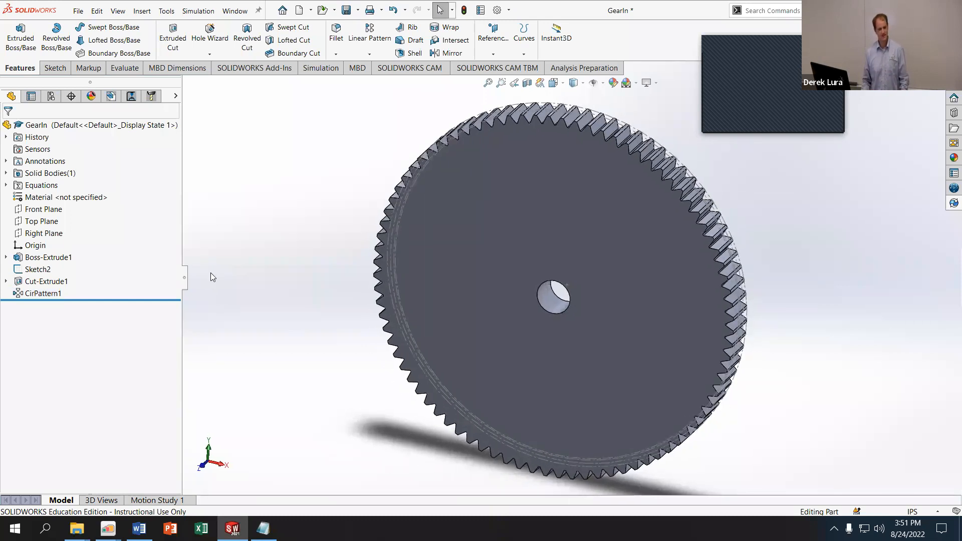
Edit the circular pattern so its instance-count equation reads ="DiaIn"*PI/"Pitch"+0.5, and accept the change
right_click(53, 292)
left_click(62, 260)
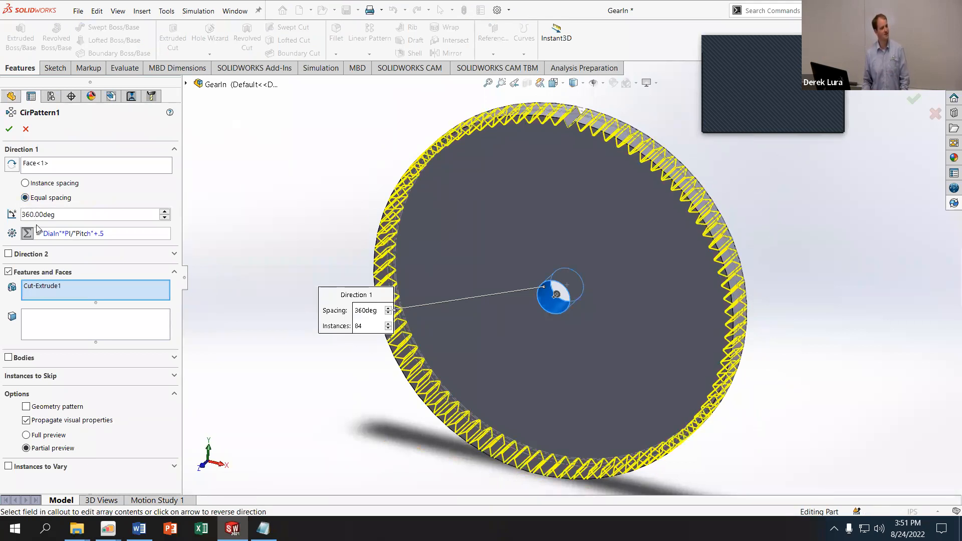
mouse_move(44, 237)
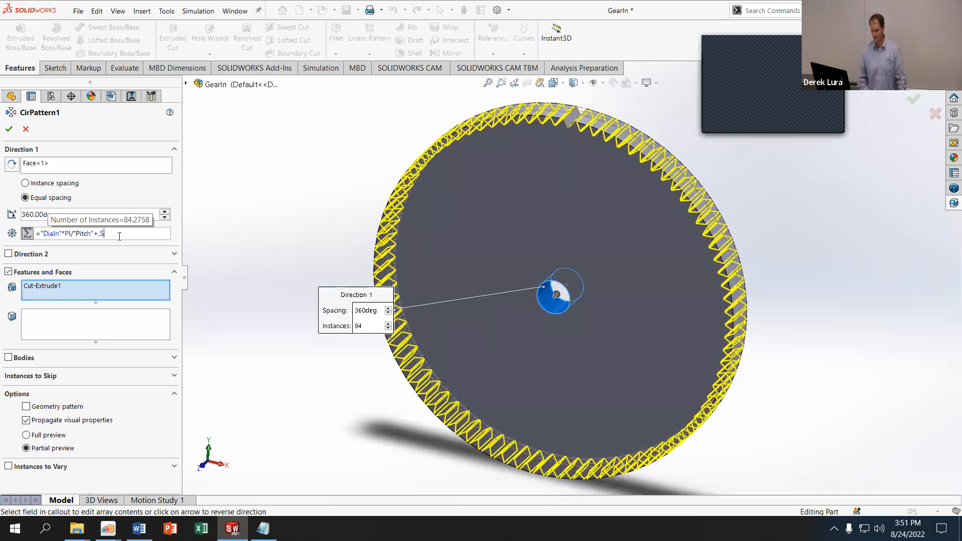
left_click(119, 235)
key("Left")
key("Left")
type("0")
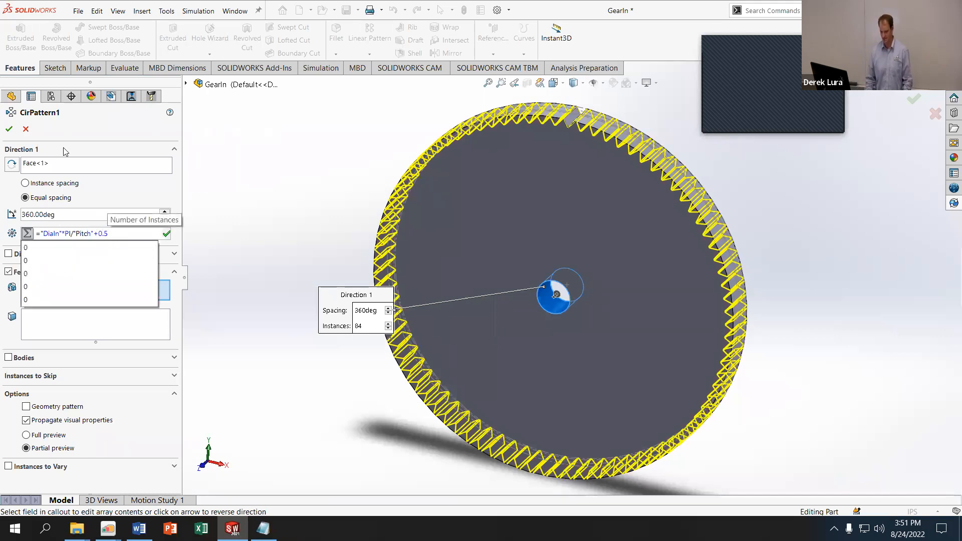
left_click(123, 172)
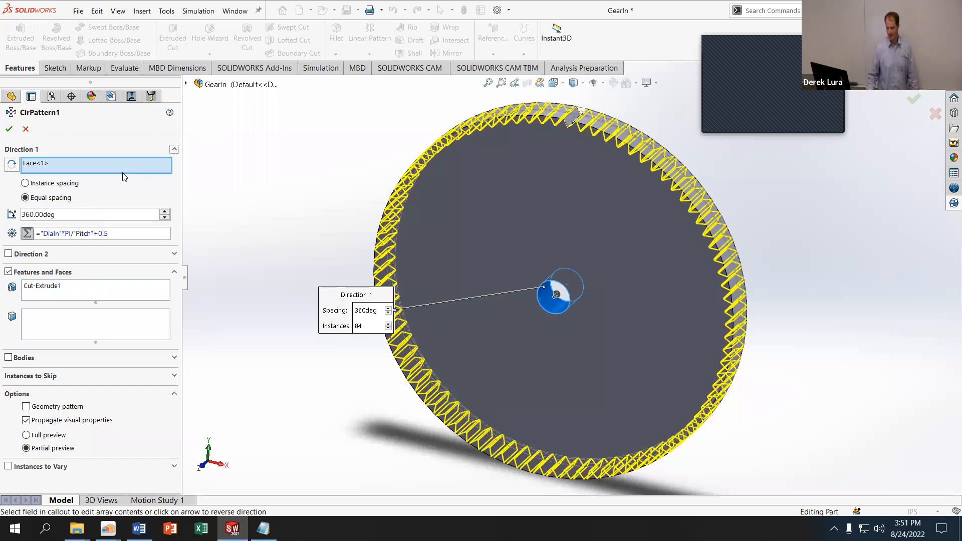
left_click(133, 234)
key("Return")
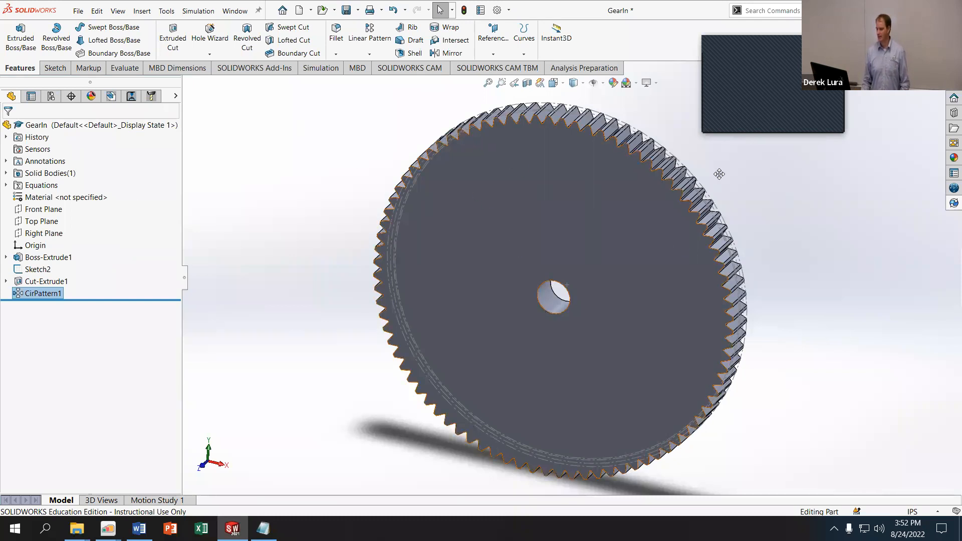
Save the GearIn part and save it again under the name GearOut in the W01.2 folder, replacing the existing file
left_click(76, 12)
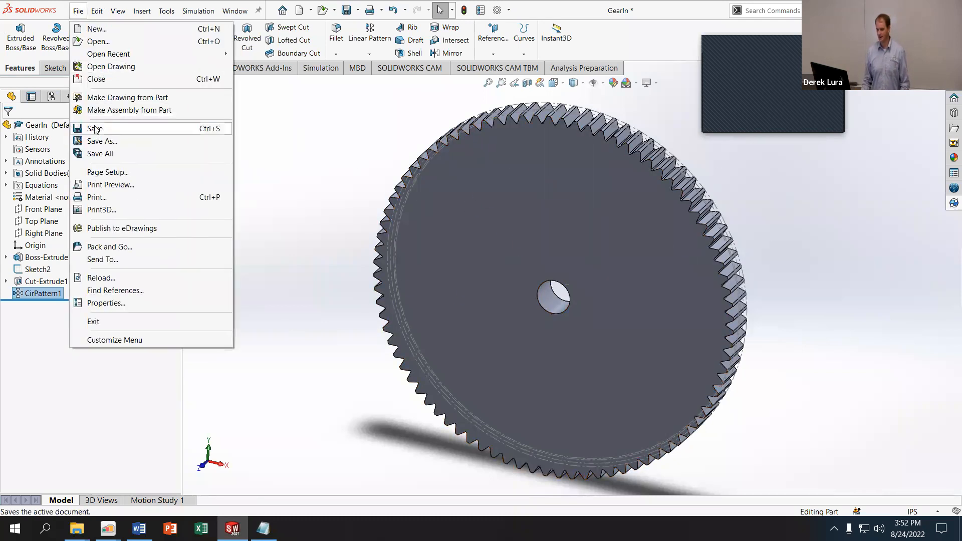
left_click(95, 128)
left_click(78, 11)
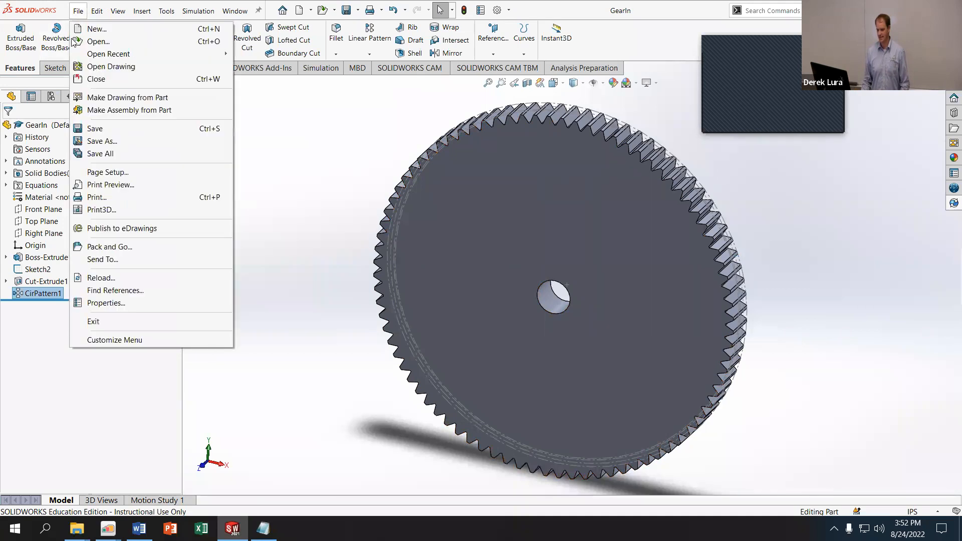
left_click(95, 141)
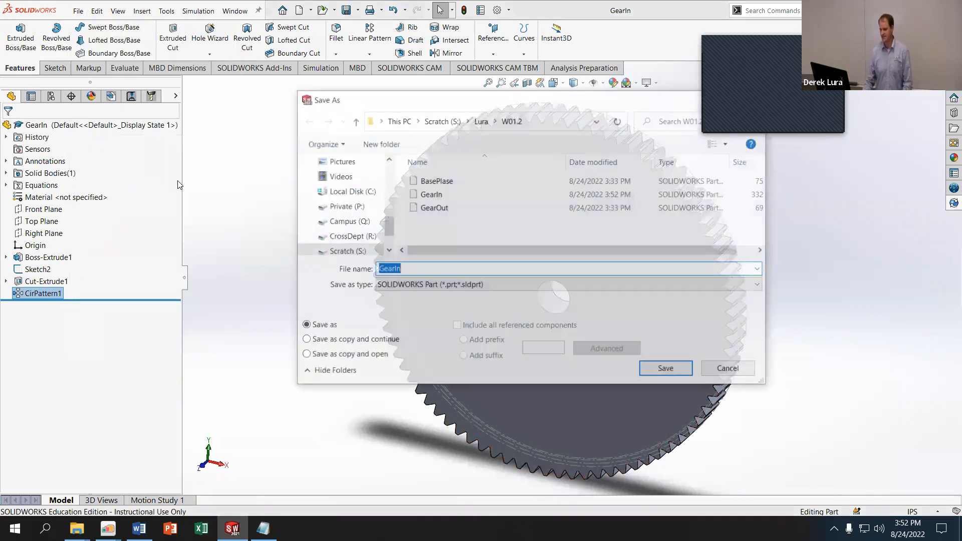
left_click(453, 207)
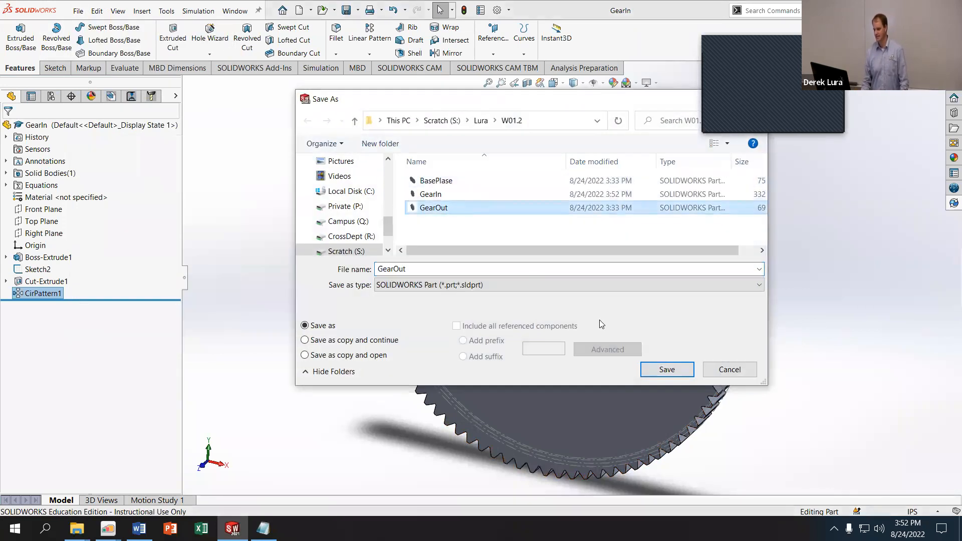
left_click(658, 371)
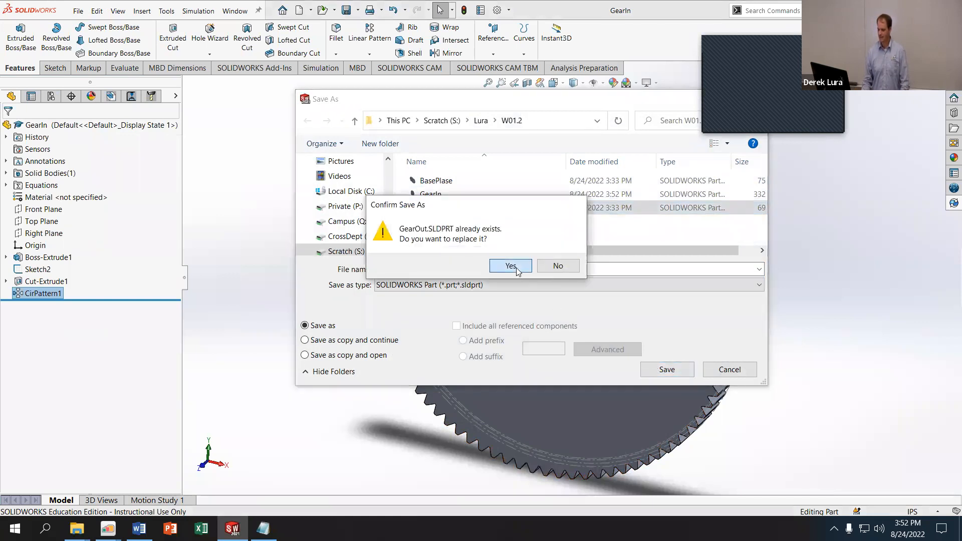
left_click(516, 268)
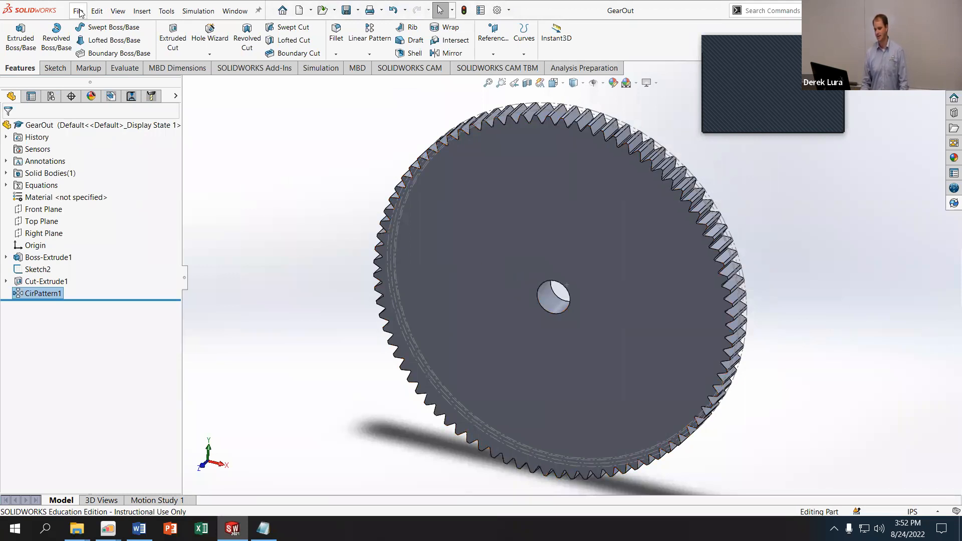
In the part's equations, replace "DiaIn" with "DiaOut" for D2@Sketch1 and D1@Sketch2, keeping + "Pitch" / 2
left_click(162, 12)
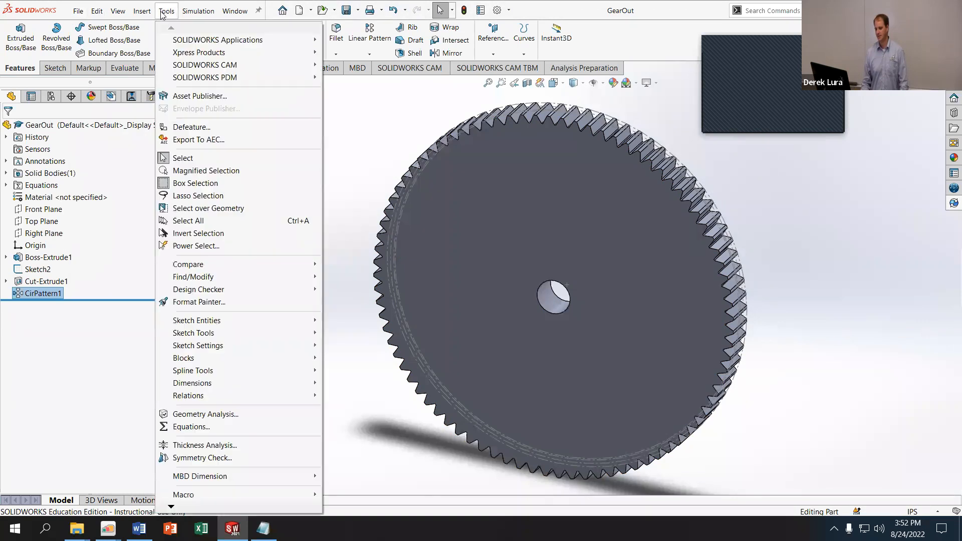
left_click(199, 428)
scroll(419, 255, "down", 3)
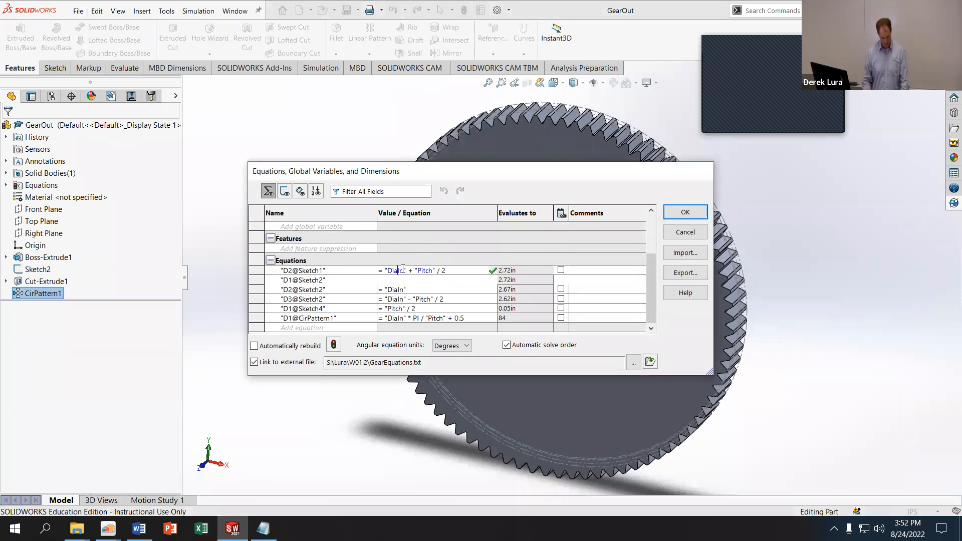
key("BackSpace")
key("Delete")
type("Out")
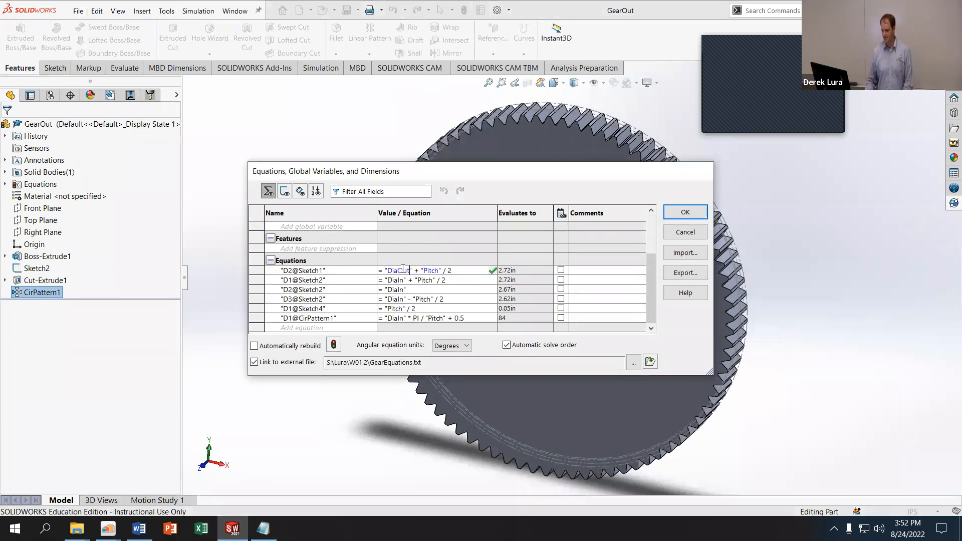
left_click(391, 281)
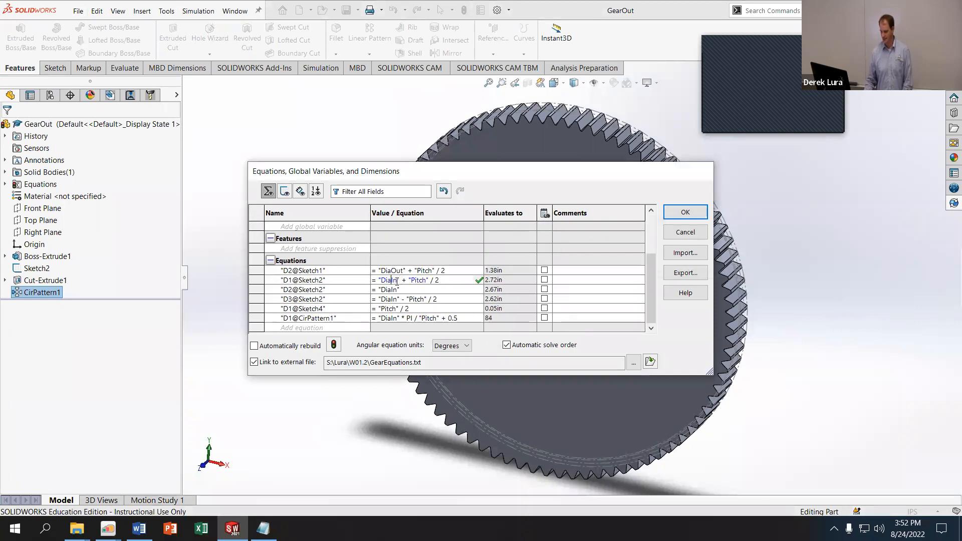
type("Out")
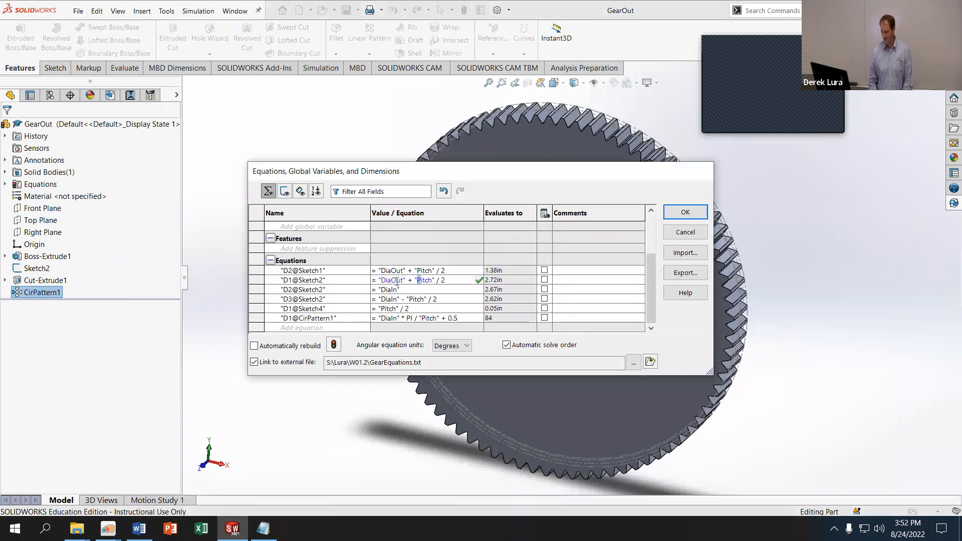
key("Return")
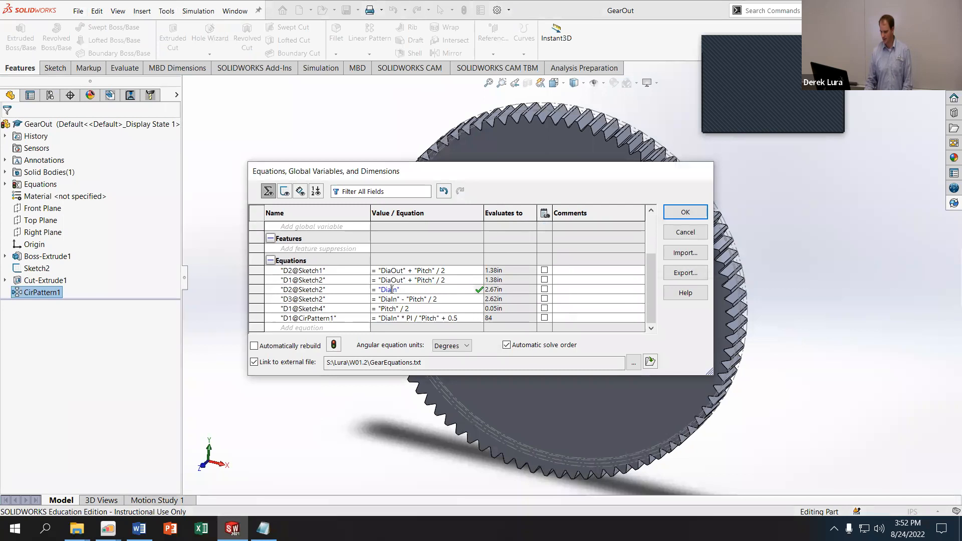
Change the equation of D2@Sketch2 to "DiaOut" and that of D3@Sketch2 to "DiaOut" - "Pitch" / 2
left_click(393, 290)
type("Out")
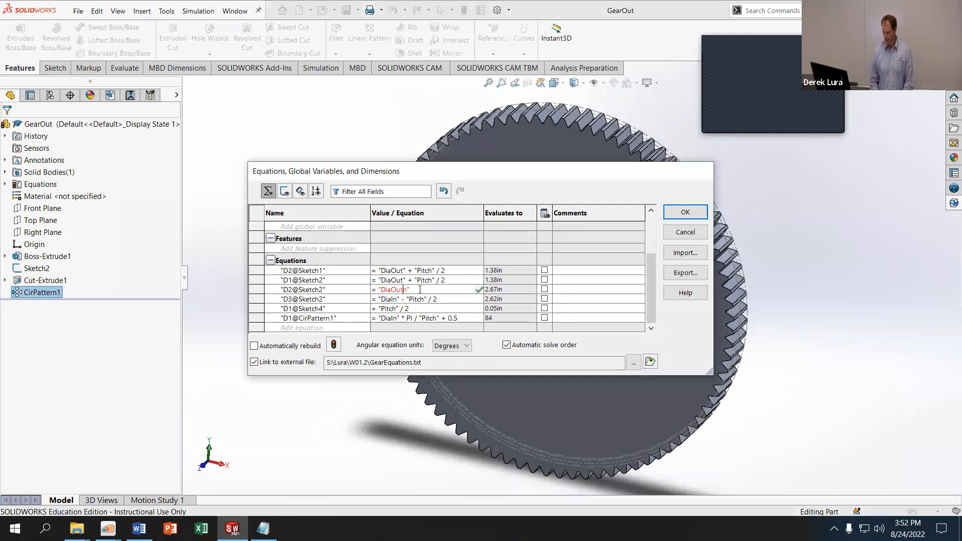
left_click(394, 299)
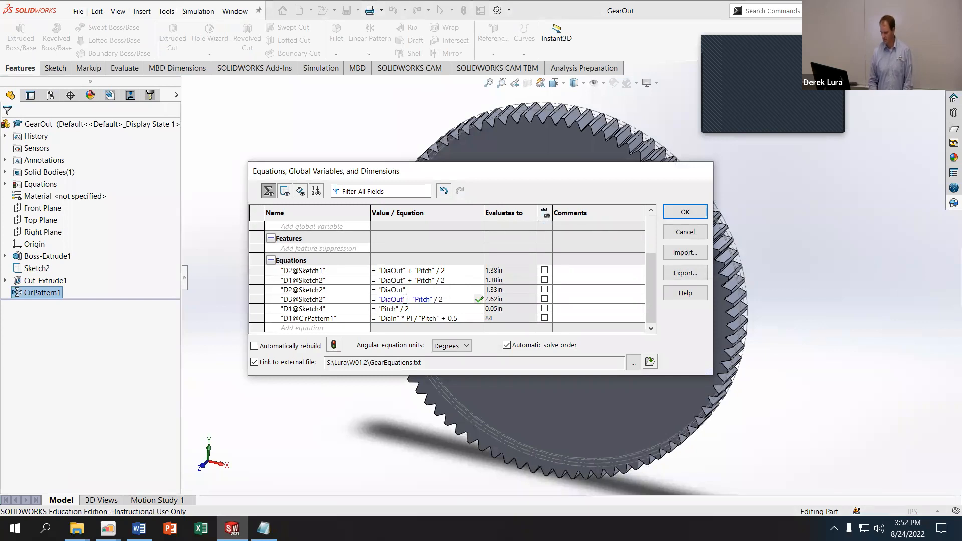
Set the circular pattern's instance-count equation to "DiaOut" * PI / "Pitch" + 0.5 and accept all equation changes
left_click(391, 319)
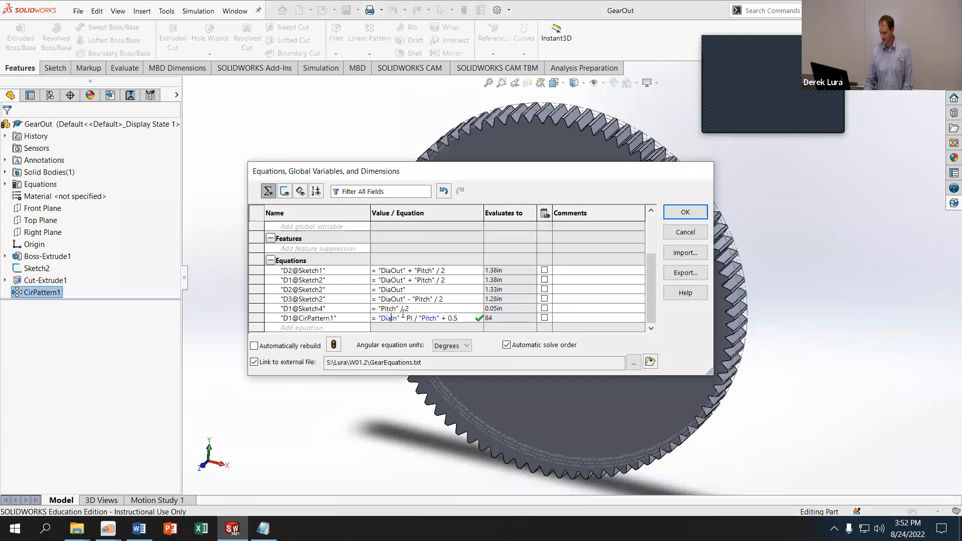
key("Delete")
key("Delete")
type("Out")
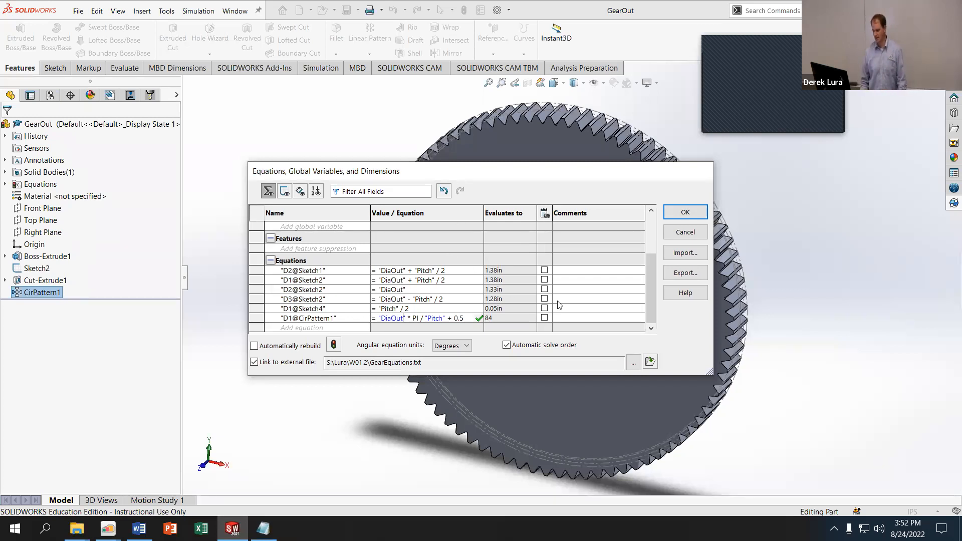
left_click(672, 214)
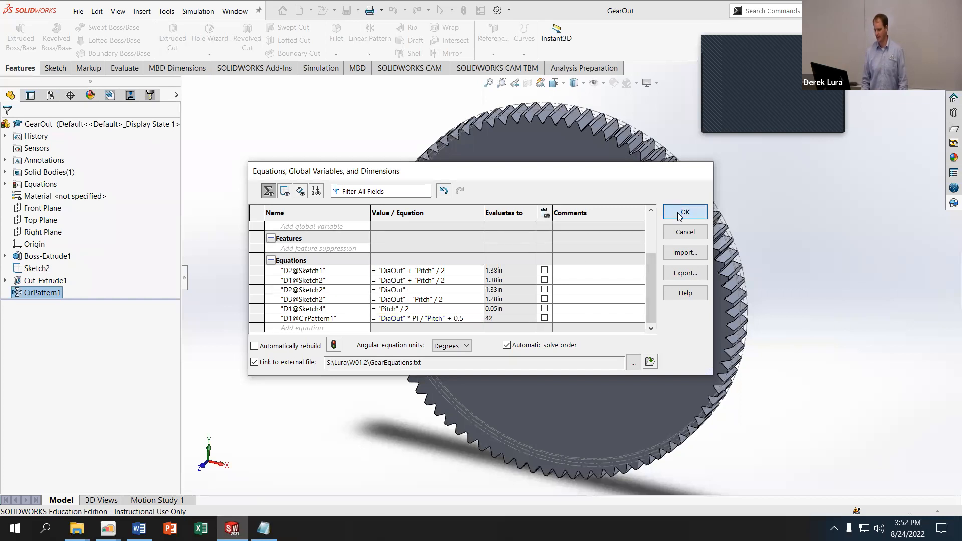
Save the resized gear and save it once more as GearOut, overwriting the existing file
scroll(635, 304, "up", 1)
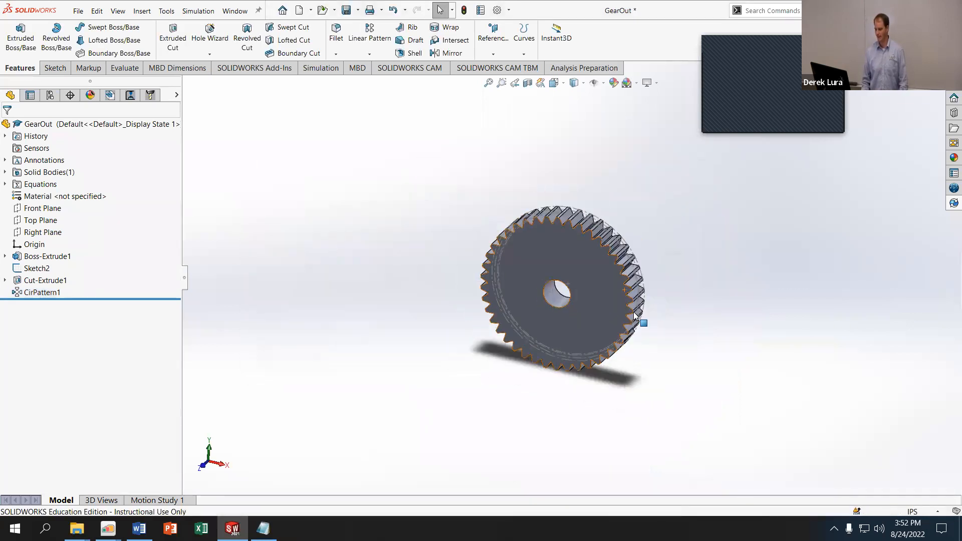
scroll(636, 312, "down", 2)
left_click(346, 10)
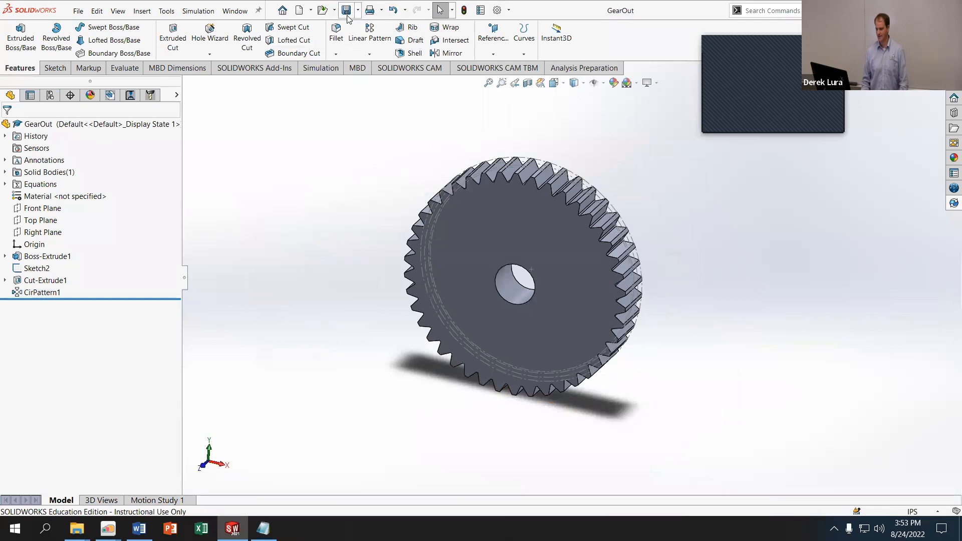
left_click(80, 10)
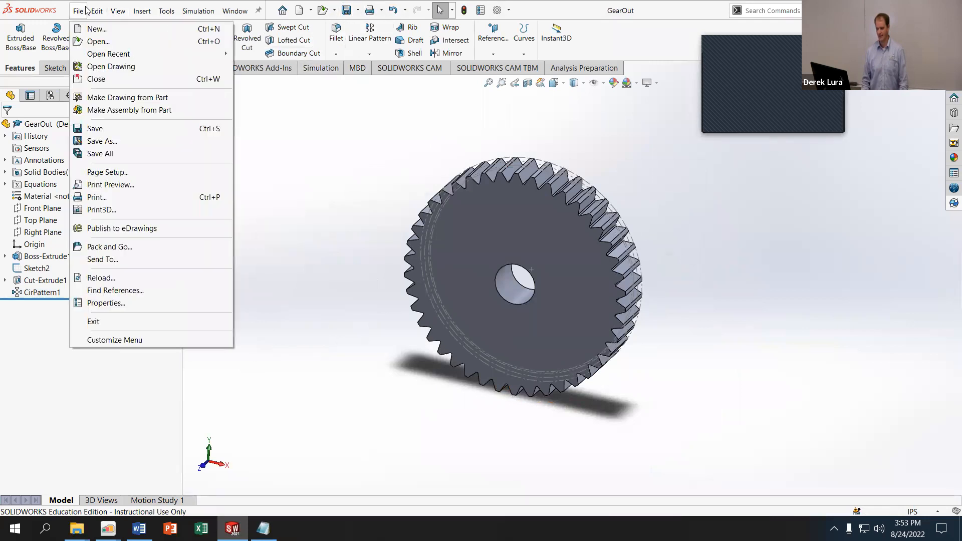
left_click(114, 142)
left_click(427, 209)
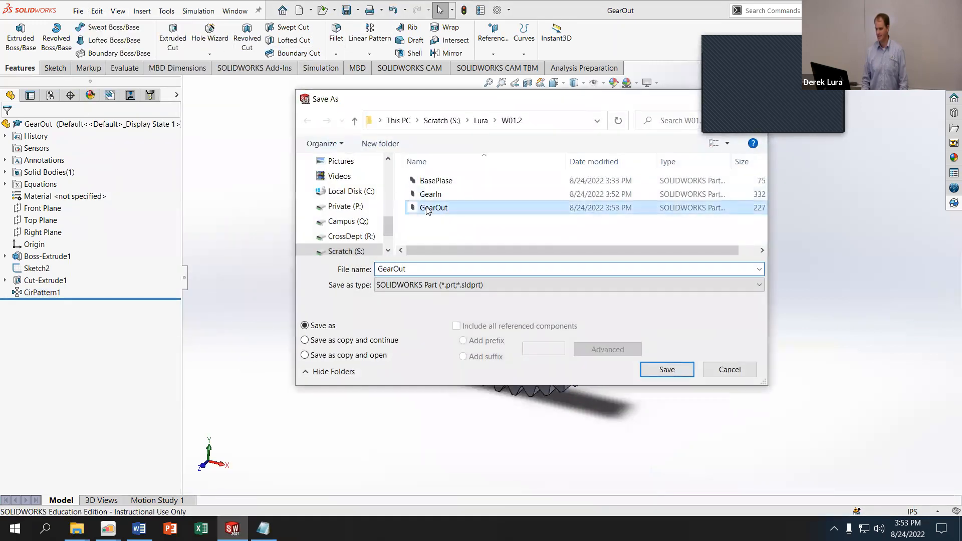
left_click(666, 371)
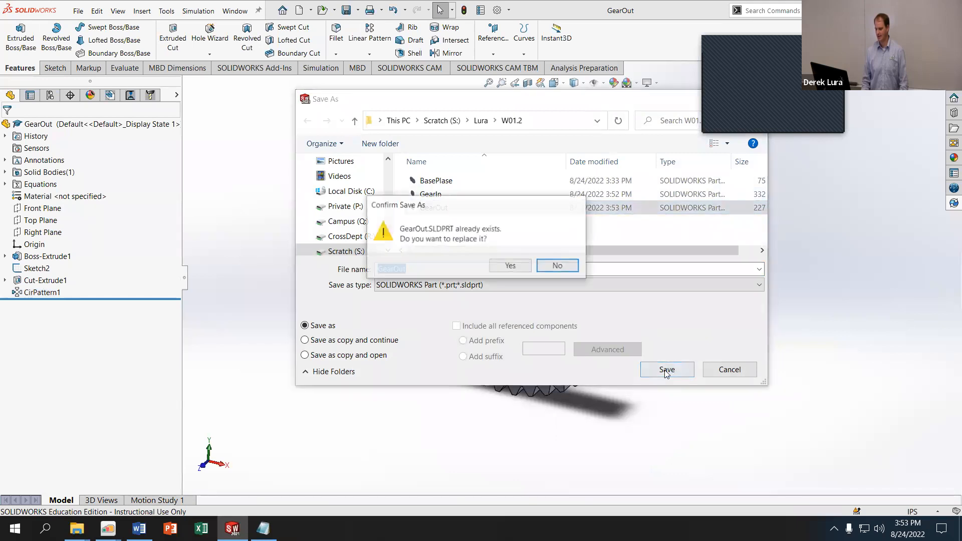
left_click(519, 266)
Review the GearOut part's equations, accept them, and save the part
left_click(167, 10)
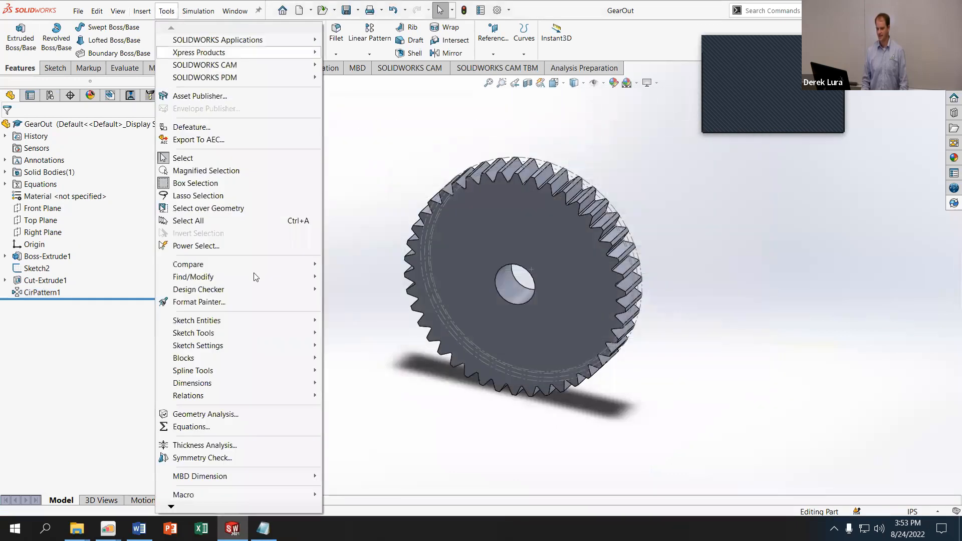
left_click(190, 426)
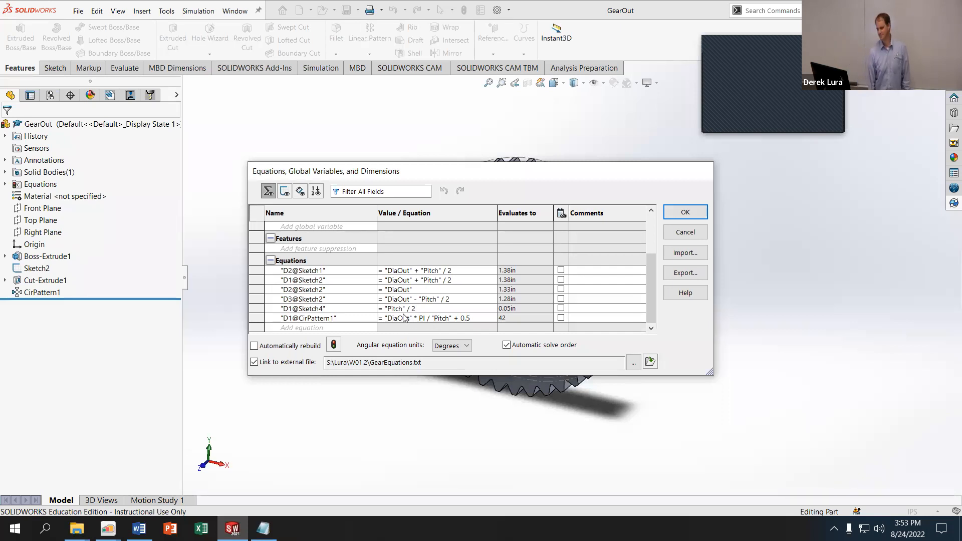
left_click(684, 214)
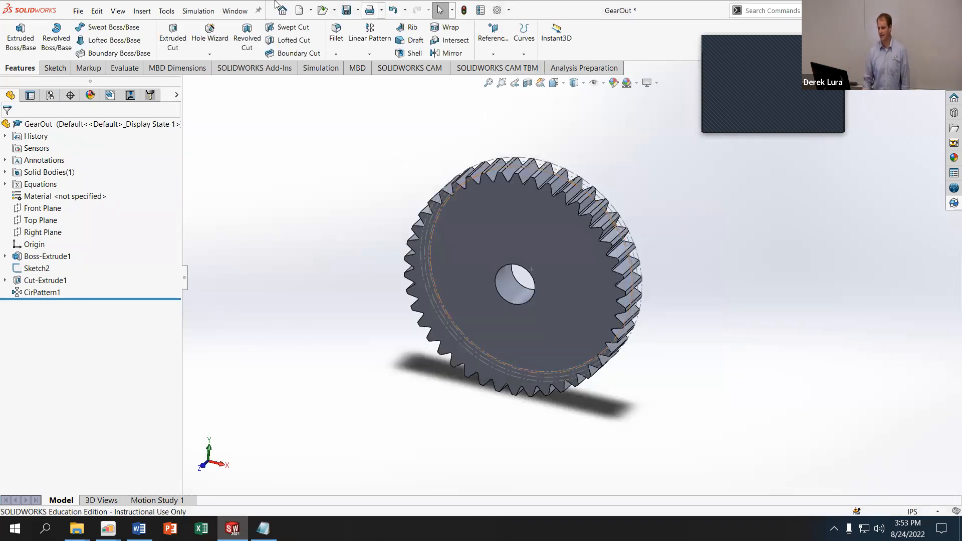
left_click(346, 10)
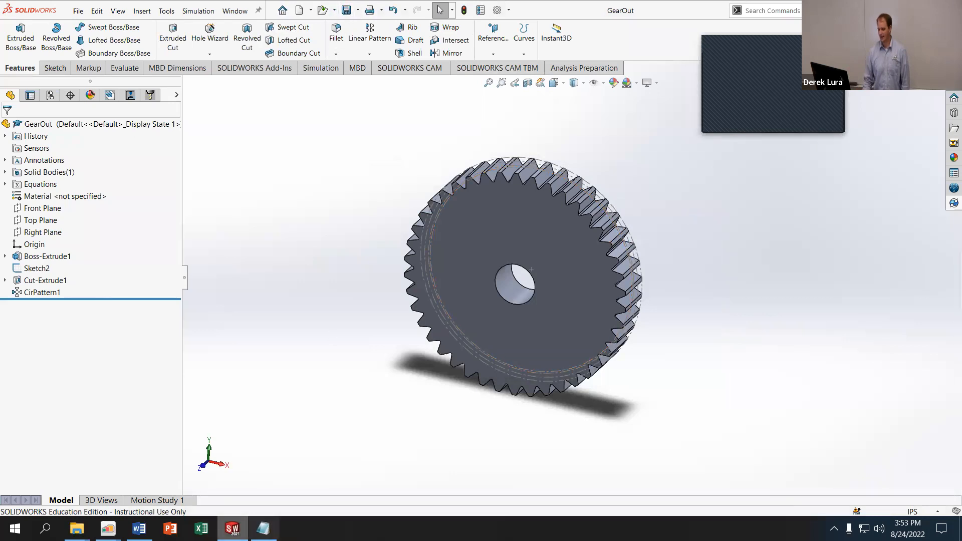
Open GearAssembly from the W01.2 folder, rebuild it with the updated gears, and dismiss the error report
mouse_move(77, 529)
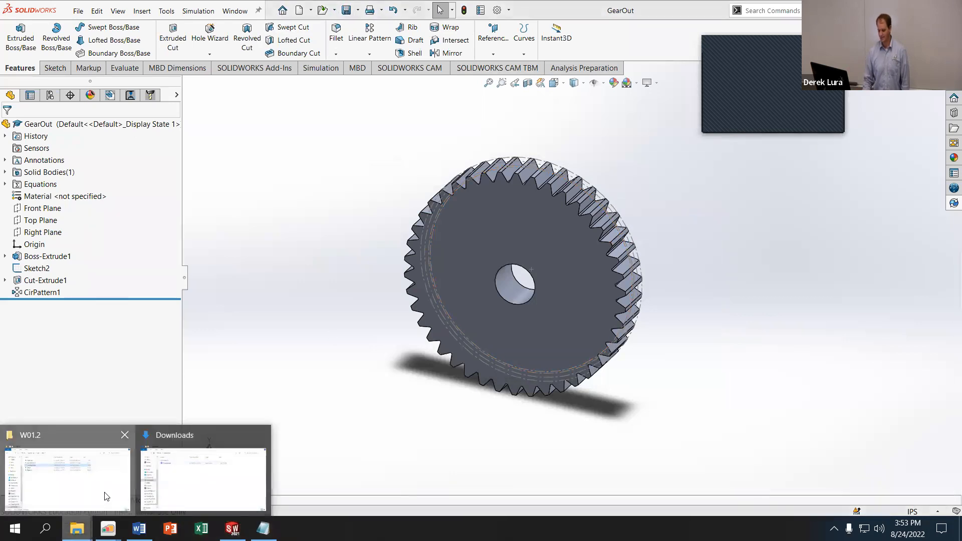
left_click(104, 496)
double_click(255, 216)
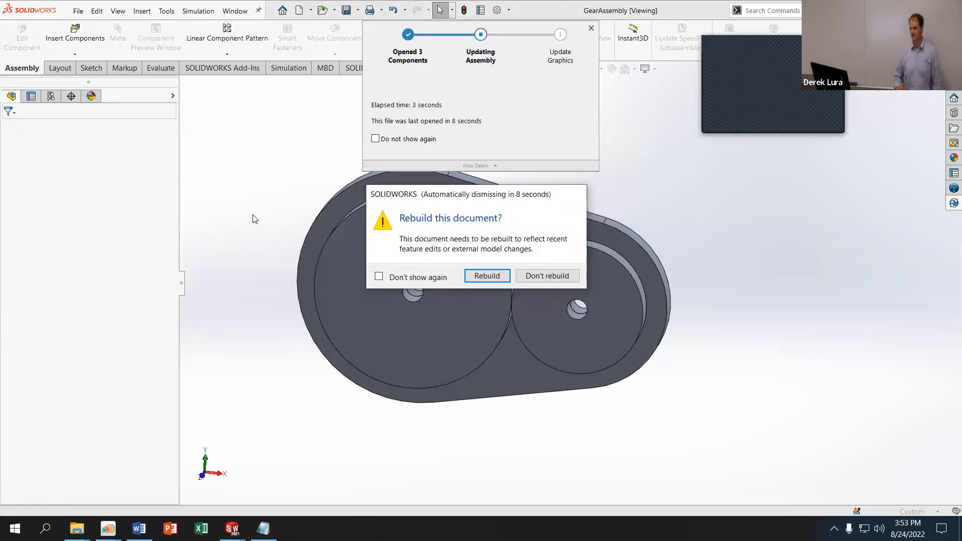
left_click(487, 276)
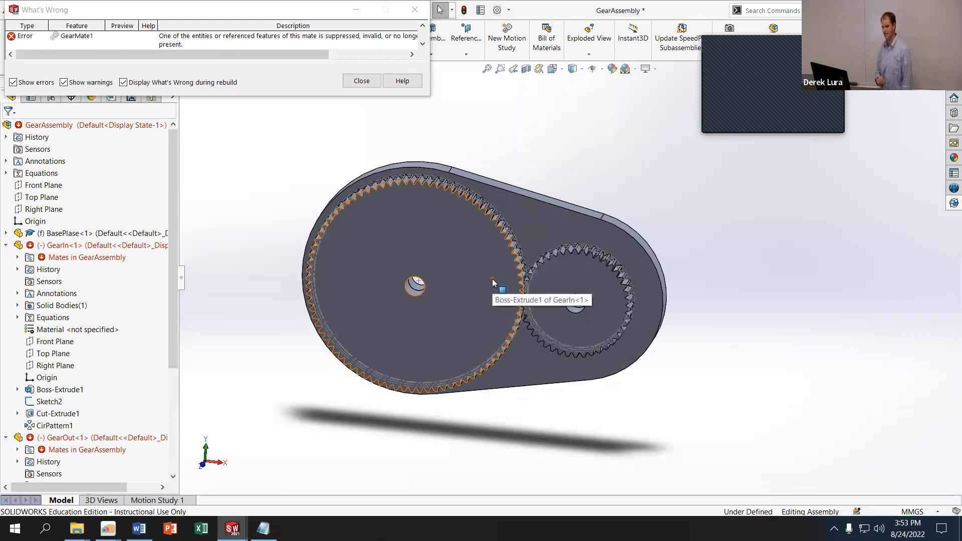
left_click(361, 81)
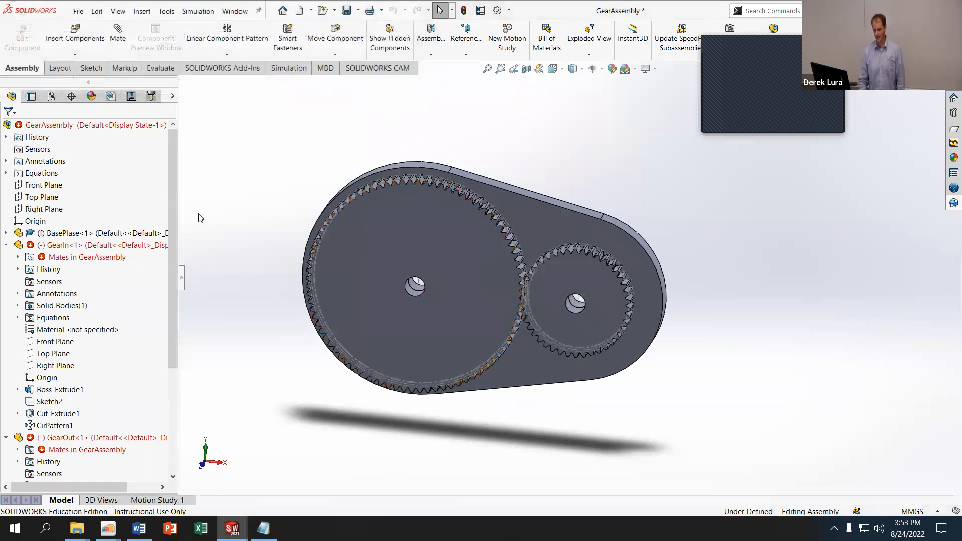
Expand the GearOut component's mates and try to edit the broken gear mate GearMate1
scroll(128, 298, "down", 3)
left_click(17, 341)
left_click(56, 377)
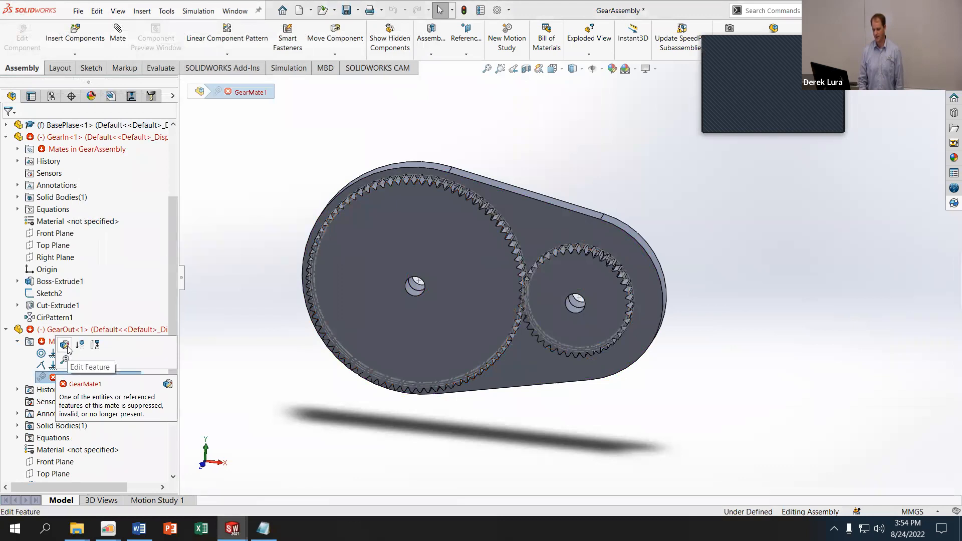
left_click(65, 346)
middle_click_drag(279, 232, 269, 254)
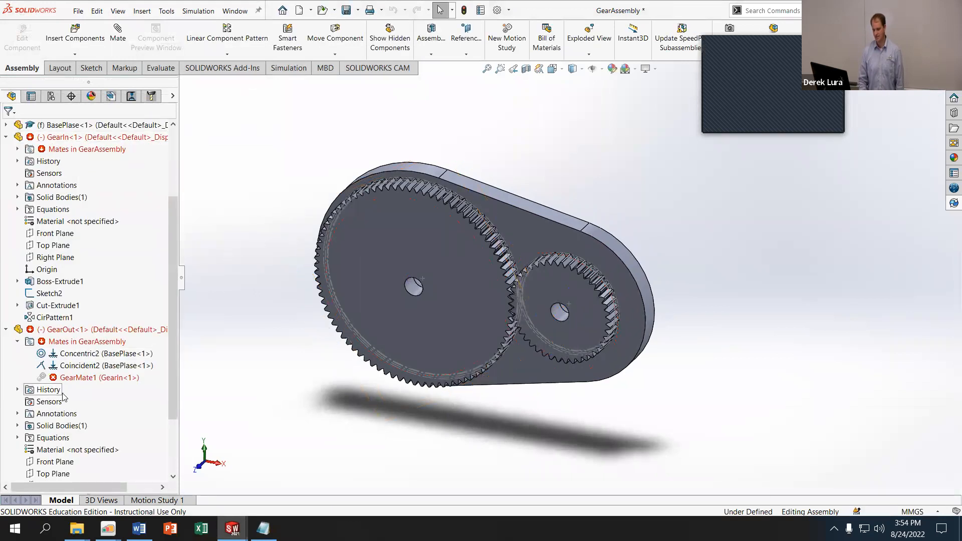
Delete the broken gear mate GearMate1 between GearOut and GearIn
left_click(74, 379)
key("Delete")
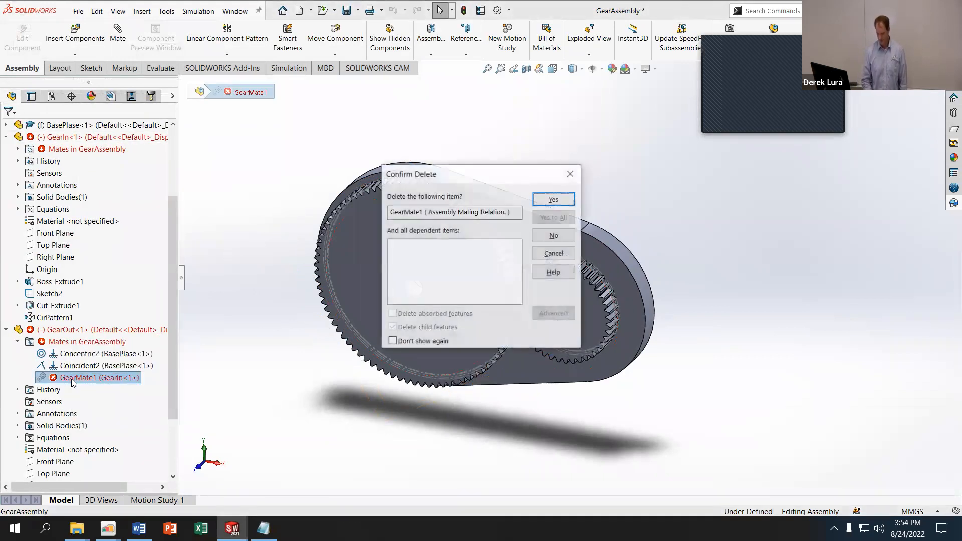
key("Return")
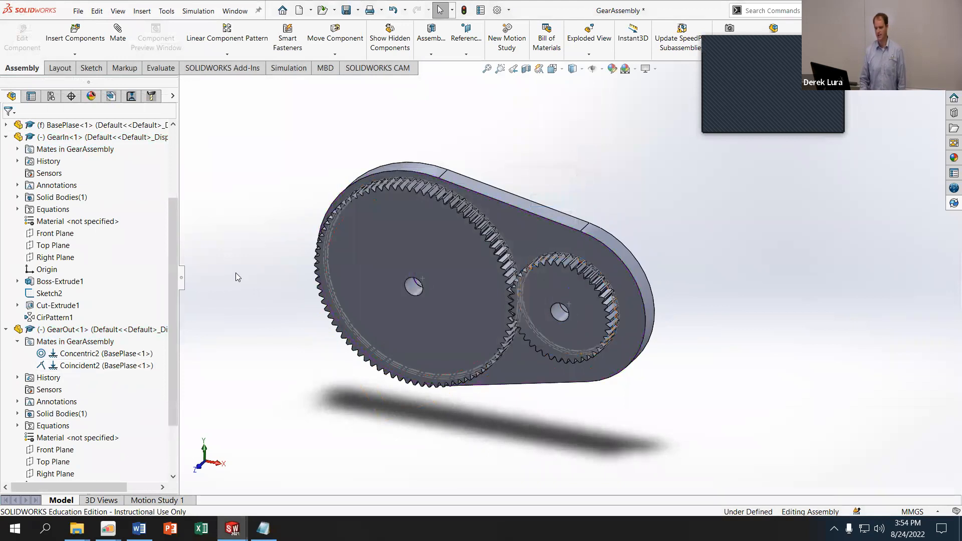
scroll(551, 304, "down", 4)
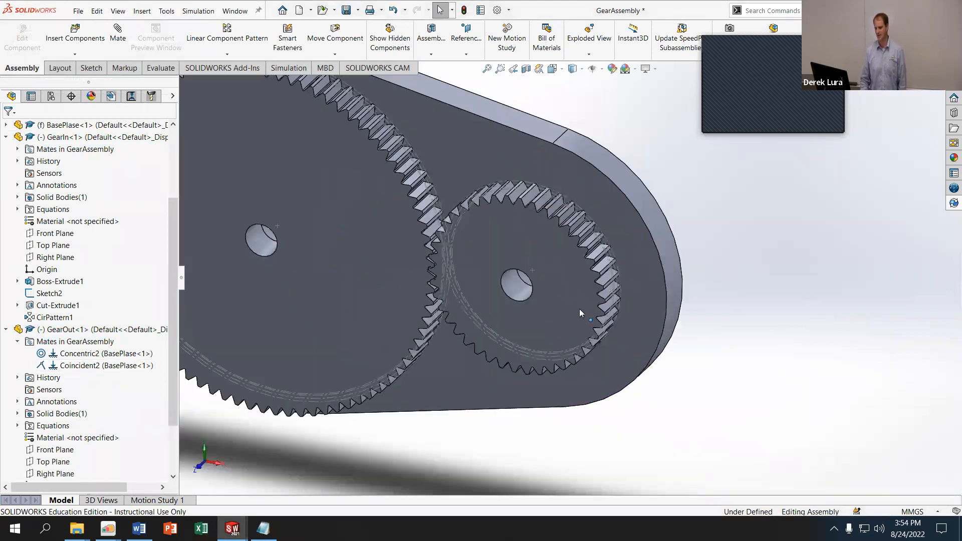
Rotate GearOut until its teeth line up with the gaps between GearIn's teeth at the contact point
scroll(501, 290, "up", 2)
scroll(443, 256, "down", 2)
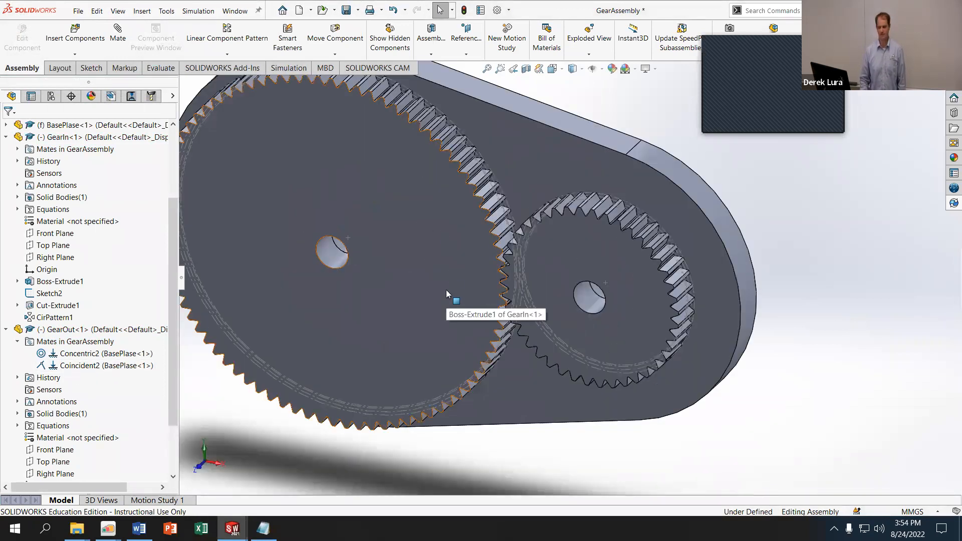
left_click(487, 304)
left_click(545, 298)
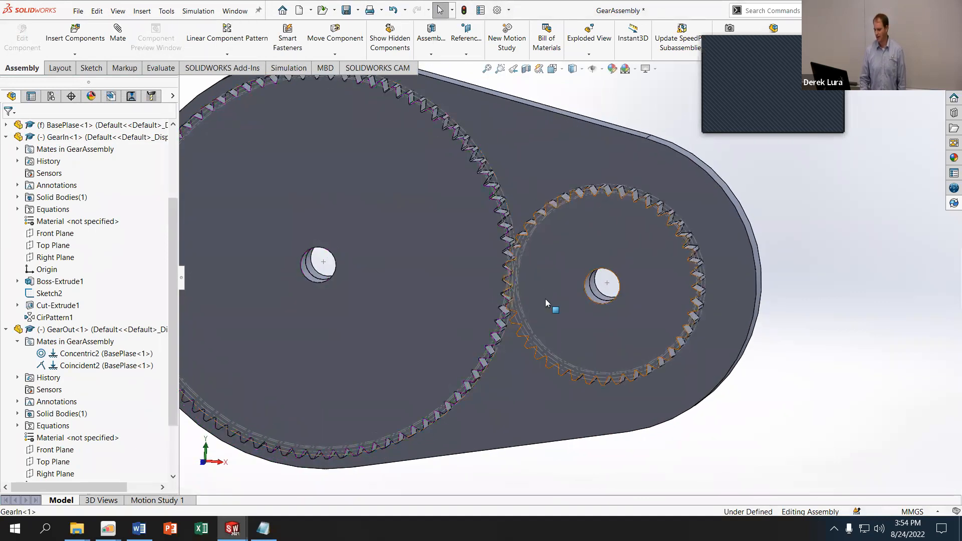
scroll(531, 287, "down", 5)
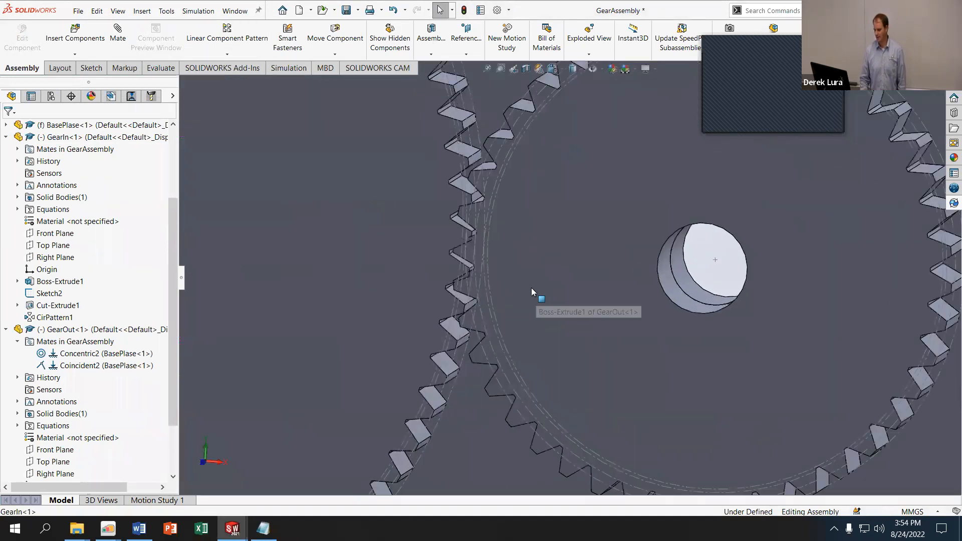
scroll(505, 241, "down", 3)
left_click(500, 246)
left_click_drag(500, 245, 478, 236)
key("Escape")
scroll(461, 230, "down", 3)
middle_click_drag(478, 236, 480, 244)
scroll(479, 243, "up", 5)
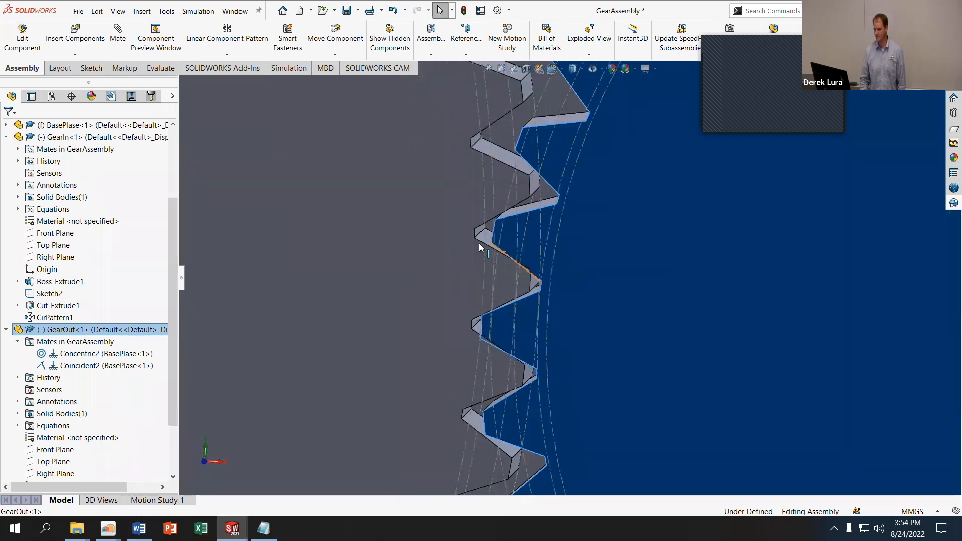
Add a mechanical gear mate between the Arc2 circles of Sketch2 in GearIn and GearOut
left_click(117, 40)
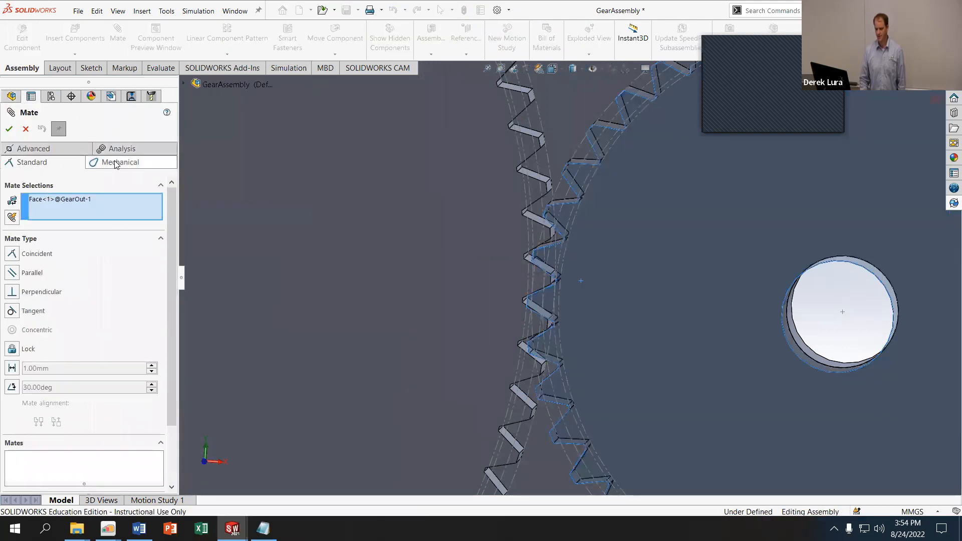
left_click(114, 165)
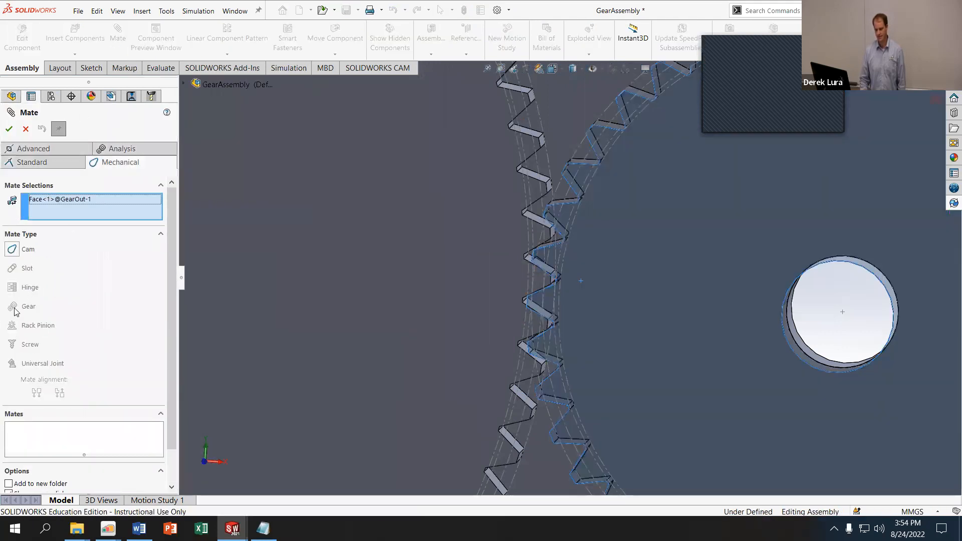
left_click(91, 199)
key("Delete")
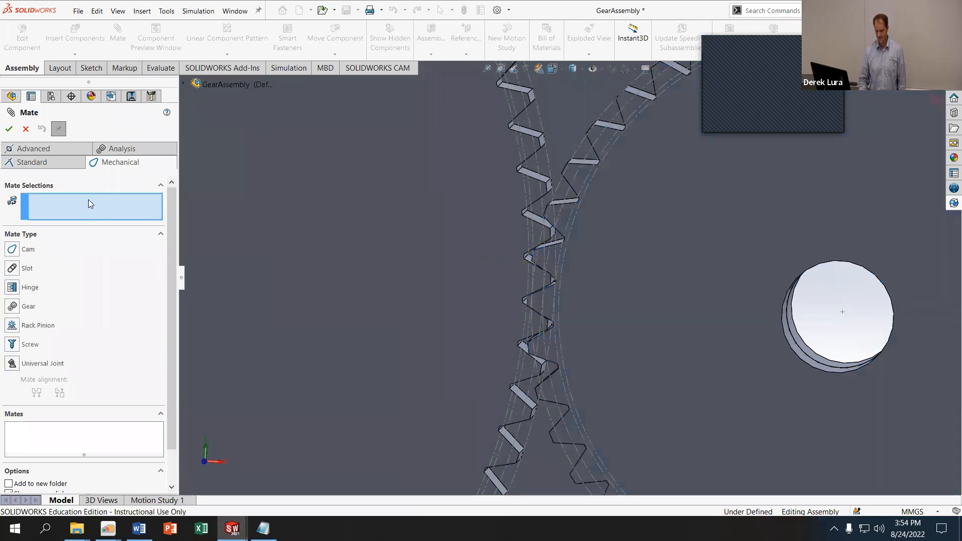
left_click(10, 307)
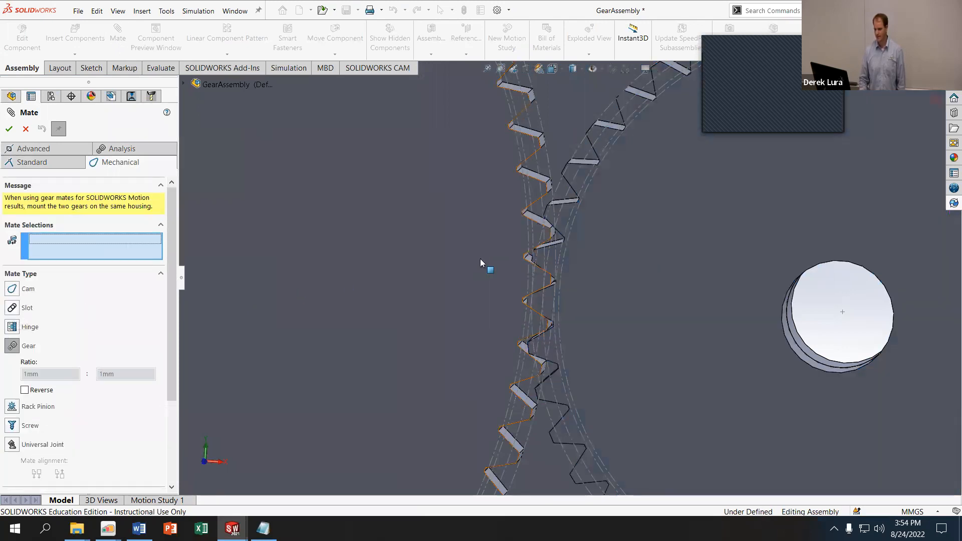
scroll(543, 258, "down", 1)
scroll(541, 258, "down", 1)
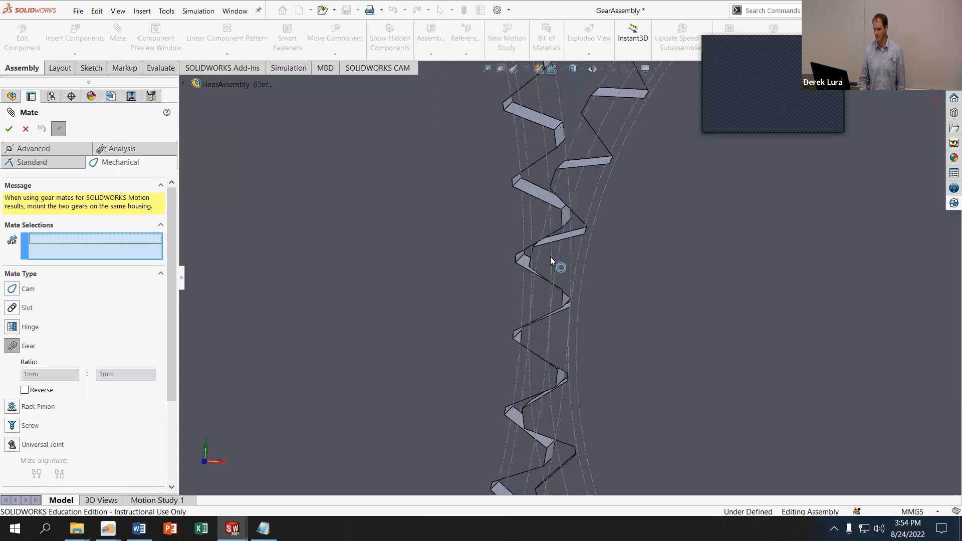
left_click(546, 167)
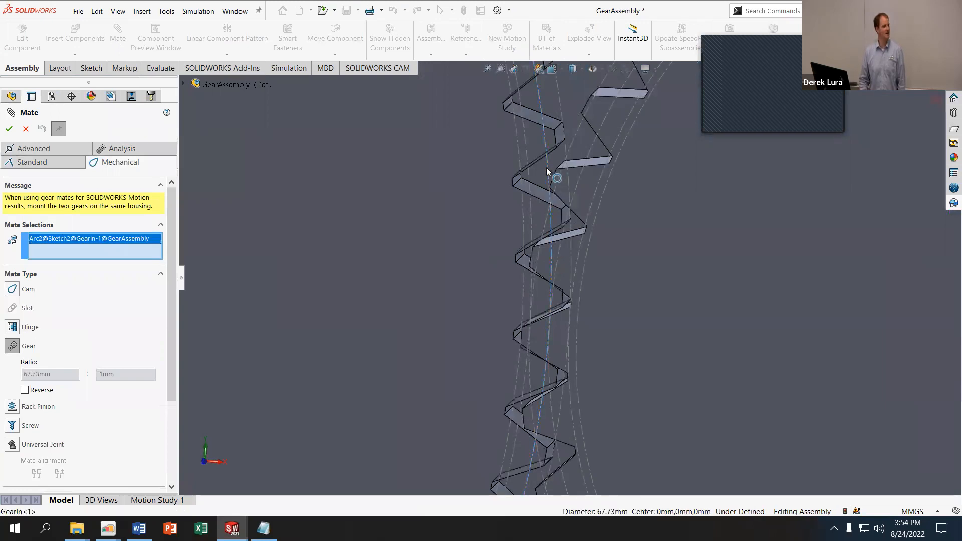
left_click(587, 163)
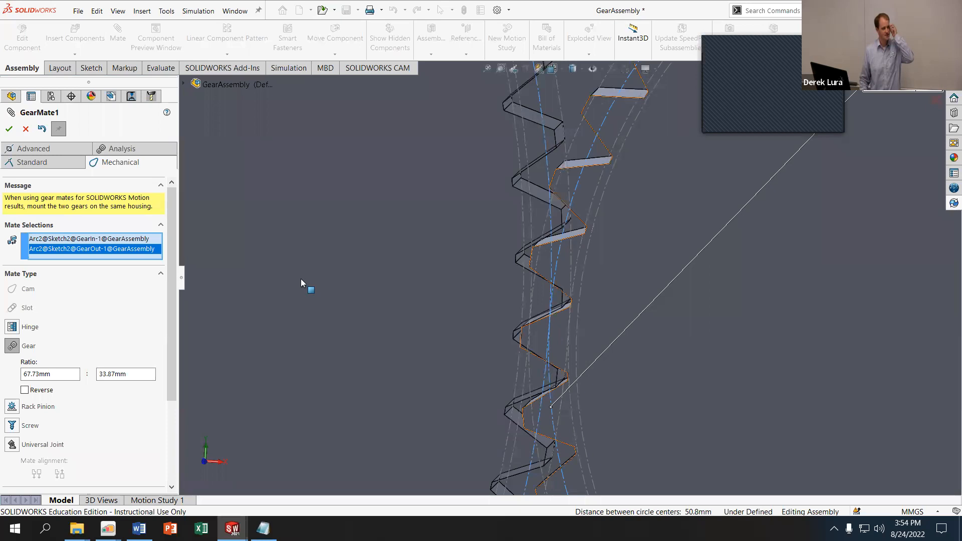
left_click(9, 129)
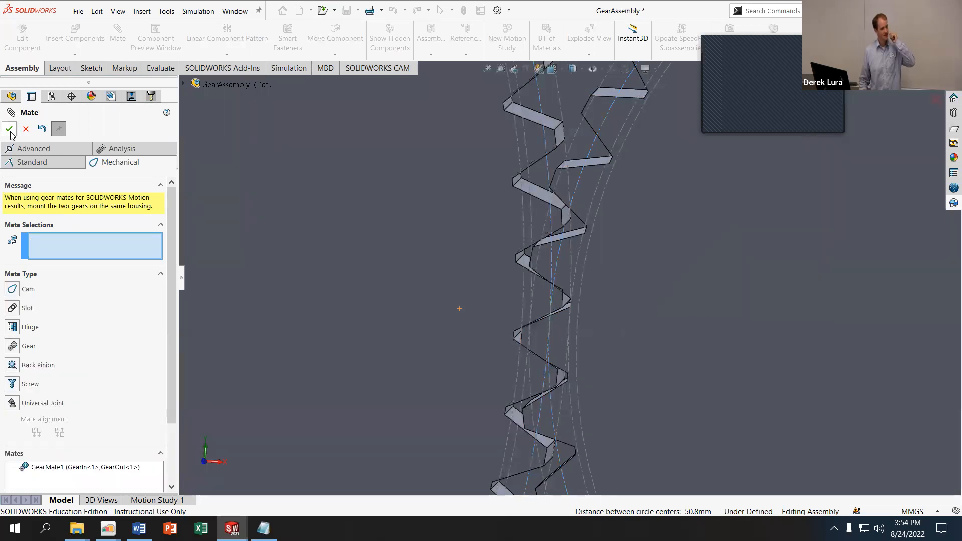
left_click(8, 130)
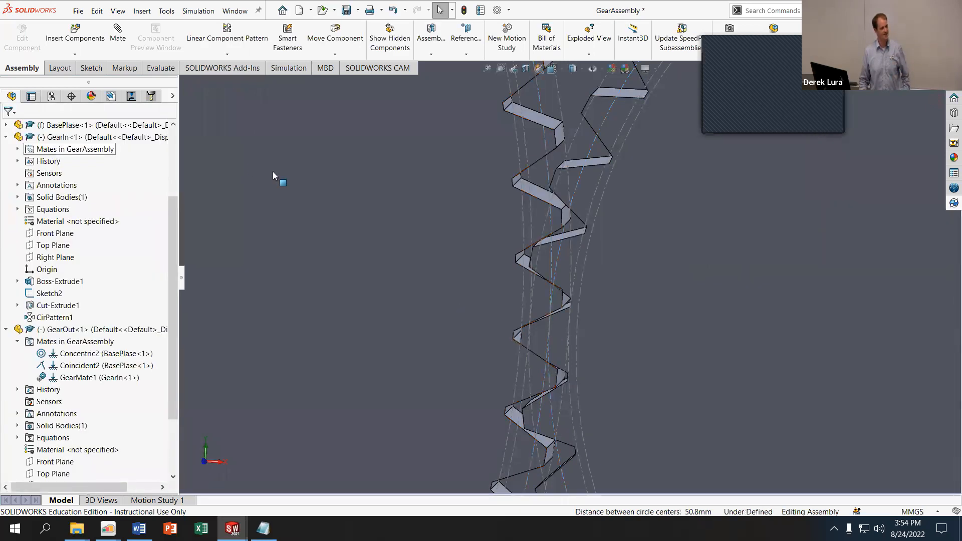
Rotate GearIn back and forth to examine how its teeth mesh with GearOut, and clear the selection
left_click_drag(333, 159, 422, 229)
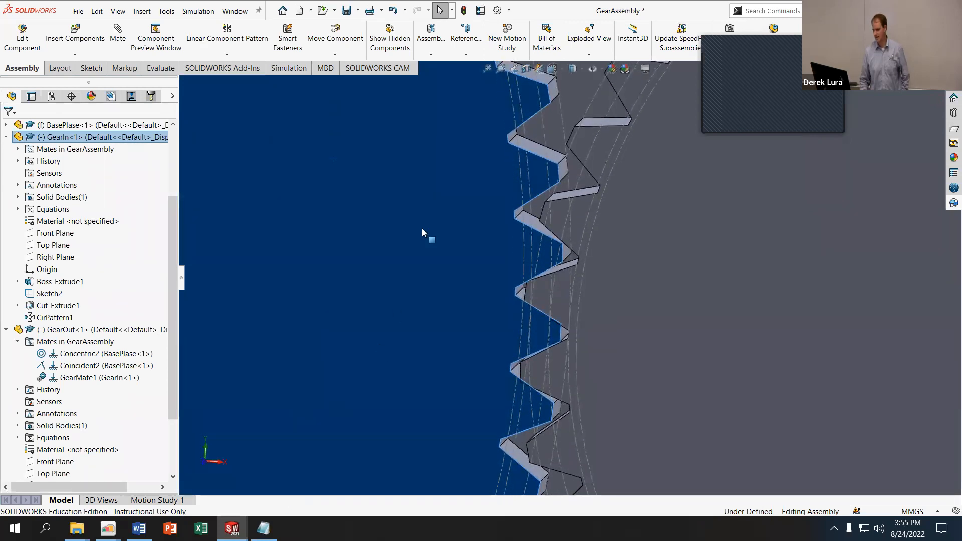
left_click_drag(445, 166, 444, 248)
scroll(572, 328, "down", 6)
left_click_drag(346, 339, 431, 329)
key("Escape")
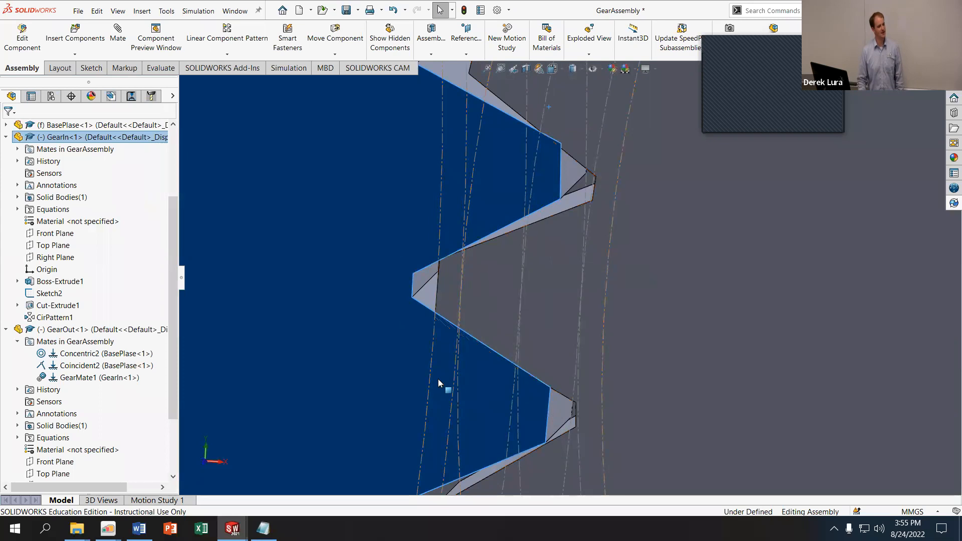
left_click_drag(395, 379, 451, 288)
scroll(451, 288, "up", 5)
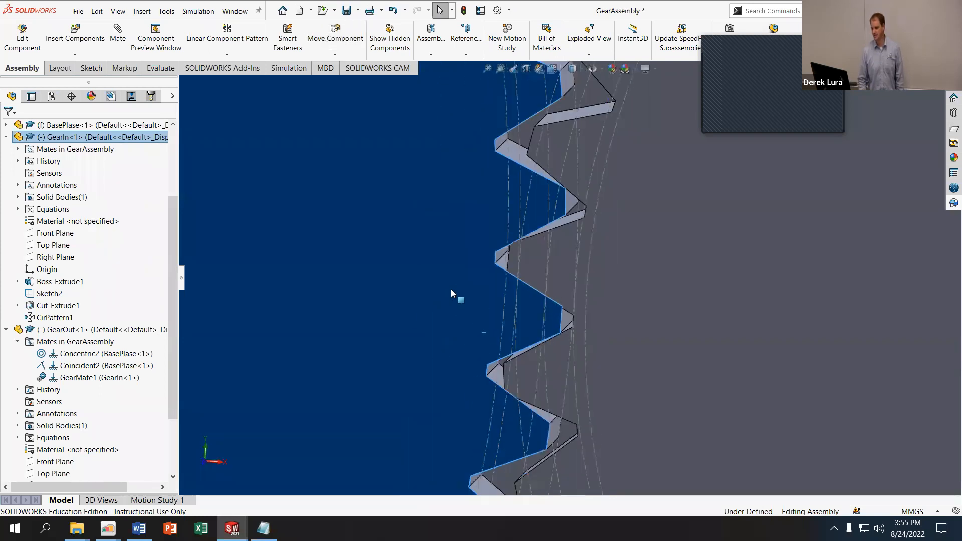
scroll(459, 286, "up", 6)
left_click(885, 351)
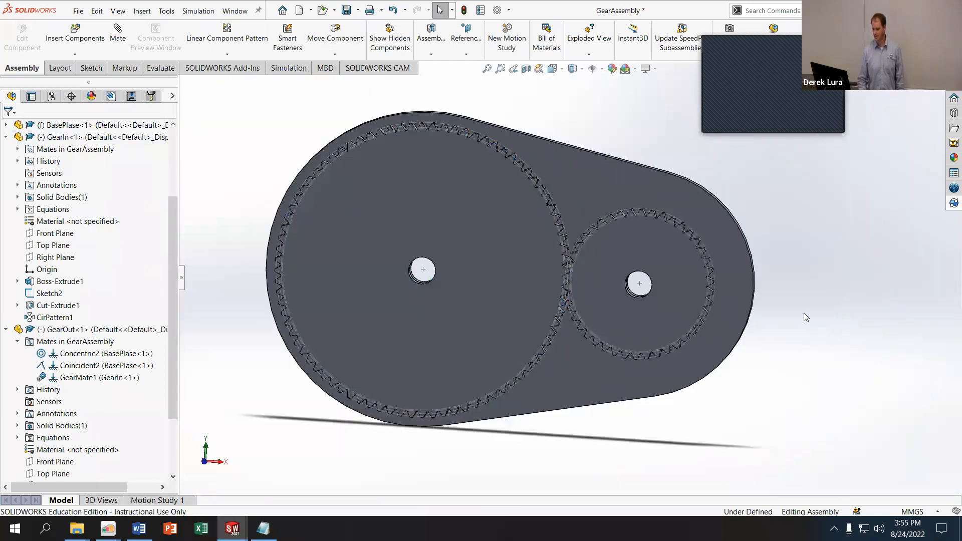
Hide Sketch2 in both GearIn and GearOut, and rotate GearOut to check the tooth contact
scroll(100, 301, "down", 3)
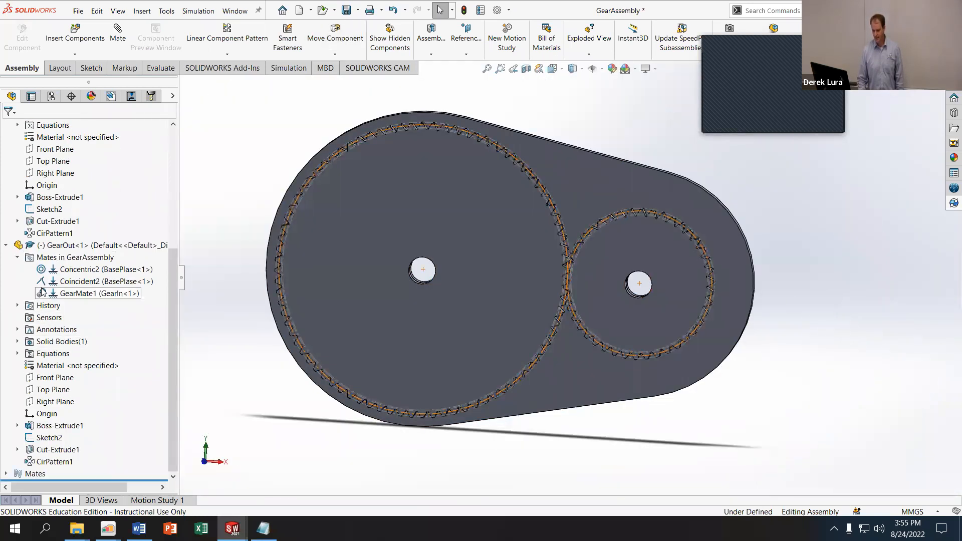
right_click(40, 211)
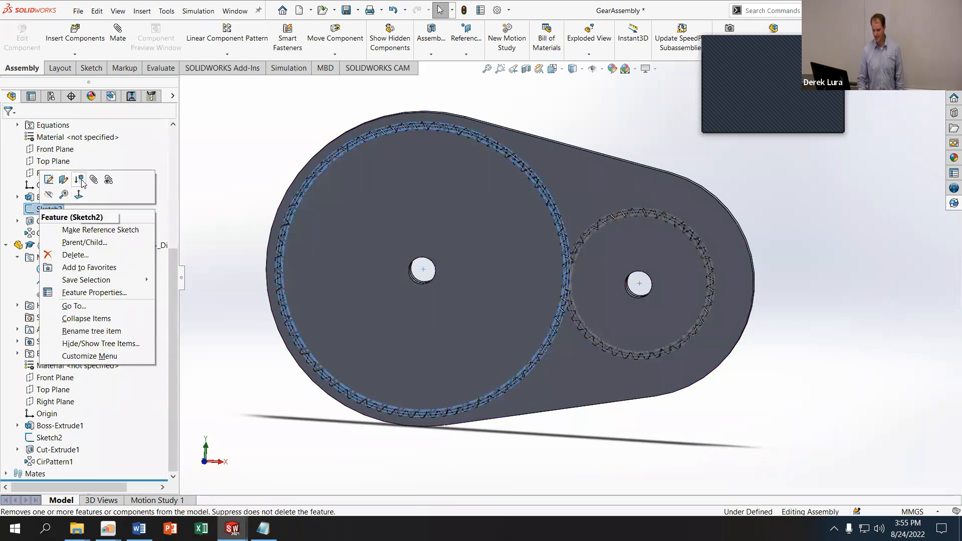
left_click(48, 194)
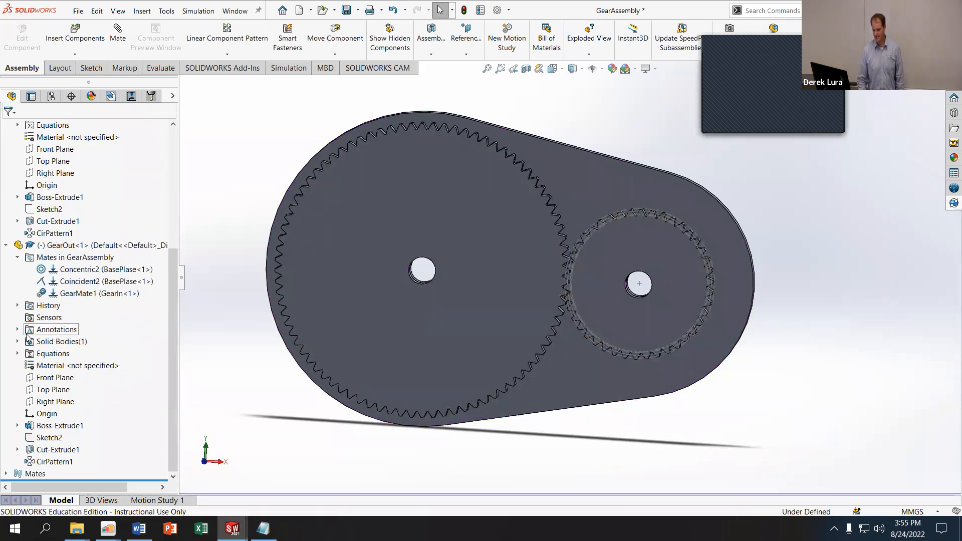
left_click(53, 439)
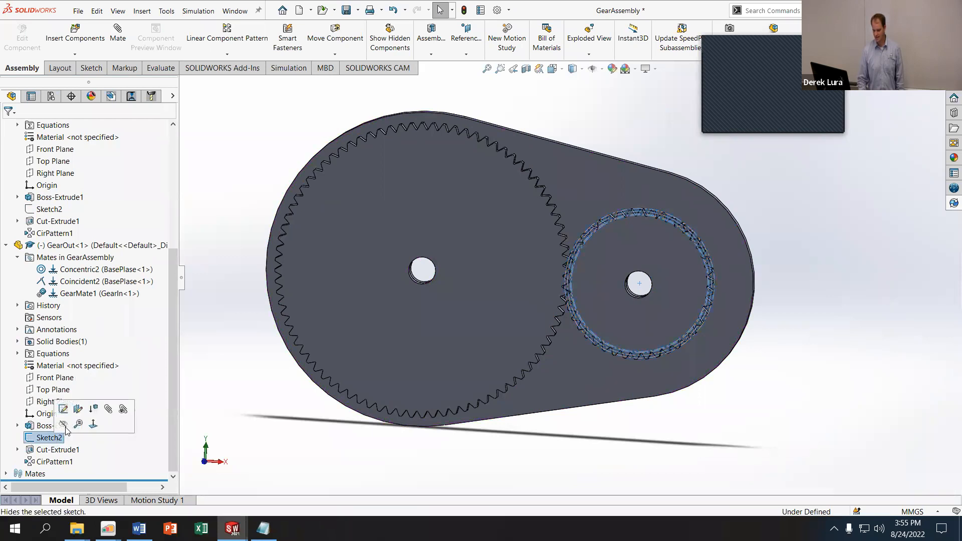
left_click(65, 427)
scroll(591, 272, "down", 8)
mouse_move(532, 296)
left_mouse_down()
mouse_move(512, 432)
mouse_move(517, 346)
left_mouse_up()
Switch to the GearEquations file in Notepad, set "GearRatio" to 4, and save the file
key("alt+Tab")
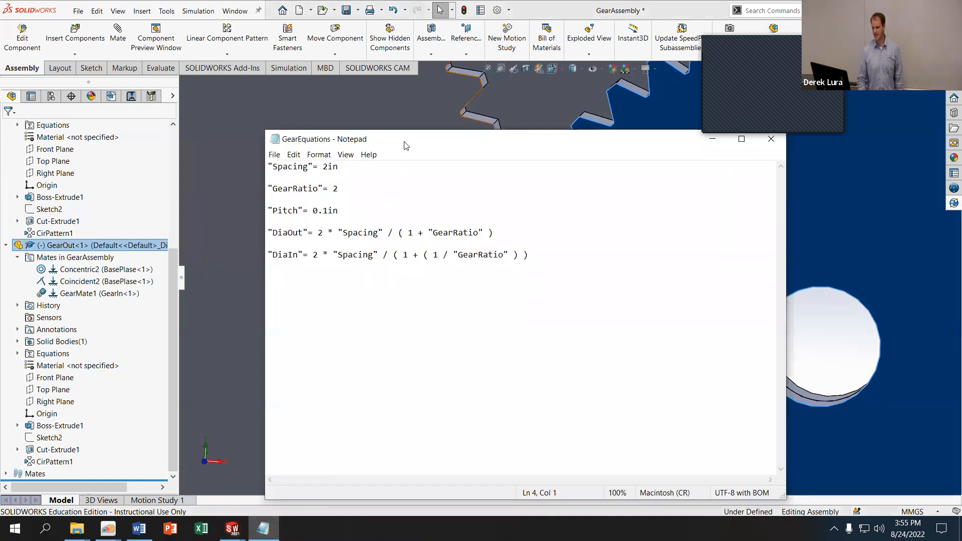
left_click_drag(403, 145, 767, 137)
left_click(768, 176)
key("BackSpace")
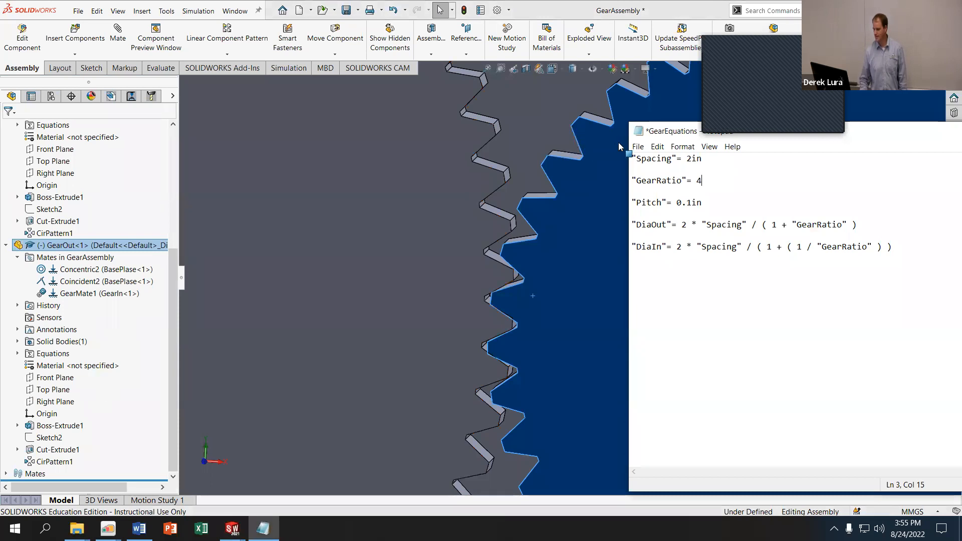
left_click_drag(627, 146, 632, 146)
left_click(643, 148)
left_click(661, 197)
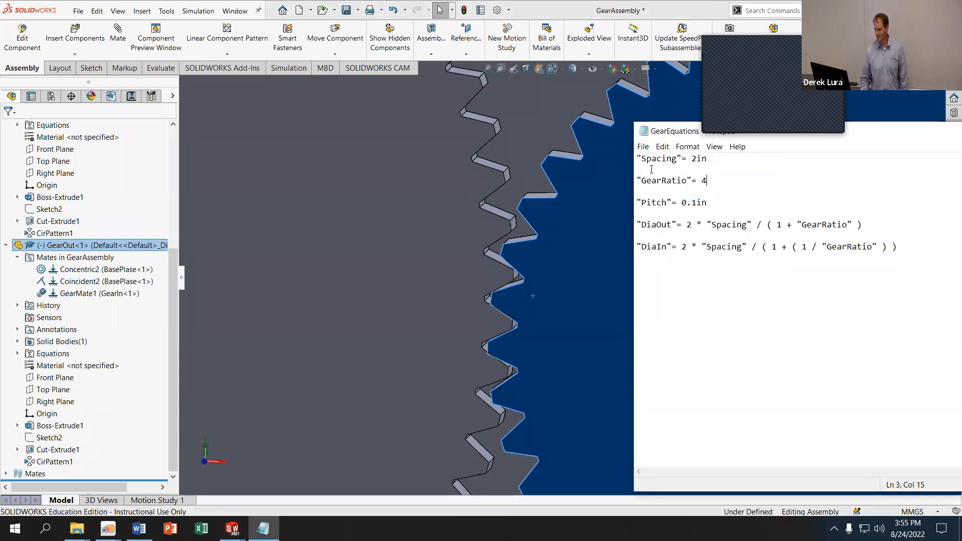
Rebuild GearAssembly with the edited equations file, dismiss the error report, and rotate GearOut to test the meshing
left_click(464, 10)
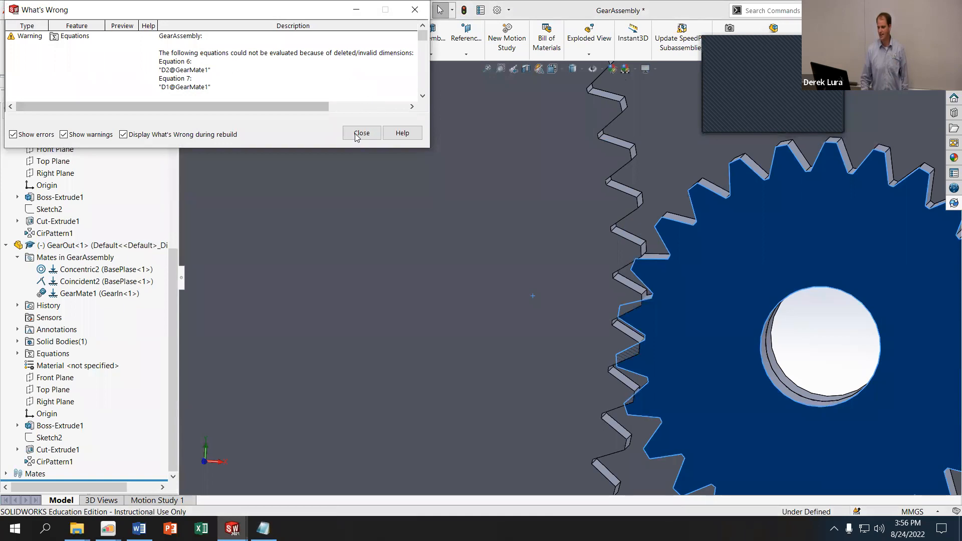
left_click_drag(170, 104, 234, 102)
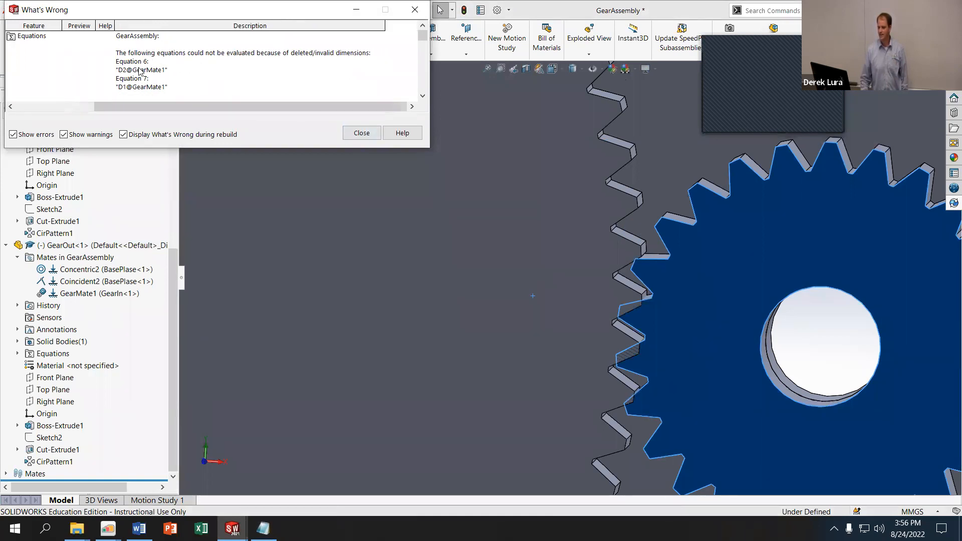
left_click(361, 133)
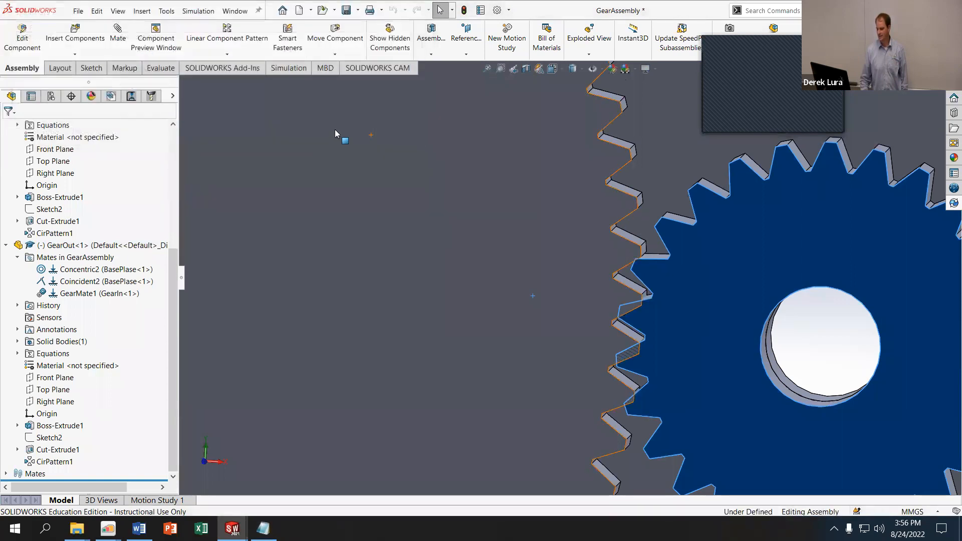
scroll(659, 304, "up", 2)
left_click_drag(637, 290, 699, 418)
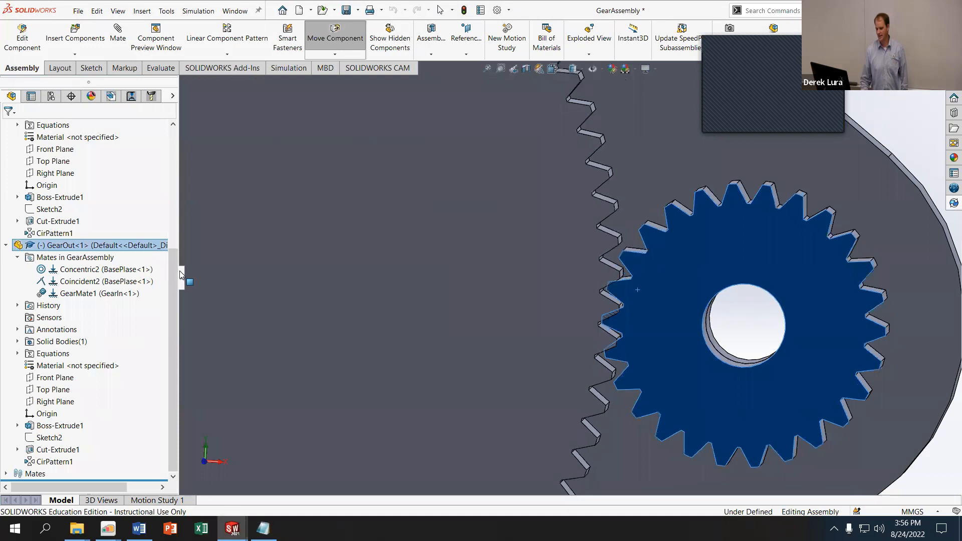
Examine GearAssembly's global variables and gear mate equations, cancel the equation manager, and expand the Equations folder
scroll(137, 274, "up", 5)
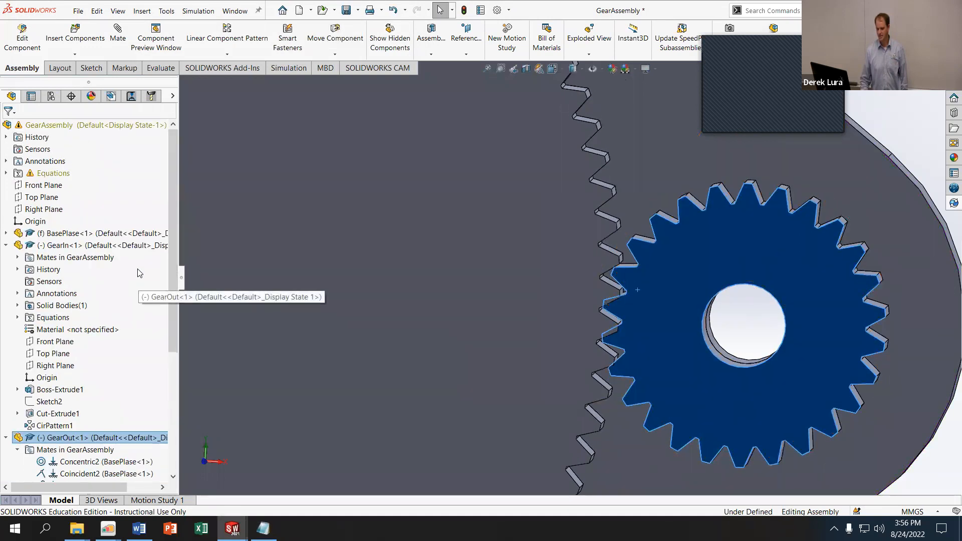
left_click(7, 173)
double_click(49, 175)
right_click(49, 174)
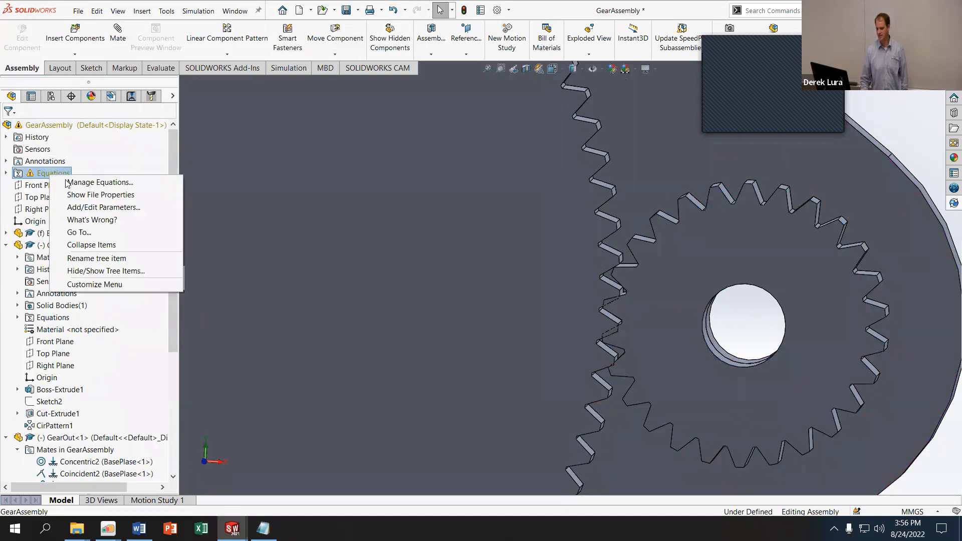
left_click(68, 183)
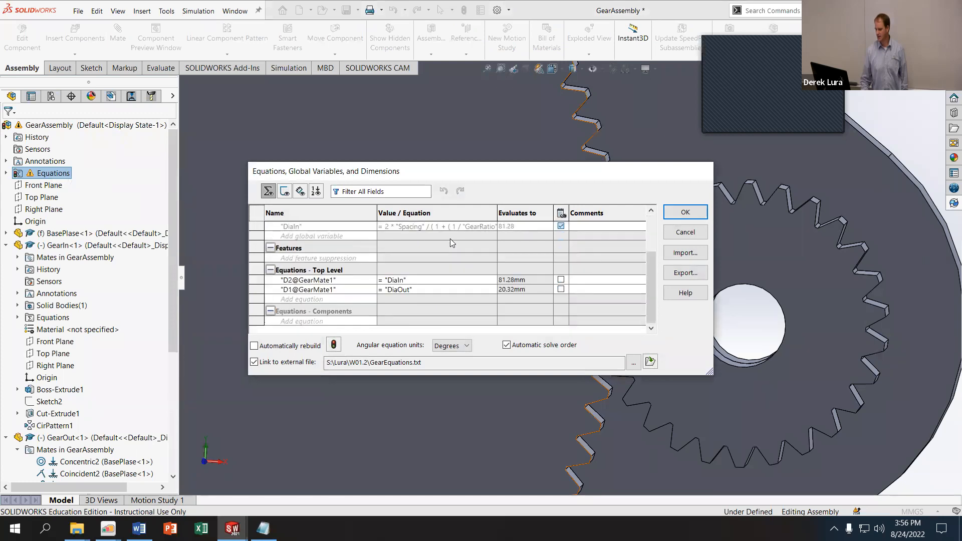
scroll(452, 244, "up", 2)
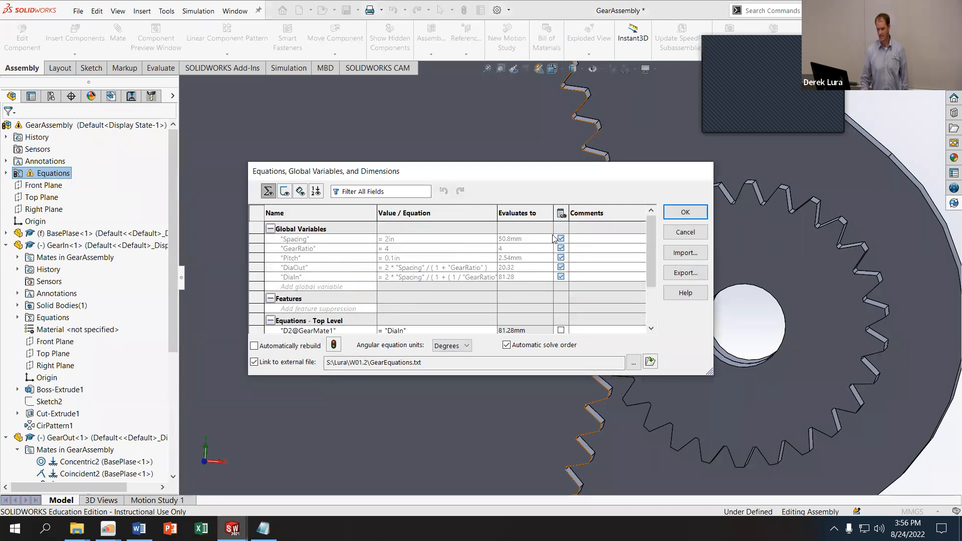
scroll(553, 239, "down", 2)
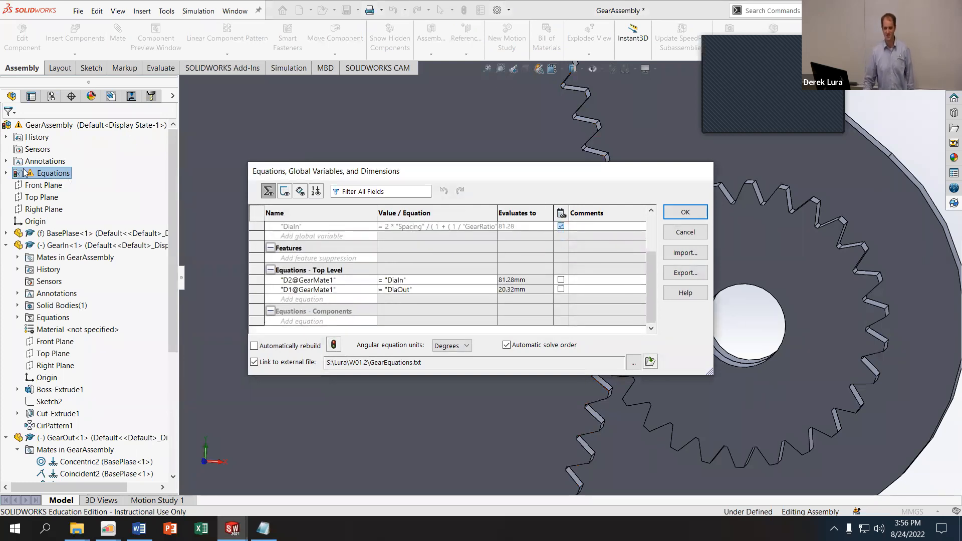
left_click(694, 232)
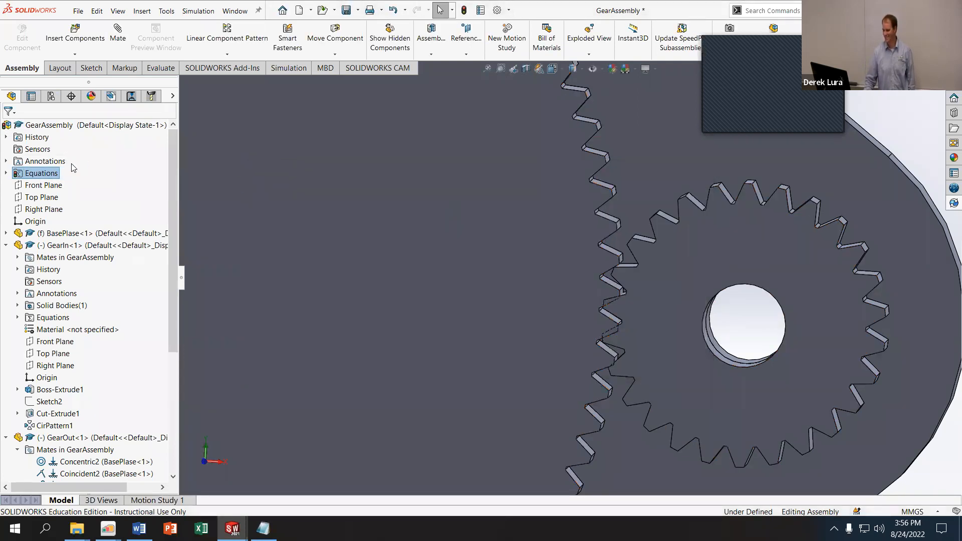
left_click(7, 173)
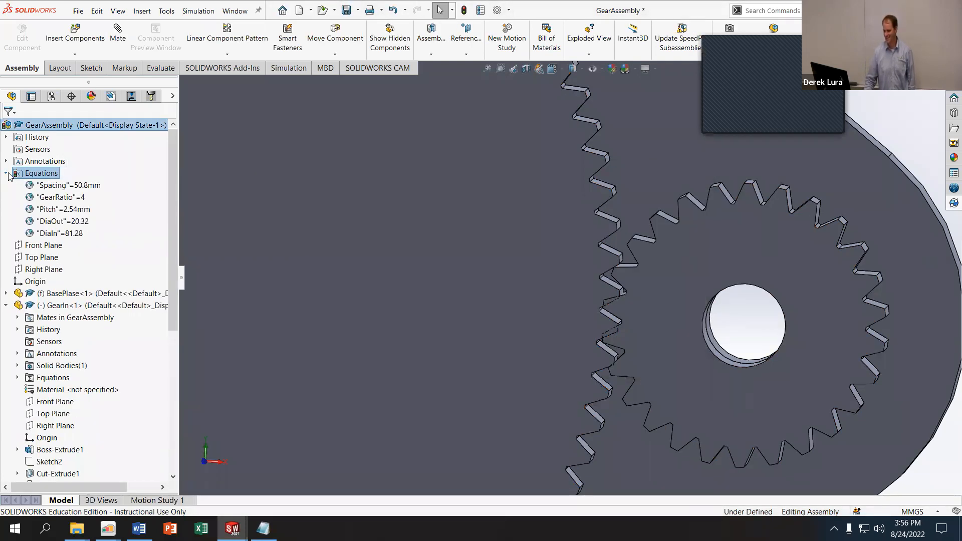
Collapse GearAssembly's Equations folder and rotate GearOut to check how its teeth mesh with GearIn
left_click(7, 173)
left_click(640, 298)
left_click_drag(639, 298, 641, 318)
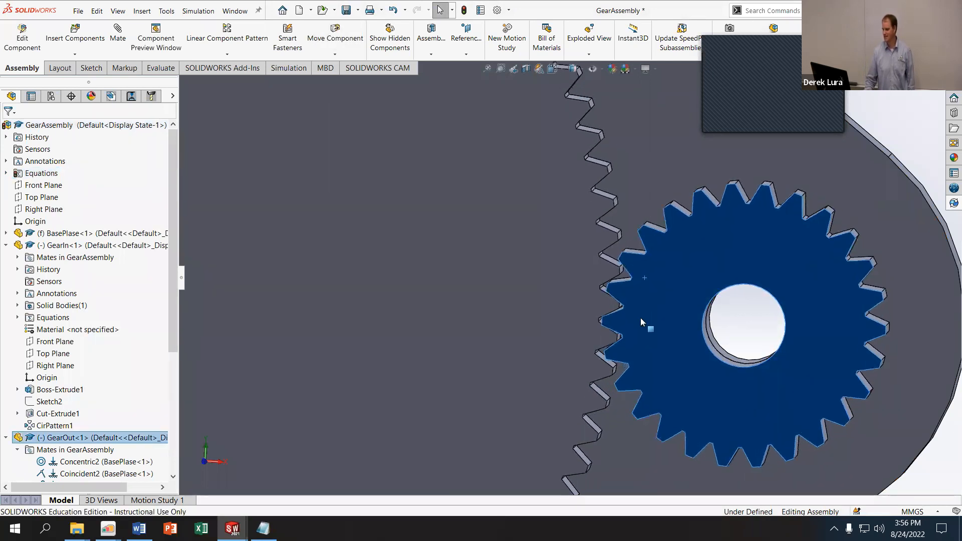
scroll(572, 295, "up", 5)
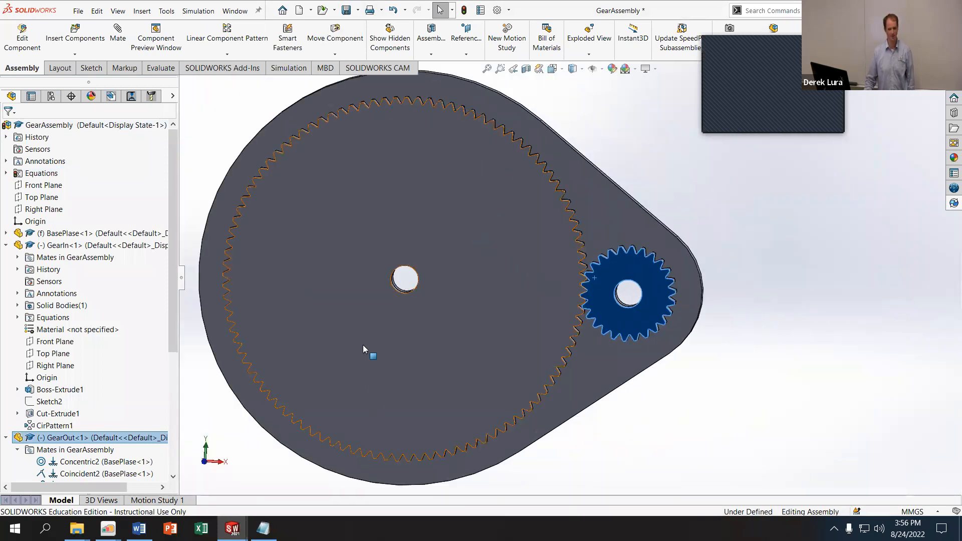
Switch to the GearEquations file in Notepad, set "GearRatio" to 10, save it, and rebuild GearAssembly, dismissing the error report
left_click(263, 529)
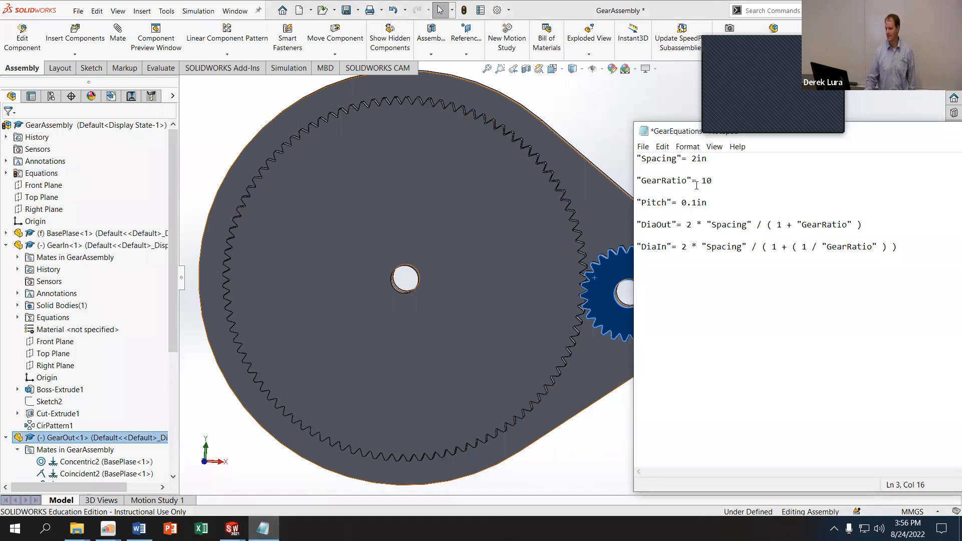
left_click(643, 146)
left_click(654, 195)
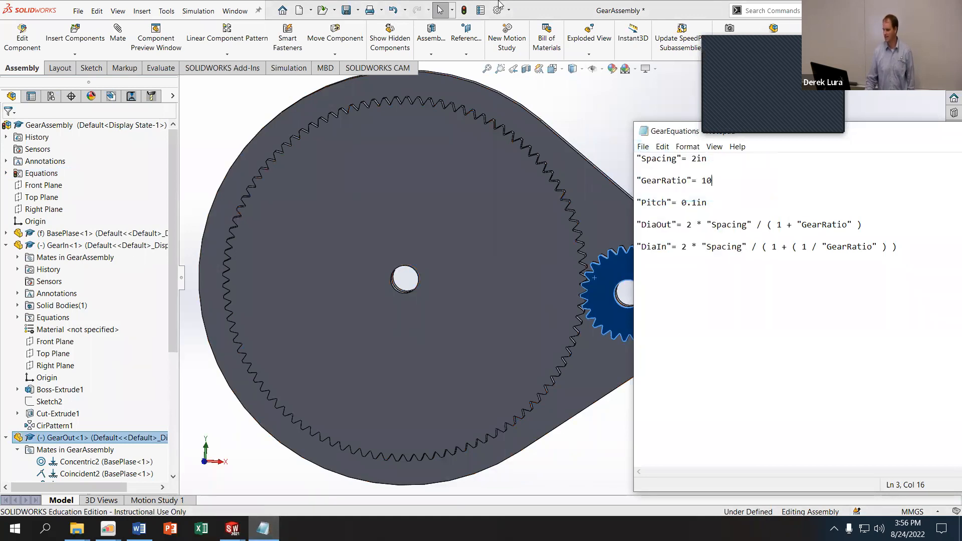
left_click(458, 8)
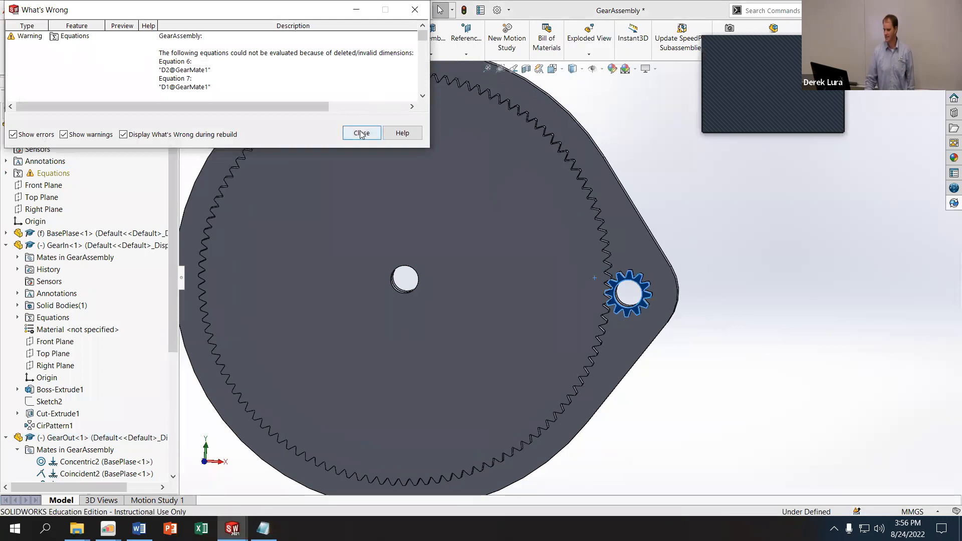
left_click(360, 133)
Rotate the resized GearOut against GearIn and inspect the contact between their teeth
scroll(593, 265, "down", 5)
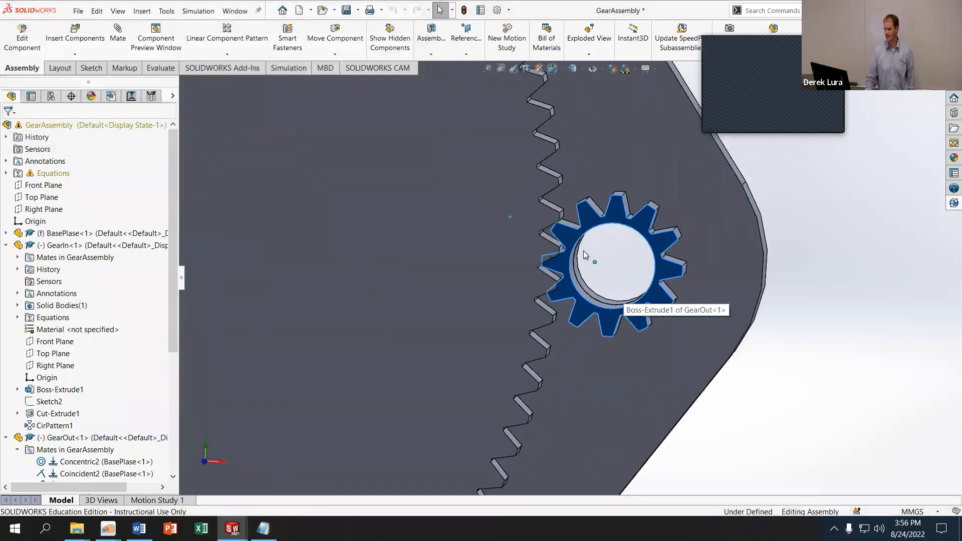
scroll(571, 243, "down", 2)
left_click_drag(556, 233, 553, 282)
key("Escape")
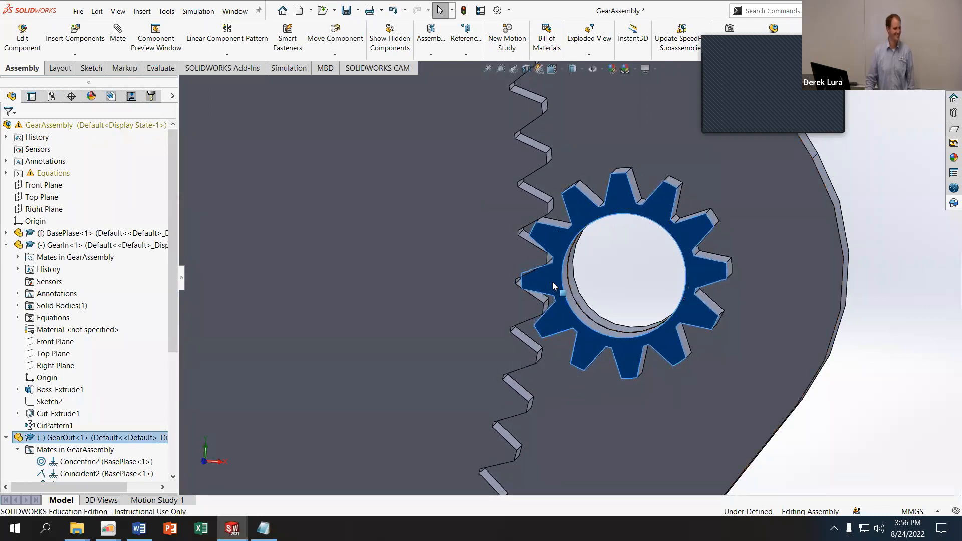
left_click_drag(571, 224, 581, 241)
key("Escape")
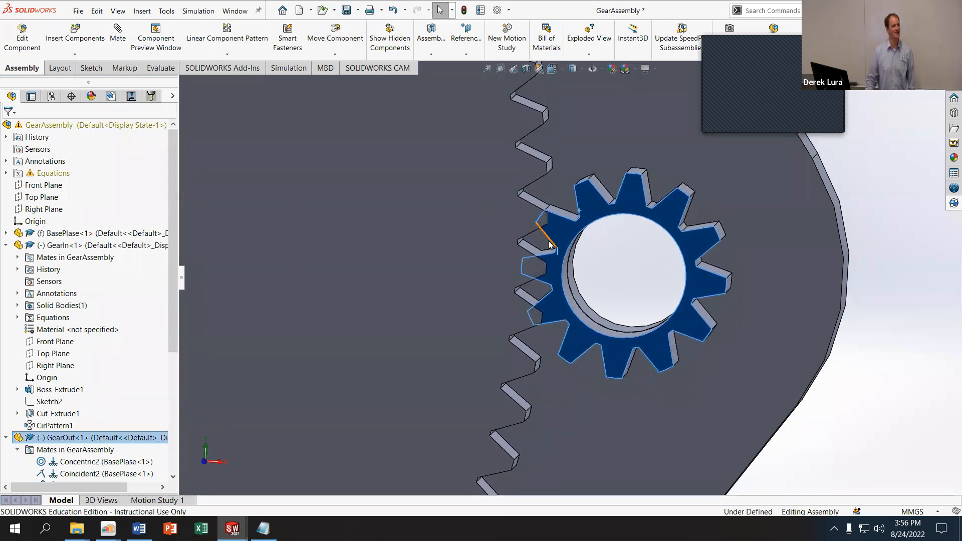
Rotate GearIn and GearOut in turn to check the tooth engagement between the two gears from different views
key("f")
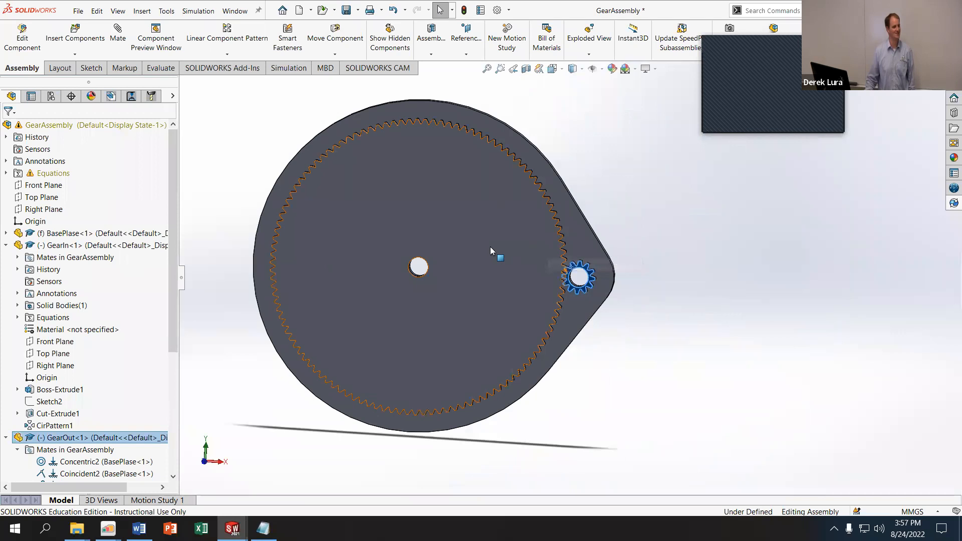
scroll(490, 247, "down", 2)
left_click(516, 289)
left_click_drag(516, 289, 463, 228)
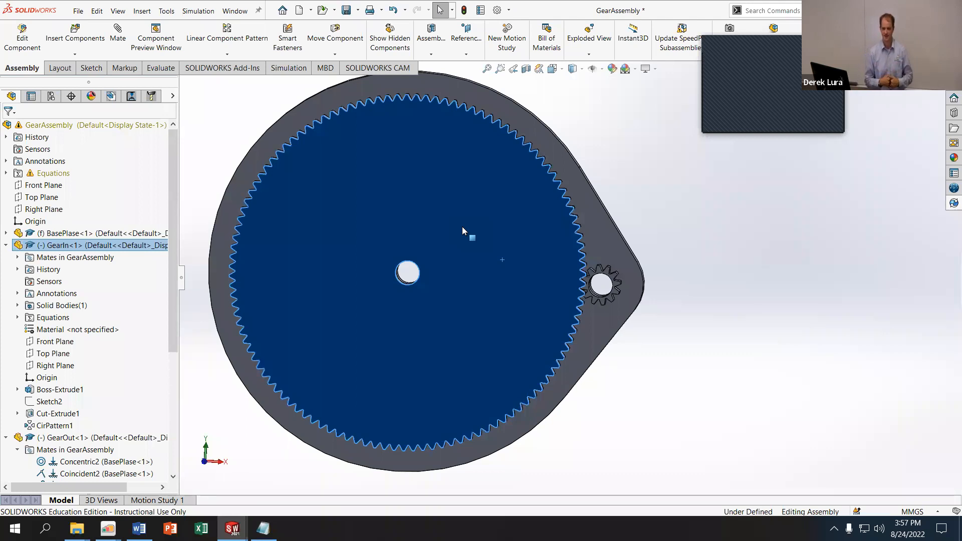
scroll(607, 308, "down", 10)
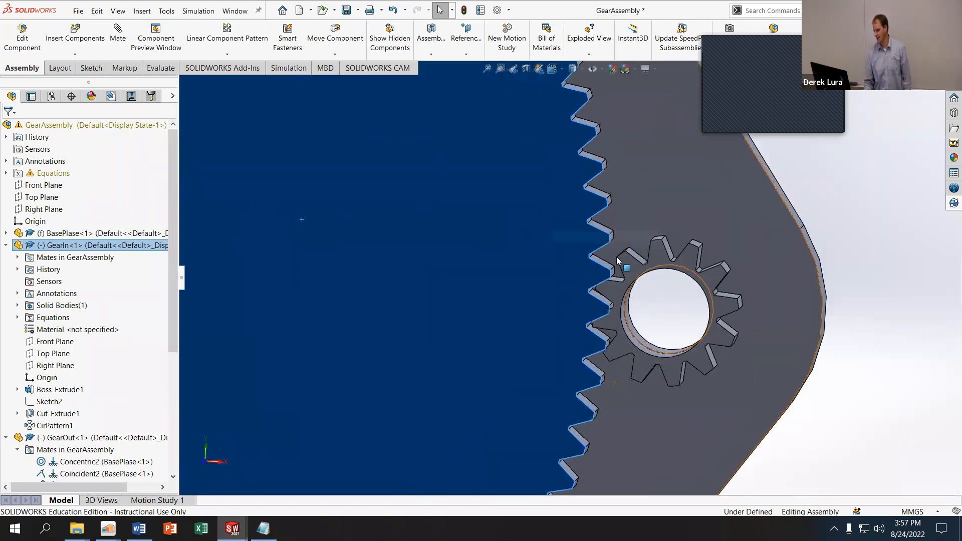
scroll(614, 299, "down", 3)
middle_click_drag(524, 290, 526, 269)
left_click_drag(526, 268, 481, 253)
scroll(490, 263, "up", 4)
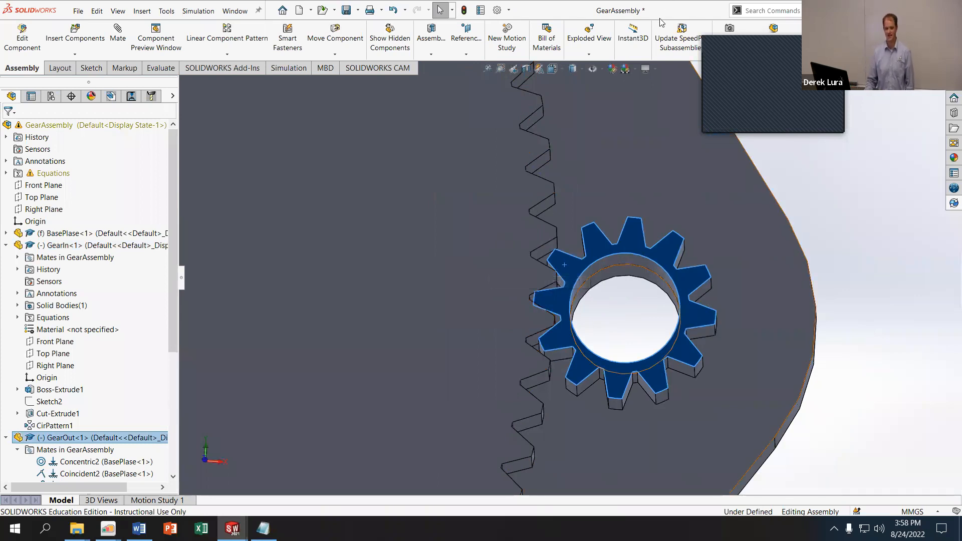
scroll(665, 197, "up", 4)
scroll(577, 174, "down", 2)
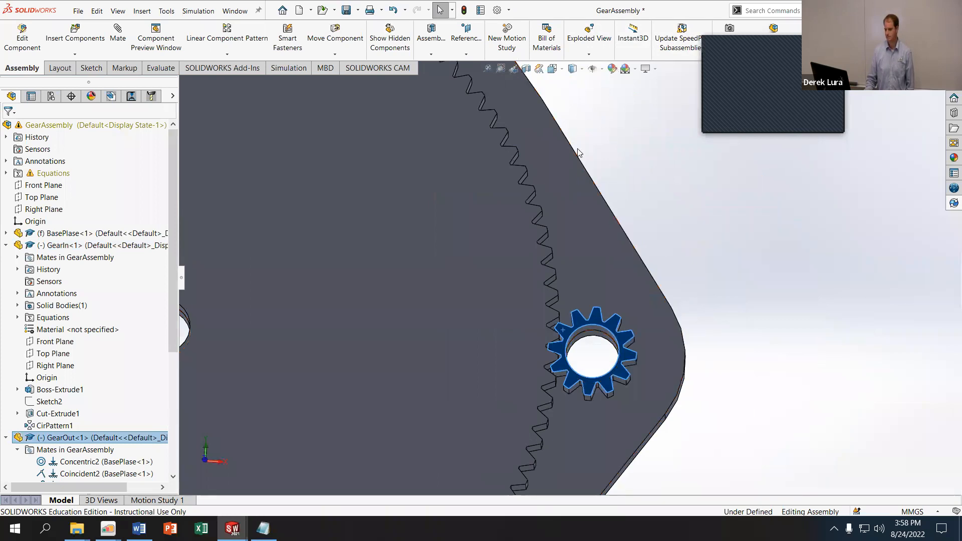
Expand GearAssembly's Equations folder to check the linked variable values, and select GearIn
left_click(6, 174)
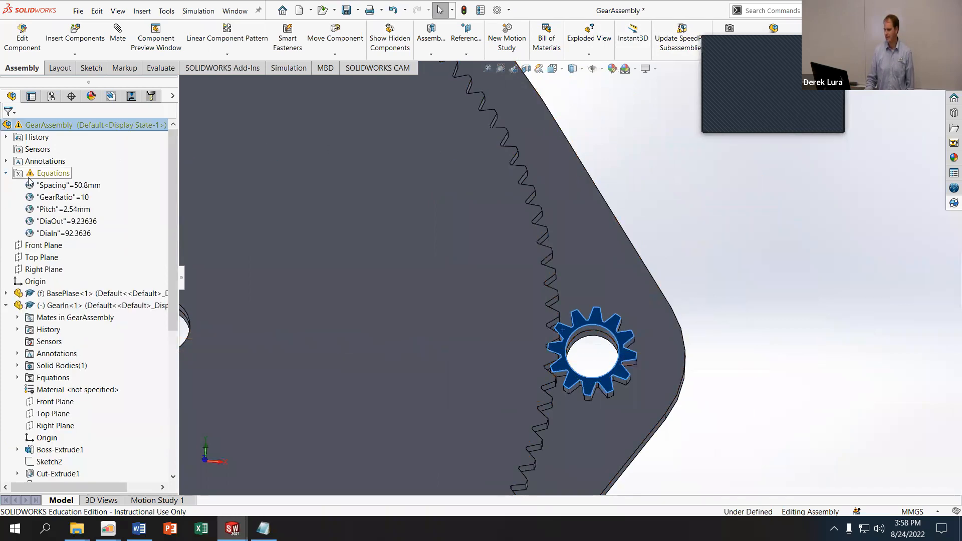
scroll(398, 238, "up", 5)
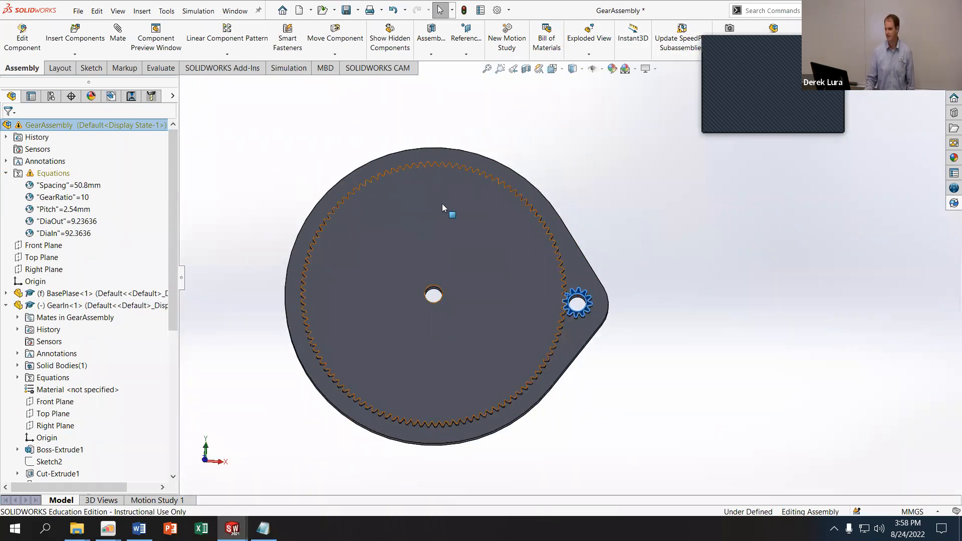
left_click(475, 242)
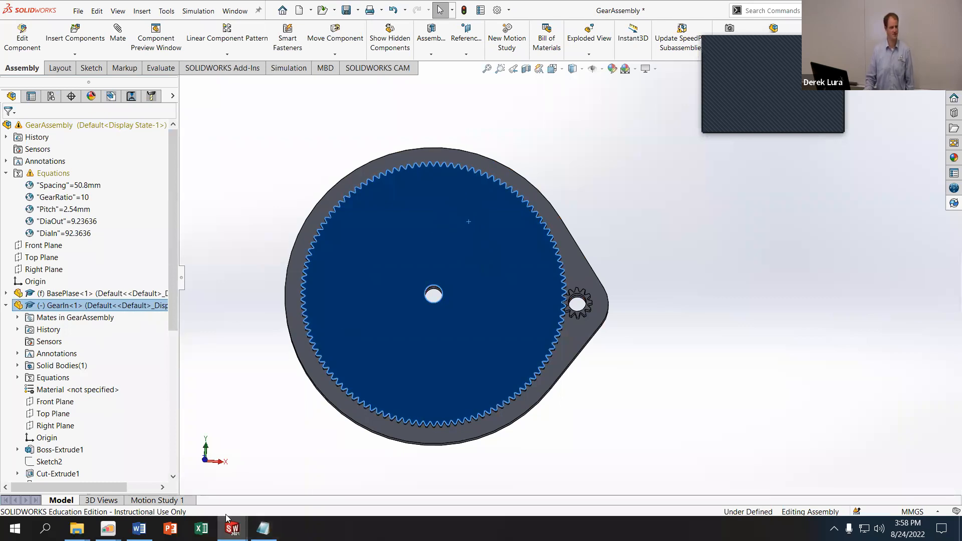
Switch to the GearEquations file in Notepad, set "GearRatio" to 2, save it, and rebuild GearAssembly, dismissing the error report
mouse_move(232, 527)
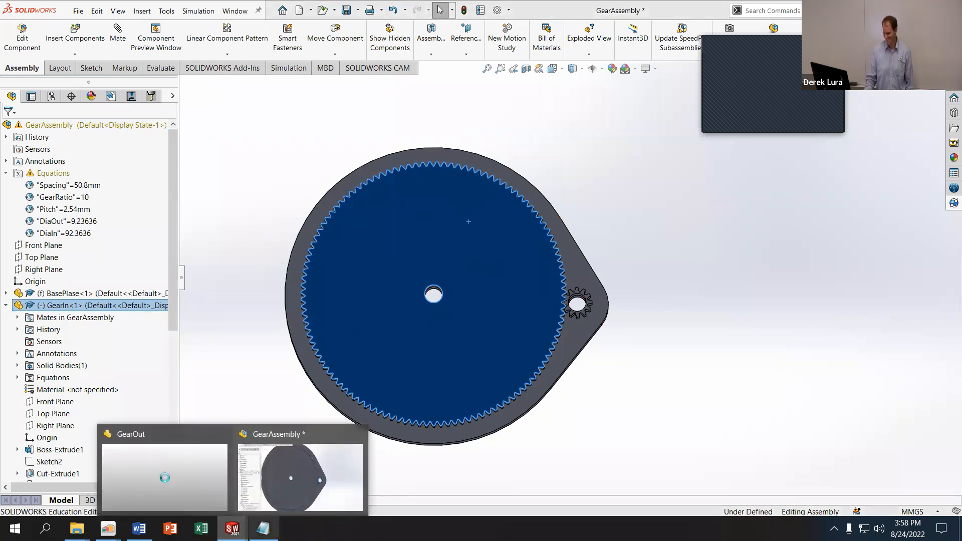
left_click(263, 528)
key("BackSpace")
key("BackSpace")
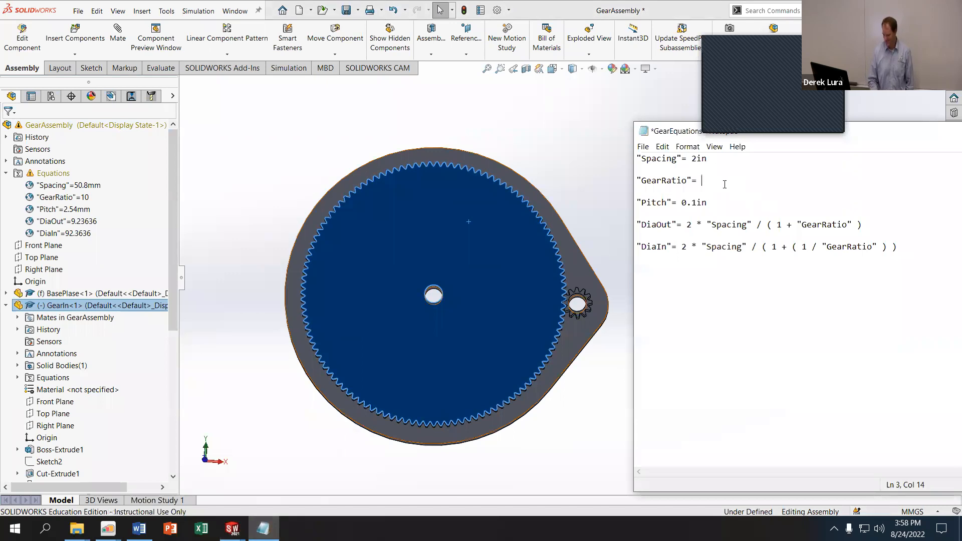
type("2")
left_click(643, 146)
left_click(657, 196)
left_click(462, 11)
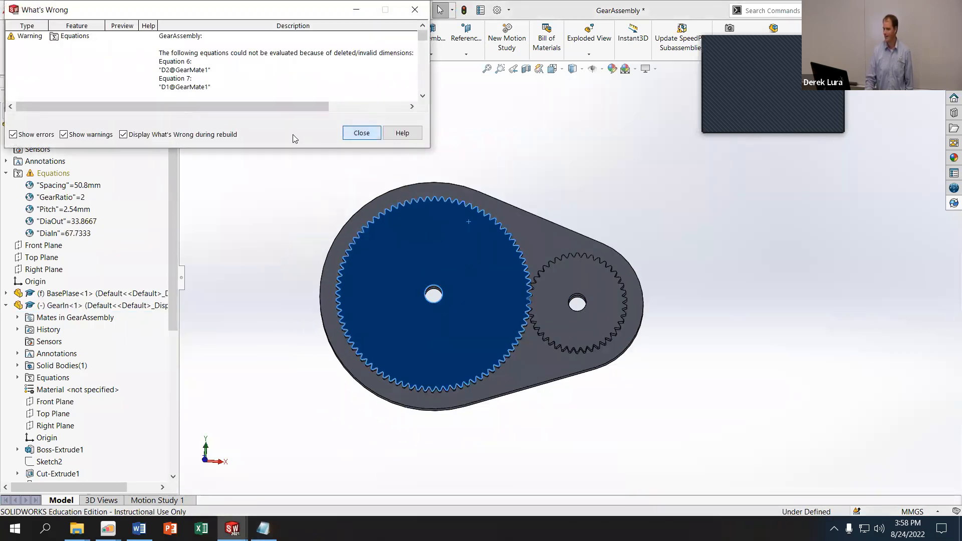
left_click(357, 134)
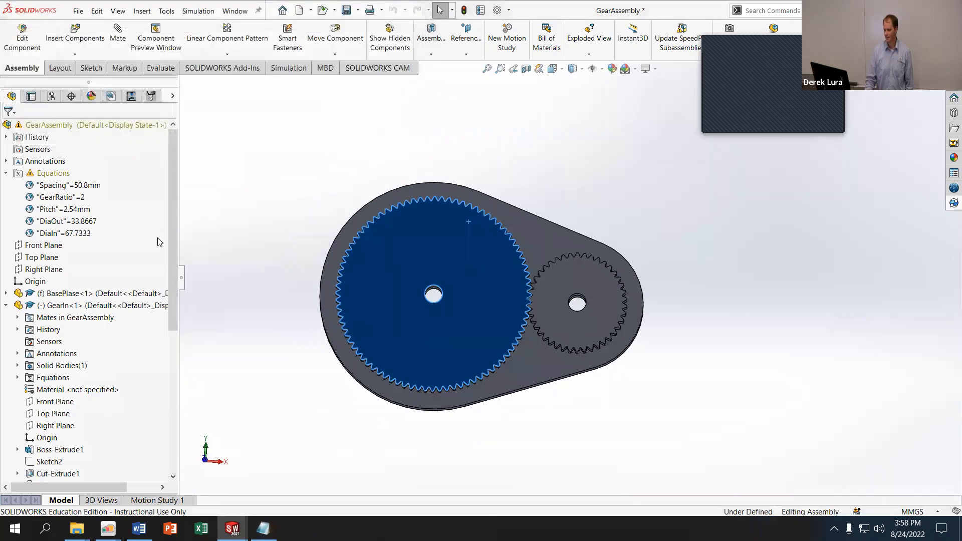
Expand the Mates folder, open GearMate1 to check its definition, and close it before reviewing the Equations folder
scroll(10, 293, "down", 7)
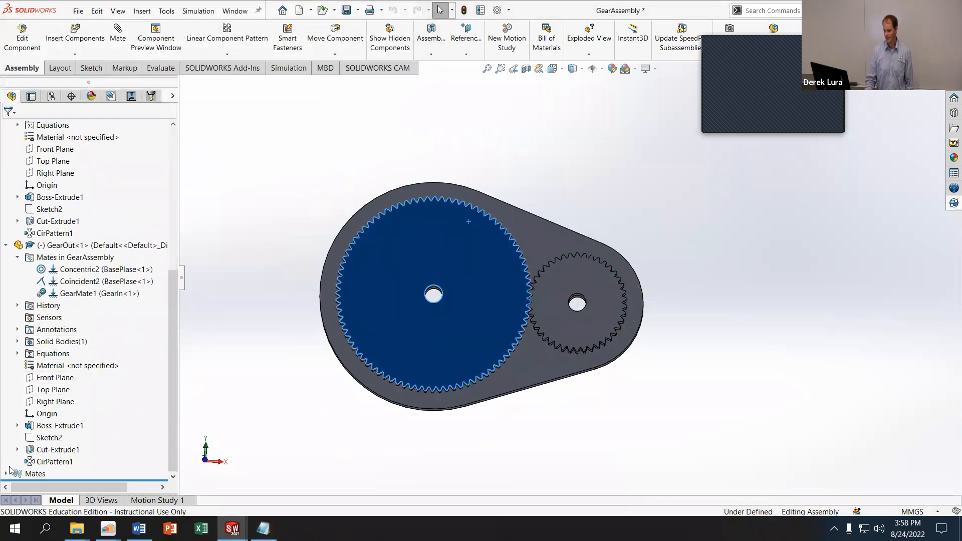
left_click(6, 473)
left_click(70, 473)
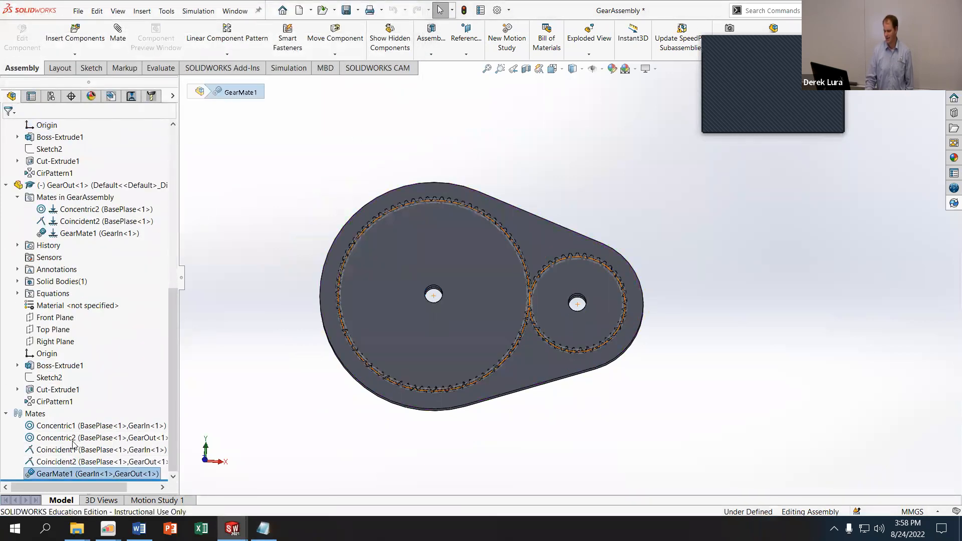
left_click(72, 442)
left_click(9, 128)
left_click(9, 129)
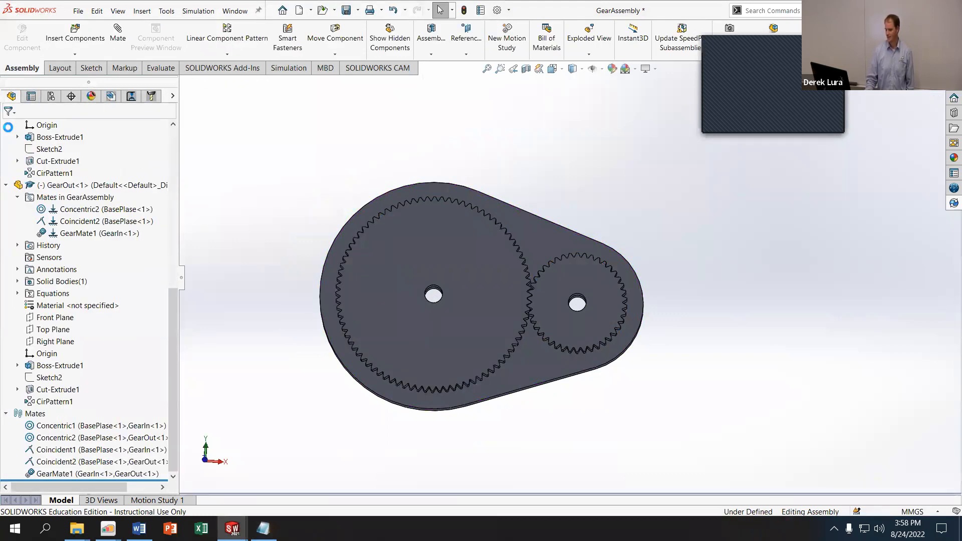
scroll(27, 251, "up", 8)
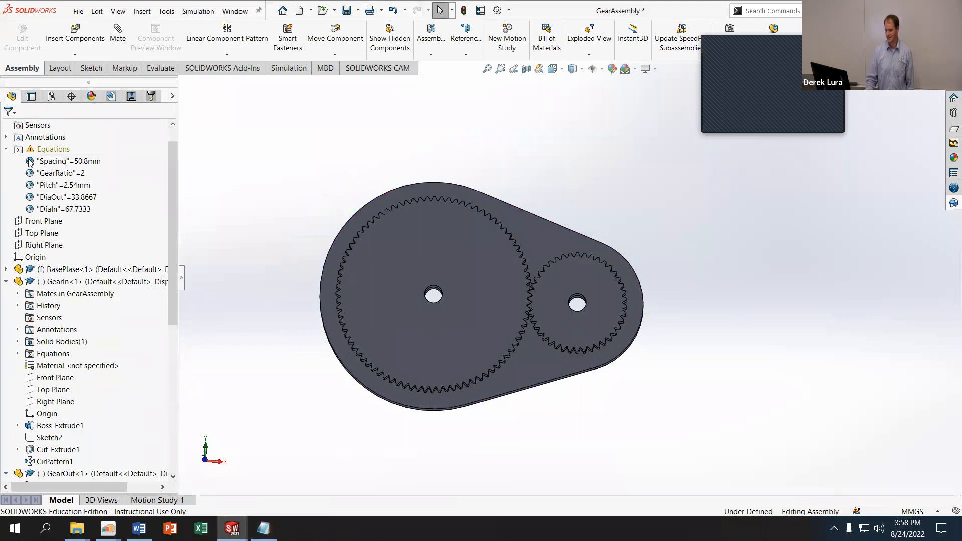
scroll(576, 259, "down", 3)
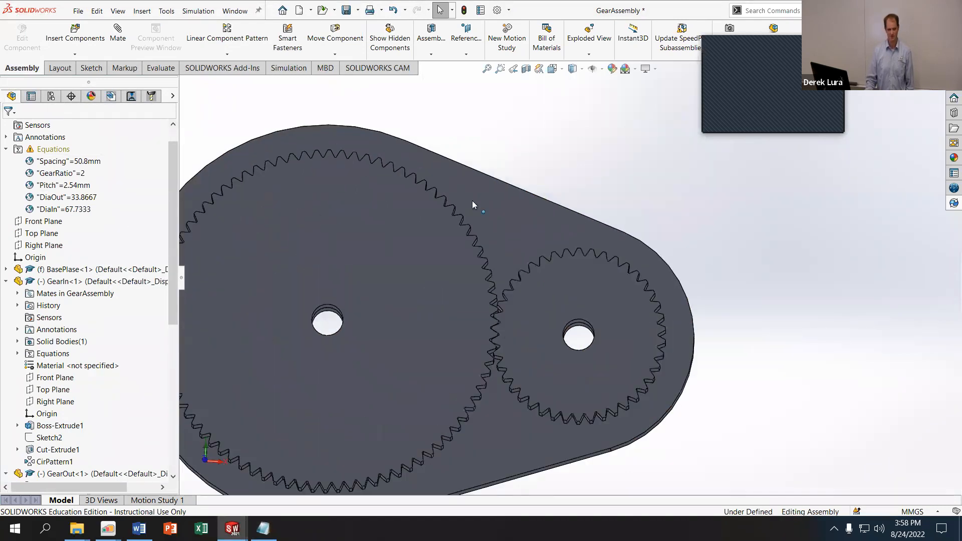
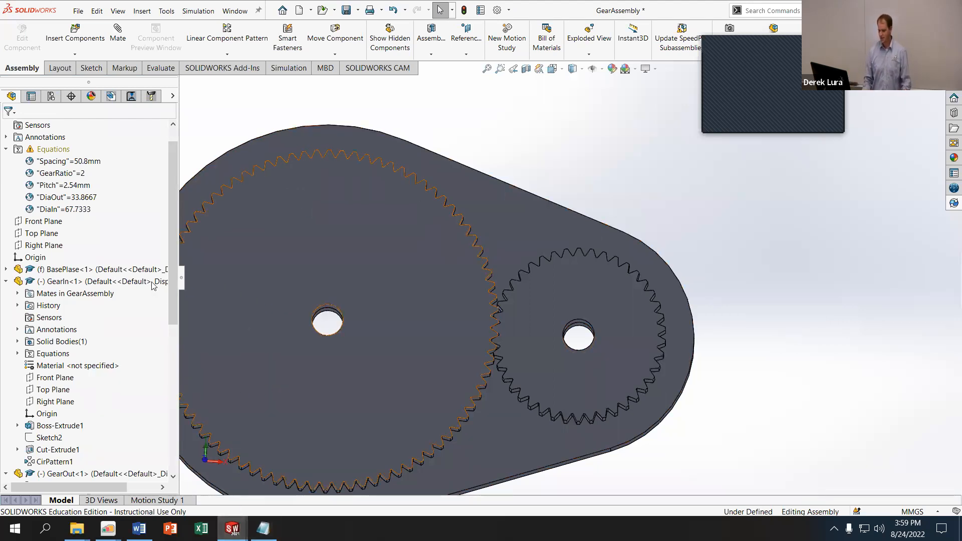
Open the GearIn component from the assembly tree in its own part window
left_click(103, 286)
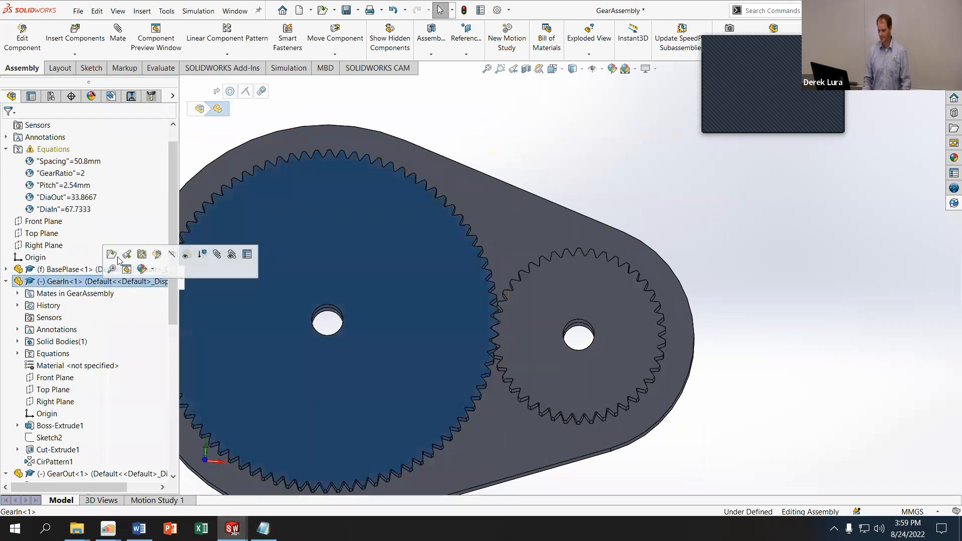
right_click(81, 287)
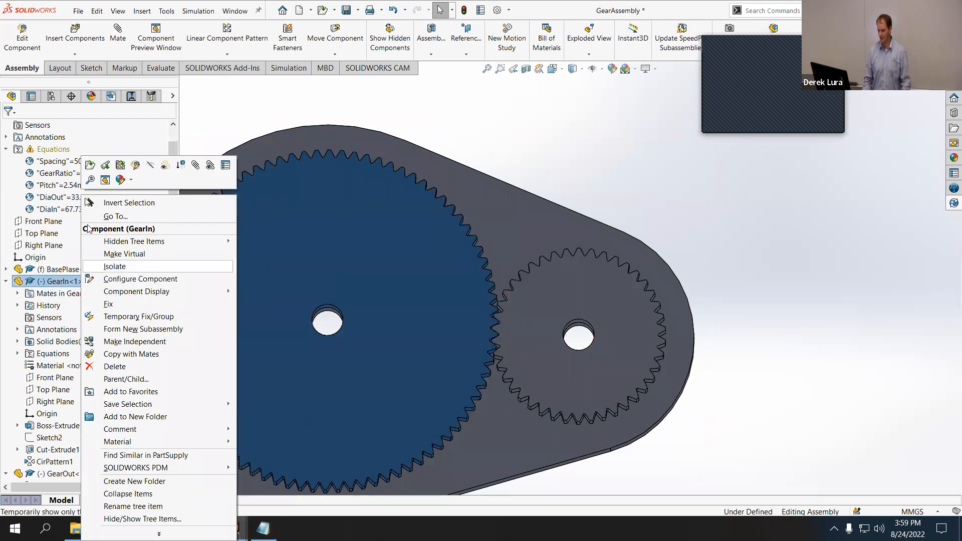
left_click(135, 165)
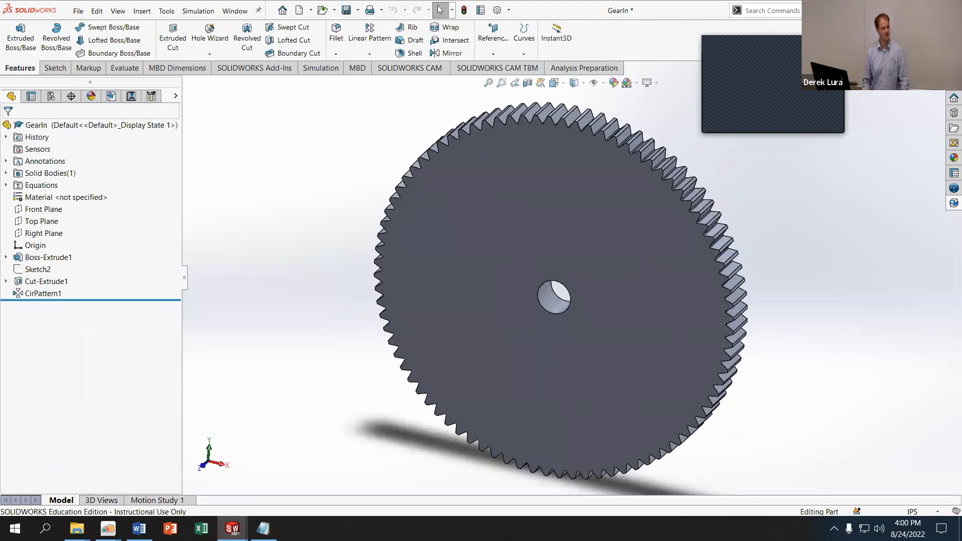
Close GearAssembly and save all modified documents
key("ctrl+w")
key("ctrl+w")
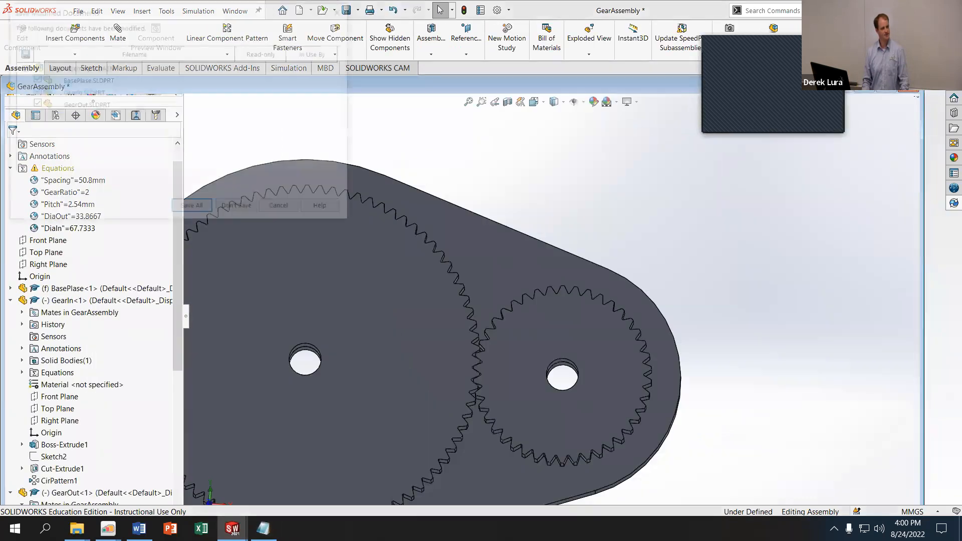
left_click(195, 209)
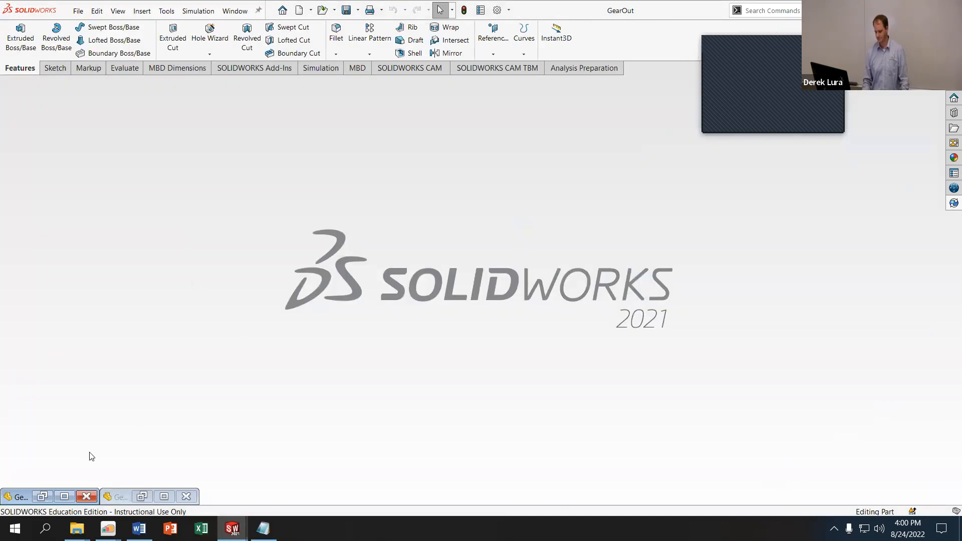
Restore the minimized GearIn part window and maximize it in the workspace
left_click(42, 497)
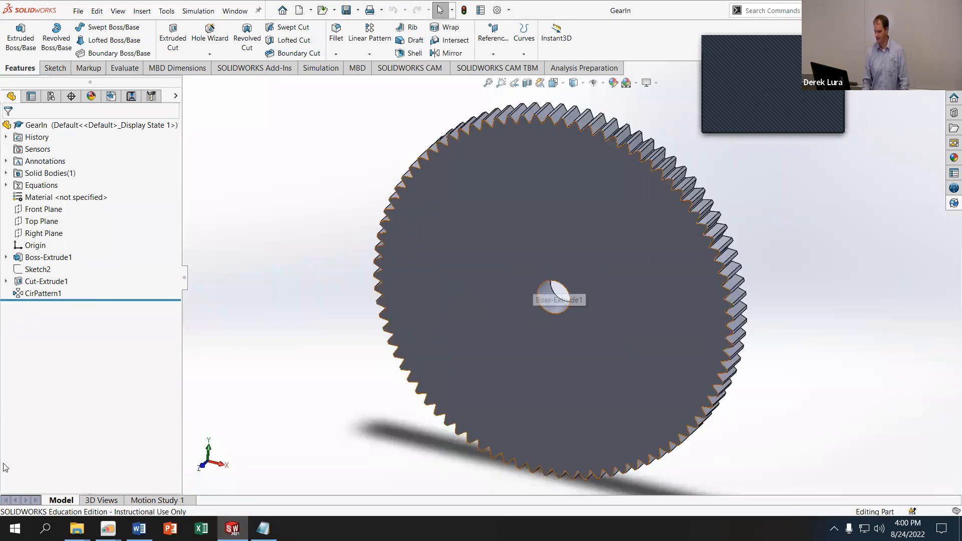
left_click(924, 83)
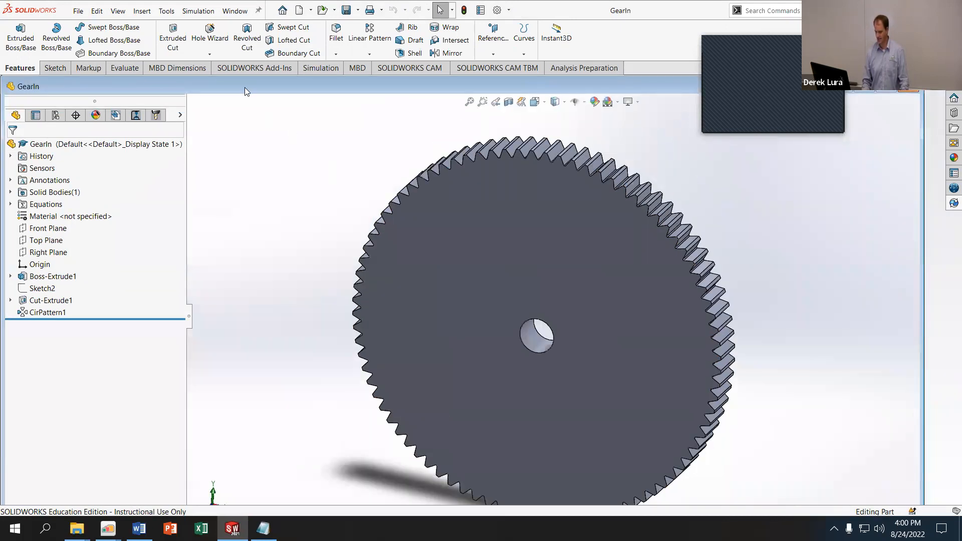
left_click_drag(245, 87, 350, 136)
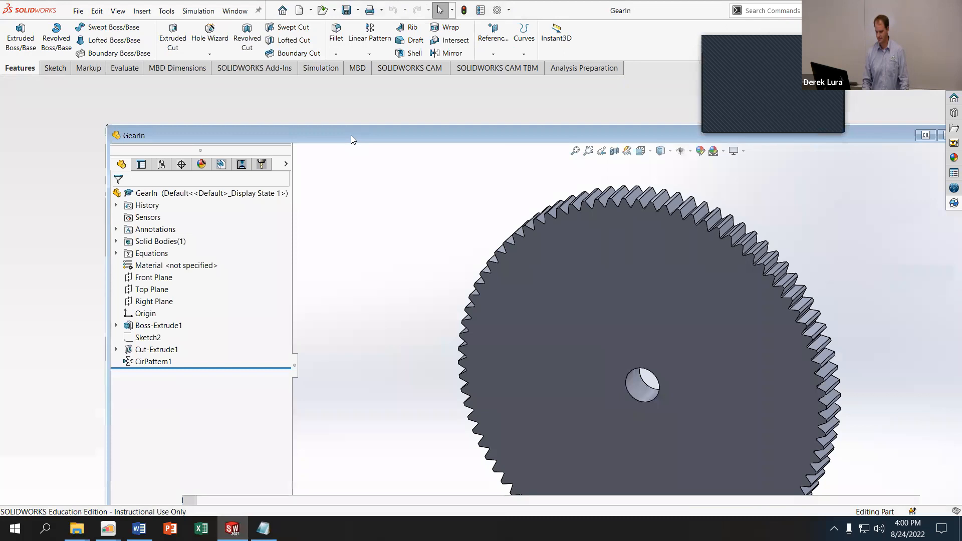
double_click(350, 136)
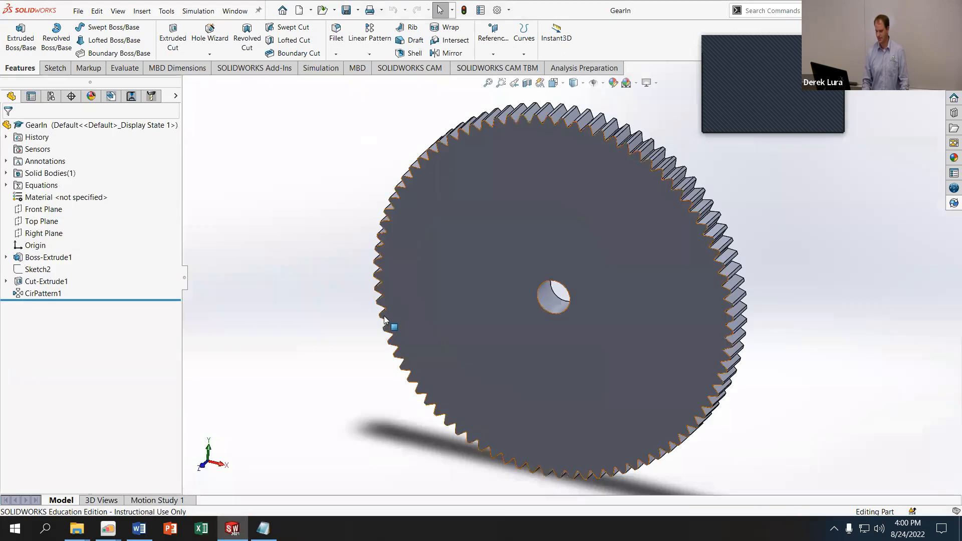
Delete the Cut-Extrude1 feature with its dependent circular pattern and dismiss the rebuild error report
left_click(37, 282)
key("Delete")
key("Return")
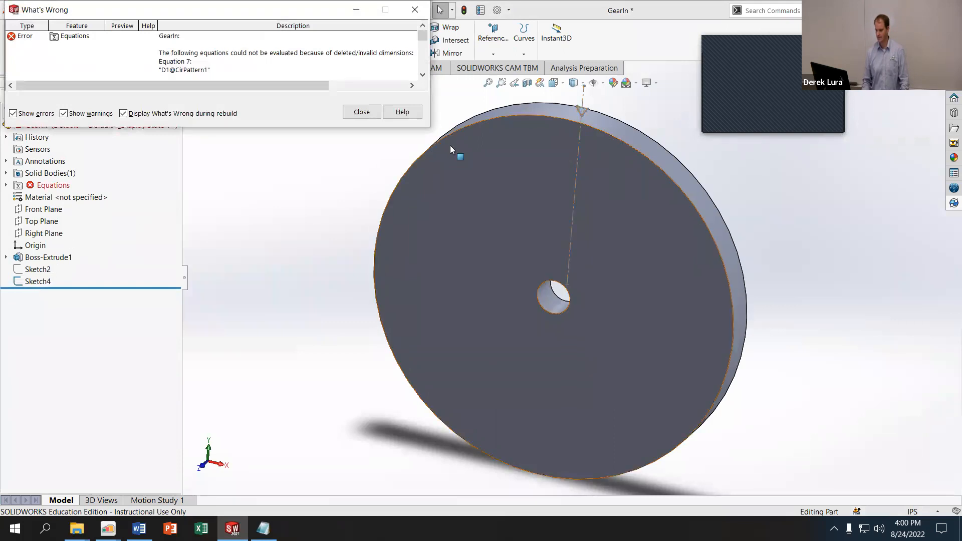
left_click(368, 112)
Show Sketch2 with its construction circles and open Sketch4 for editing
left_click(32, 269)
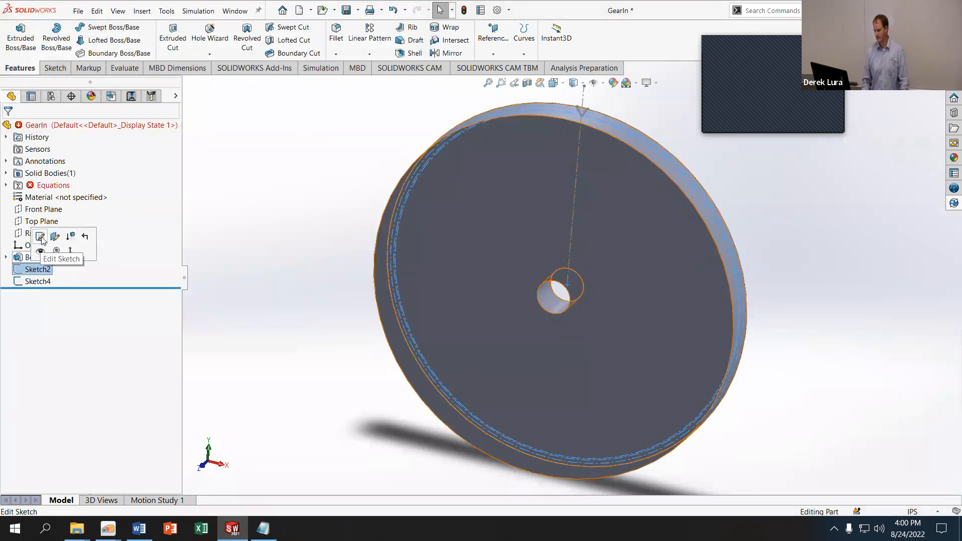
left_click(38, 280)
right_click(34, 269)
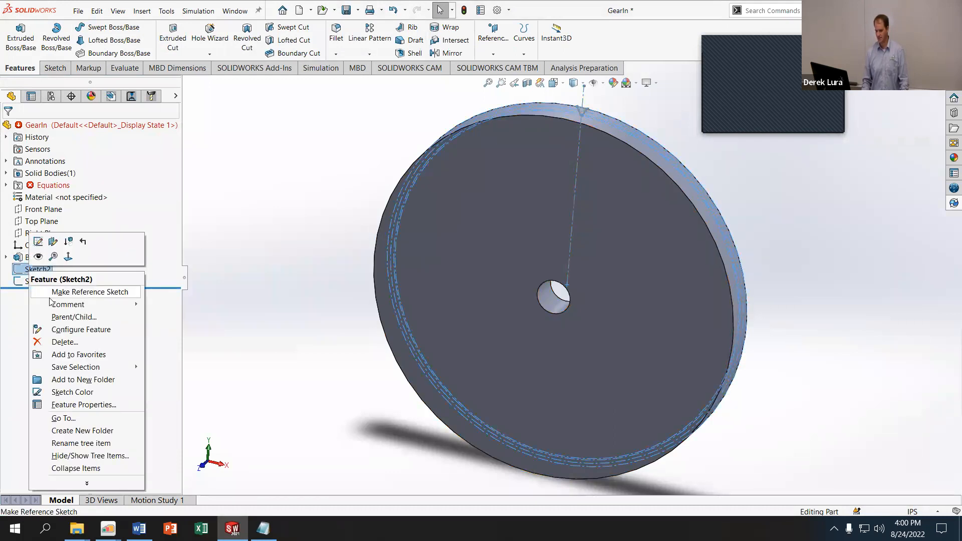
left_click(39, 258)
left_click(39, 281)
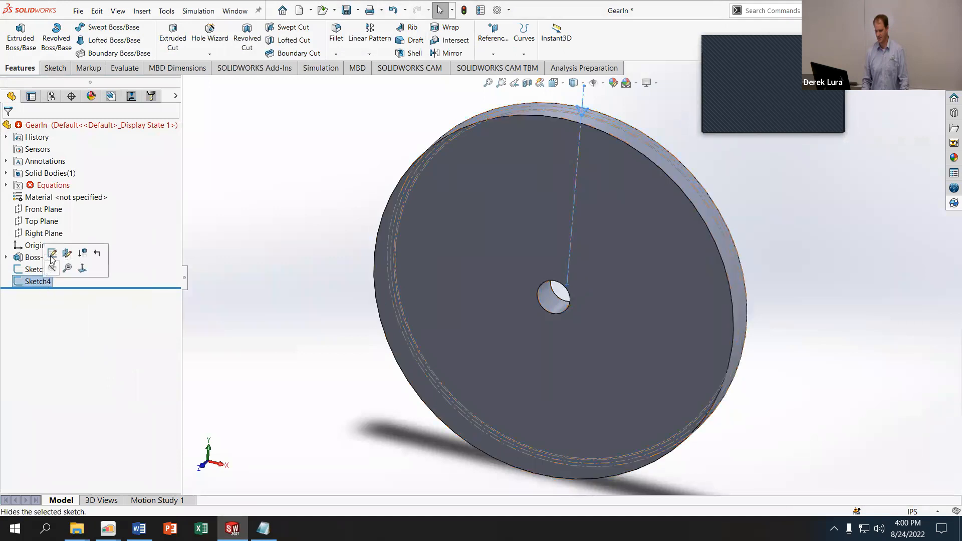
left_click(53, 252)
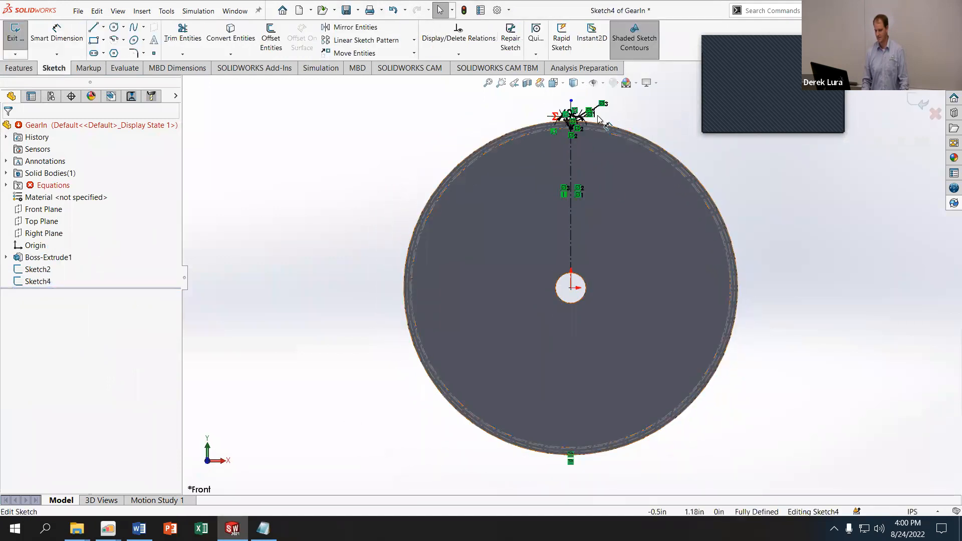
Delete the triangular tooth profile, its dimensions and the vertical centerline from Sketch4
scroll(562, 150, "down", 8)
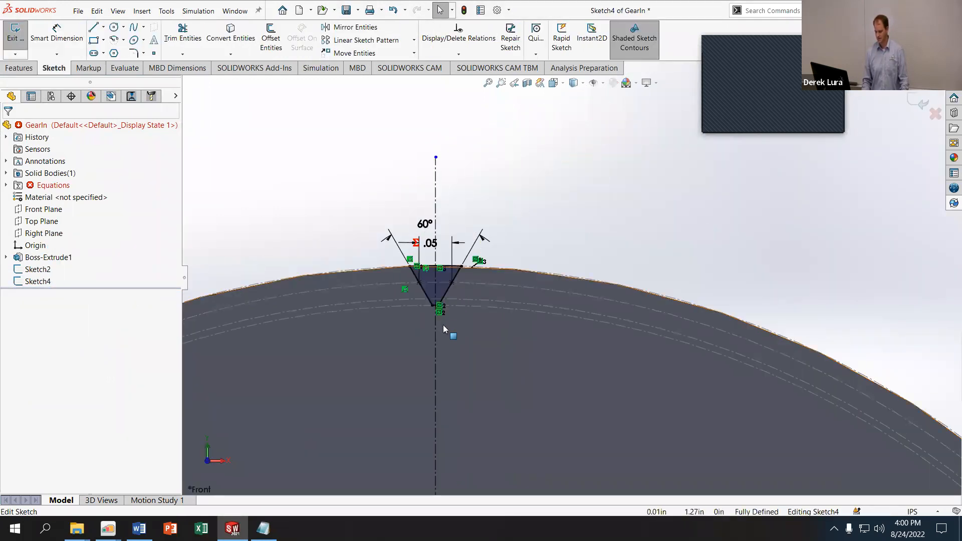
scroll(443, 325, "down", 2)
left_click_drag(337, 129, 617, 379)
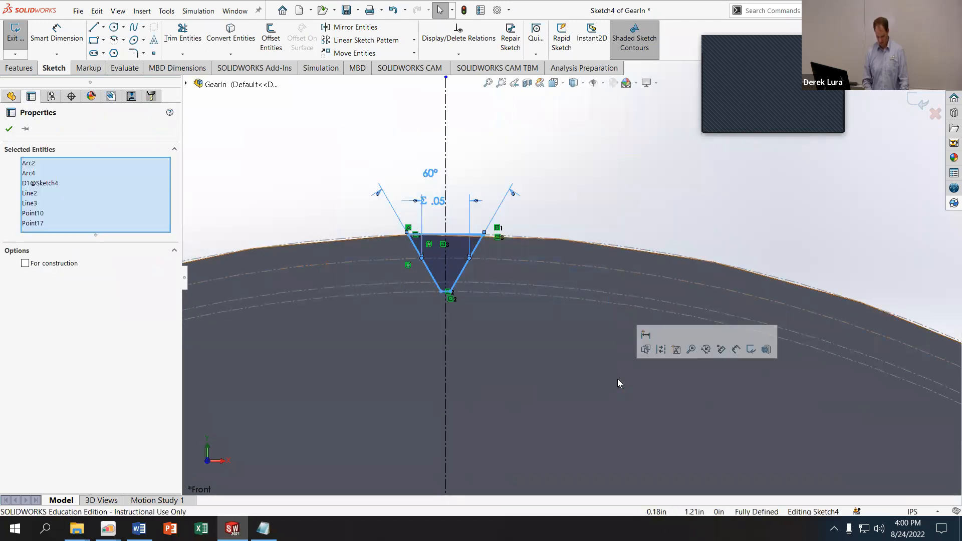
key("Delete")
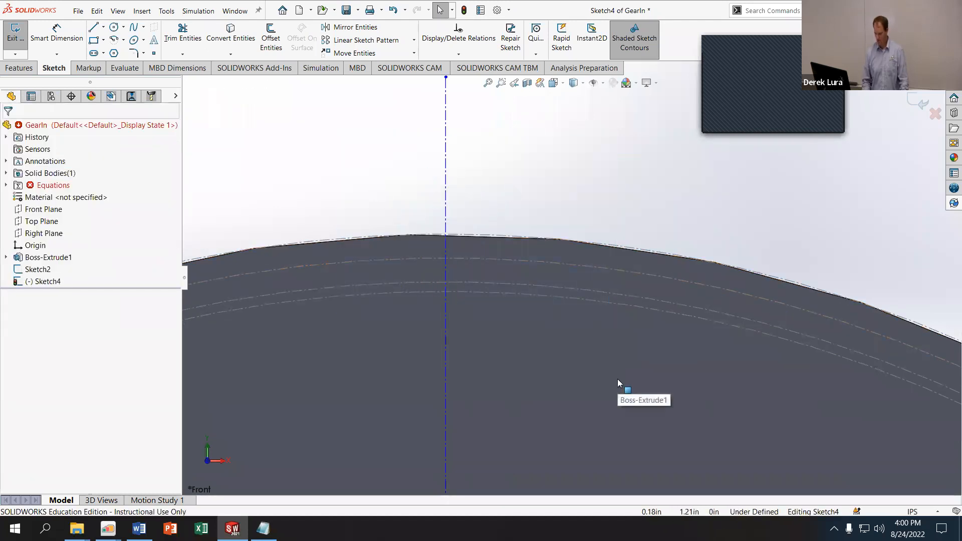
left_click(446, 193)
key("Delete")
scroll(510, 265, "up", 5)
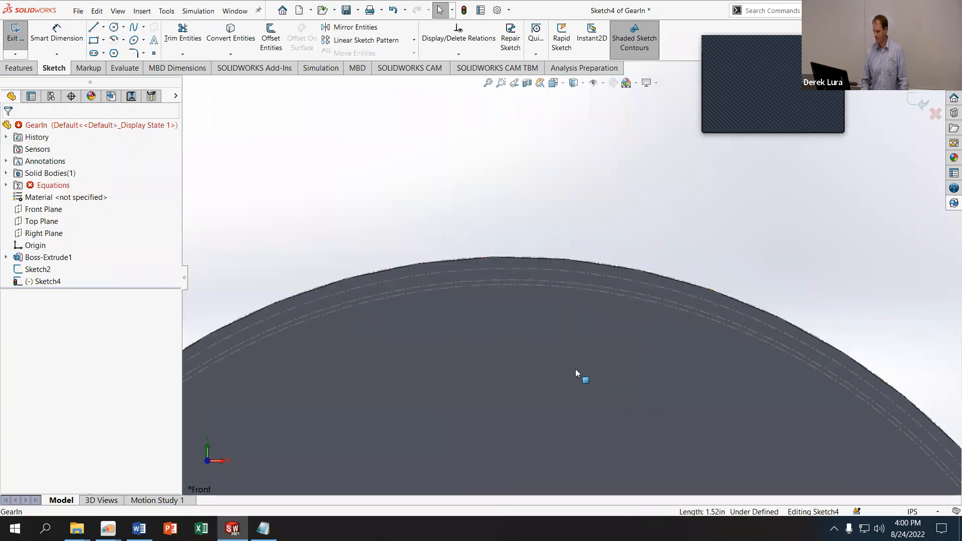
scroll(664, 436, "down", 2)
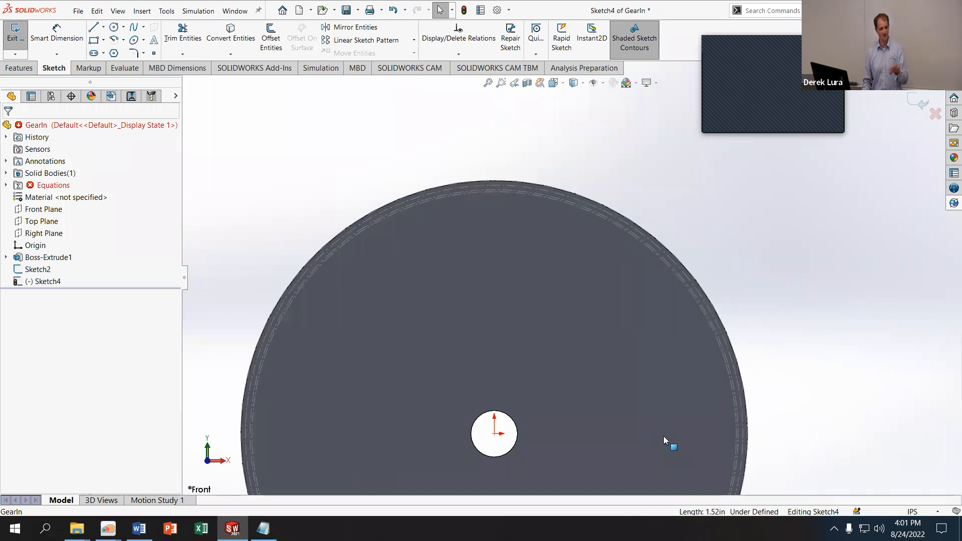
Undo the sketch deletions and restore the deleted Cut-Extrude1 and its circular pattern
key("ctrl+z")
key("ctrl+z")
key("ctrl+z")
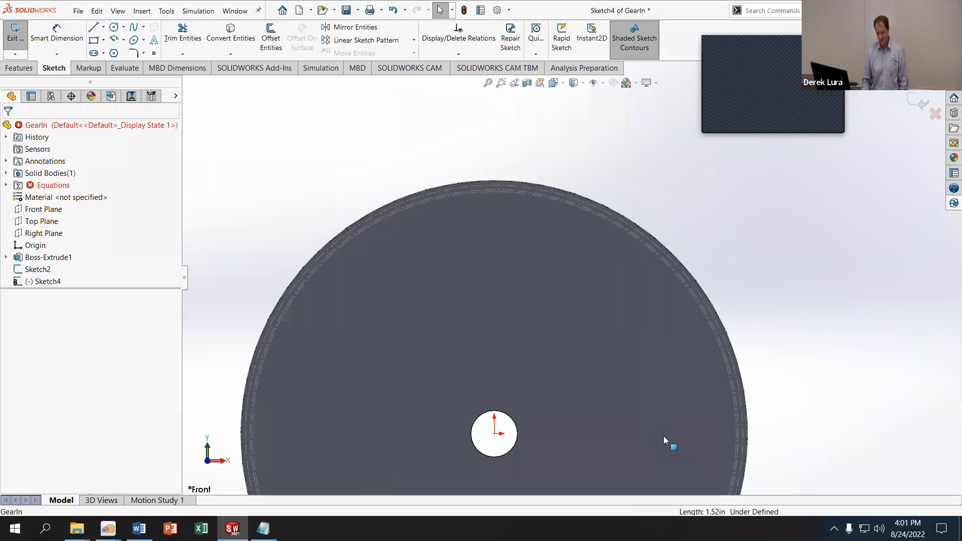
key("ctrl+z")
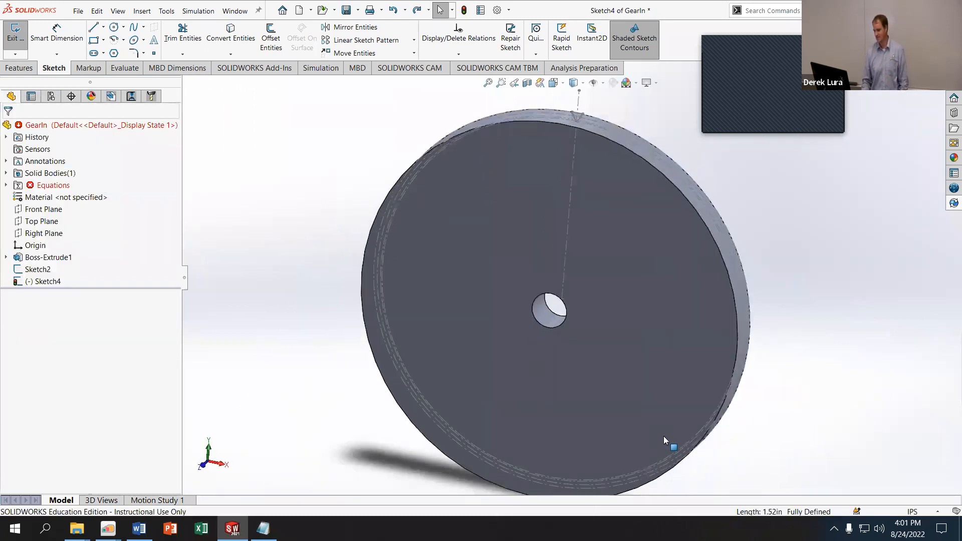
key("ctrl+z")
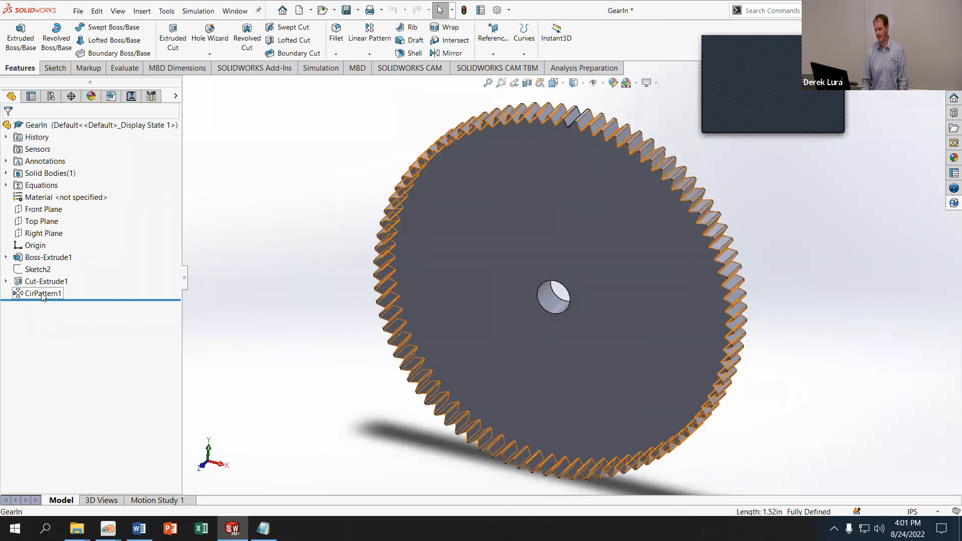
Suppress the Cut-Extrude1 feature together with its circular pattern, keeping the rollback bar at the end of the tree
left_click(50, 282)
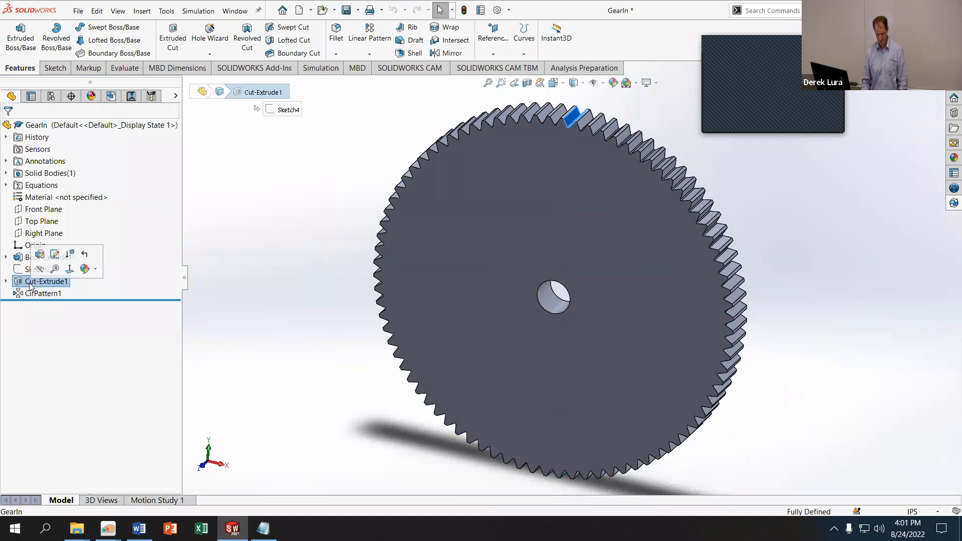
right_click(30, 285)
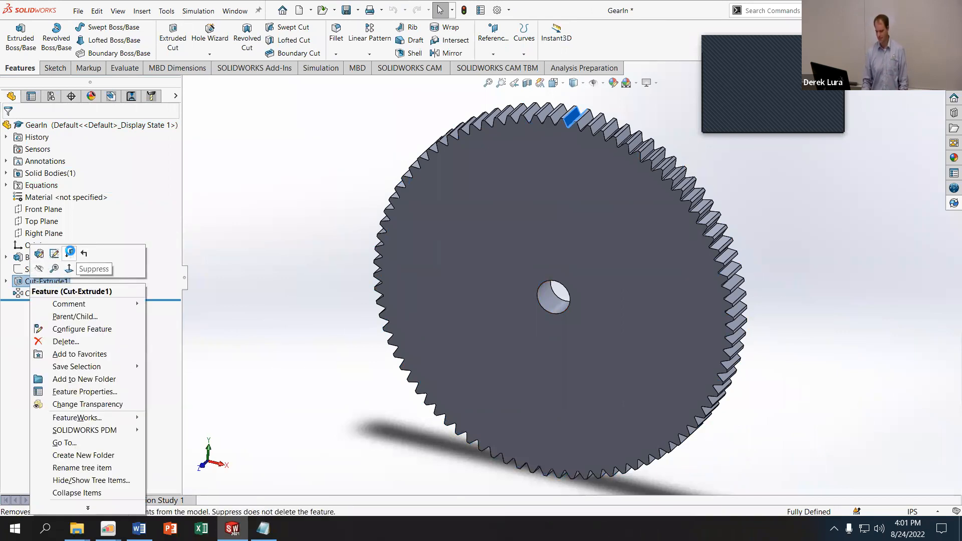
left_click(70, 254)
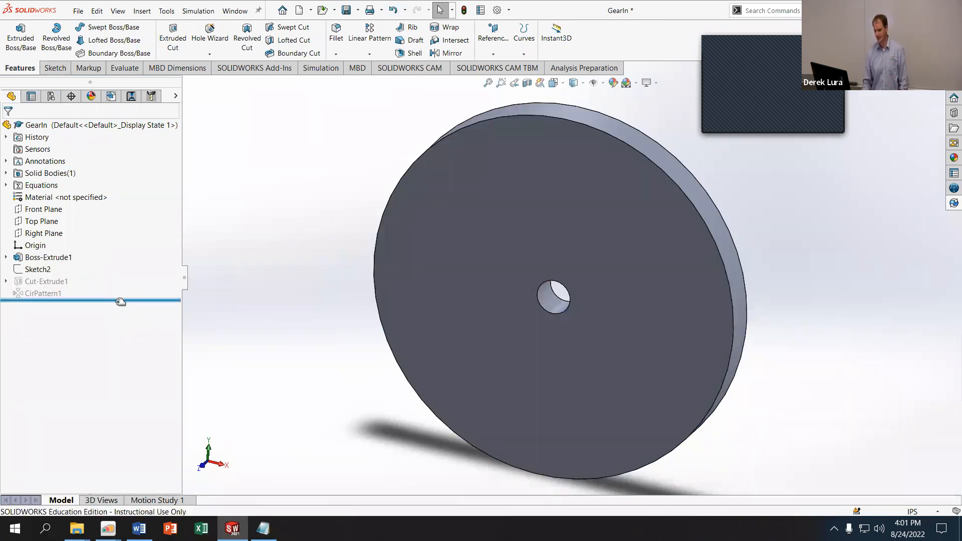
left_click_drag(120, 301, 121, 287)
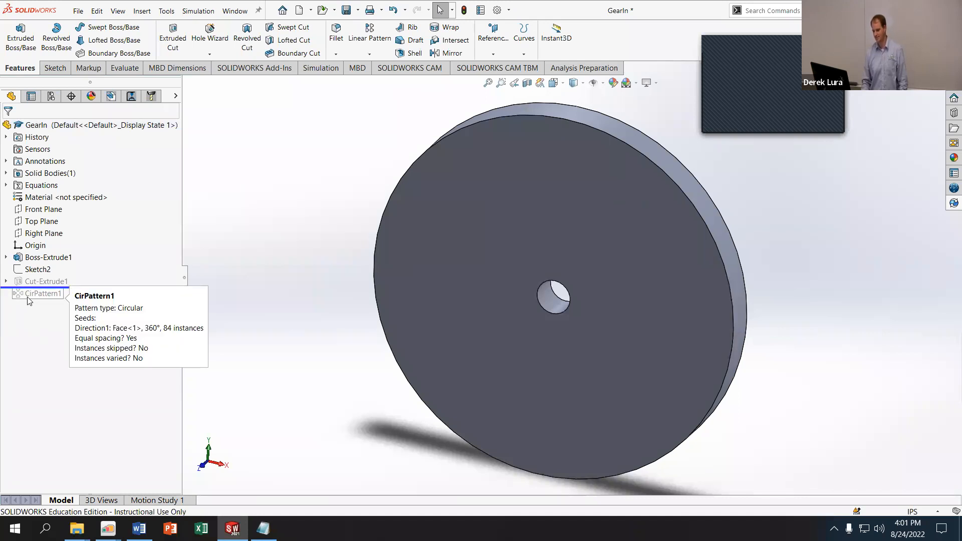
left_click_drag(89, 287, 89, 300)
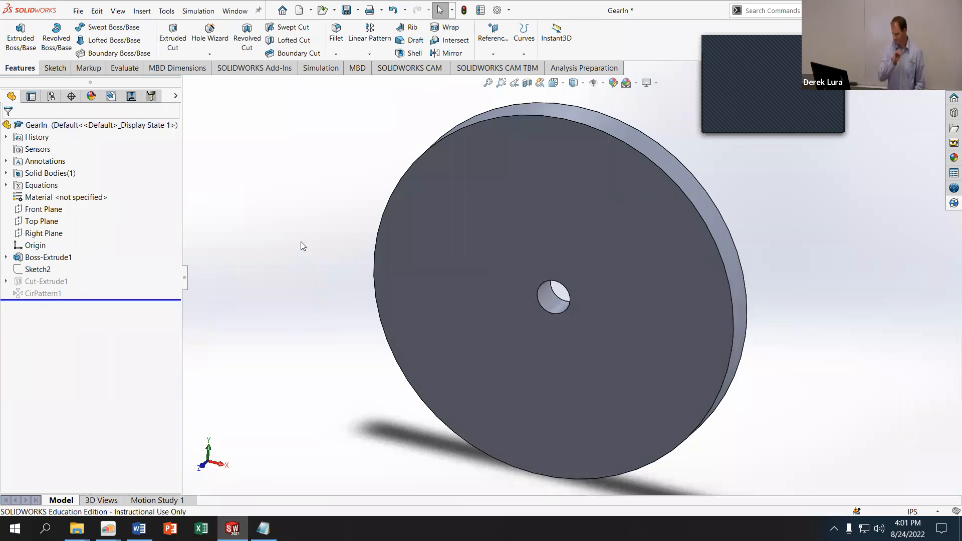
Show Sketch2 and start a new sketch on the Front Plane, focused on the gear's rim
right_click(41, 269)
left_click(53, 257)
middle_click_drag(274, 230, 298, 155)
left_click(43, 209)
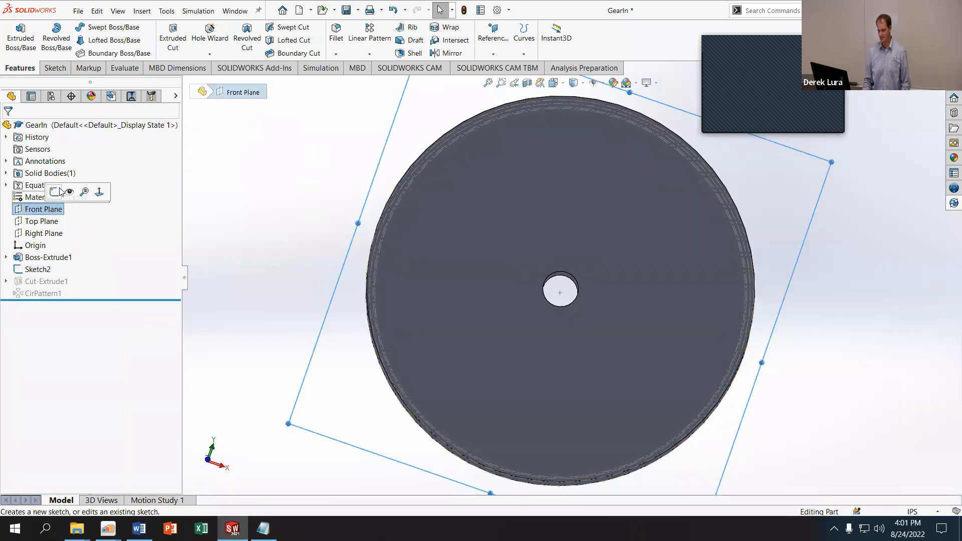
left_click(55, 186)
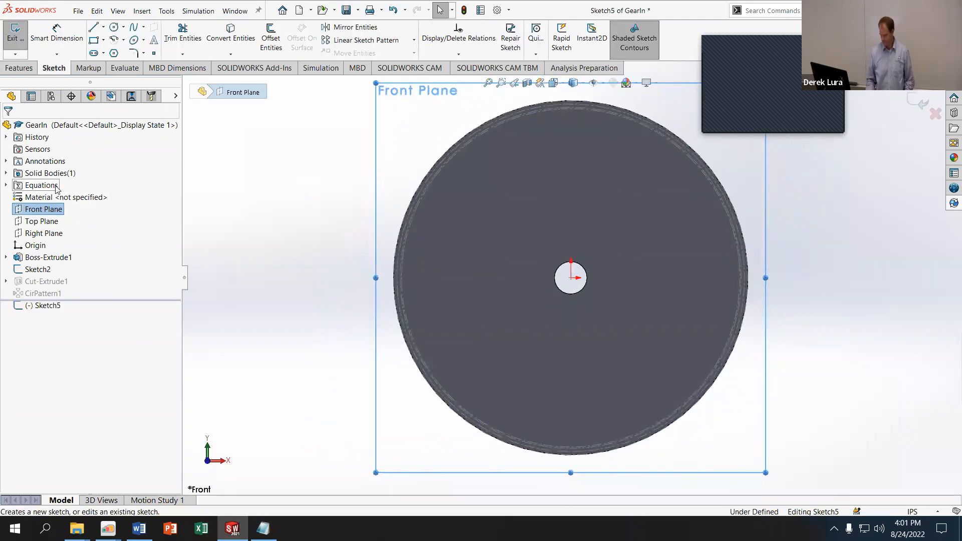
scroll(749, 263, "down", 4)
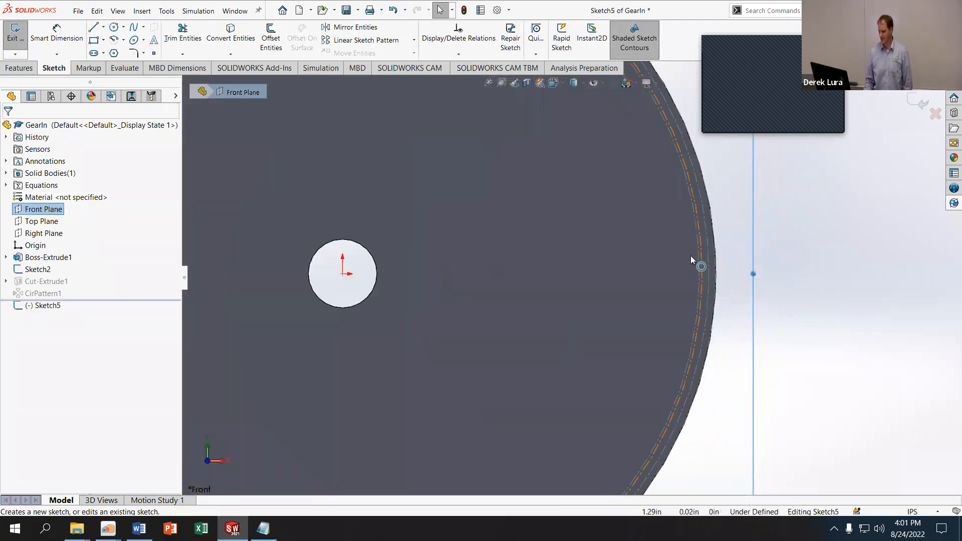
scroll(690, 256, "down", 2)
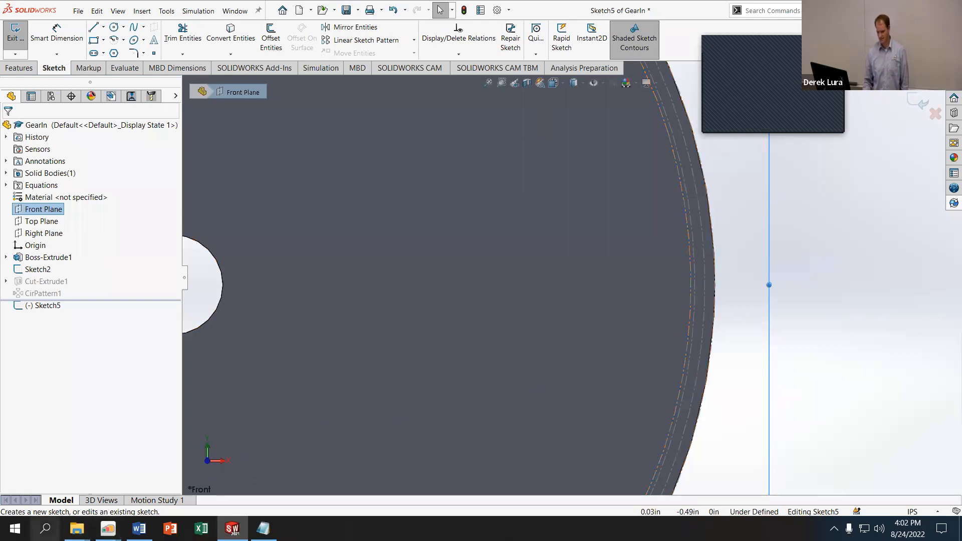
Switch to the Chrome browser and search Google for "involute spline" in a new tab
mouse_move(108, 528)
left_click(191, 471)
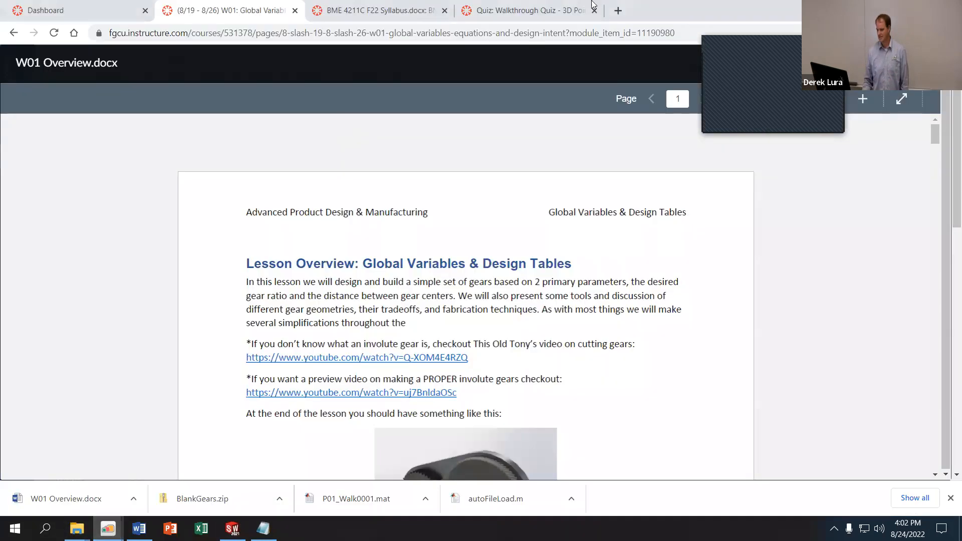
left_click(618, 10)
type("involute")
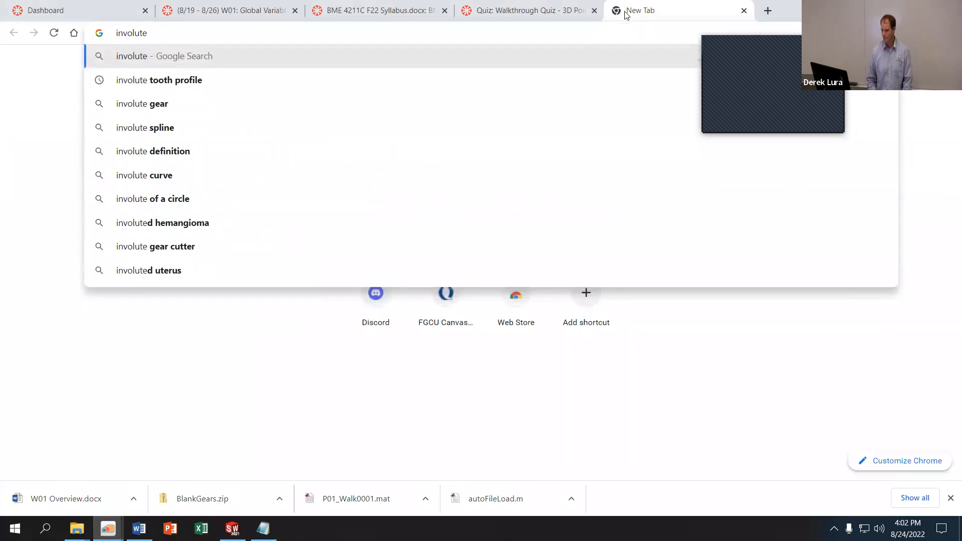
key("Down")
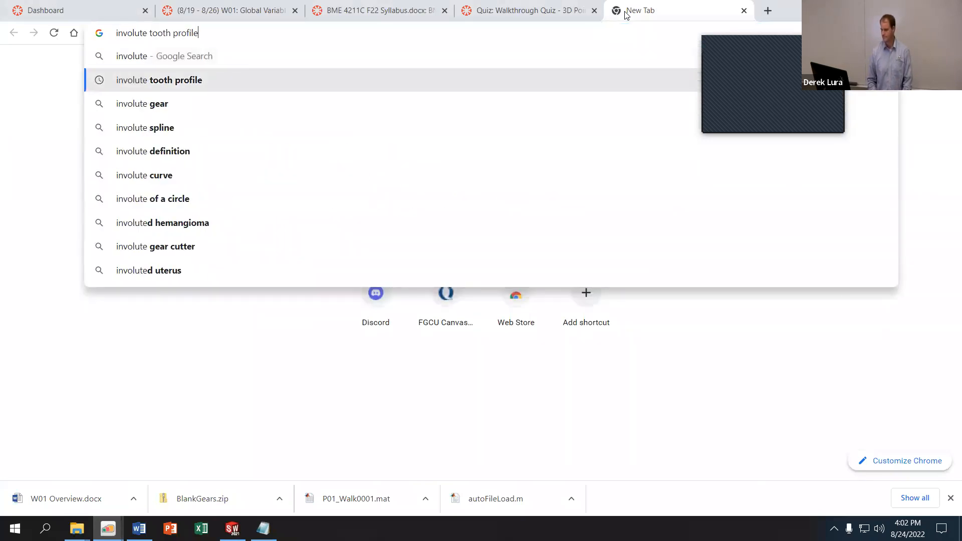
key("Down")
key("Down")
key("Return")
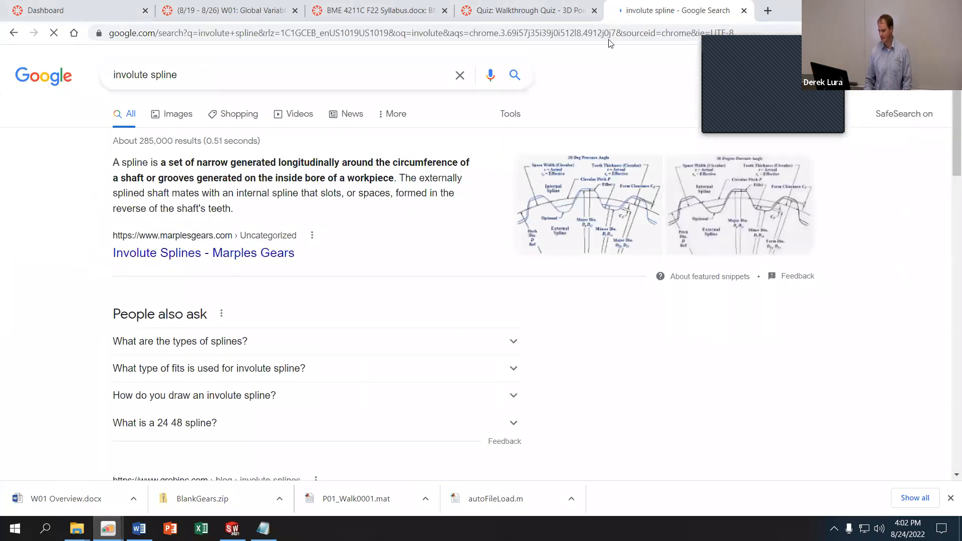
Look through the image results for involute spline, and return to the web results to check them
left_click(191, 124)
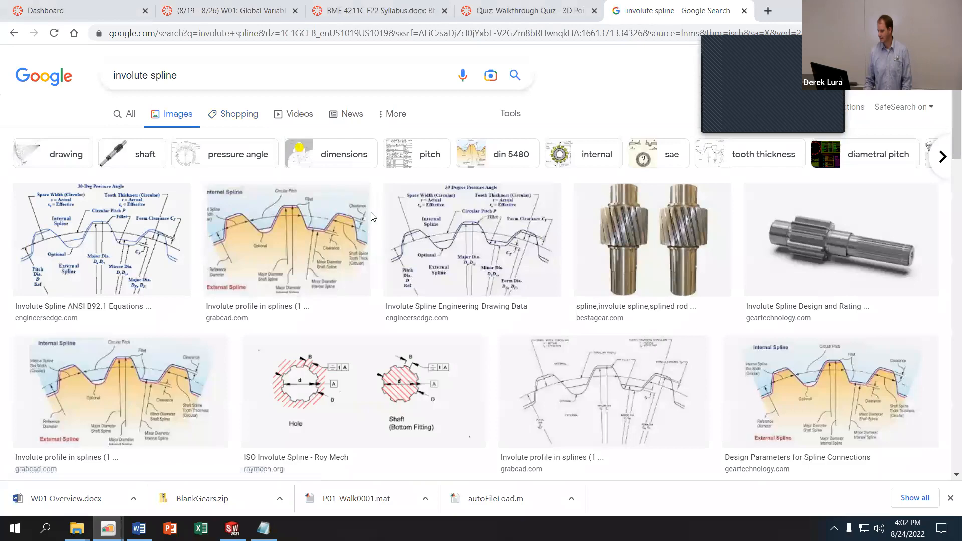
scroll(374, 218, "down", 8)
scroll(376, 221, "down", 20)
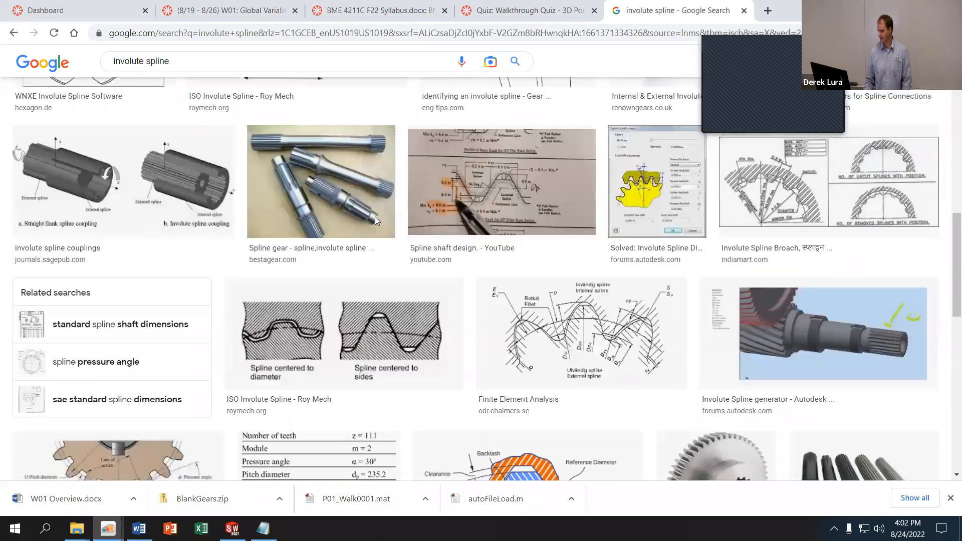
scroll(375, 221, "down", 20)
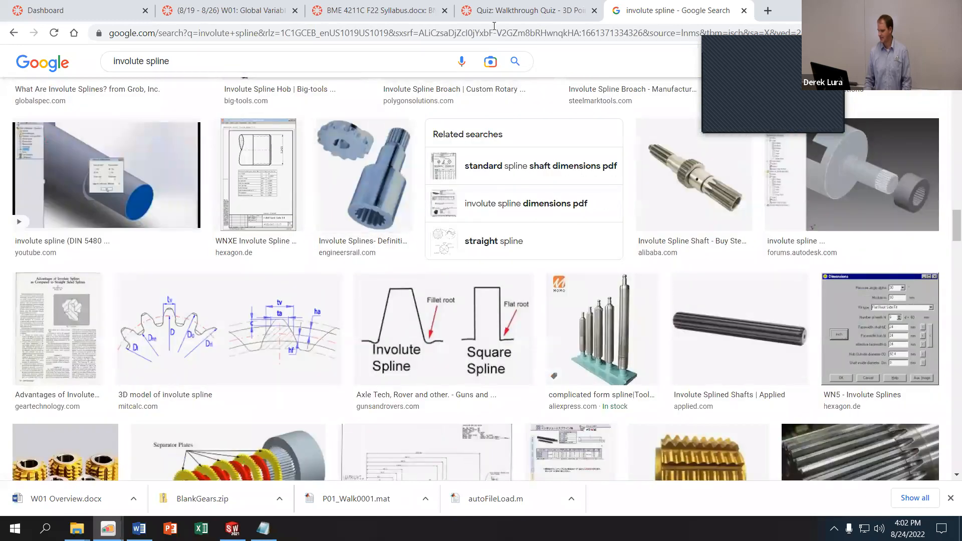
left_click(498, 33)
left_click(13, 34)
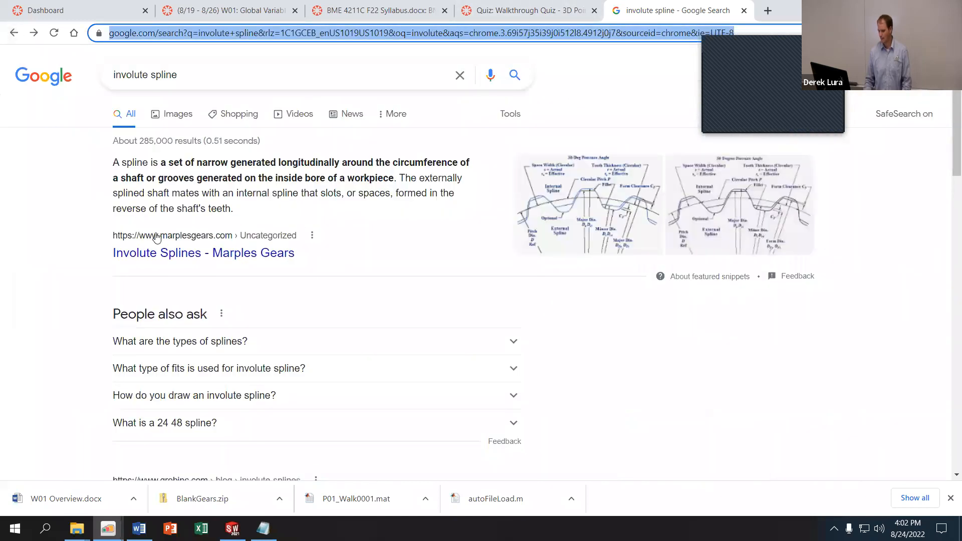
scroll(183, 261, "down", 5)
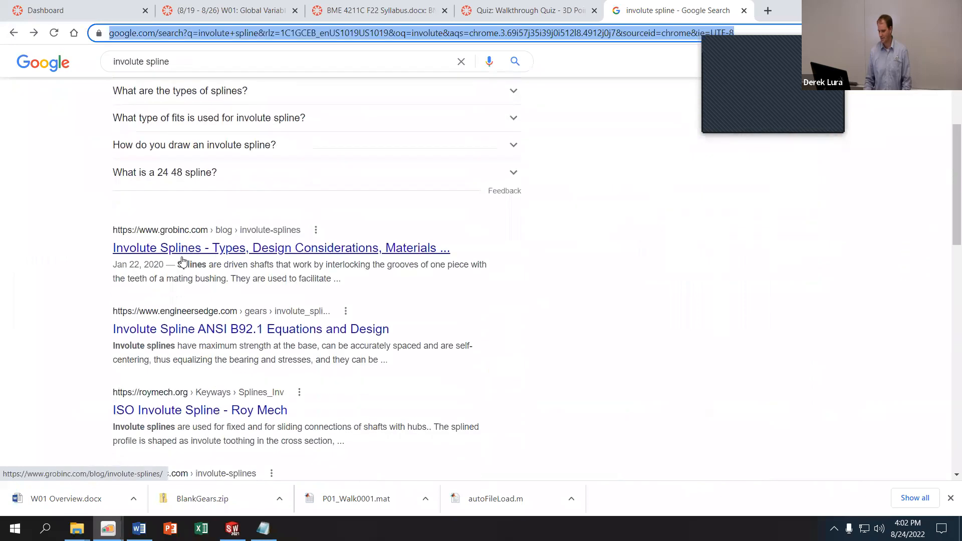
scroll(189, 218, "up", 5)
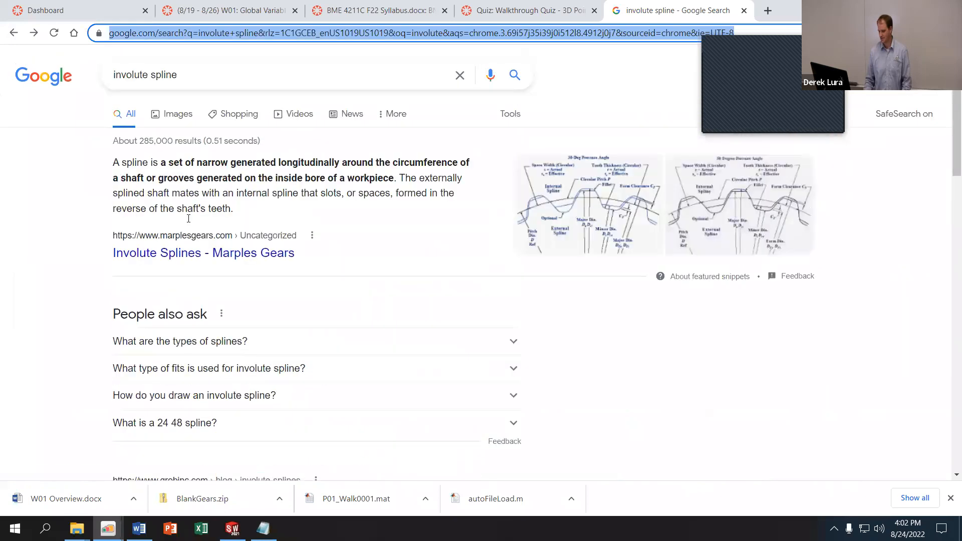
Change the search to "involute" and examine the circle involute and Wikipedia involute gear images
double_click(160, 79)
key("BackSpace")
key("Return")
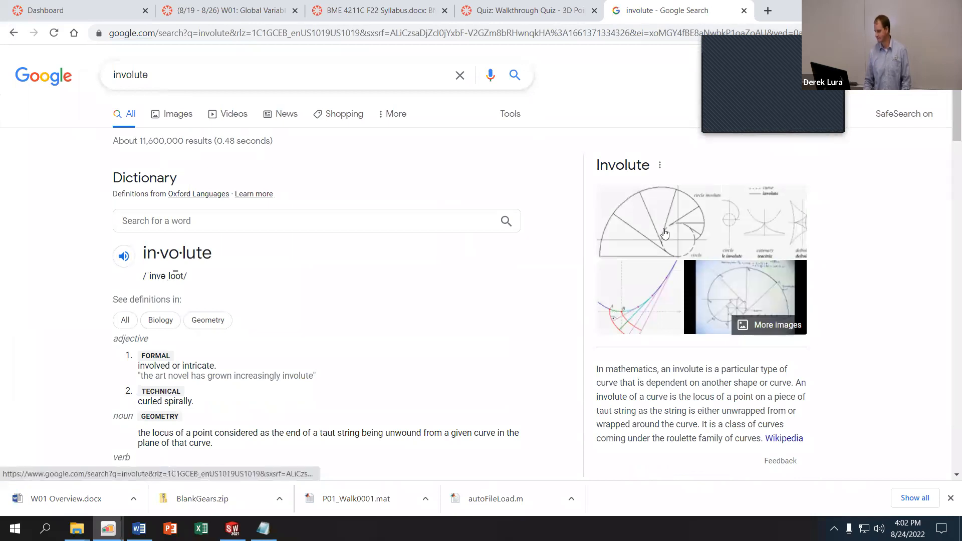
left_click(665, 234)
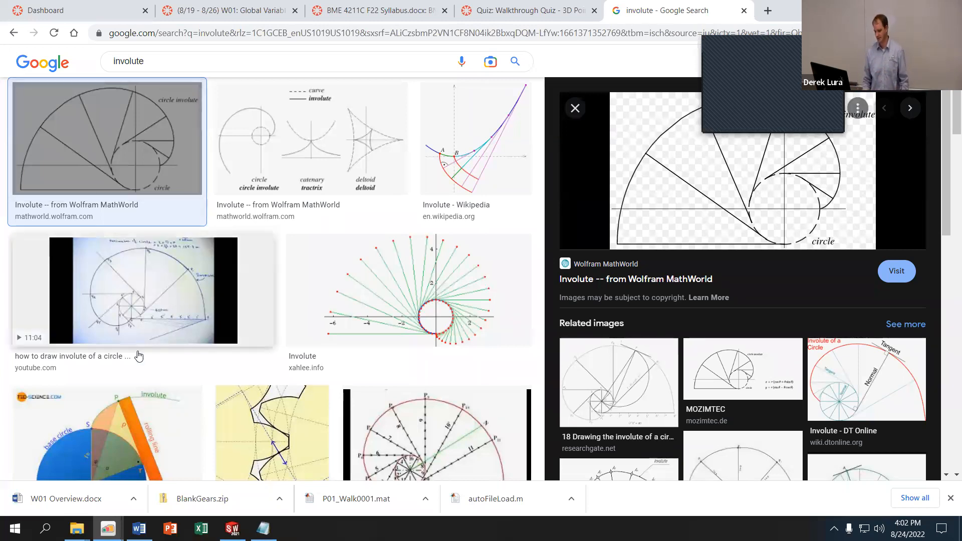
left_click(273, 436)
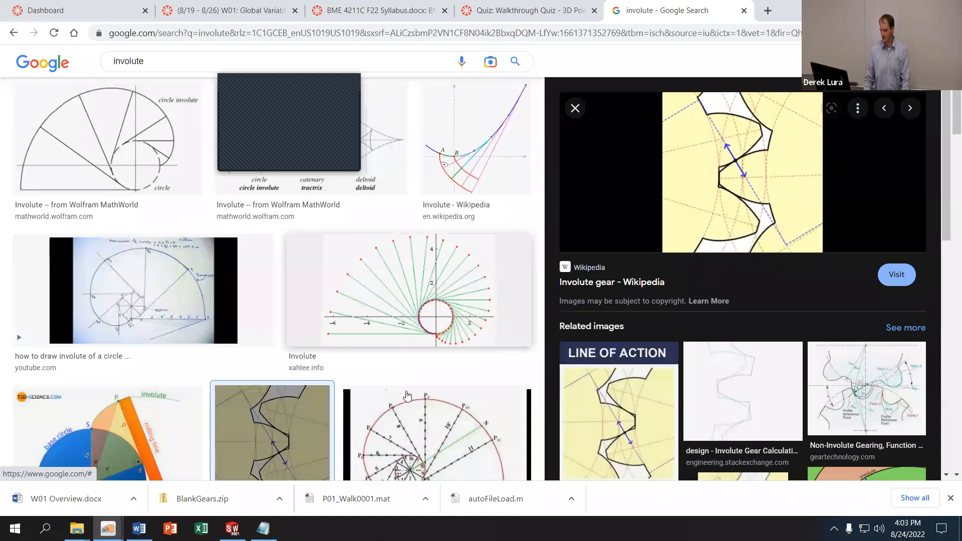
Switch back to SOLIDWORKS and start an Equation Driven Curve in the open sketch with the equation type set to Parametric
left_click(140, 527)
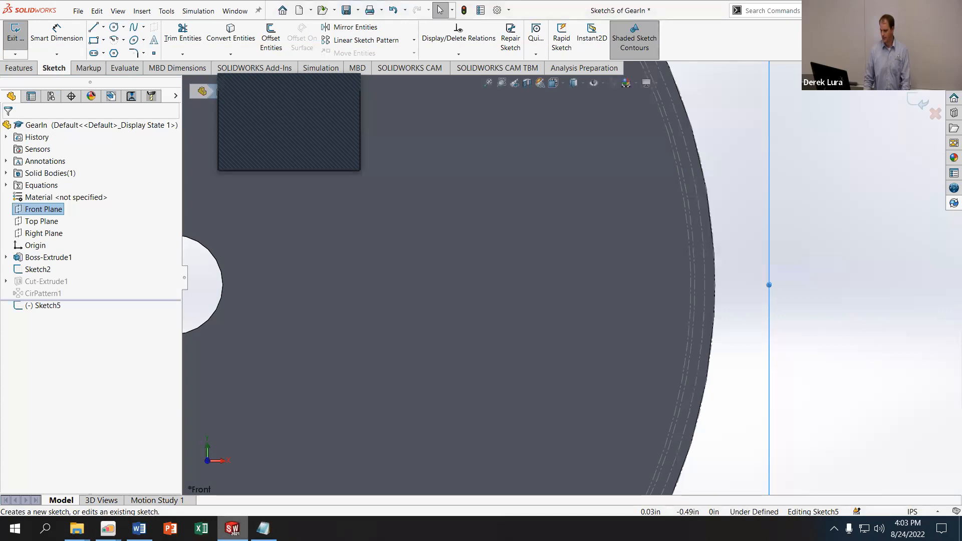
left_click(232, 528)
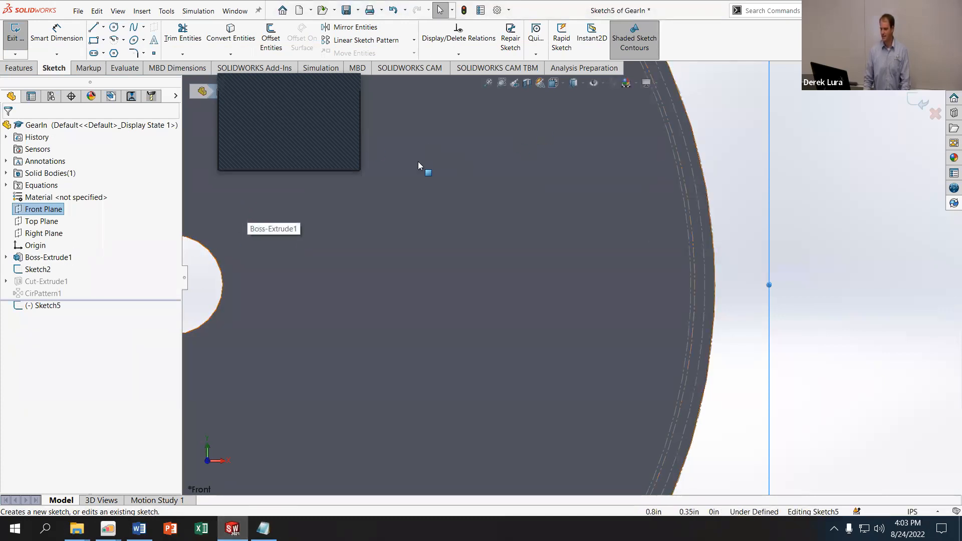
left_click(780, 11)
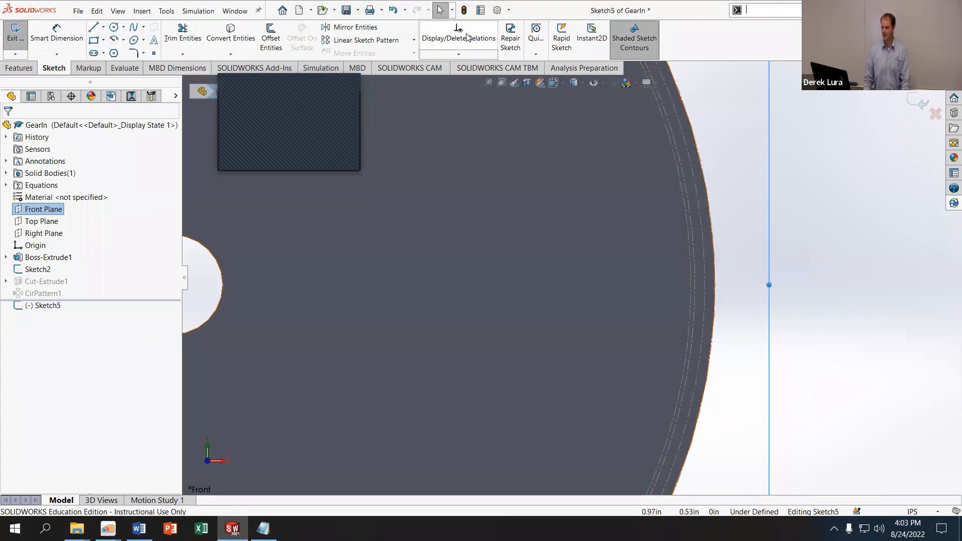
left_click(651, 46)
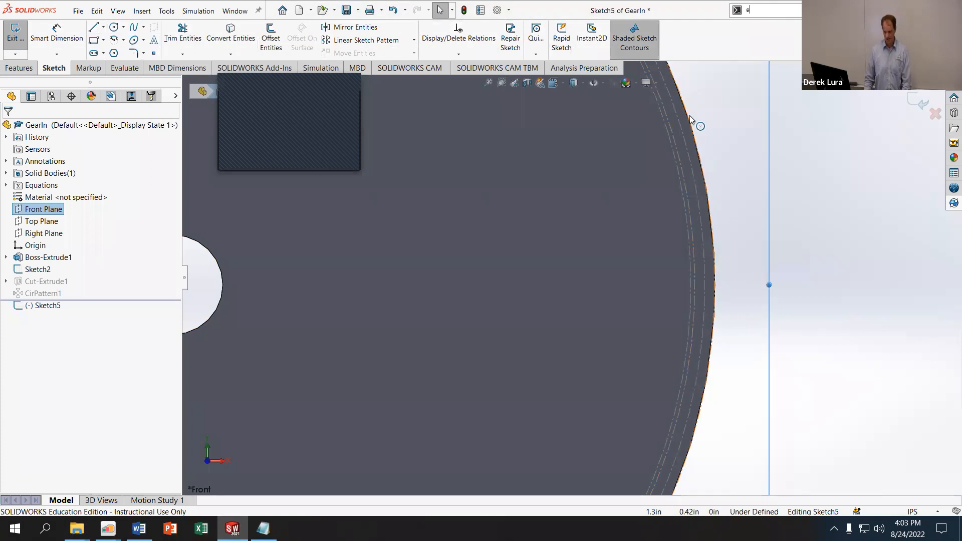
type("eq")
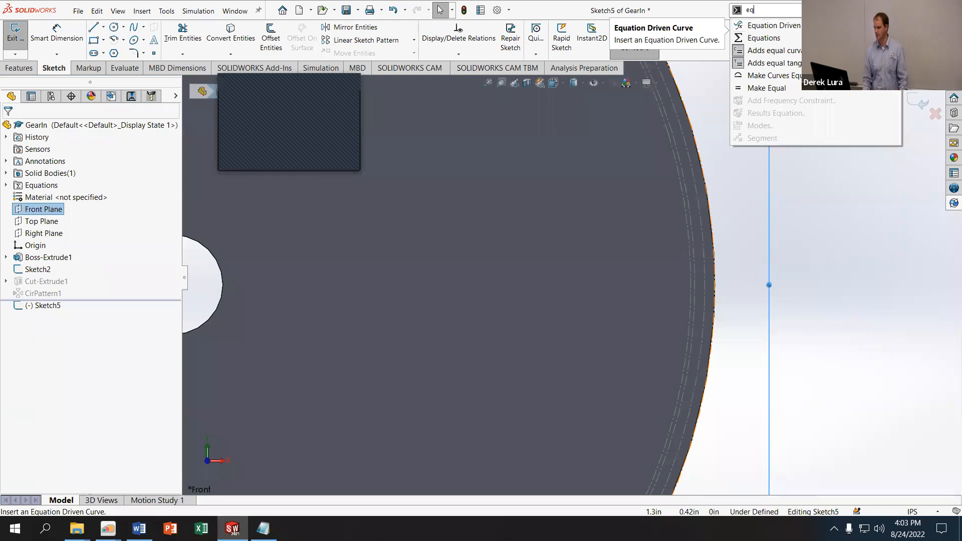
left_click(894, 10)
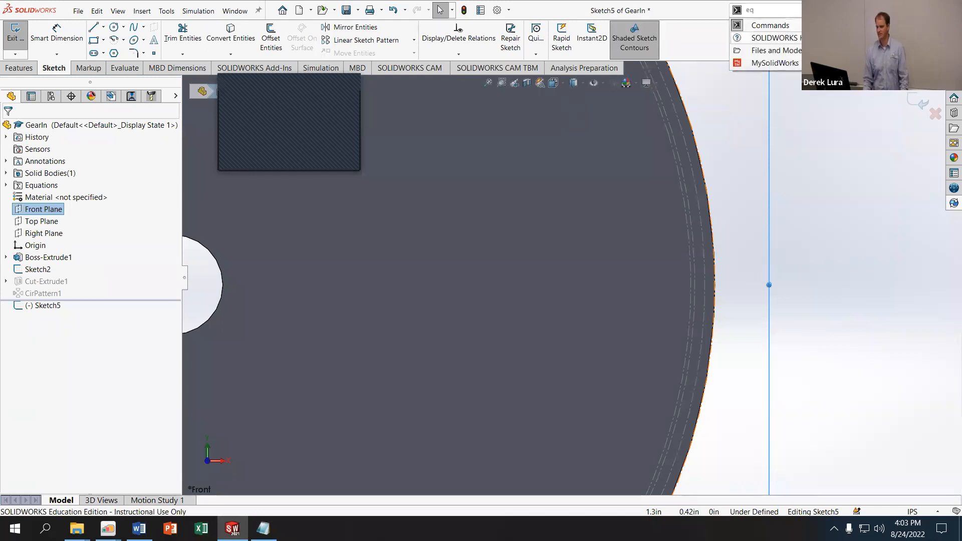
left_click(812, 25)
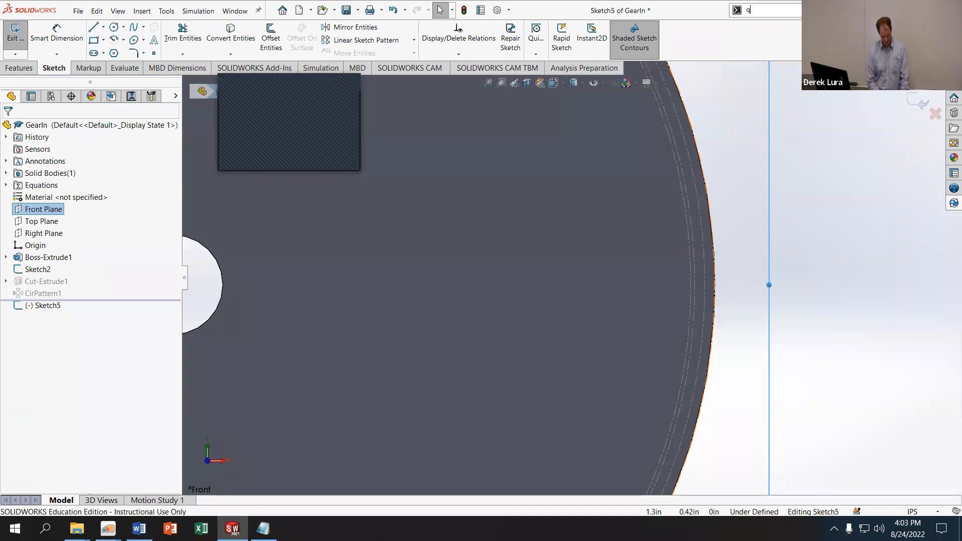
type("qu")
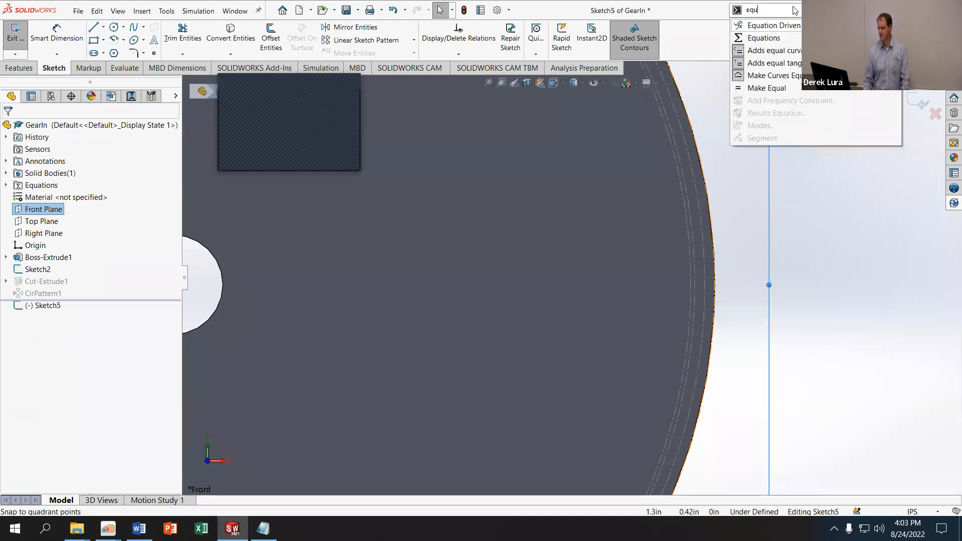
left_click(776, 26)
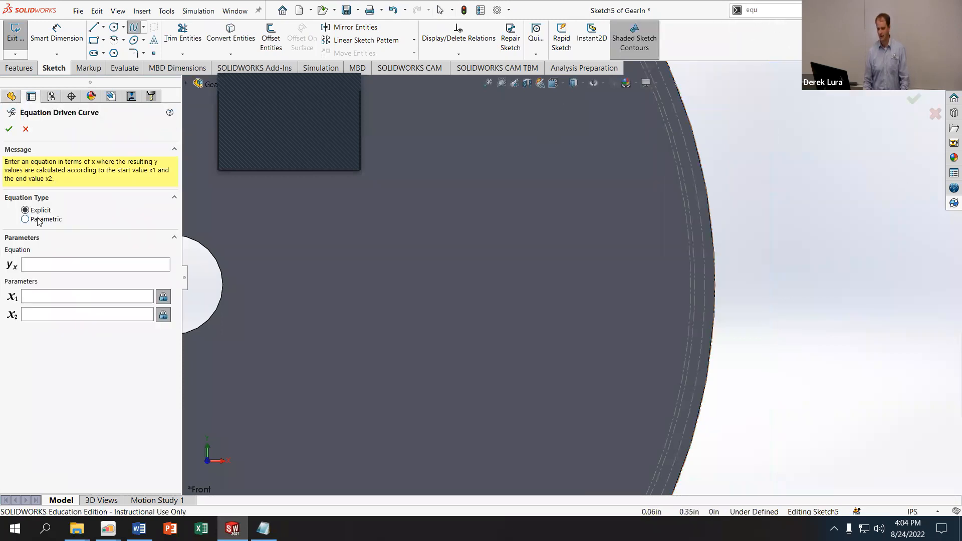
left_click(39, 220)
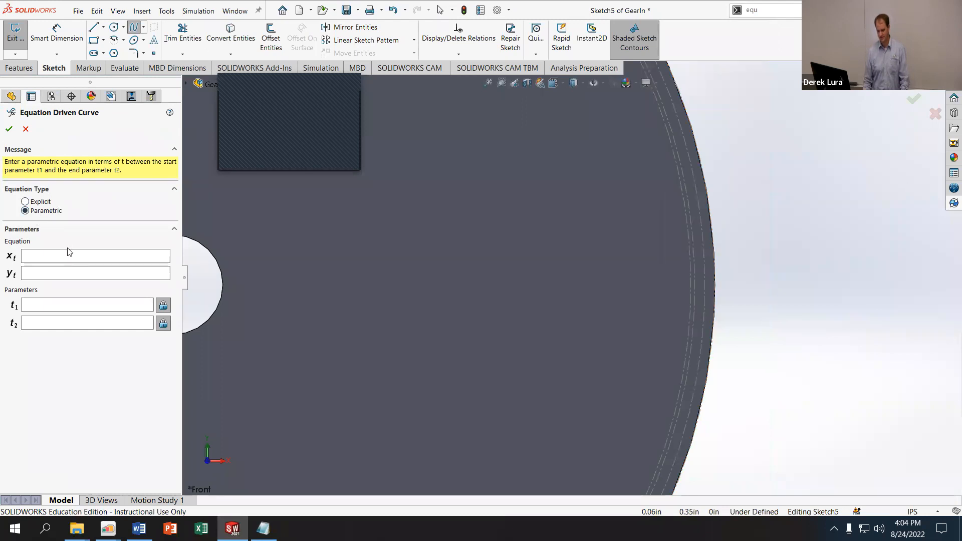
Switch to the Word lesson document and find the parametric Xt and Yt equations in Part 5: Creating an Involute Profile
left_click(139, 529)
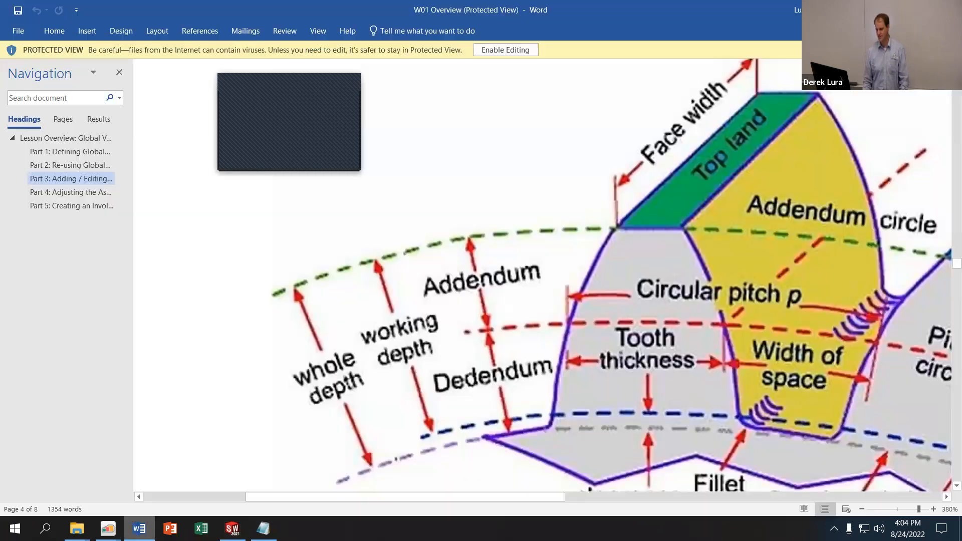
scroll(778, 262, "down", 10)
scroll(746, 292, "down", 5)
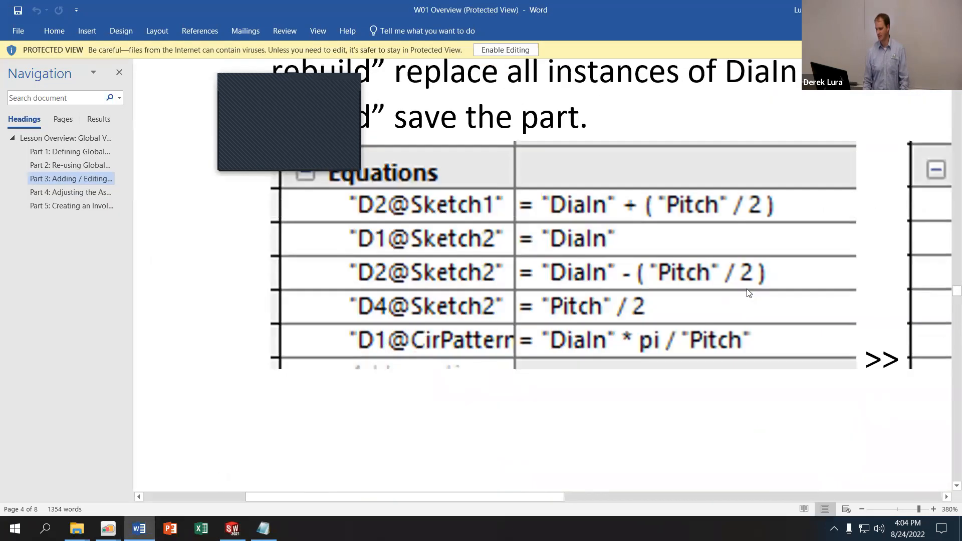
scroll(742, 296, "down", 5)
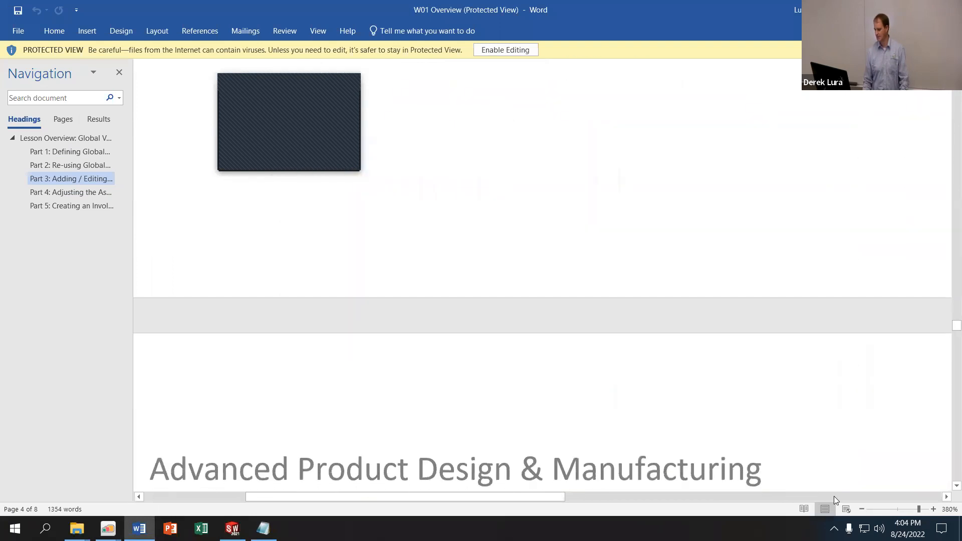
left_click(862, 510)
left_click(861, 509)
left_click(861, 509)
left_click(862, 510)
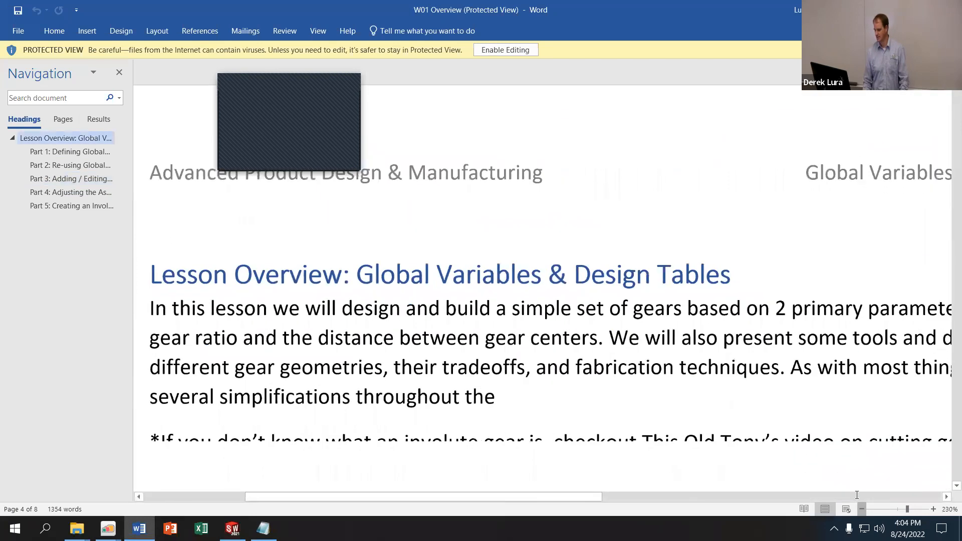
left_click(861, 509)
scroll(784, 353, "down", 20)
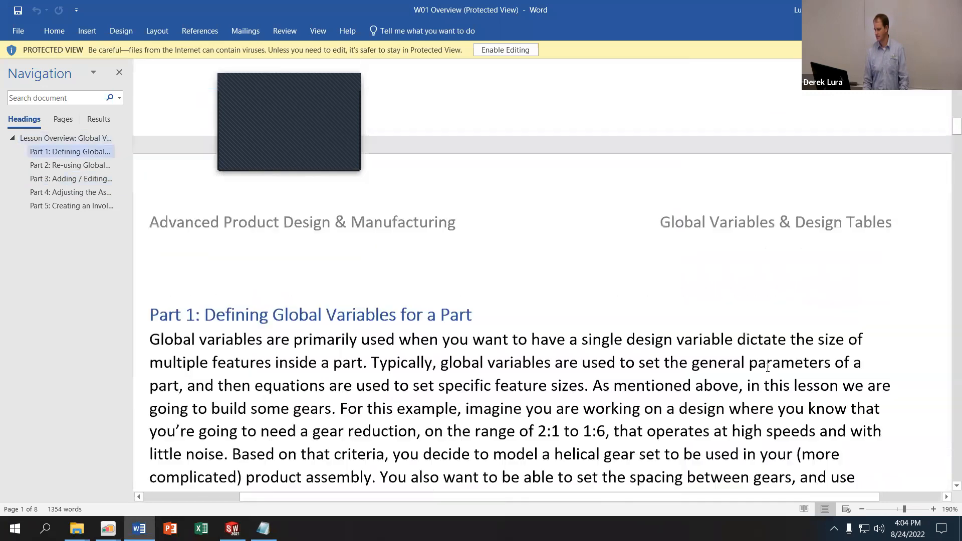
scroll(772, 372, "down", 20)
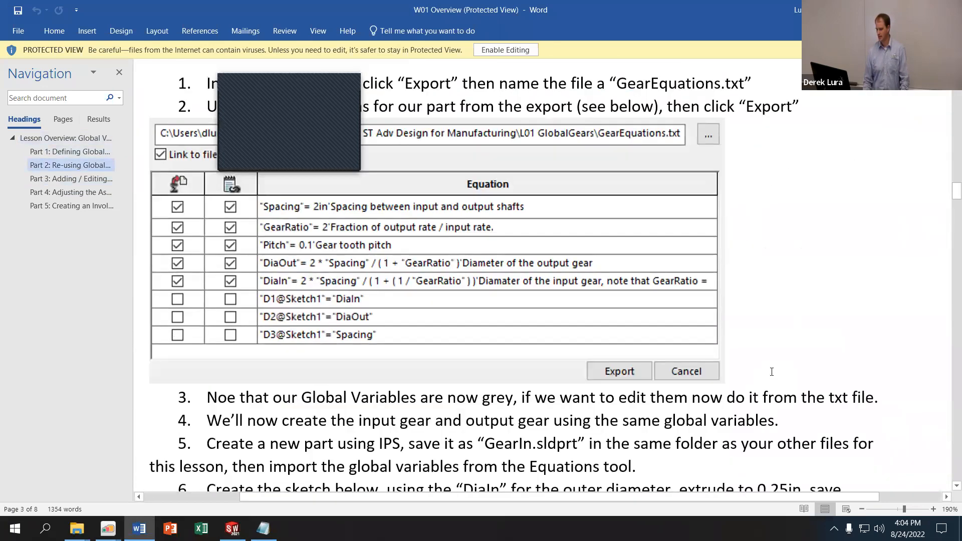
scroll(770, 375, "down", 20)
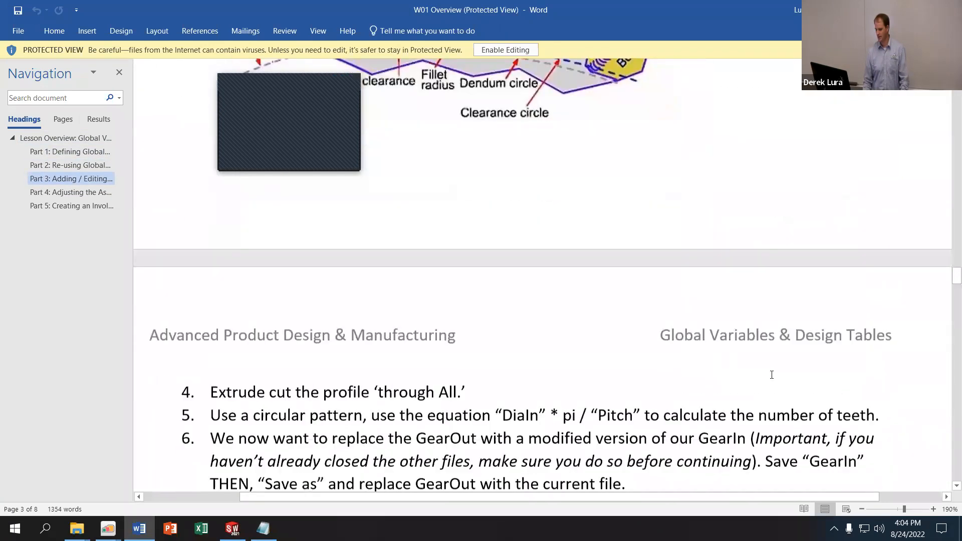
scroll(772, 375, "down", 15)
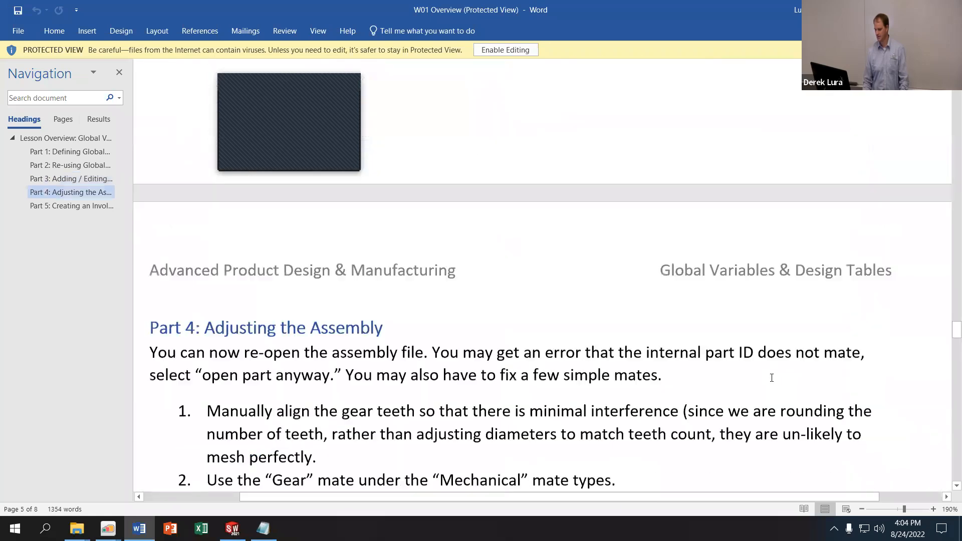
scroll(771, 381, "down", 20)
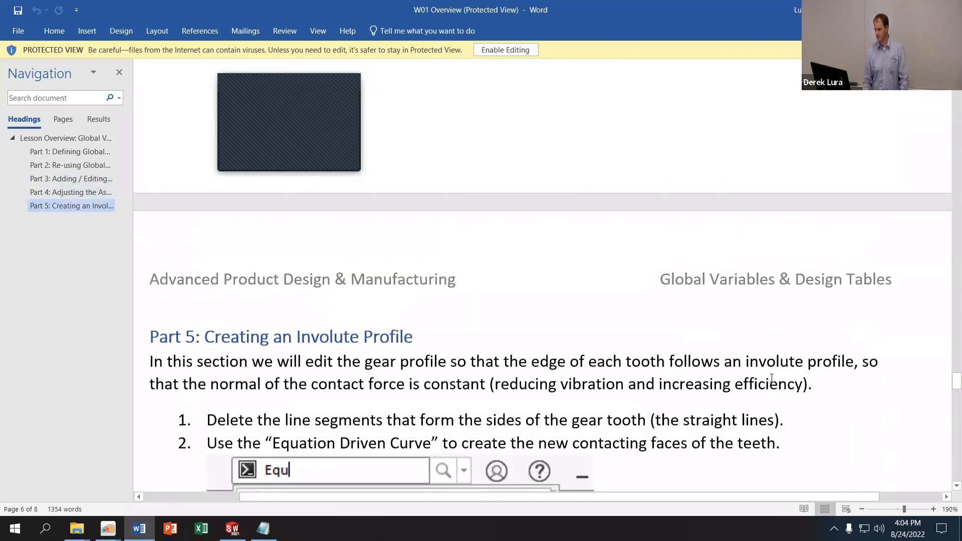
scroll(771, 378, "up", 4)
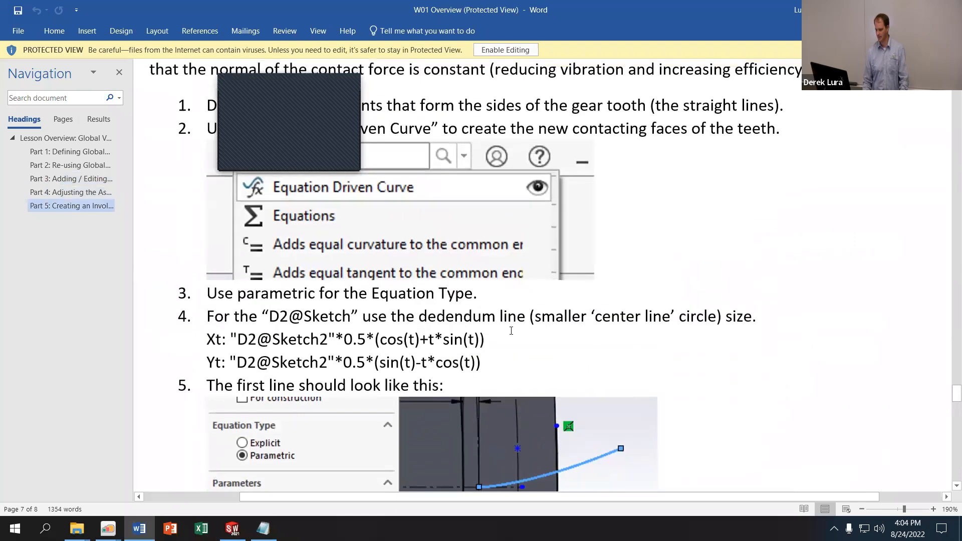
Copy the Xt equation "D2@Sketch2"*0.5*(cos(t)+t*sin(t)) into the SOLIDWORKS curve's x equation, and cancel the curve
left_click_drag(509, 336, 231, 340)
key("ctrl+c")
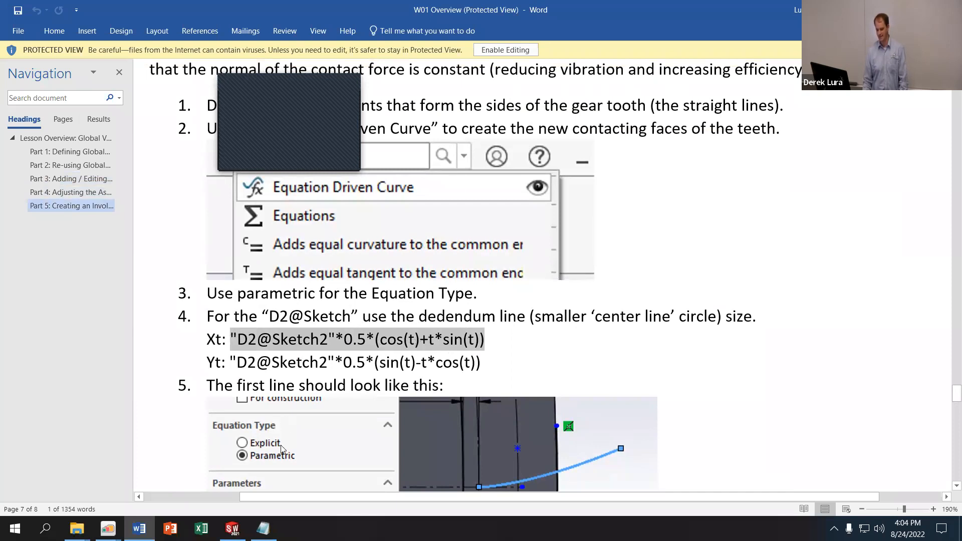
left_click(263, 528)
left_click(232, 528)
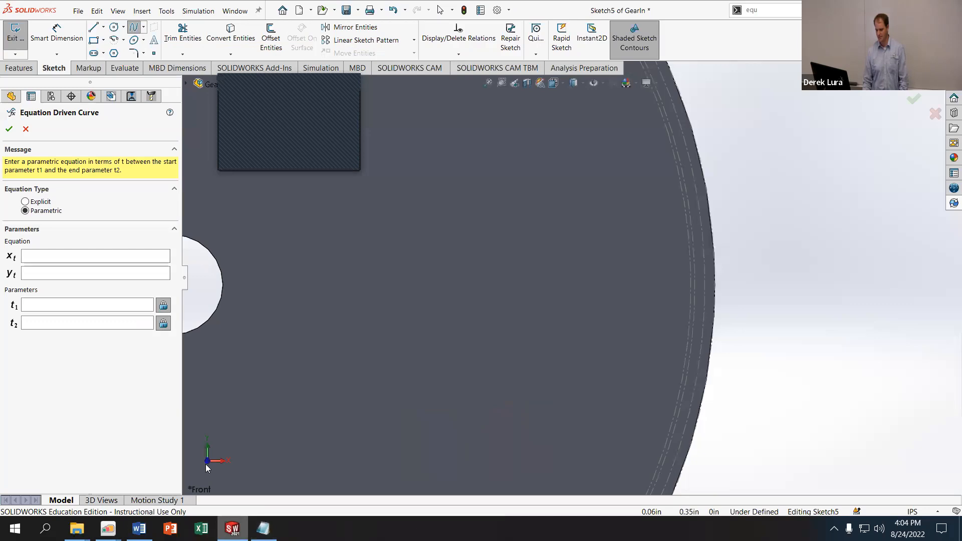
left_click(99, 256)
key("ctrl+v")
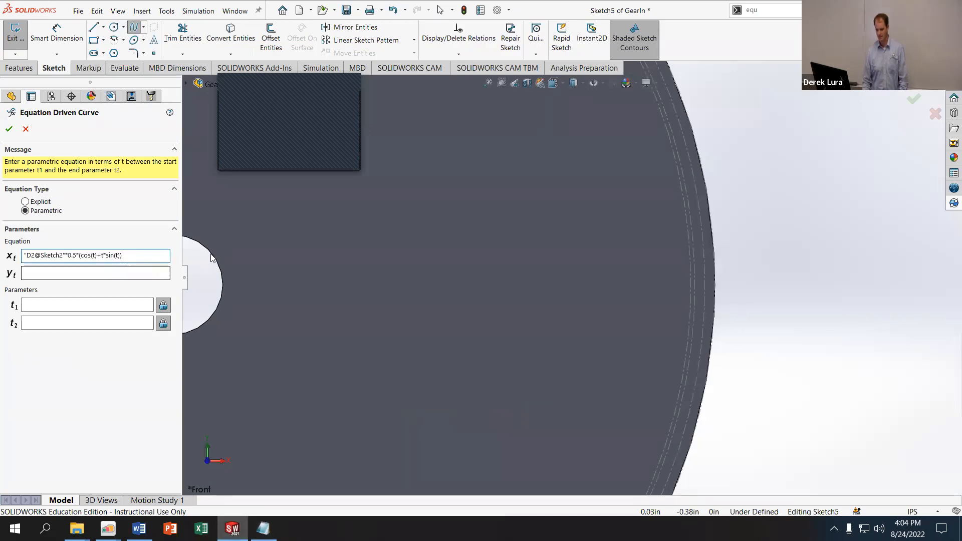
left_click_drag(40, 255, 64, 255)
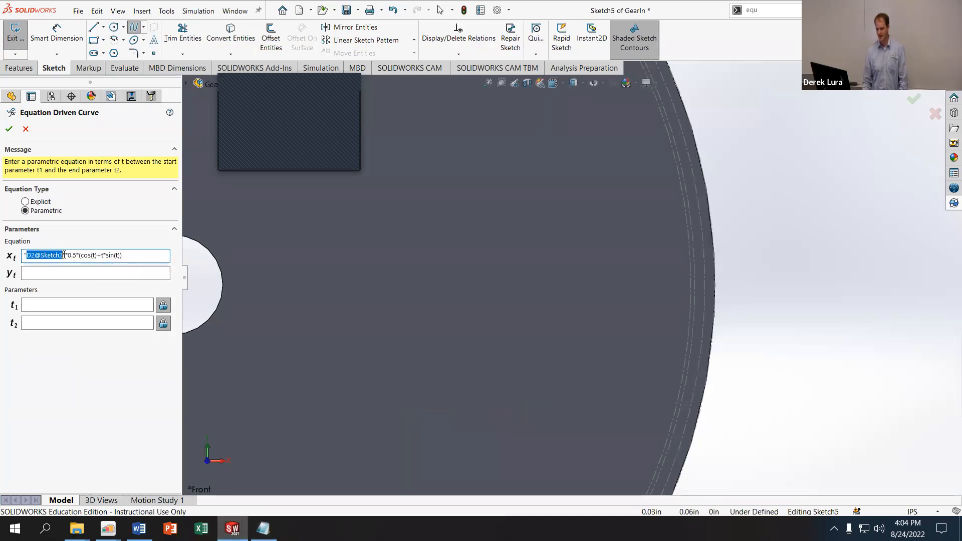
scroll(601, 299, "up", 5)
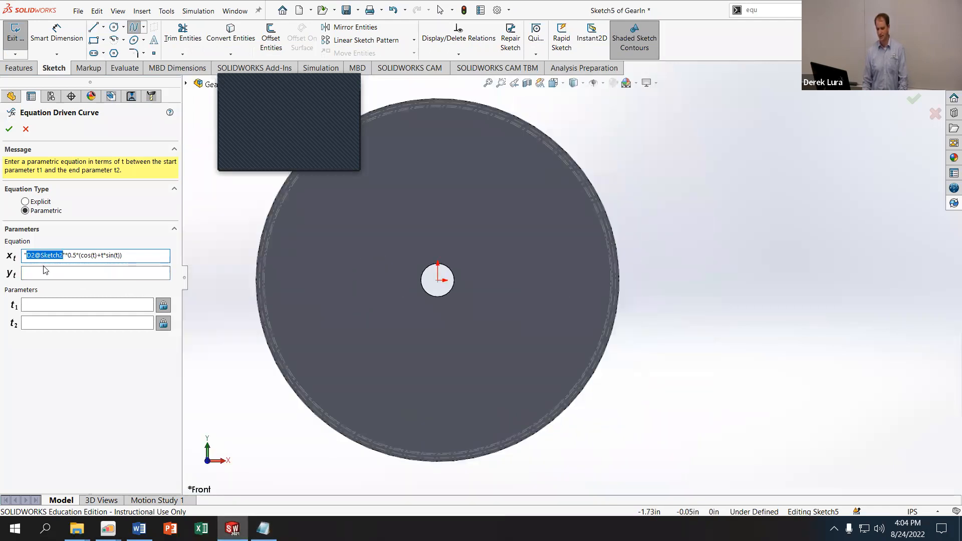
left_click(26, 129)
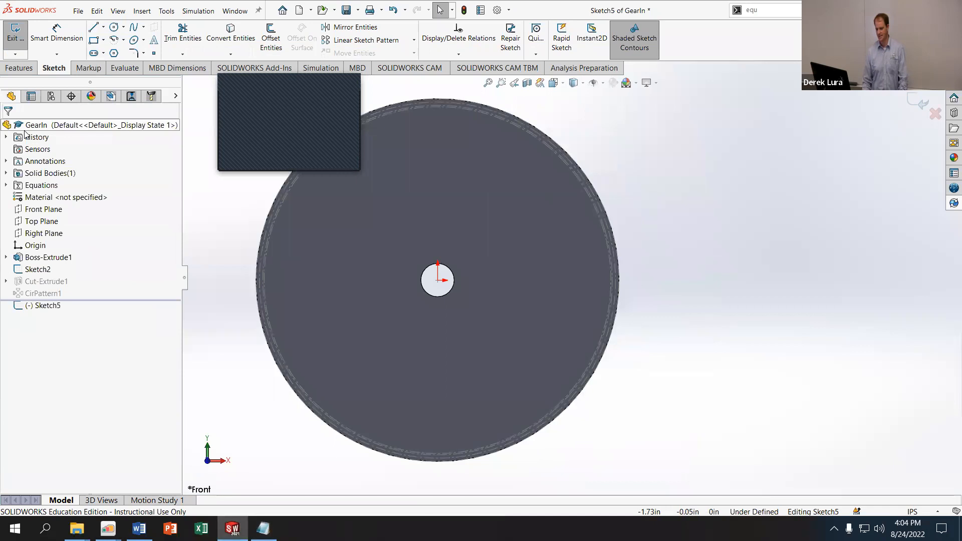
Display Sketch2's dimensions and check the dimension name of the middle construction circle's diameter
left_click(553, 148)
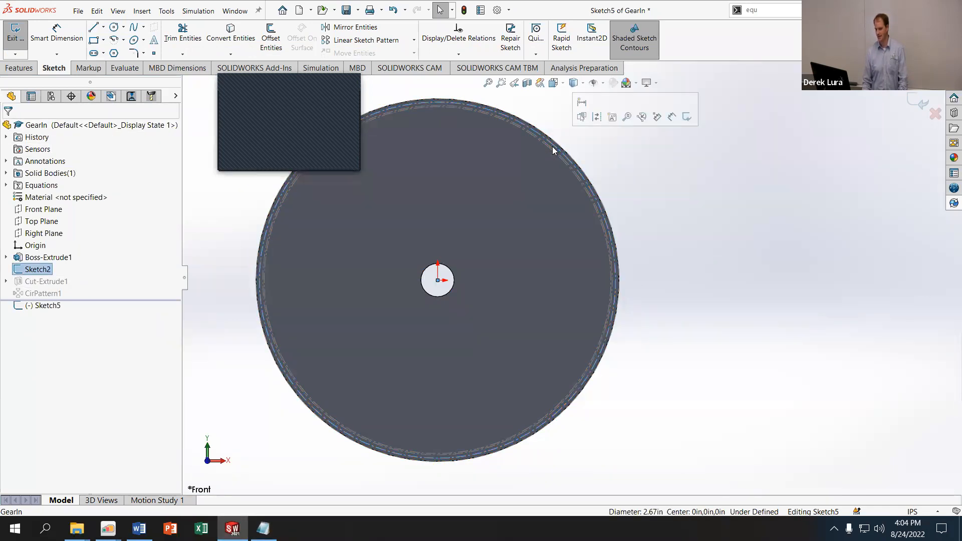
left_click(36, 270)
scroll(591, 157, "down", 5)
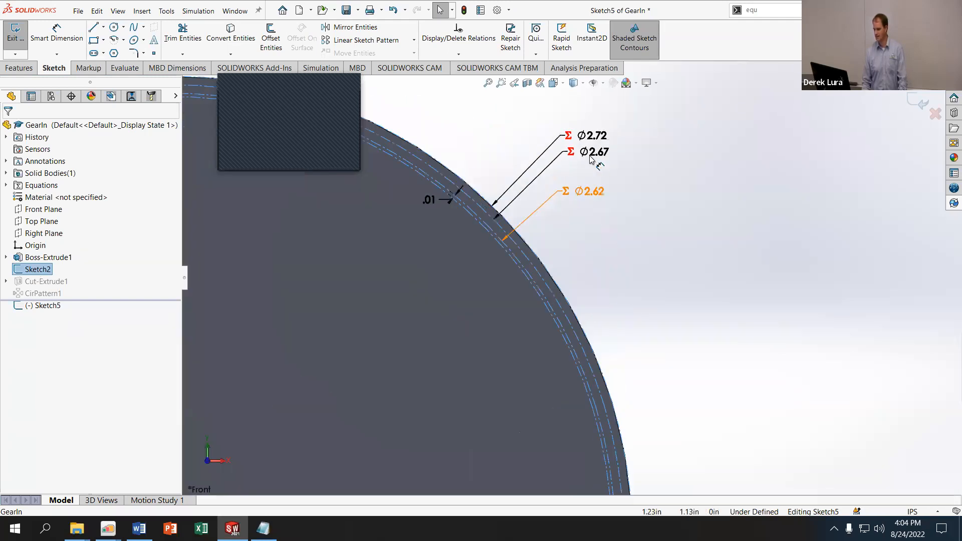
scroll(591, 158, "down", 1)
left_click(588, 162)
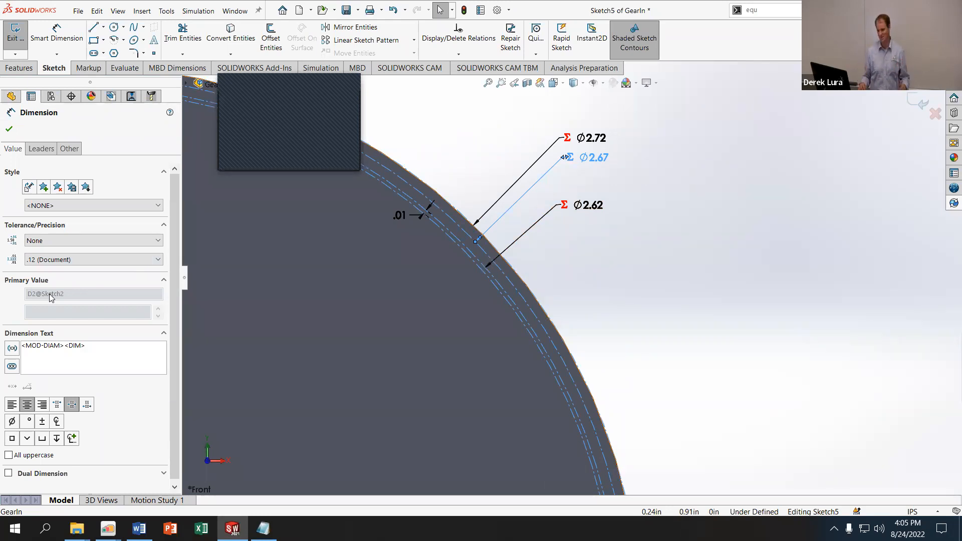
left_click(10, 129)
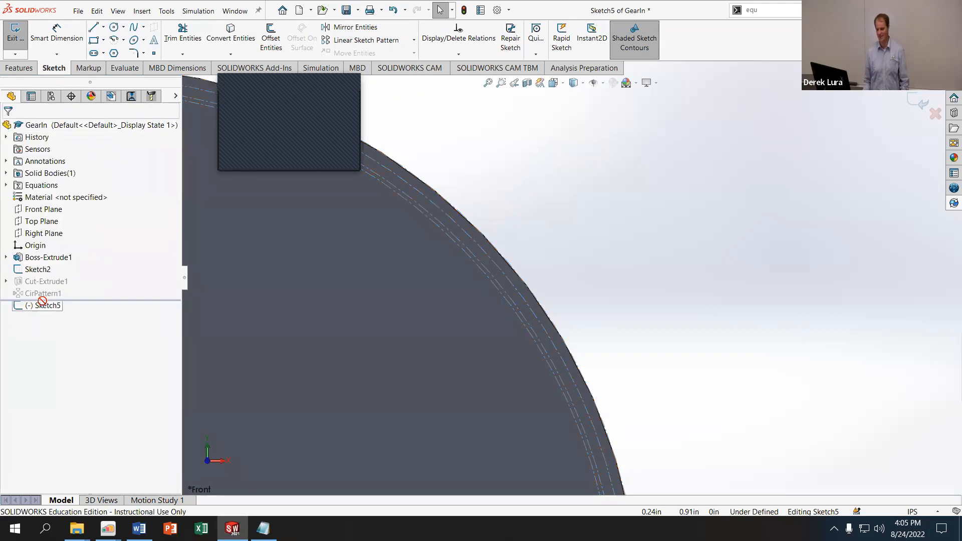
Start a parametric Equation Driven Curve in the open sketch and paste "D2@Sketch2"*0.5*(cos(t)+t*sin(t)) as its x equation
scroll(670, 476, "up", 3)
scroll(548, 330, "down", 2)
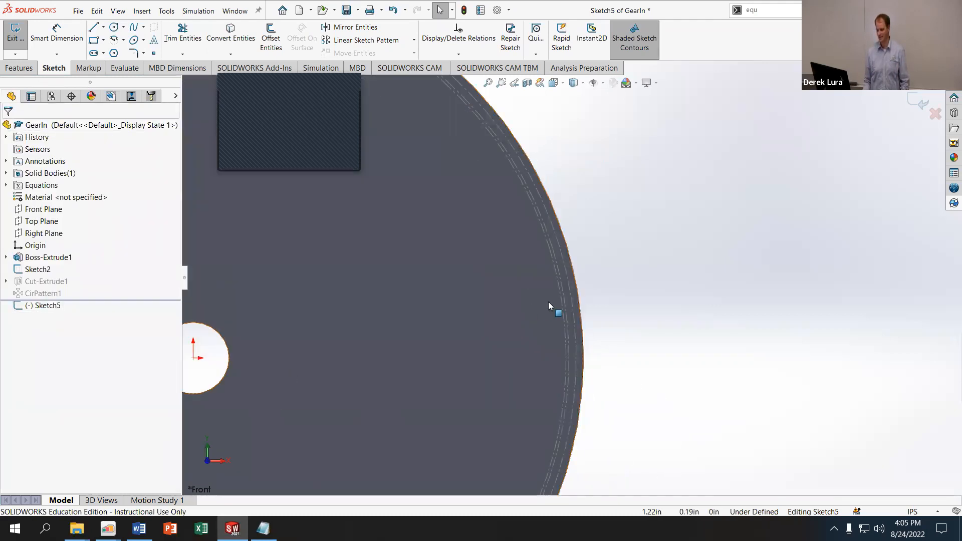
left_click(44, 306)
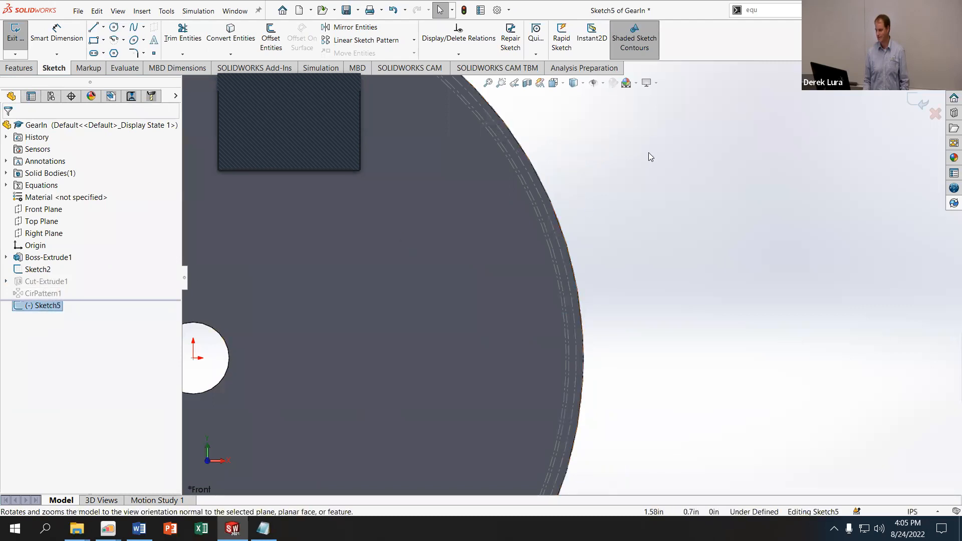
left_click(777, 8)
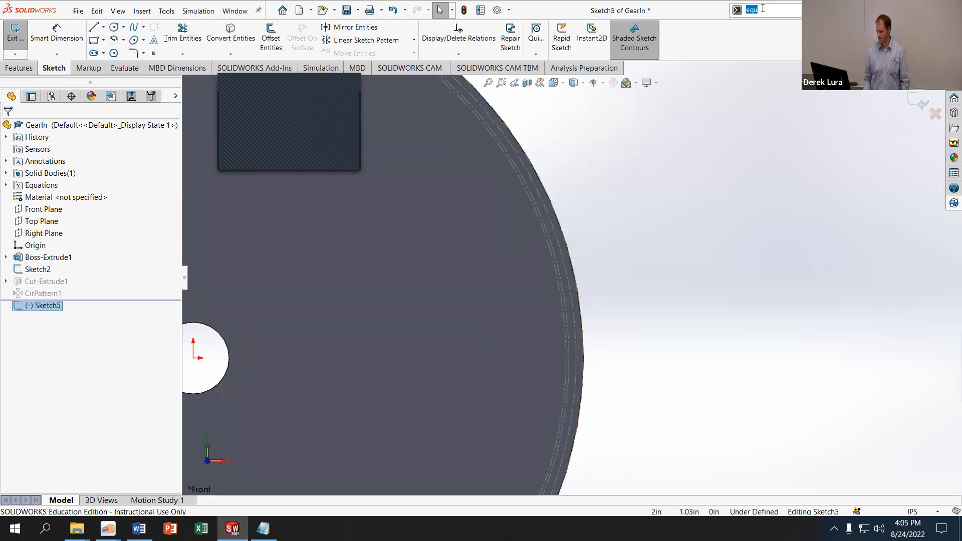
type("a")
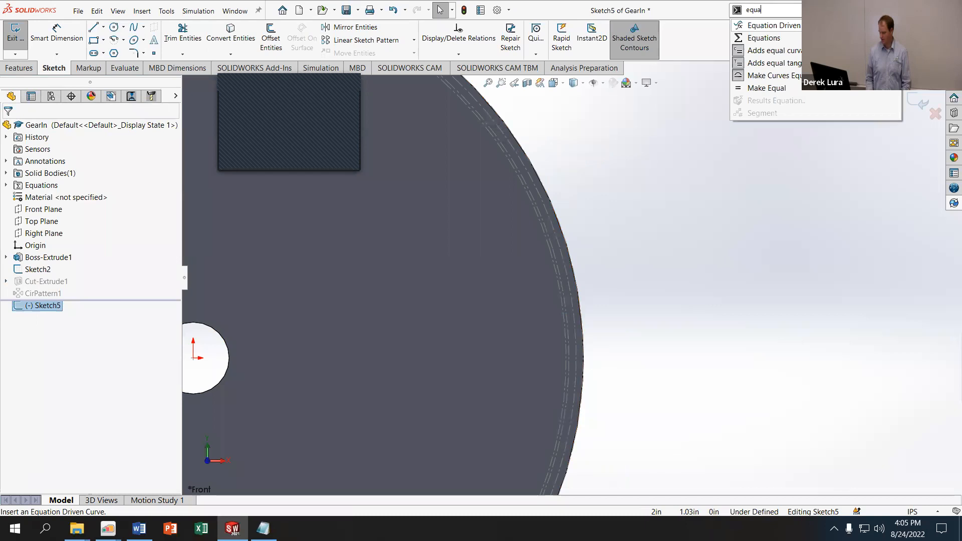
left_click(762, 25)
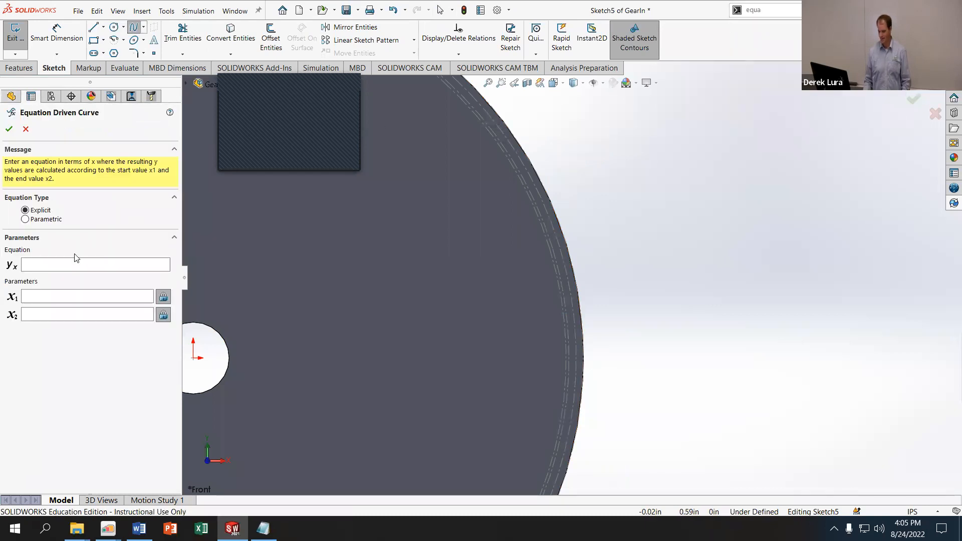
left_click(48, 219)
left_click(50, 260)
key("ctrl+v")
Paste the copied equation as the curve's y equation and edit it to "D2@Sketch2"*0.5*(sin(t)-t*cos(t))
left_click(59, 272)
key("ctrl+v")
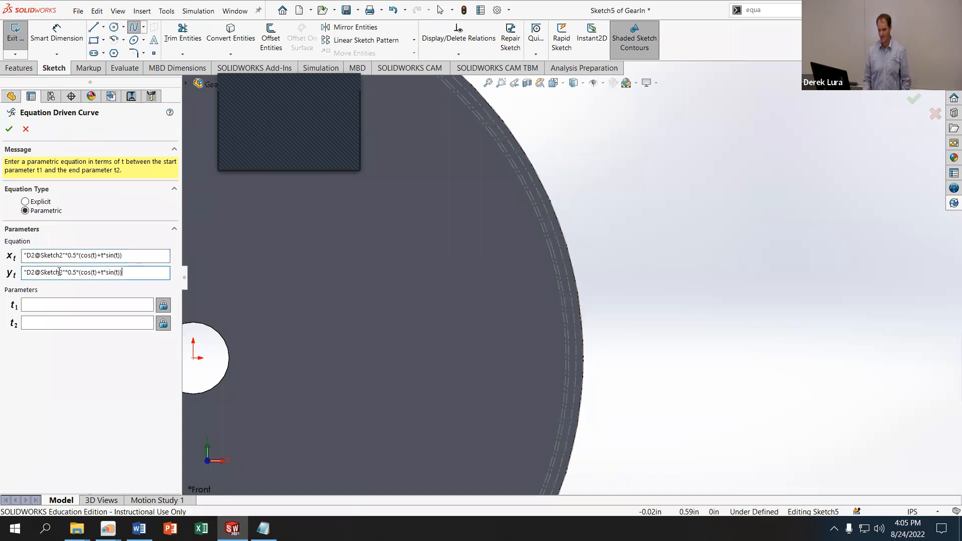
type("sin(t)-t*")
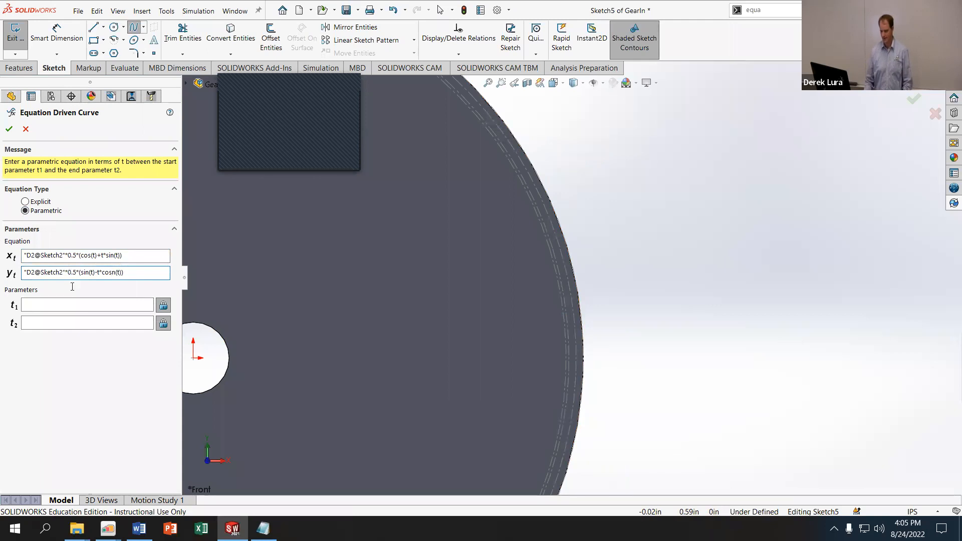
key("BackSpace")
Set the curve's parameter range to t1 = 0 and t2 = 1
left_click(93, 305)
type("0")
left_click(92, 321)
type("0")
key("BackSpace")
type("1")
left_click(150, 272)
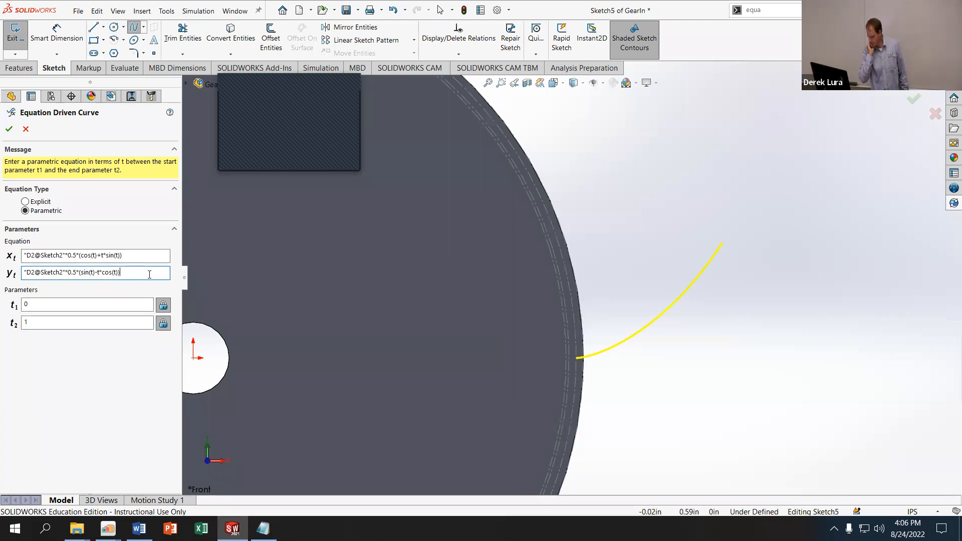
Change the dimension reference in both the x and y equations to "D3@Sketch2"
scroll(540, 334, "down", 3)
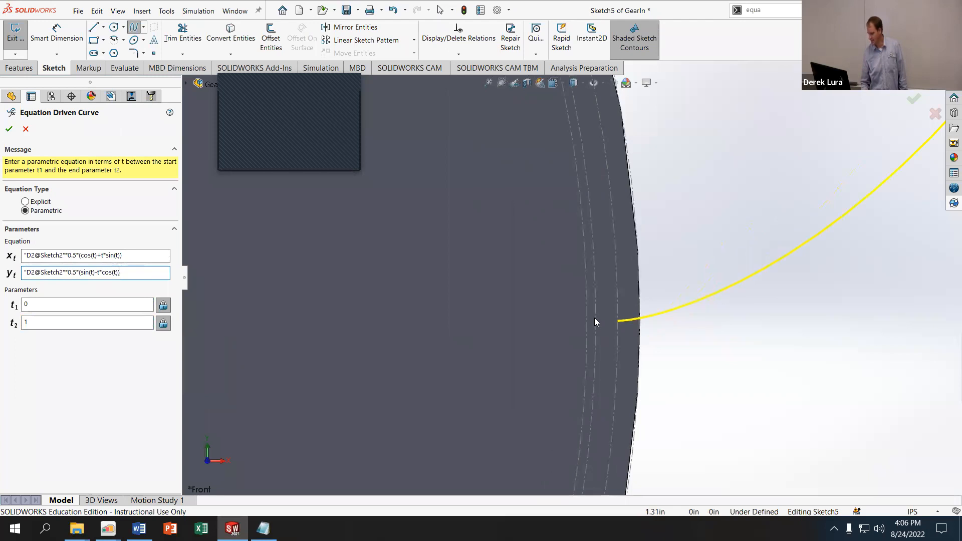
left_click(45, 254)
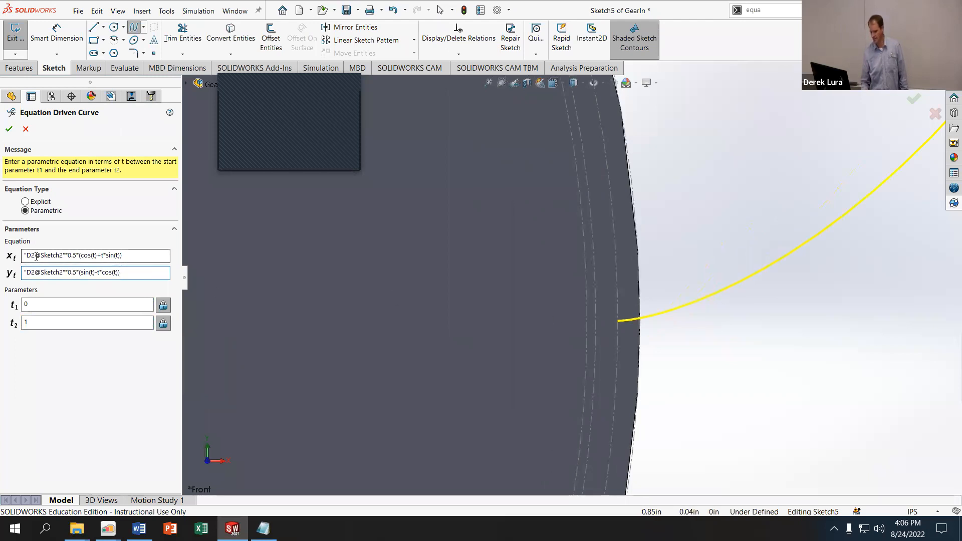
key("BackSpace")
type("3")
left_click(36, 272)
key("BackSpace")
type("3")
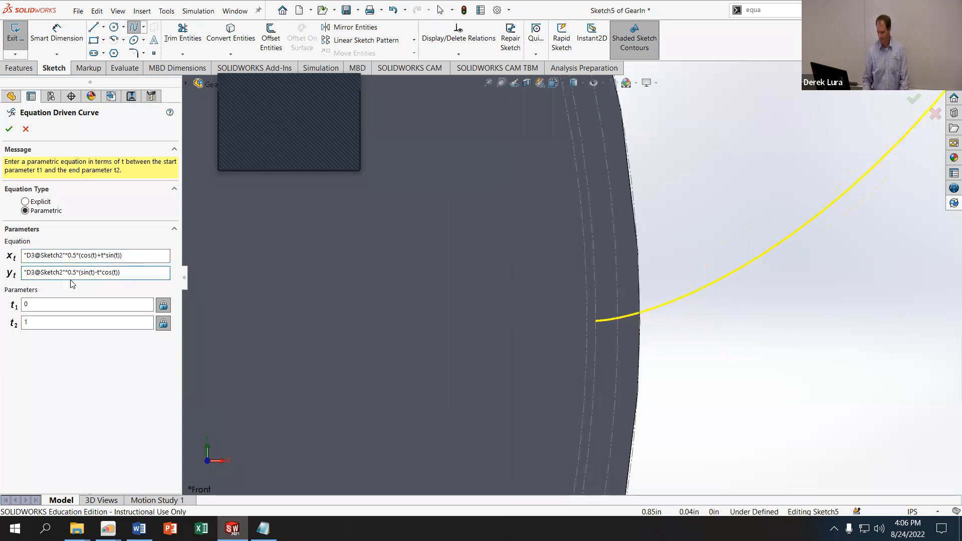
left_click(152, 257)
left_click(142, 273)
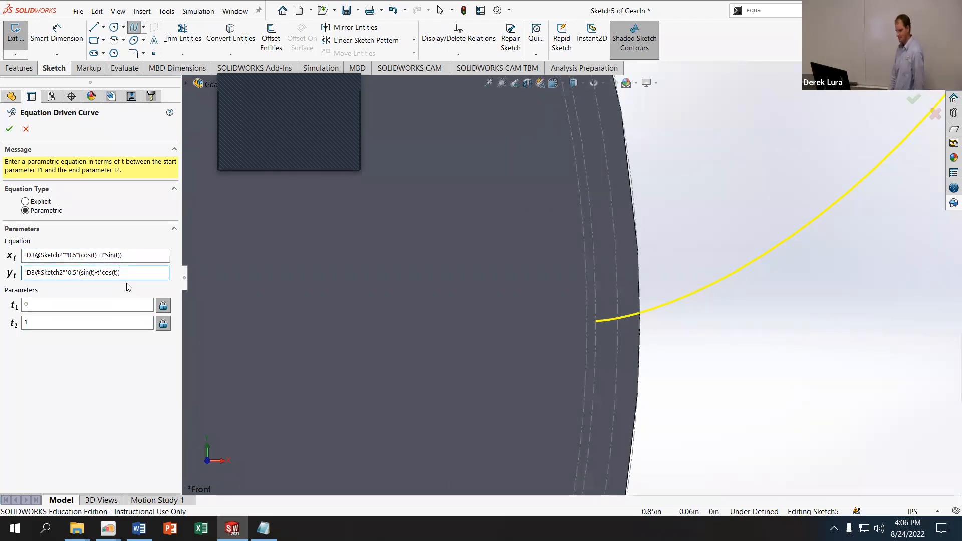
Replace the dimension reference in the x equation with the global variable "DiaIn"
left_click_drag(63, 255, 25, 245)
type("Diam")
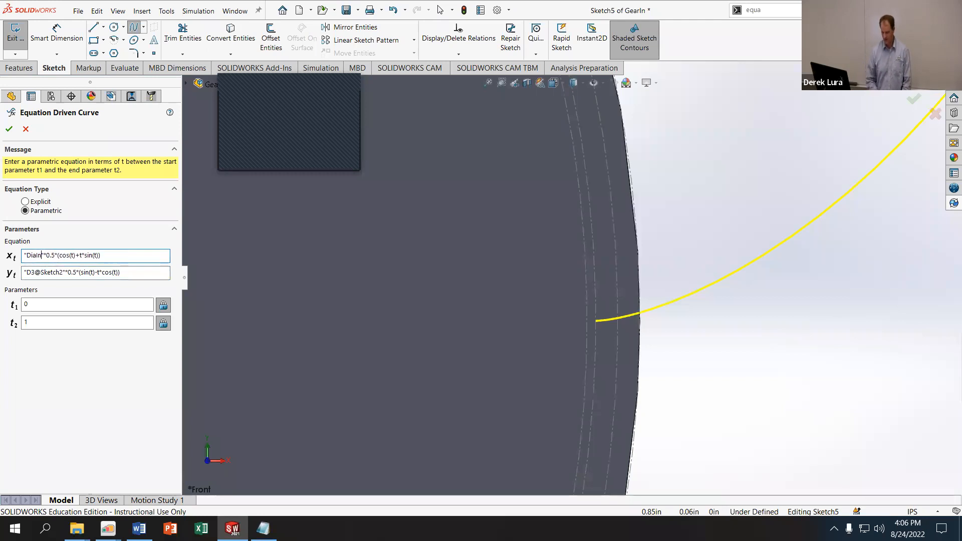
left_click(63, 273)
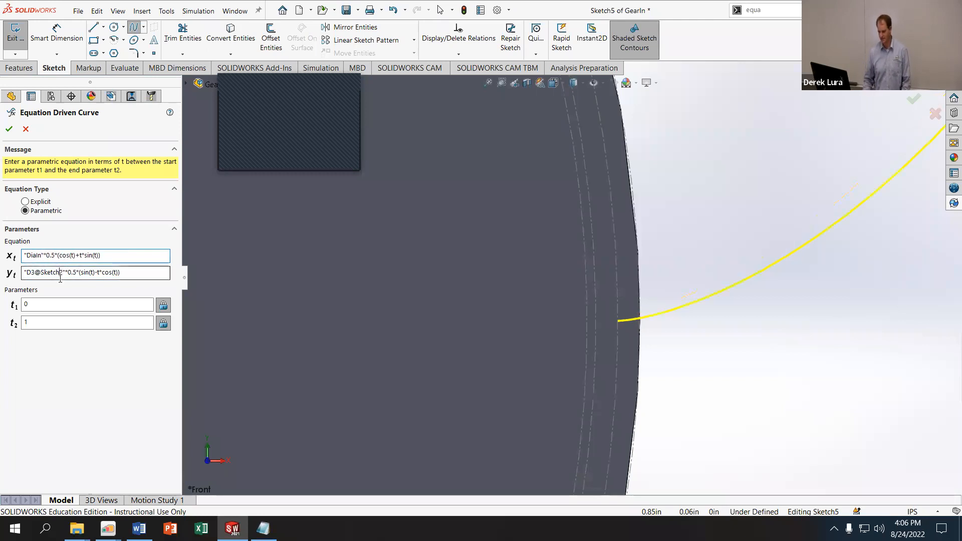
Insert the global variable "DiaIn" at the start of the y equation, ahead of the existing dimension reference
left_click_drag(65, 271, 37, 269)
left_click(26, 270)
type("Dian")
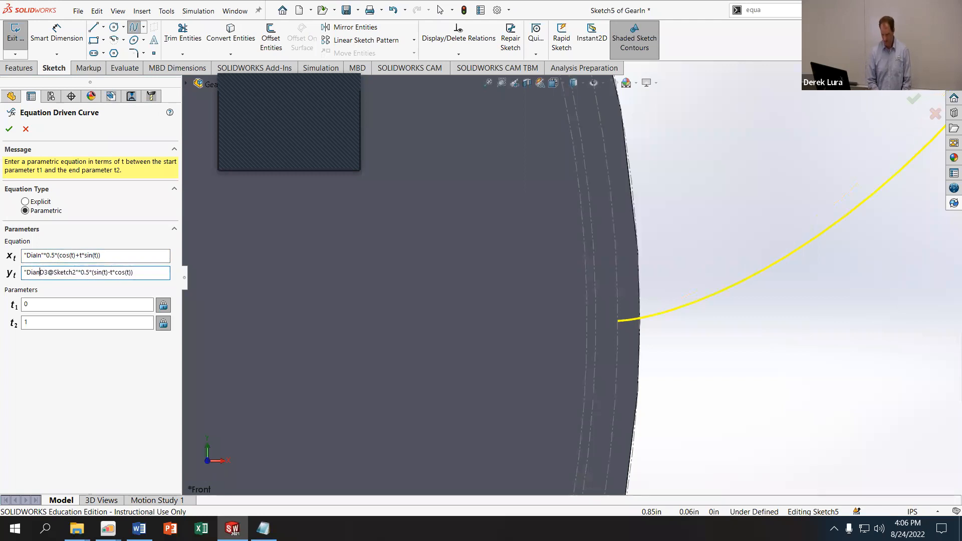
key("BackSpace")
type("In-")
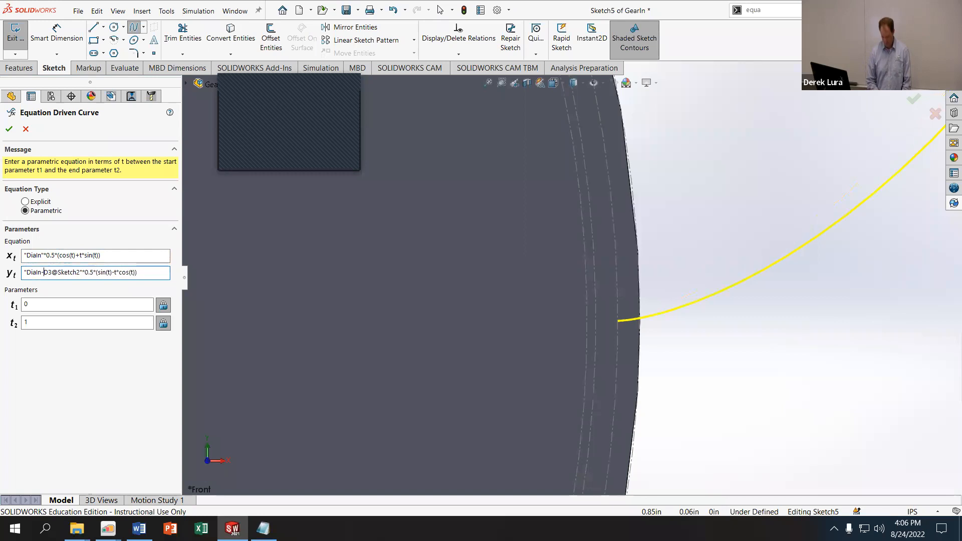
key("BackSpace")
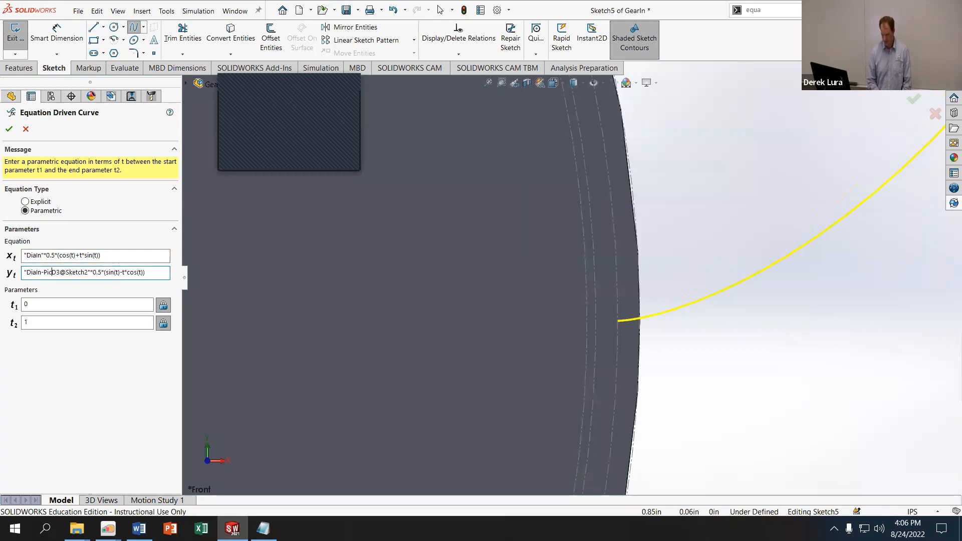
type("\"")
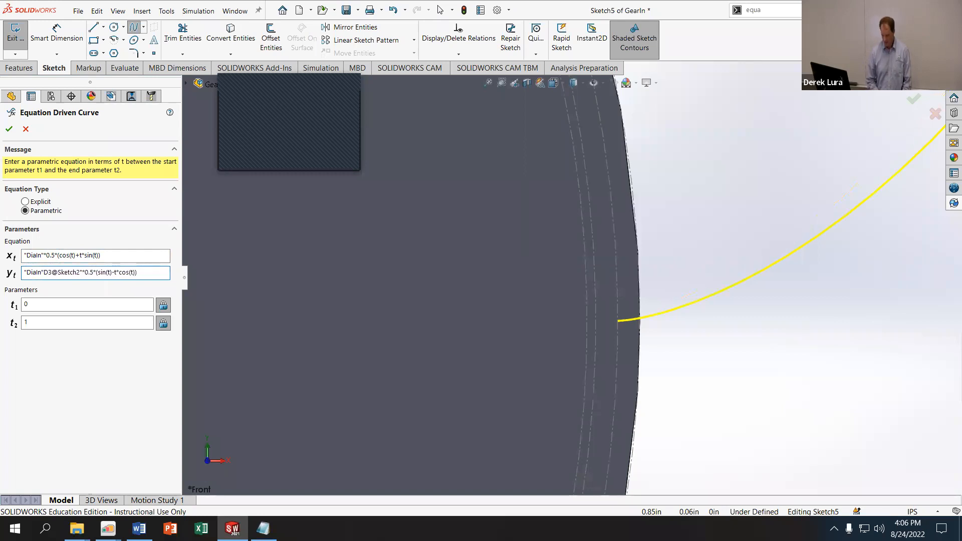
Extend the start of the y equation with -"Pitch"/2 after "DiaIn"
type("-Pitc")
key("BackSpace")
key("BackSpace")
key("BackSpace")
key("BackSpace")
type("\"")
type("Pitch")
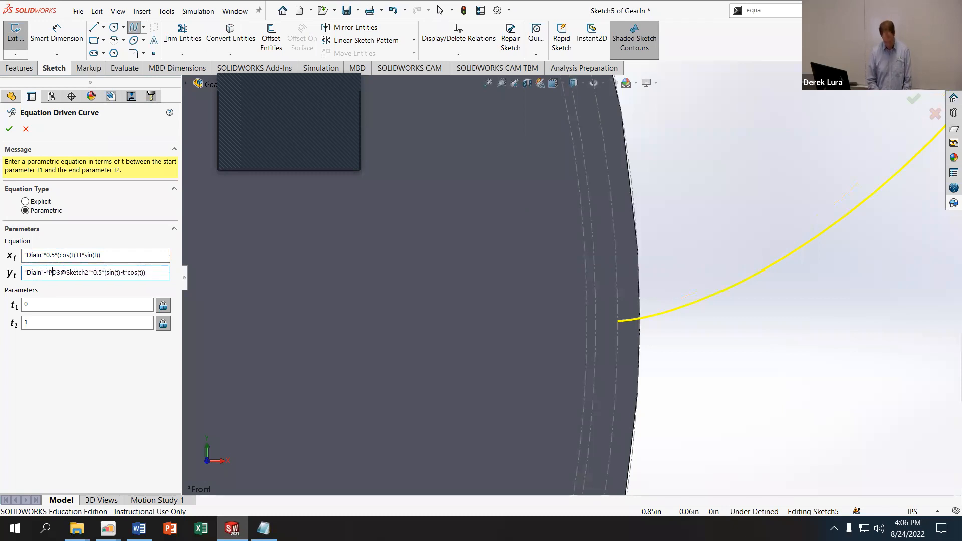
type("\"/2")
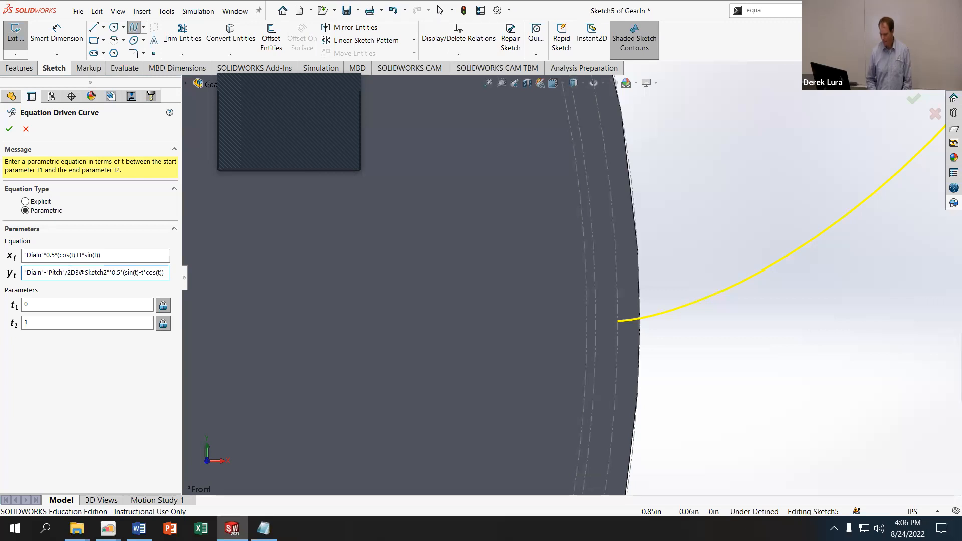
Remove the D3@Sketch2 reference and add parentheses so the y equation reads ("DiaIn"-"Pitch"/2)*0.5*(sin(t)-t*cos(t))
key("Delete")
key("Delete")
key("Delete")
key("Delete")
key("Delete")
key("Delete")
key("Delete")
key("Delete")
key("Delete")
key("Delete")
key("Delete")
type(")")
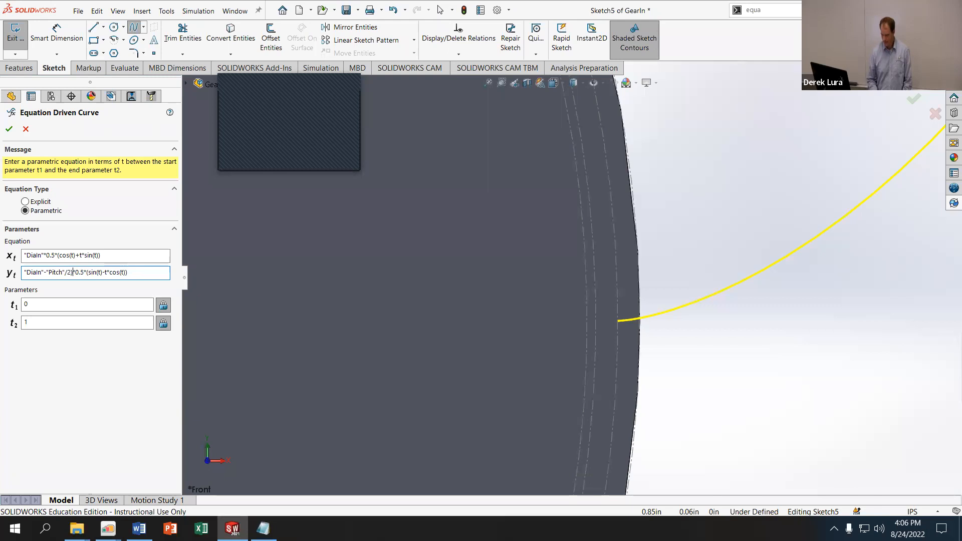
left_click(25, 271)
type("(")
Copy ("DiaIn"-"Pitch"/2) from the y equation over "DiaIn" in the x equation, giving ("DiaIn"-"Pitch"/2)*0.5*(cos(t)+t*sin(t))
left_click(108, 256)
left_click(74, 272)
left_click_drag(76, 273, 23, 273)
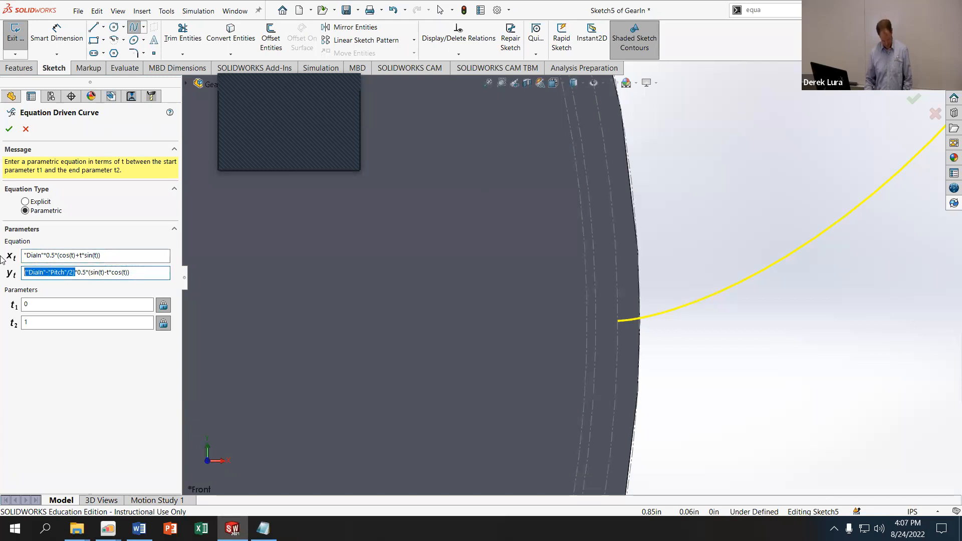
key("ctrl+c")
left_click(42, 255)
left_click_drag(44, 254, 13, 257)
key("ctrl+v")
left_click(143, 271)
left_click(150, 256)
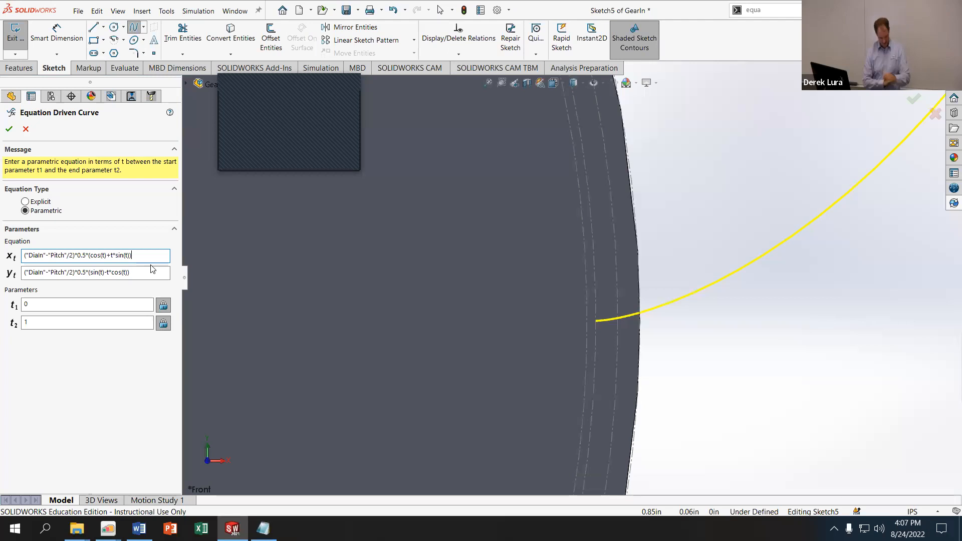
Use Windows Magnifier to enlarge the screen for reading the curve equations, and close Magnifier
key("super")
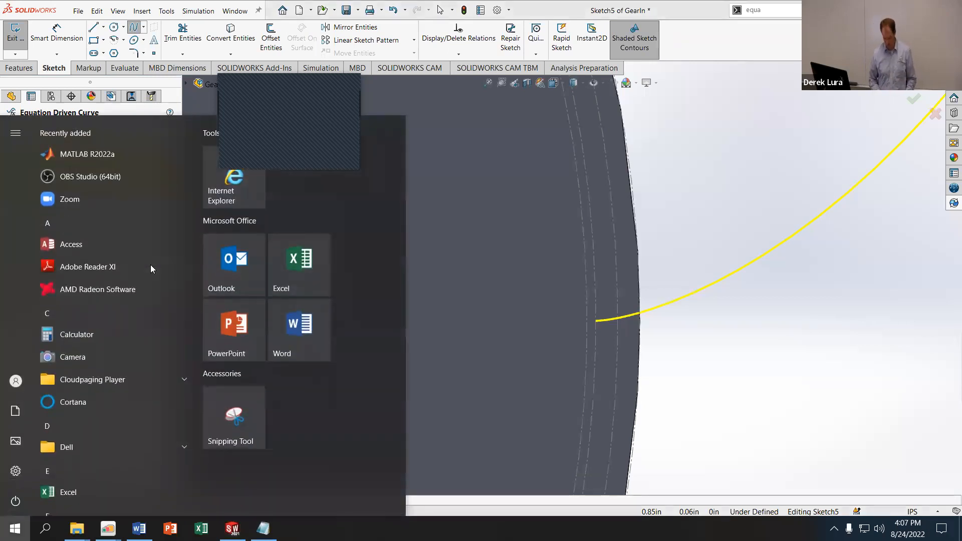
type("zoom")
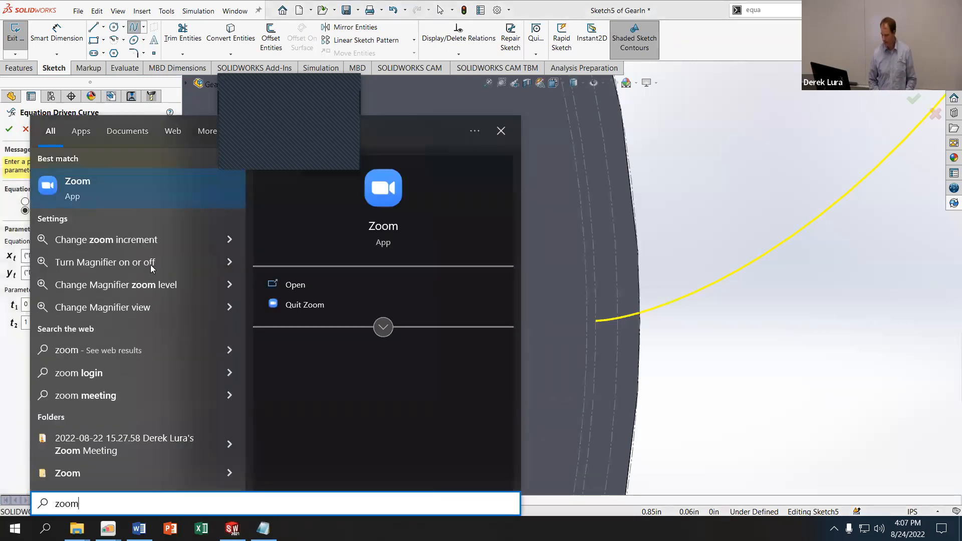
key("BackSpace")
key("BackSpace")
key("BackSpace")
key("BackSpace")
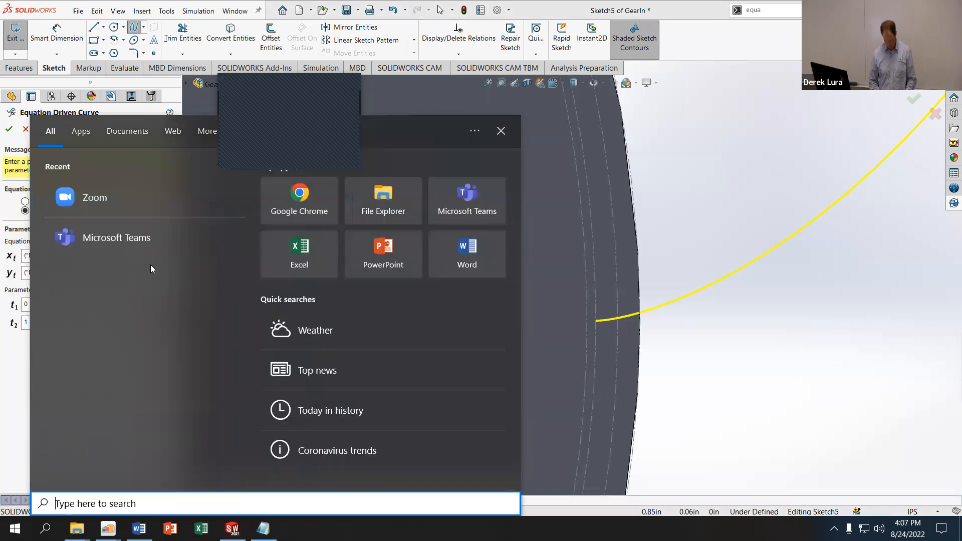
type("ma")
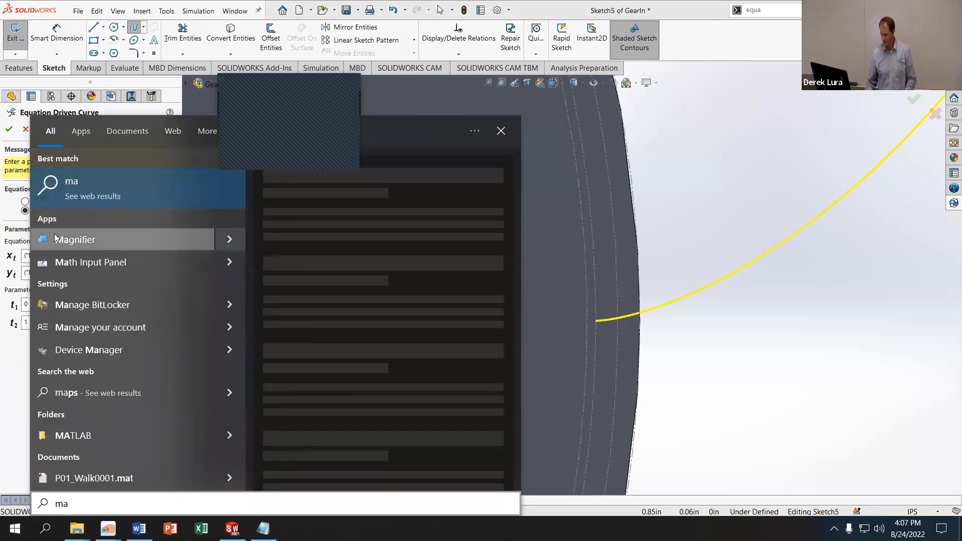
key("Escape")
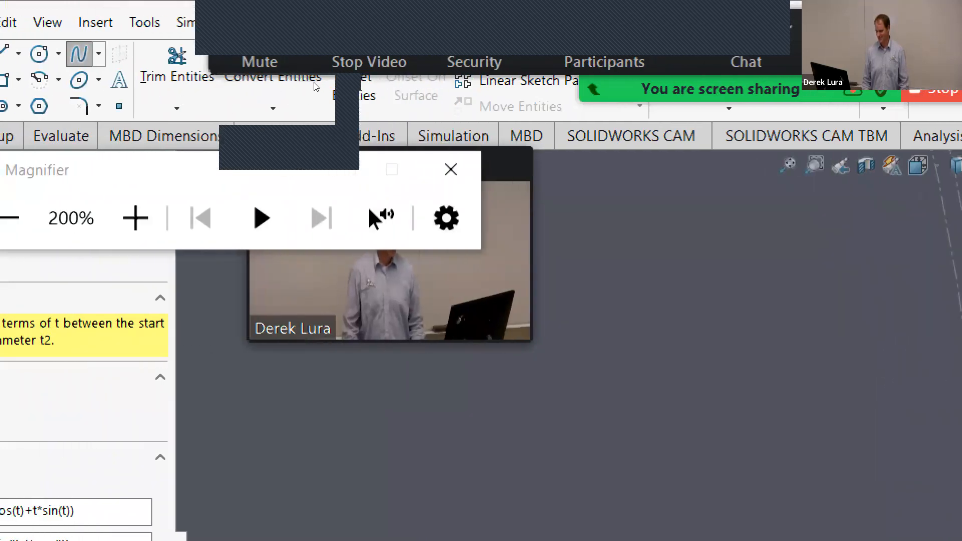
left_click(451, 170)
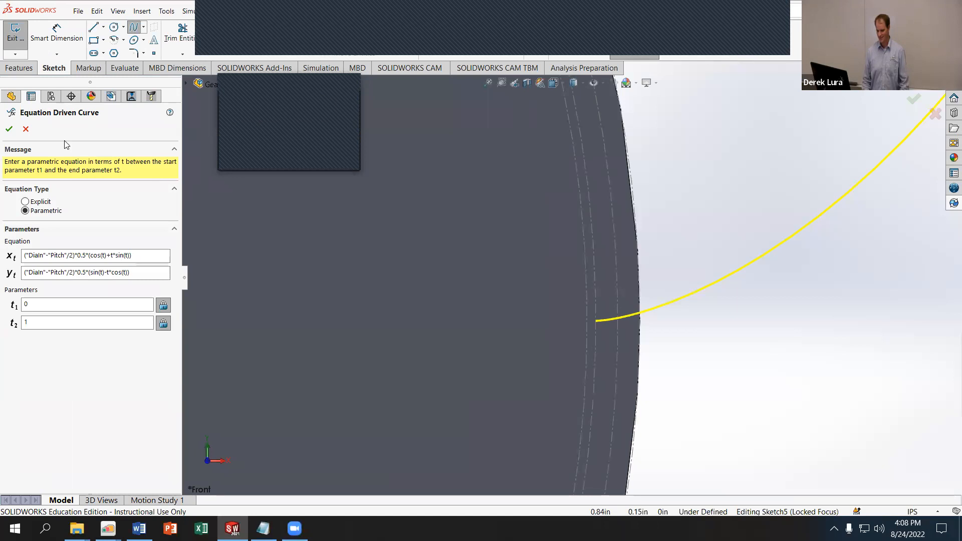
Accept the equation driven curve and reselect it to review its full x and y equations
left_click(8, 130)
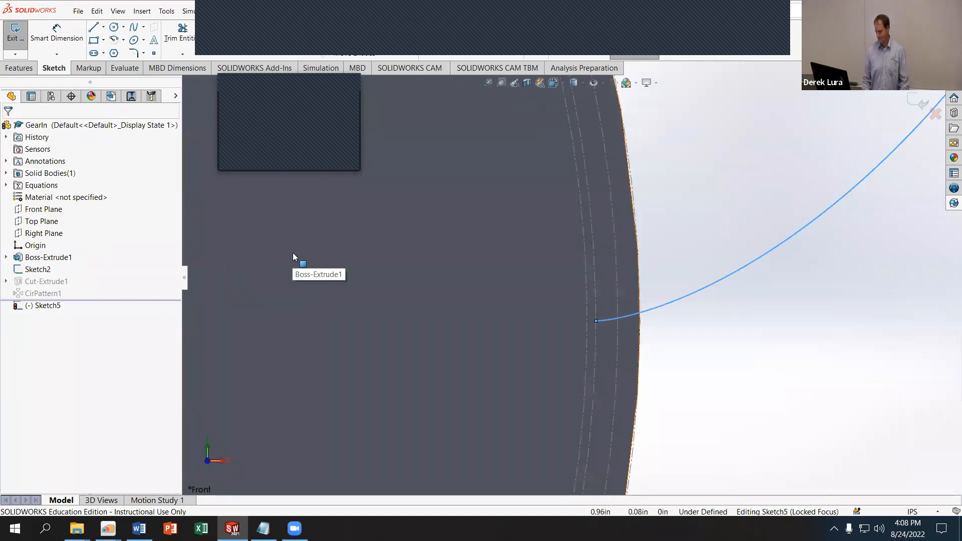
left_click(664, 306)
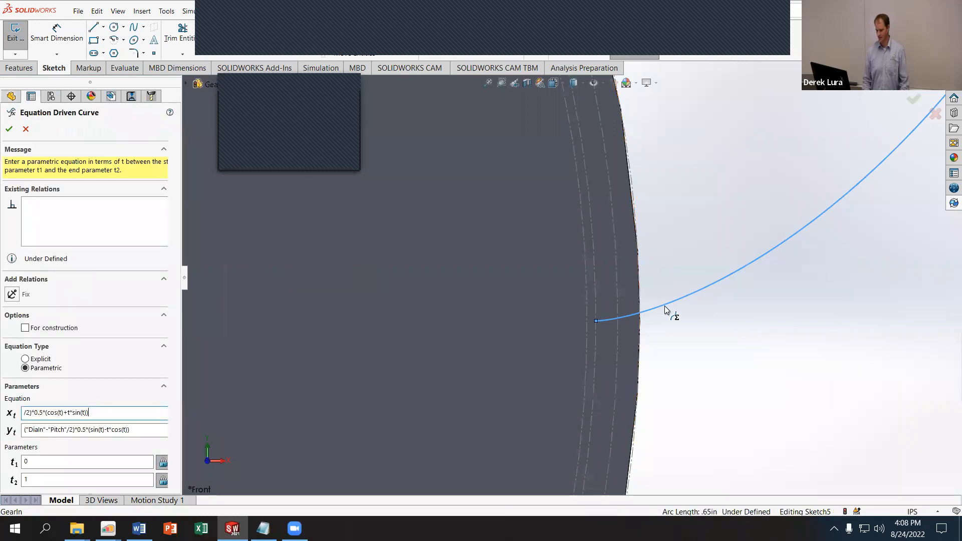
left_click(135, 388)
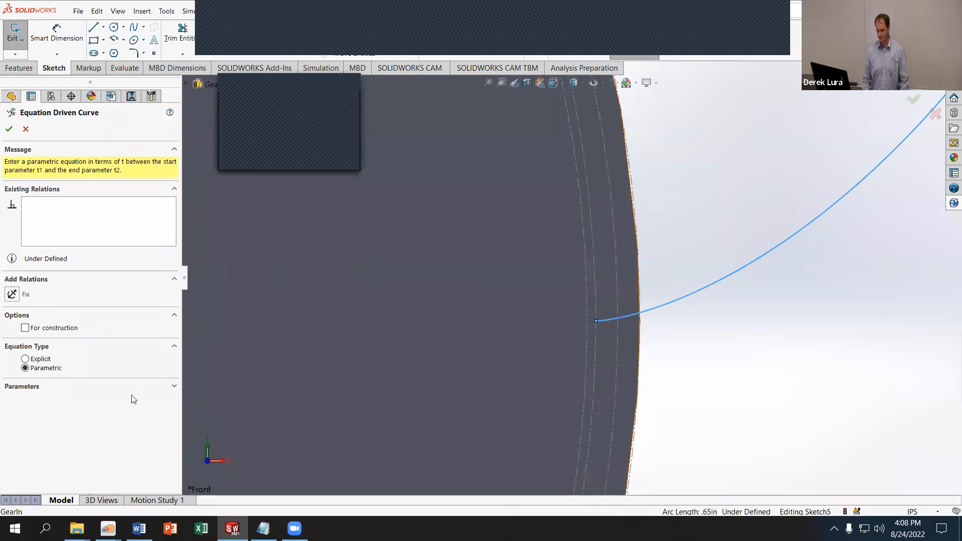
left_click(44, 389)
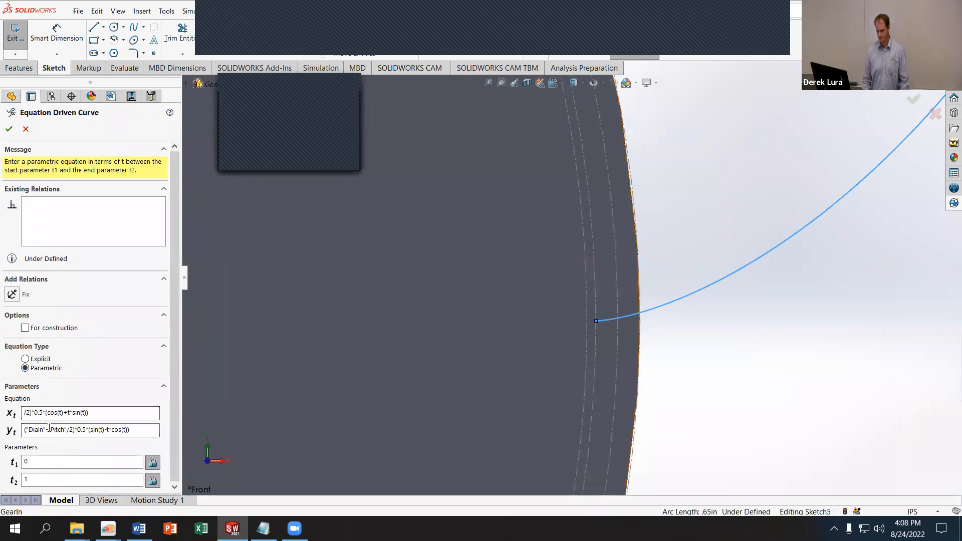
left_click_drag(34, 414, 5, 408)
left_click(147, 434)
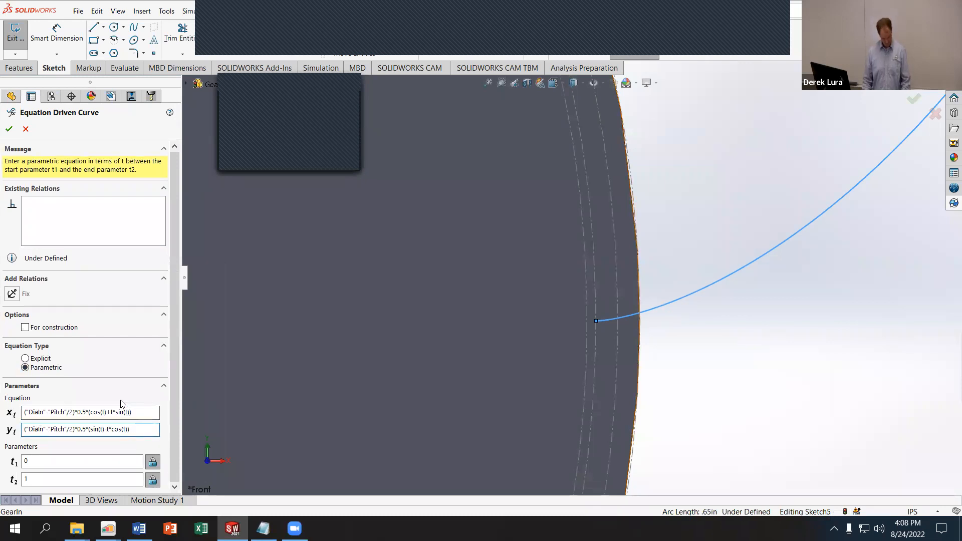
key("super")
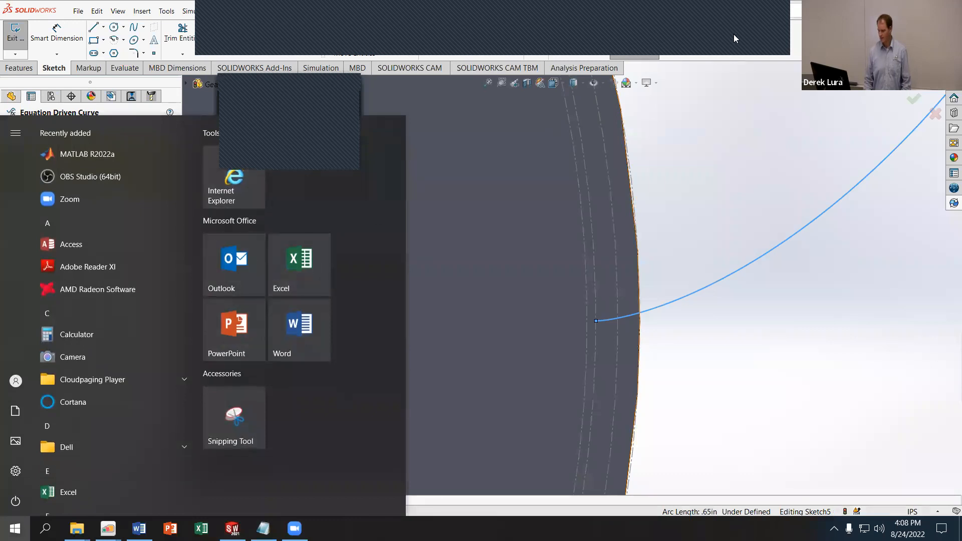
left_click(733, 34)
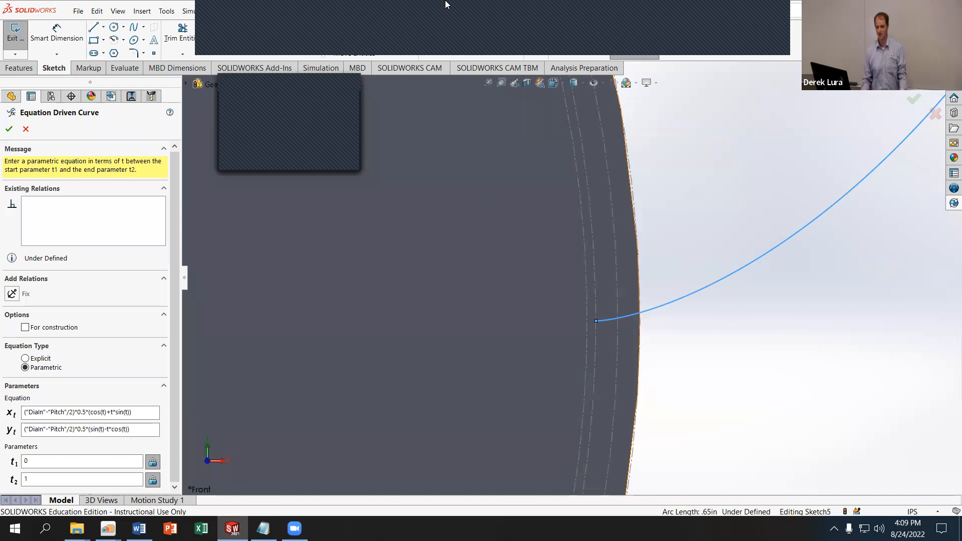
Accept the equation driven curve and add a Fix relation to lock it in place
left_click(9, 130)
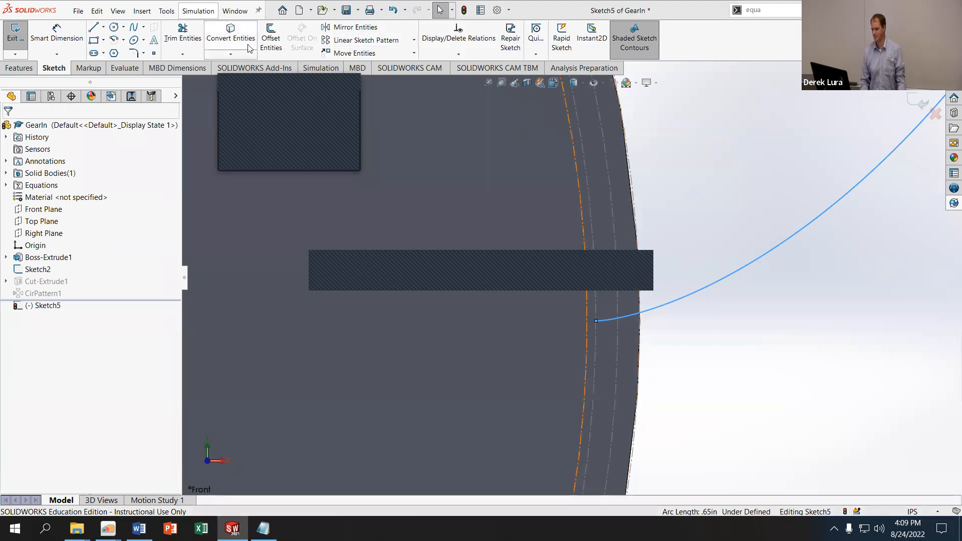
right_click(849, 193)
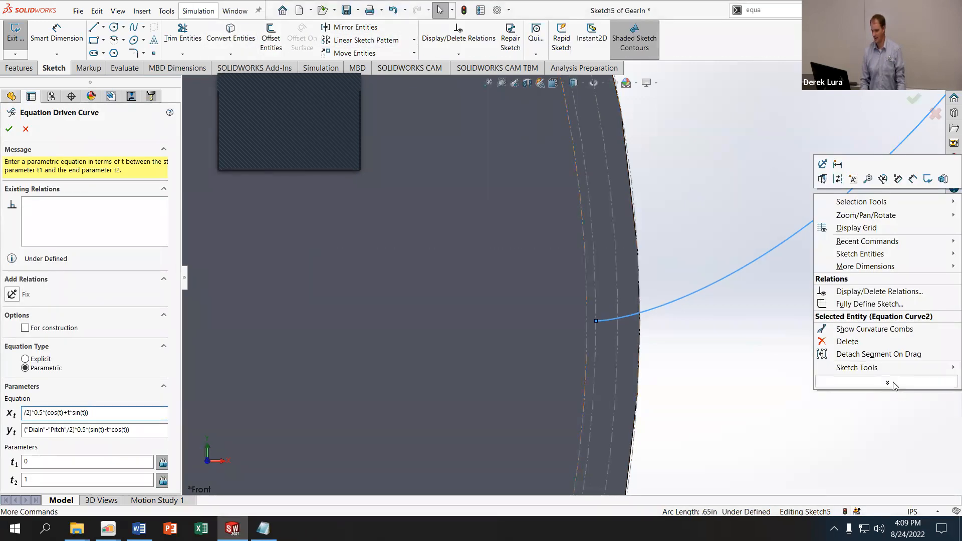
left_click(15, 299)
left_click(12, 295)
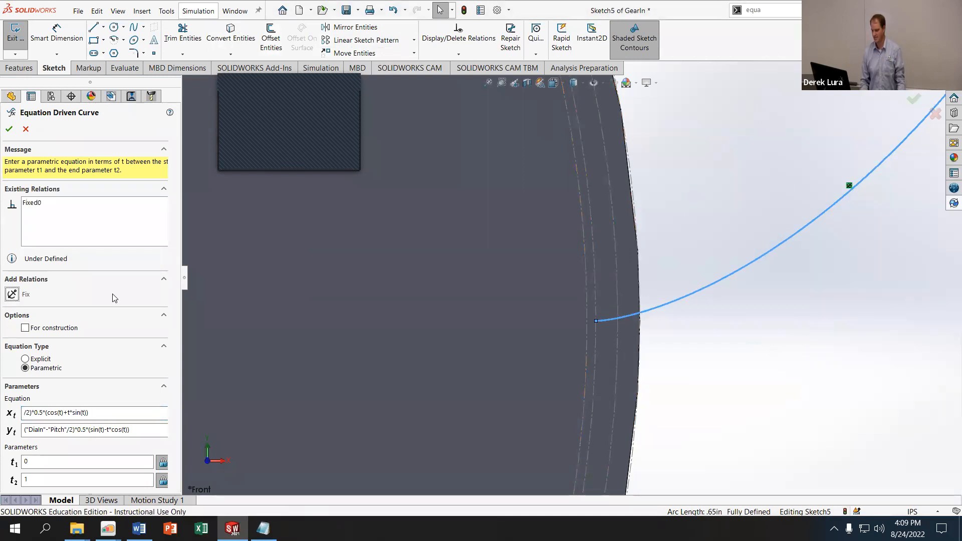
left_click(799, 291)
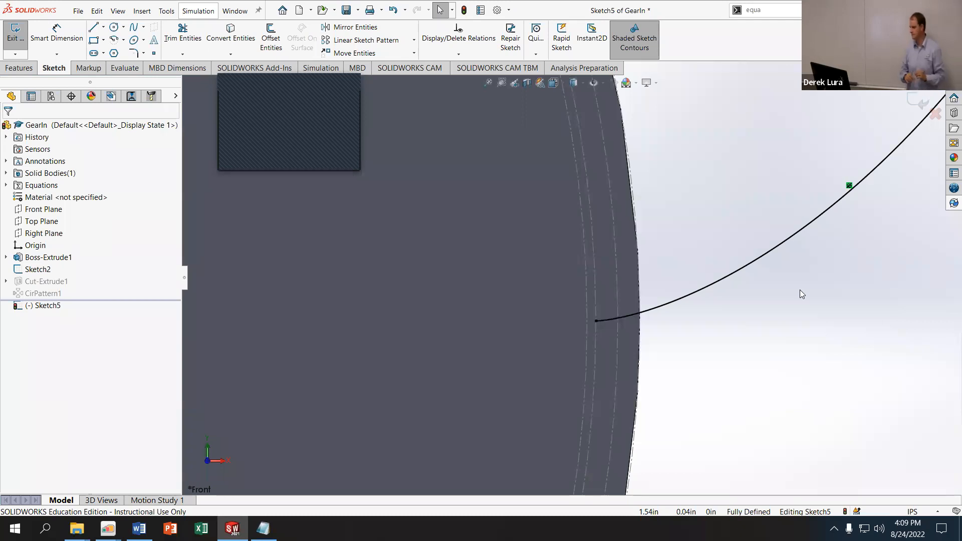
Switch to Word to review the Part 5 involute profile instructions, and bring up the GearEquations file in Notepad
key("alt+Tab")
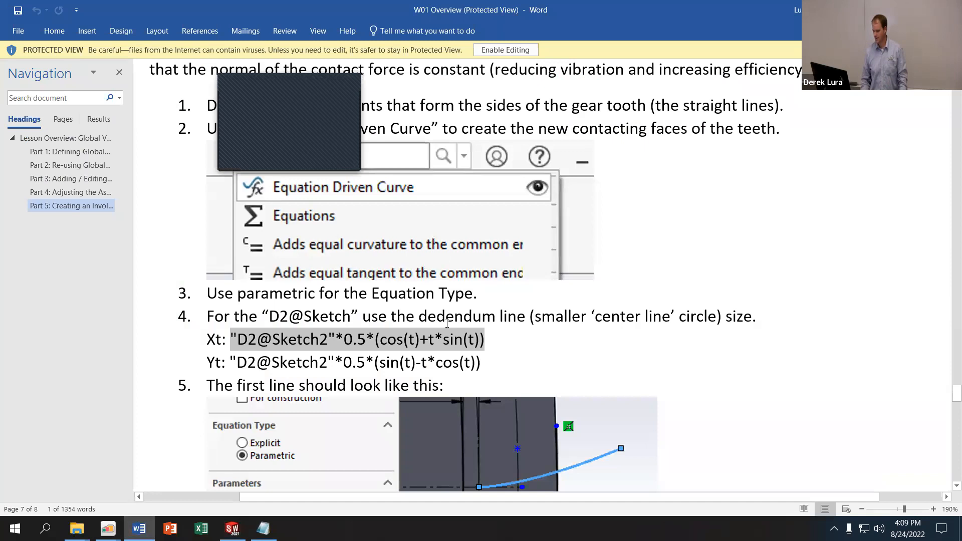
scroll(448, 323, "down", 8)
scroll(448, 325, "up", 8)
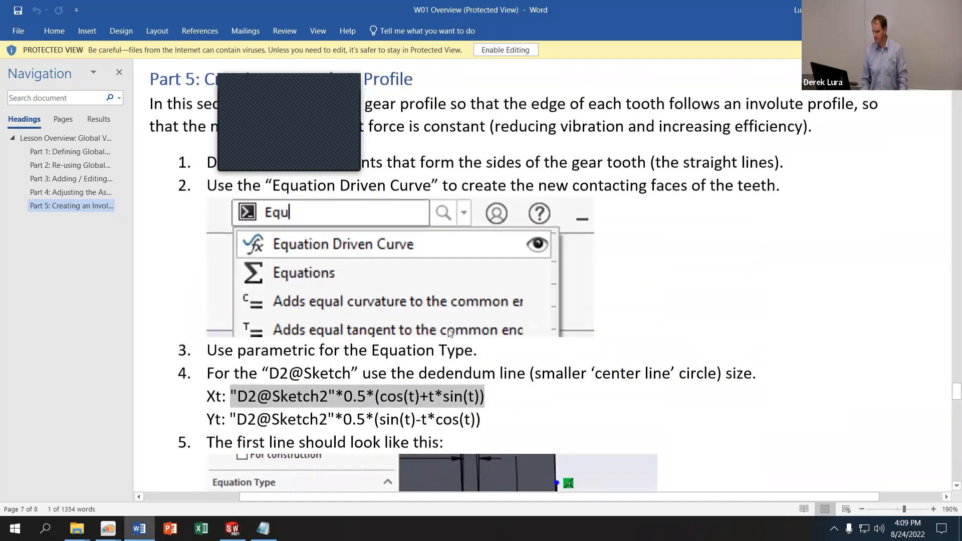
scroll(590, 375, "up", 5)
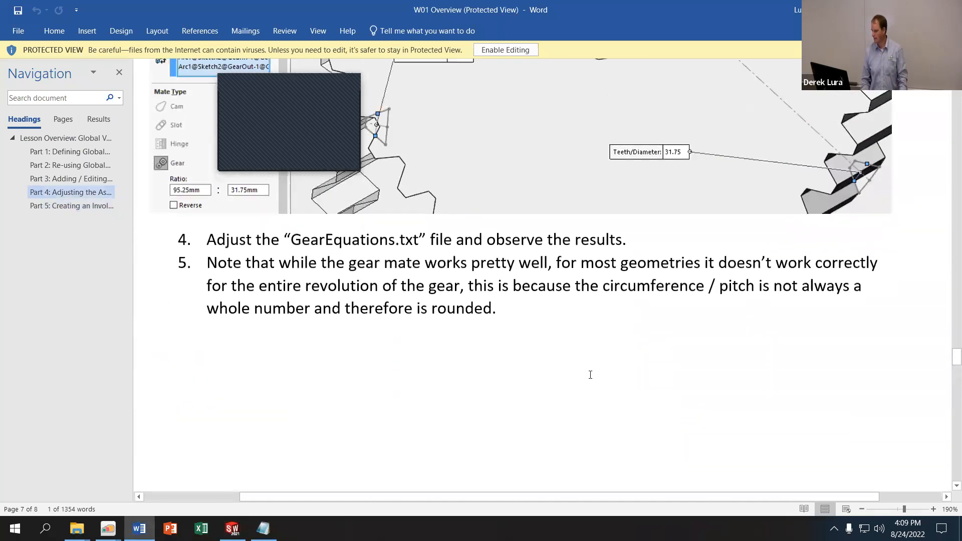
scroll(586, 377, "down", 15)
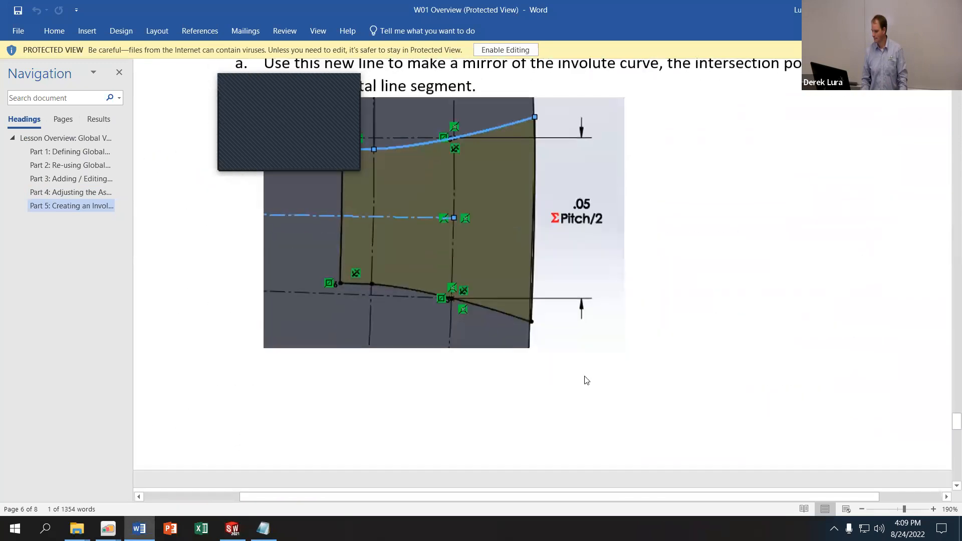
scroll(585, 377, "up", 10)
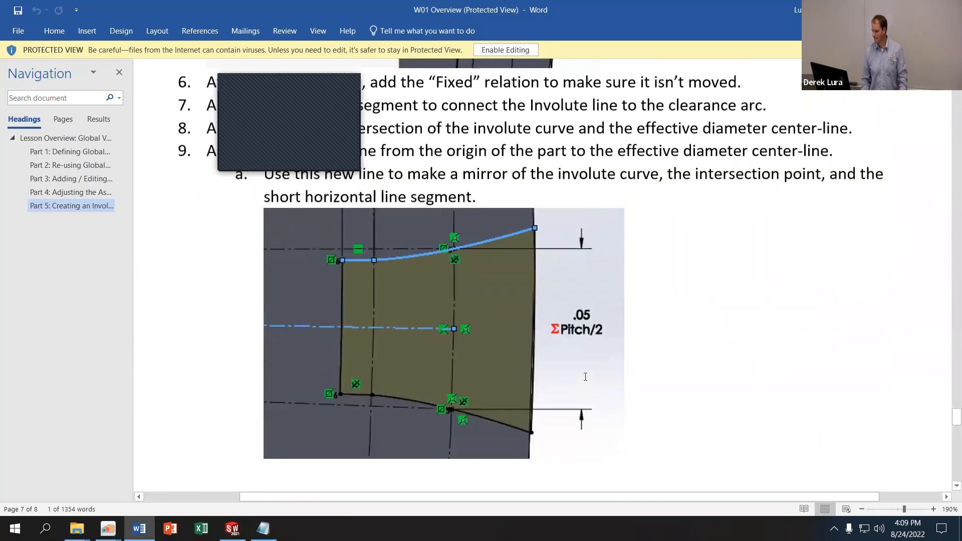
scroll(586, 377, "up", 4)
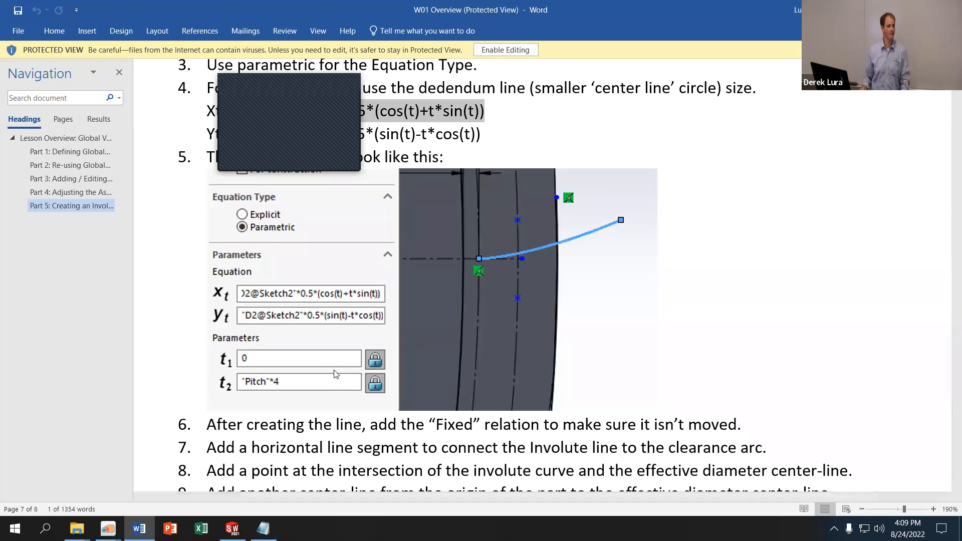
left_click(263, 528)
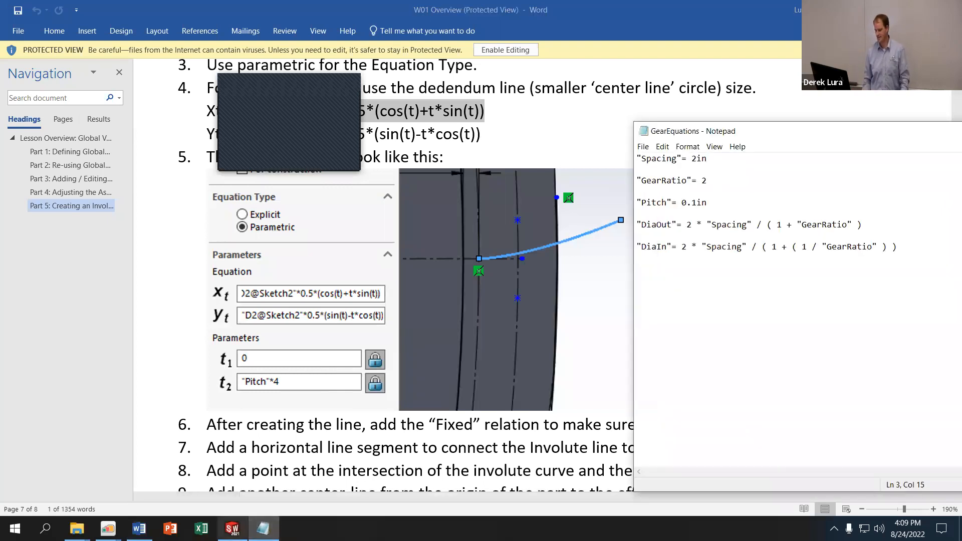
Return to SOLIDWORKS and convert Sketch2's innermost clearance circle and outermost circle into entities of the current sketch
left_click(232, 528)
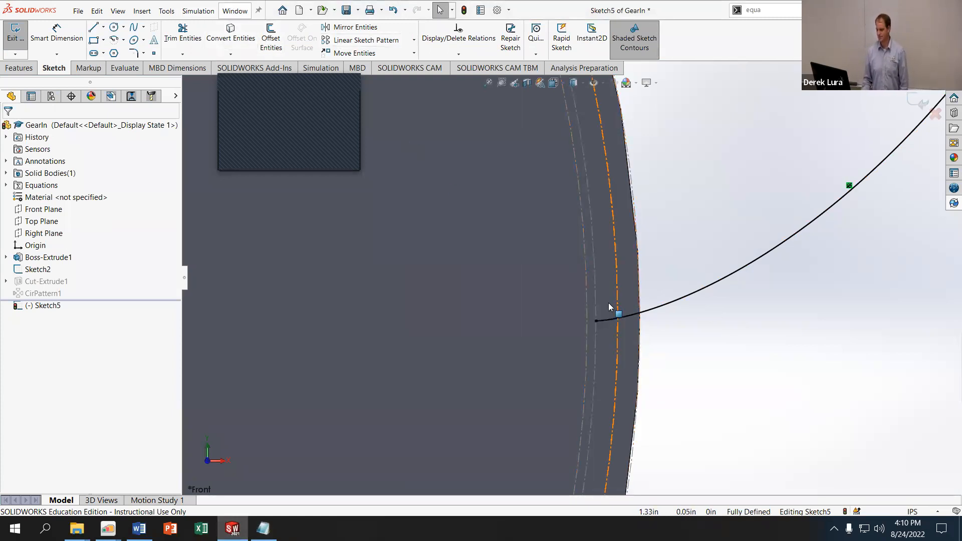
left_click(586, 336)
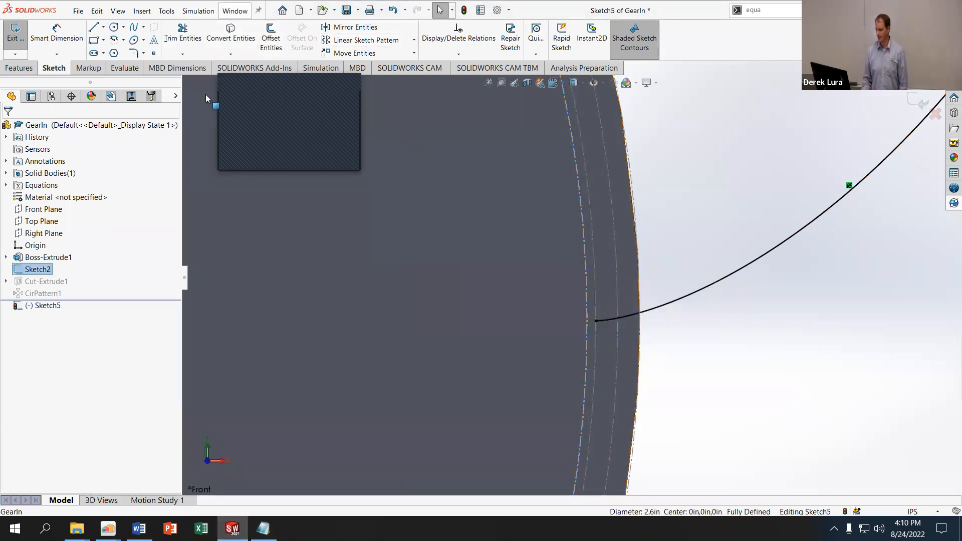
left_click(230, 35)
left_click(641, 338)
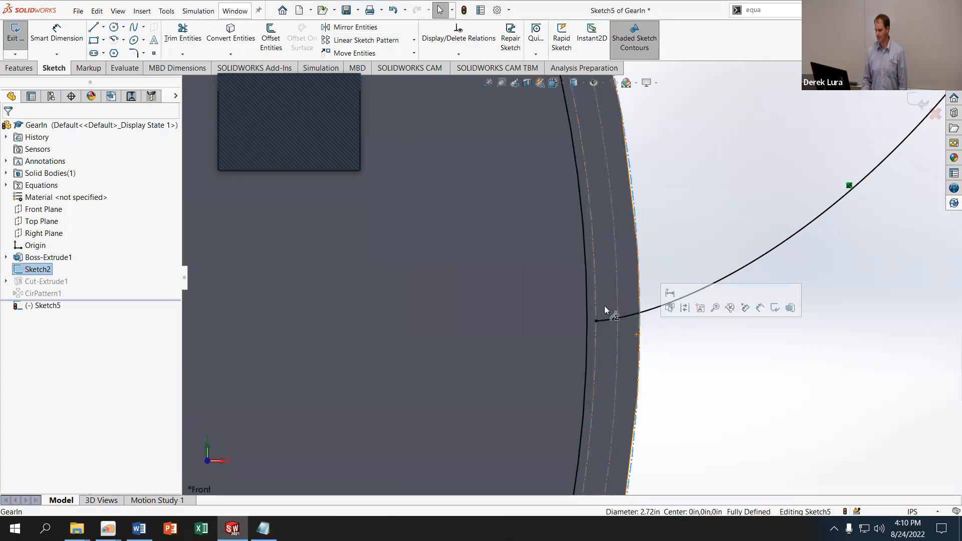
left_click(228, 49)
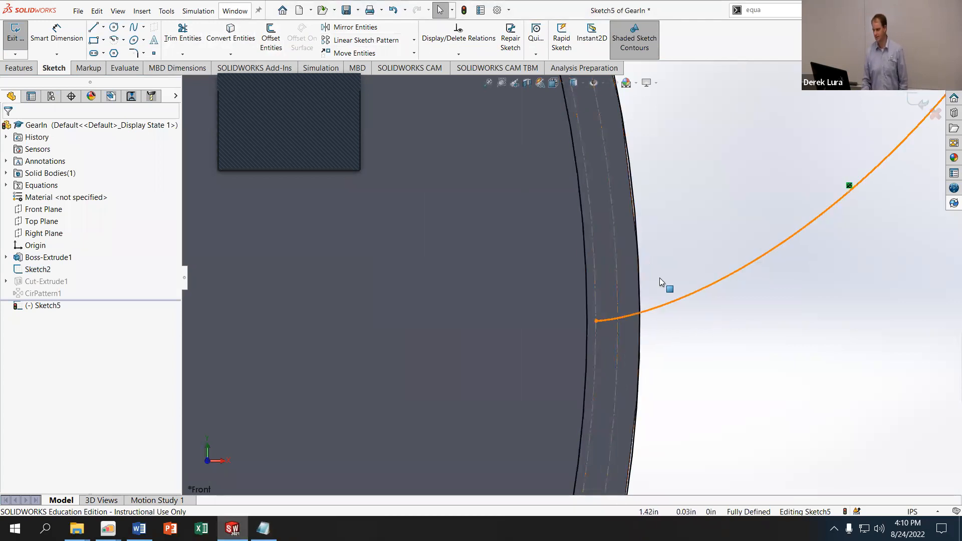
Sketch a short horizontal line from the involute curve's inner endpoint to the converted clearance circle
left_click(93, 26)
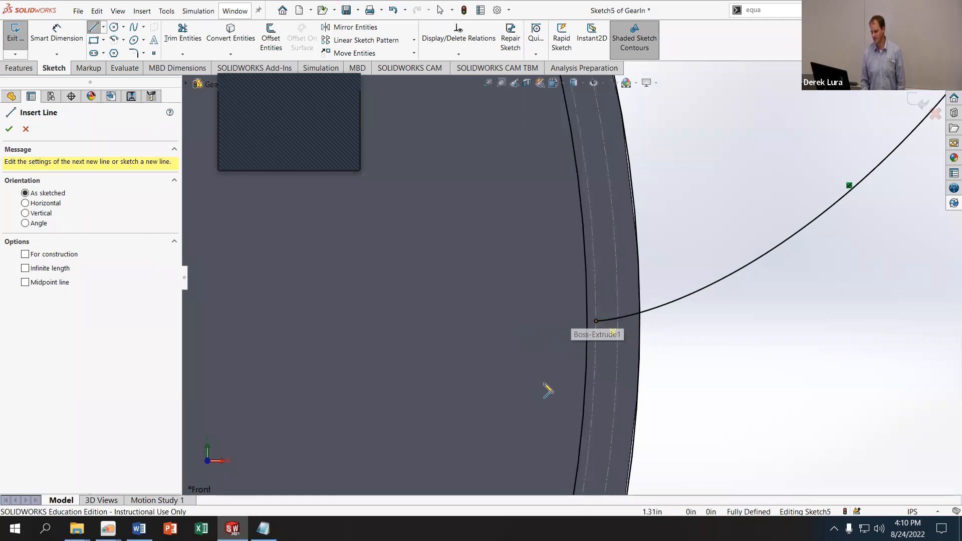
left_click(596, 321)
scroll(594, 318, "down", 2)
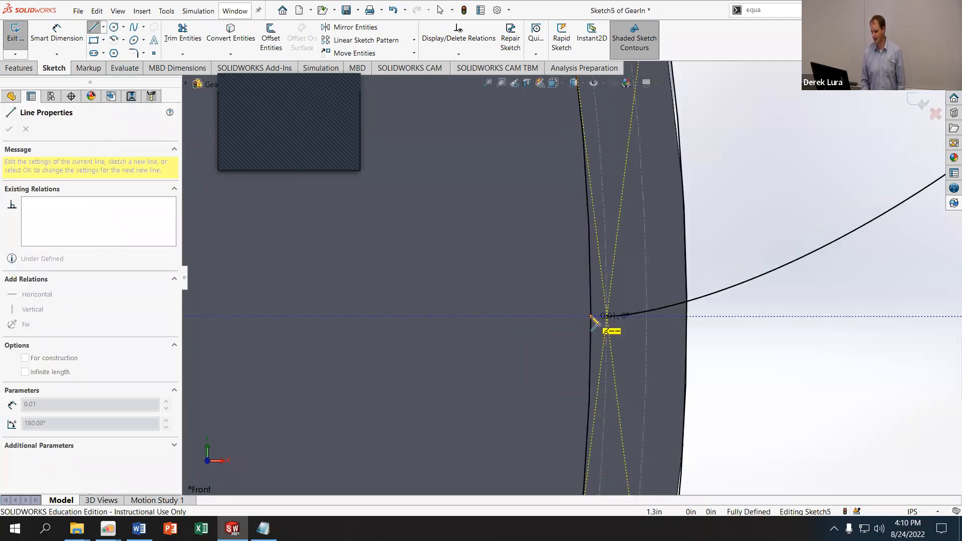
left_click(592, 316)
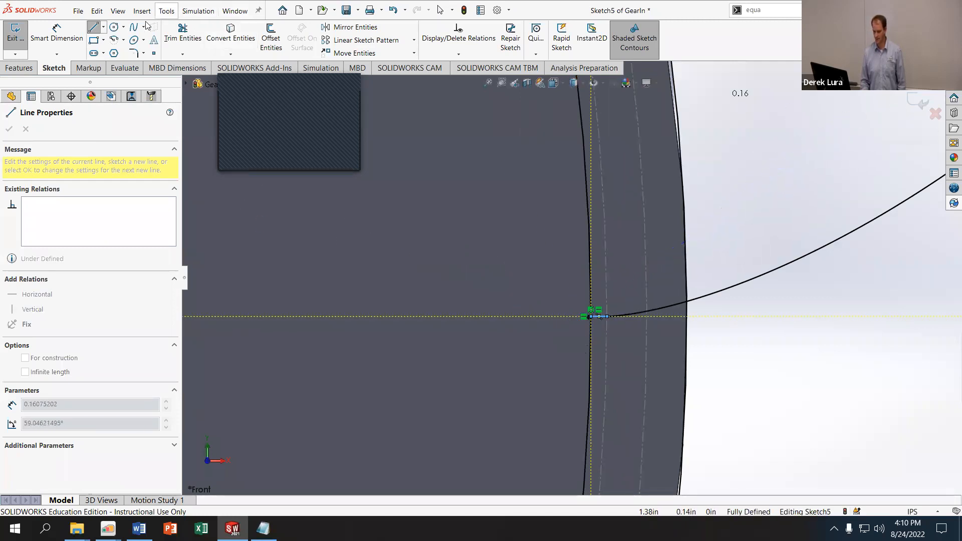
left_click(92, 30)
scroll(562, 276, "up", 1)
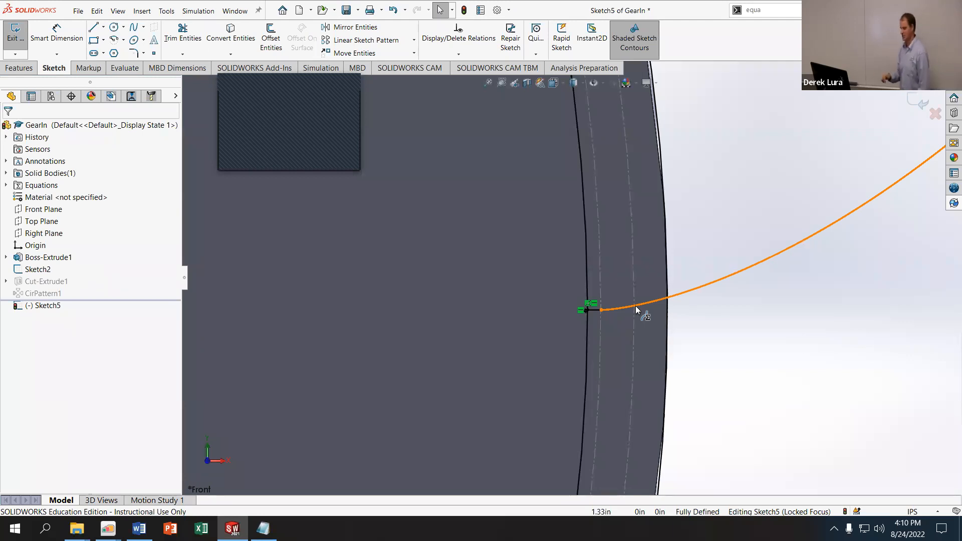
Sketch a centerline from the origin to the effective diameter centerline circle, slightly above the involute curve, and end the line command
scroll(636, 310, "up", 6)
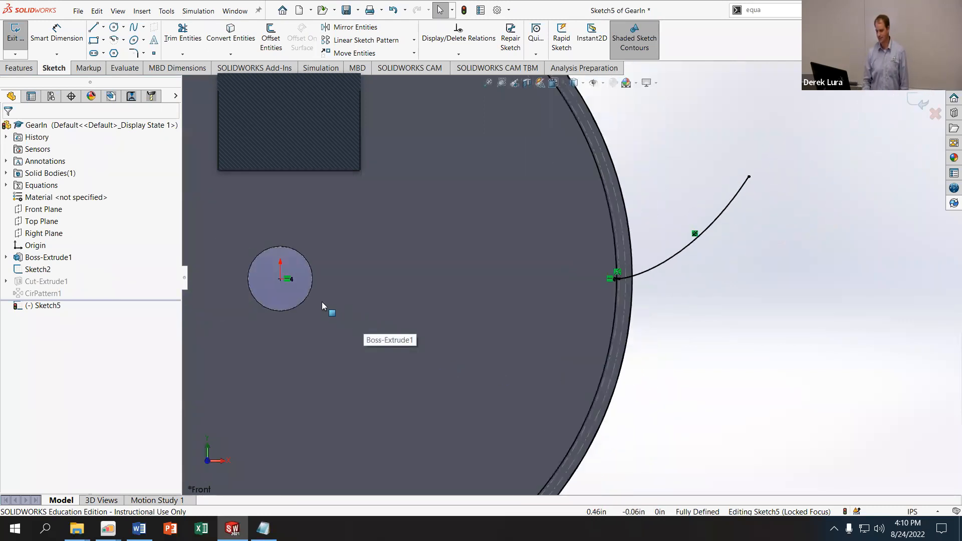
left_click(103, 27)
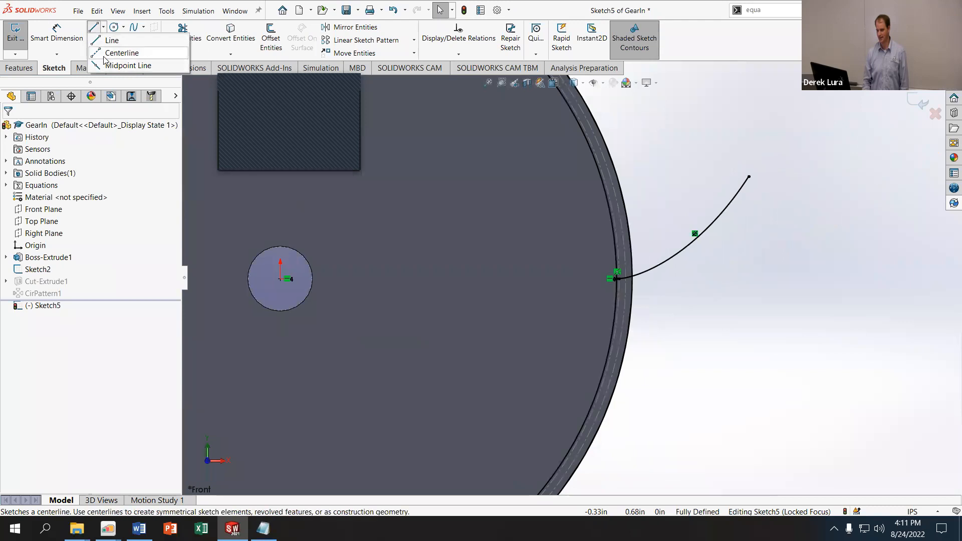
left_click(122, 53)
scroll(511, 275, "down", 2)
scroll(365, 303, "up", 2)
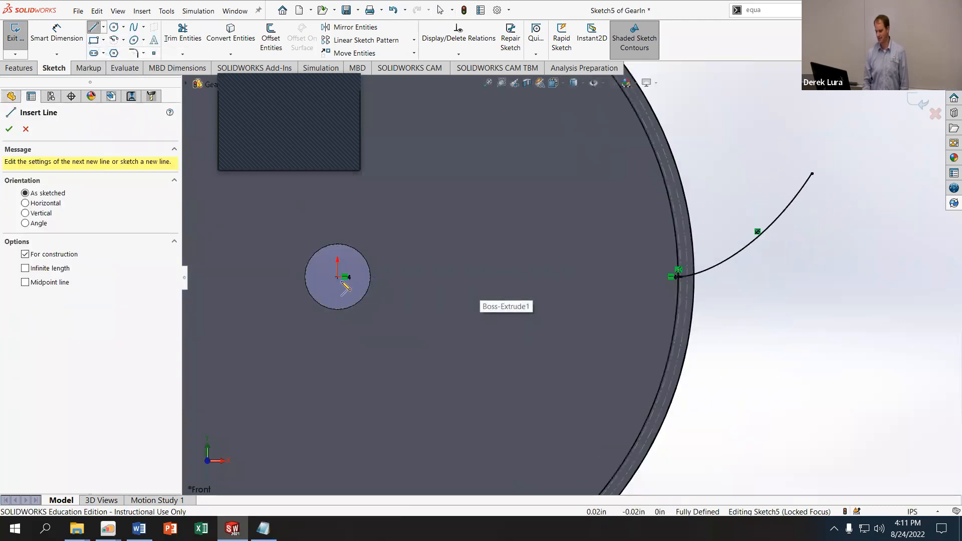
left_click(337, 276)
scroll(652, 266, "down", 2)
scroll(658, 271, "down", 2)
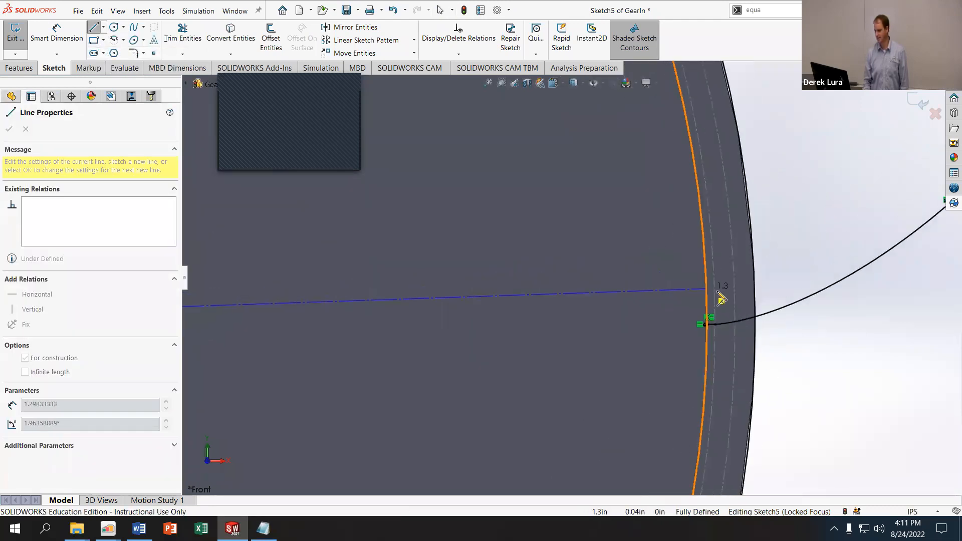
left_click(735, 313)
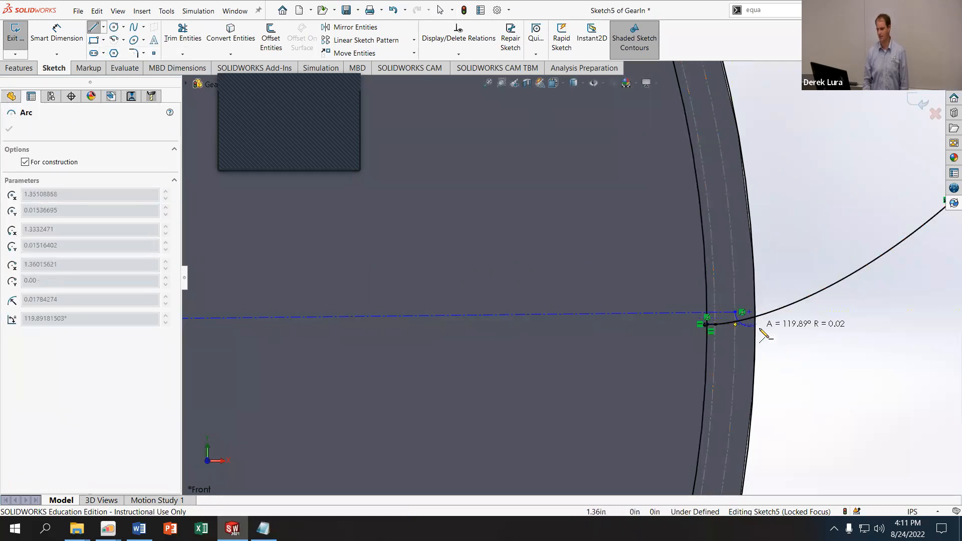
left_click(99, 31)
scroll(775, 337, "down", 3)
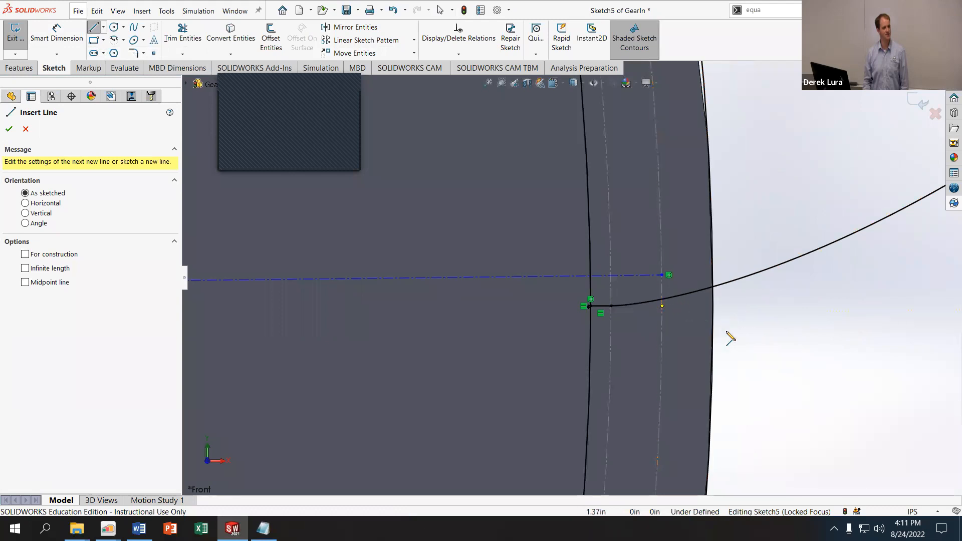
left_click(93, 27)
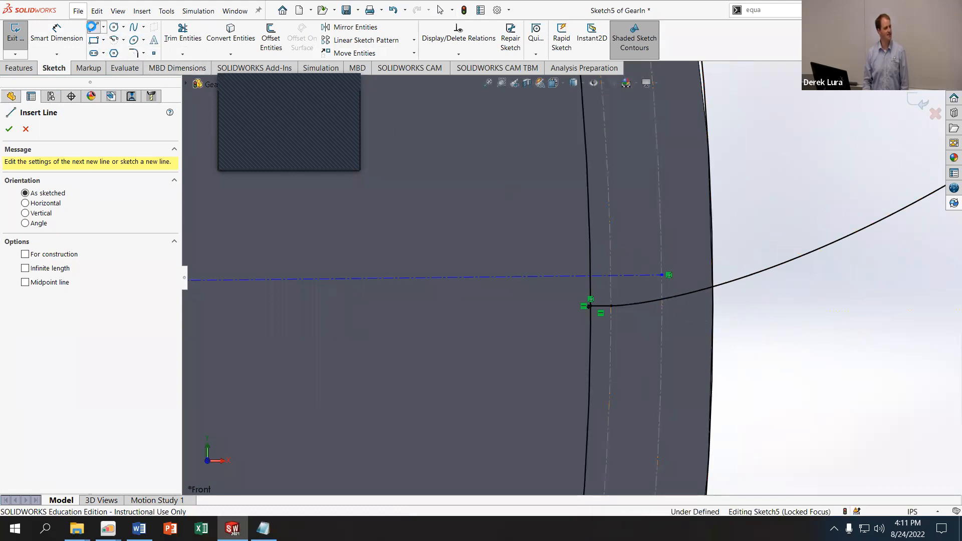
Add an Intersection relation between the centerline's outer endpoint, the effective diameter circle and the involute curve
left_click(662, 275)
left_click(662, 251, "ctrl")
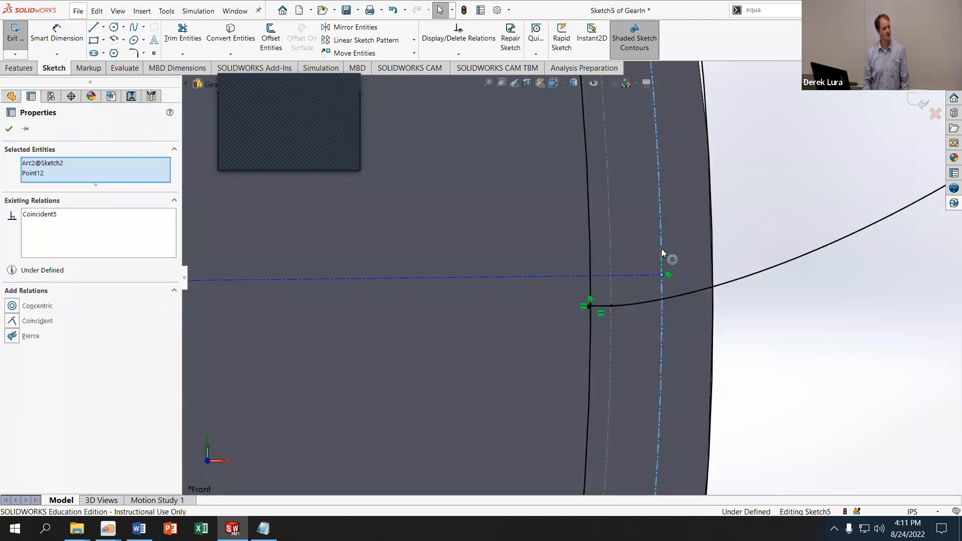
left_click(686, 297, "ctrl")
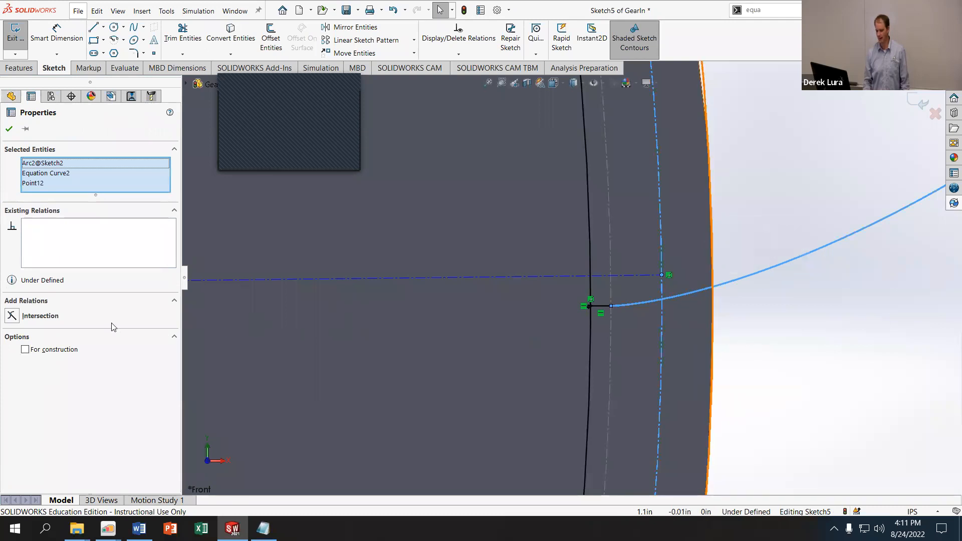
left_click(12, 316)
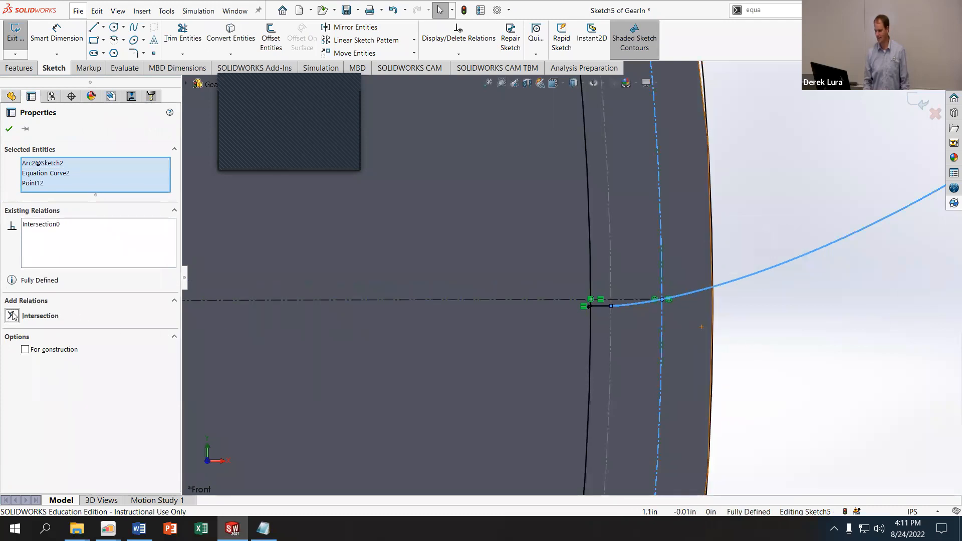
left_click(812, 392)
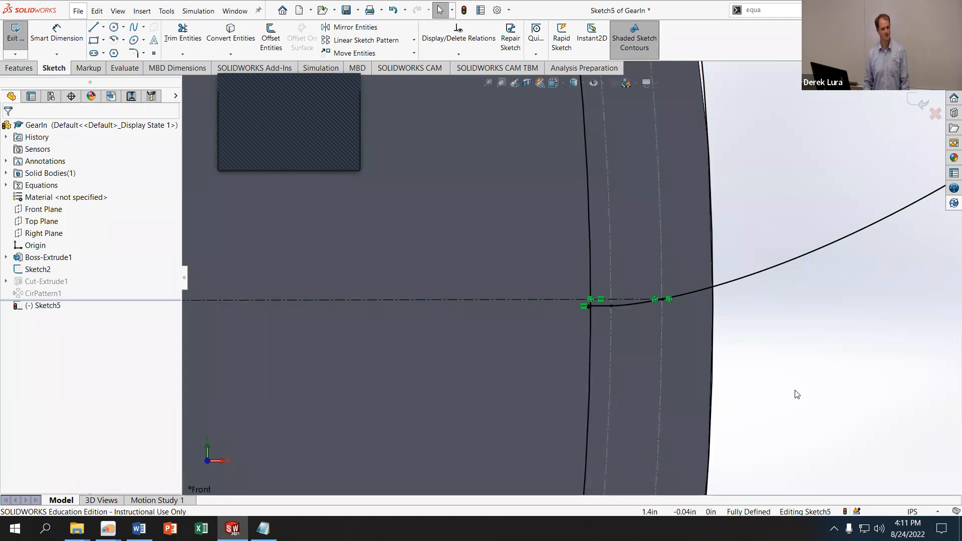
scroll(794, 395, "up", 5)
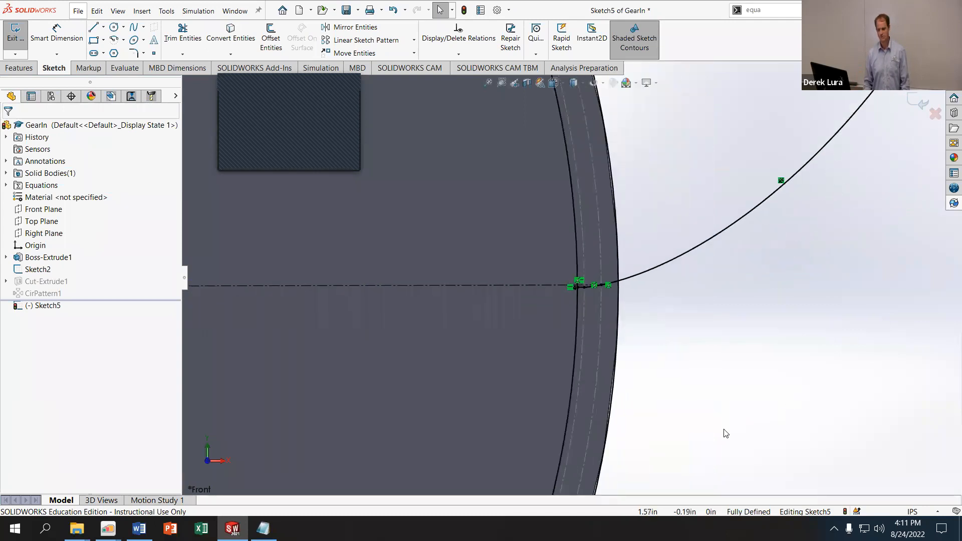
left_click(103, 27)
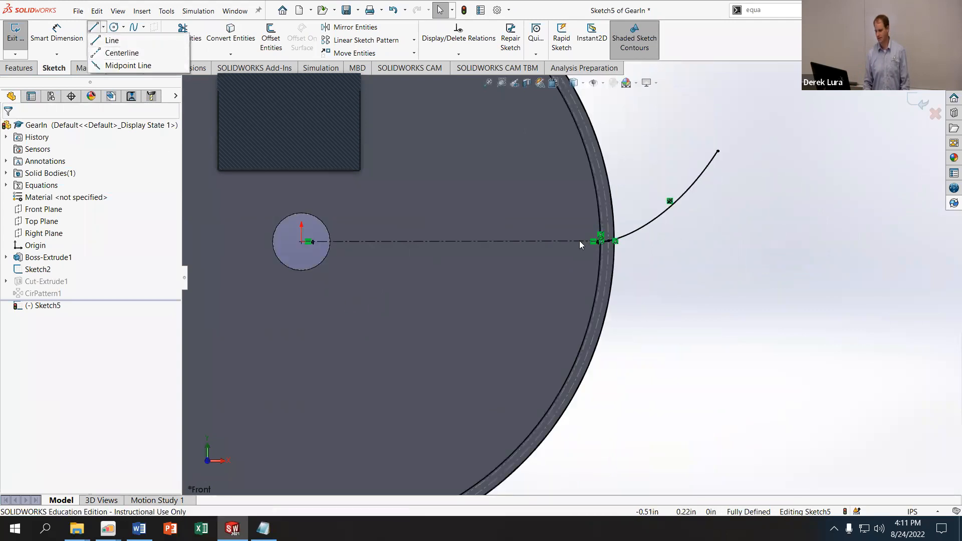
scroll(610, 247, "down", 3)
scroll(609, 247, "down", 2)
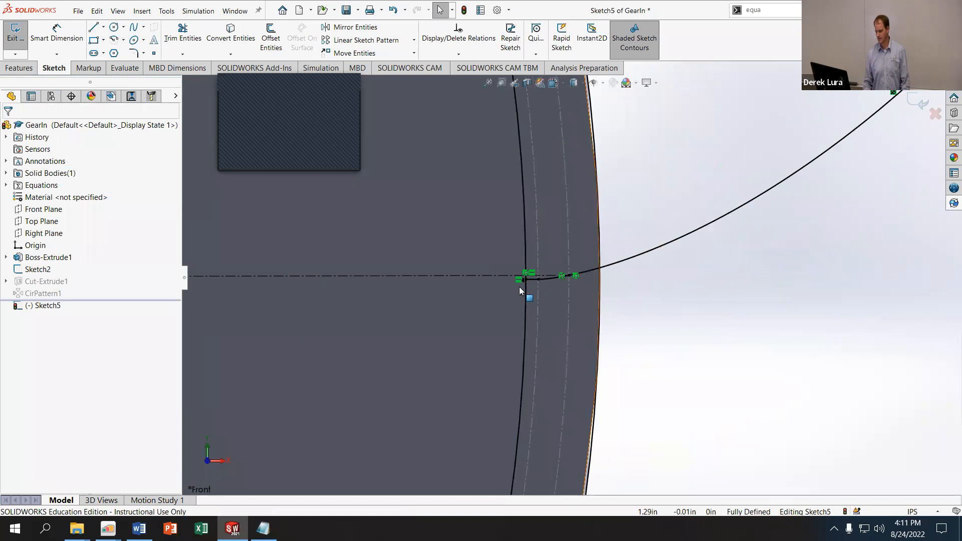
Examine the involute curve's equation settings and existing relations
scroll(514, 283, "down", 2)
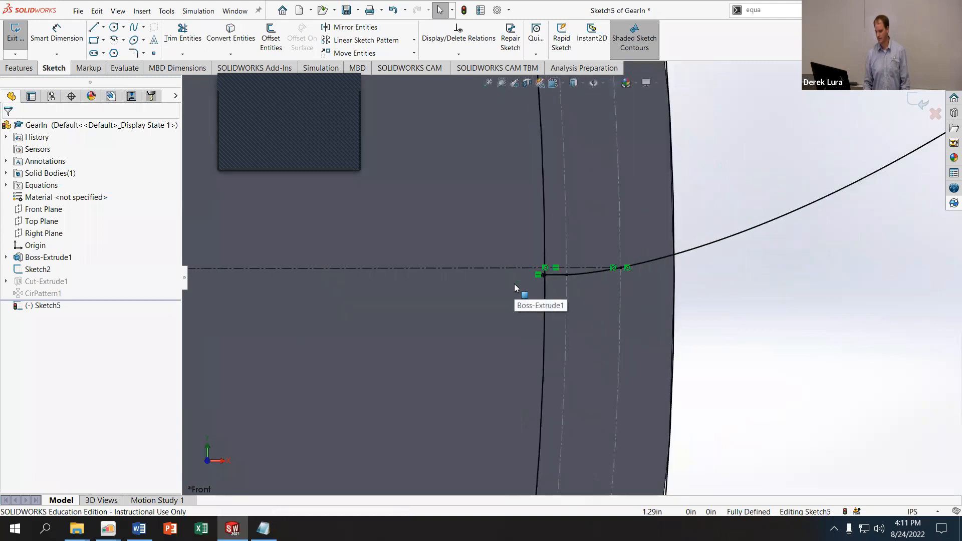
left_click(477, 269)
left_click(807, 326)
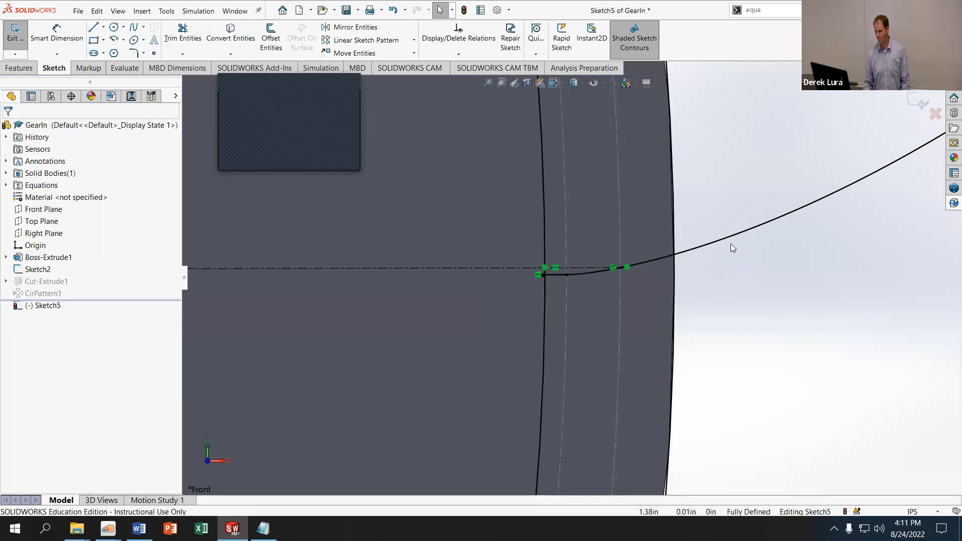
left_click(812, 203)
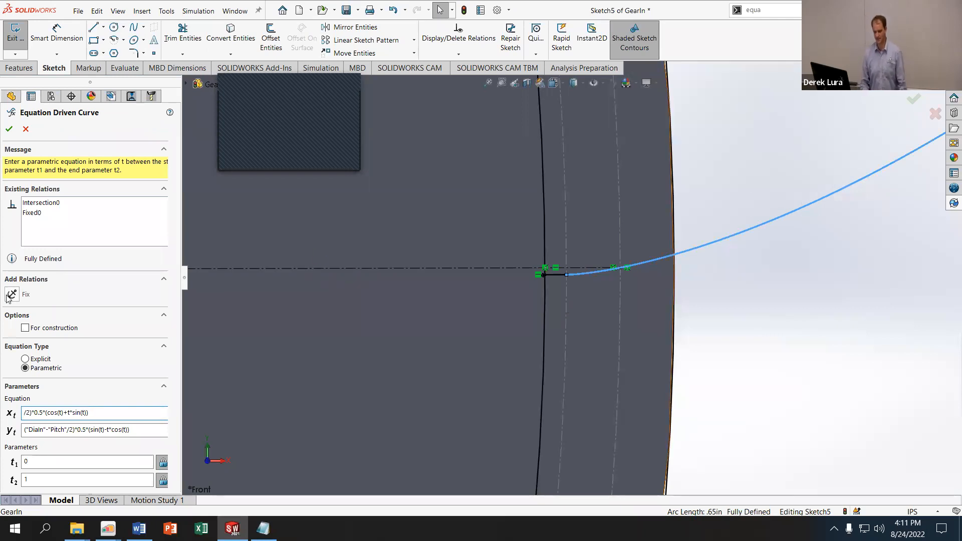
left_click(753, 350)
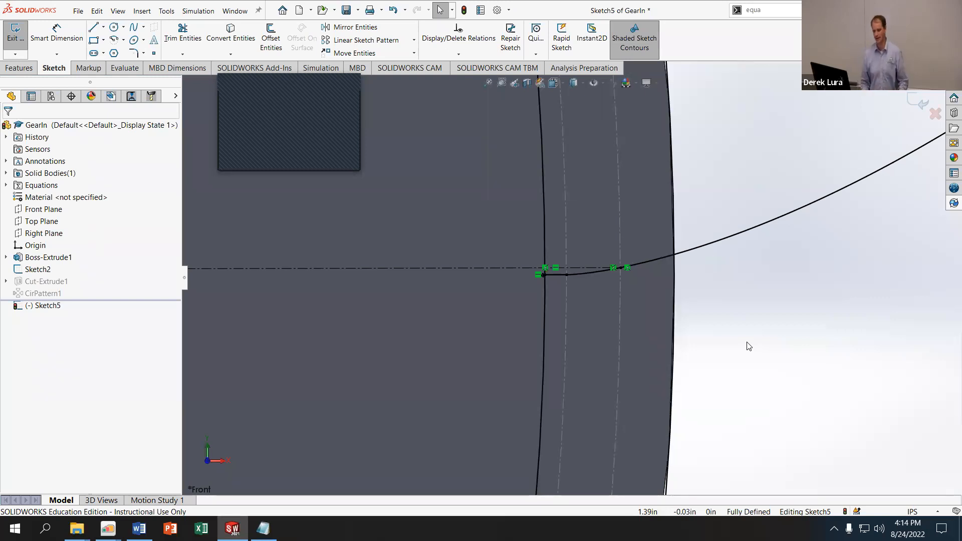
Sketch a second centerline about 1.33 in long from the origin to the effective diameter circle, slightly below the involute curve
scroll(532, 397, "up", 5)
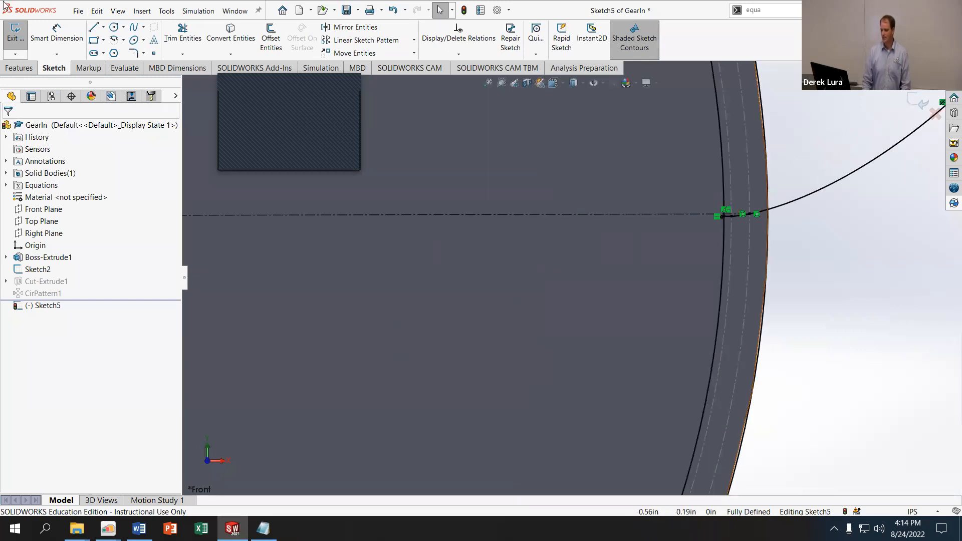
left_click(104, 27)
left_click(119, 52)
scroll(316, 272, "up", 4)
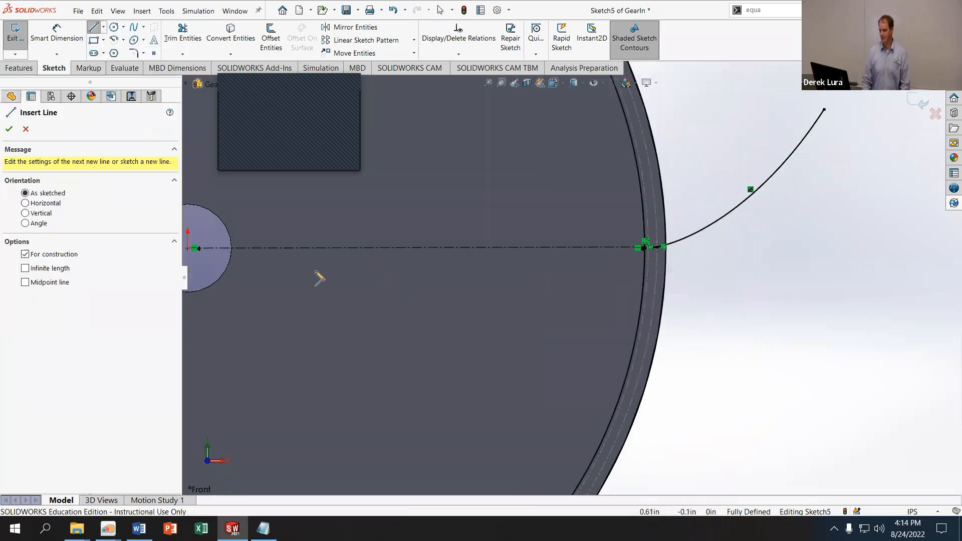
scroll(194, 254, "up", 2)
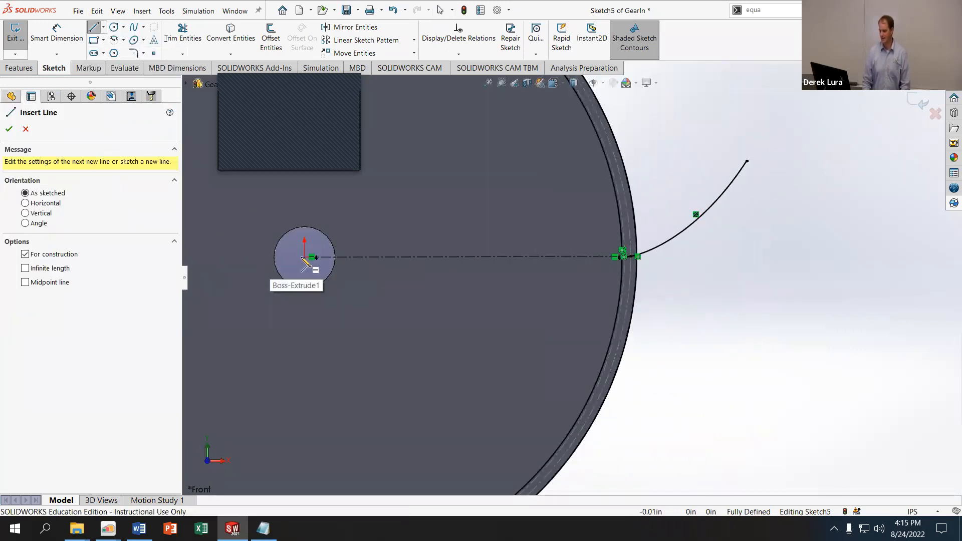
left_click(304, 257)
scroll(615, 253, "down", 5)
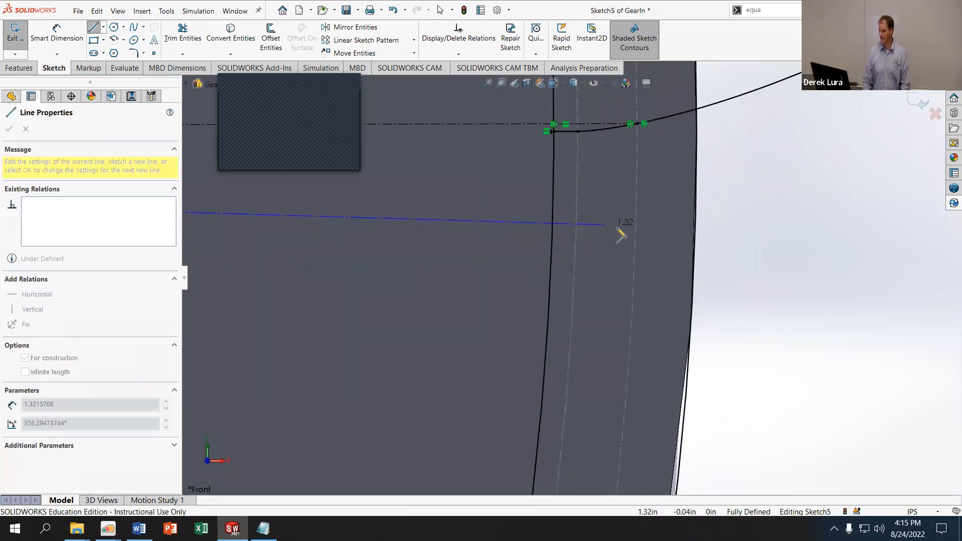
left_click(636, 223)
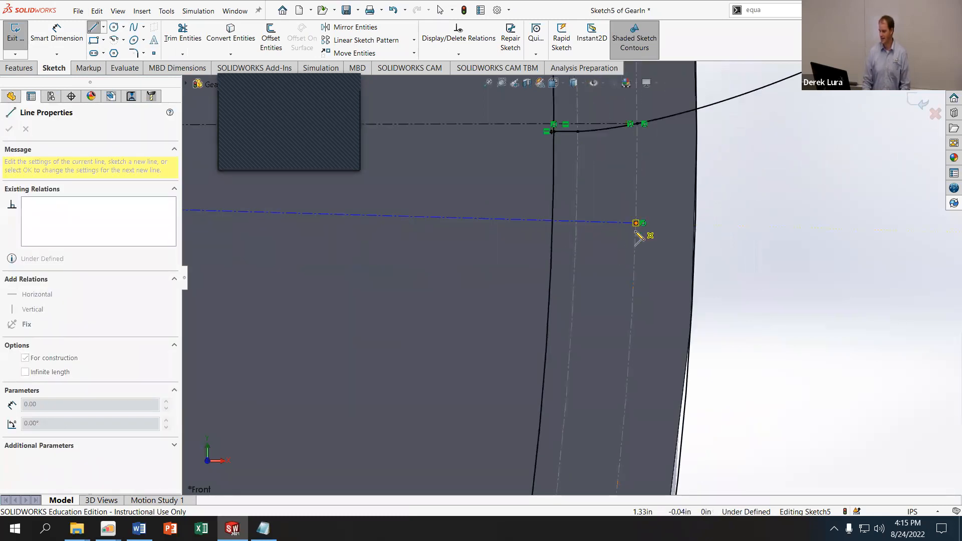
left_click(93, 27)
left_click(578, 140)
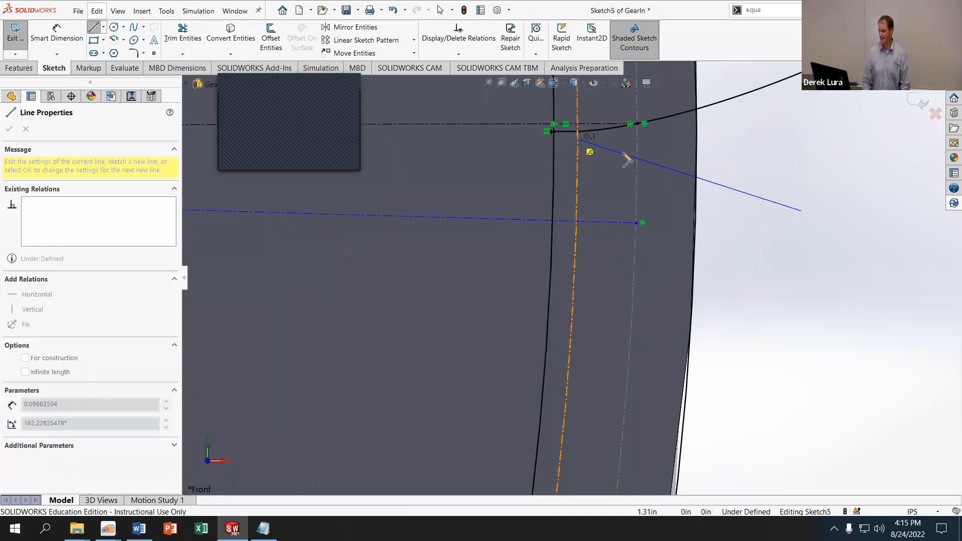
left_click(93, 27)
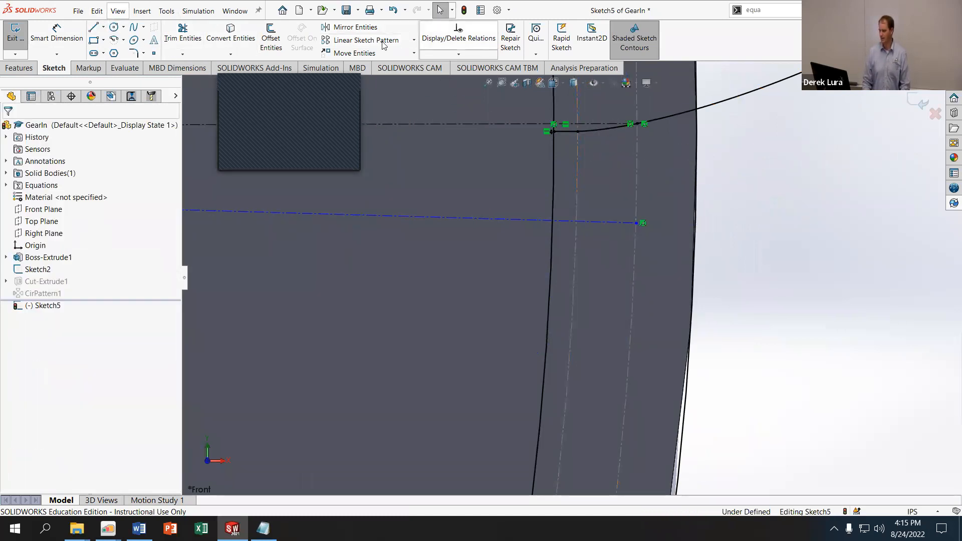
Try to mirror the short connecting line, the involute curve and both centerlines without choosing a mirror axis
left_click(352, 27)
left_click(569, 132)
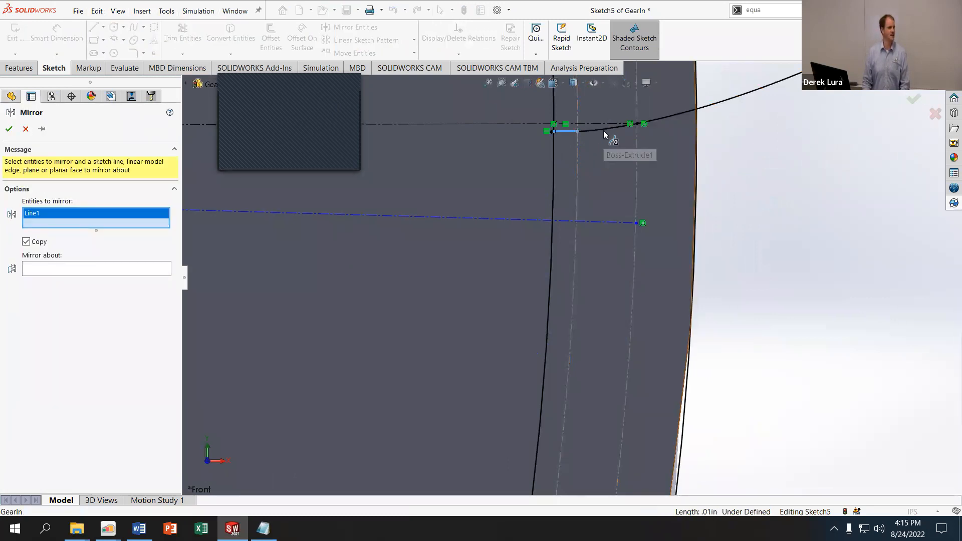
left_click(603, 130)
left_click(609, 220)
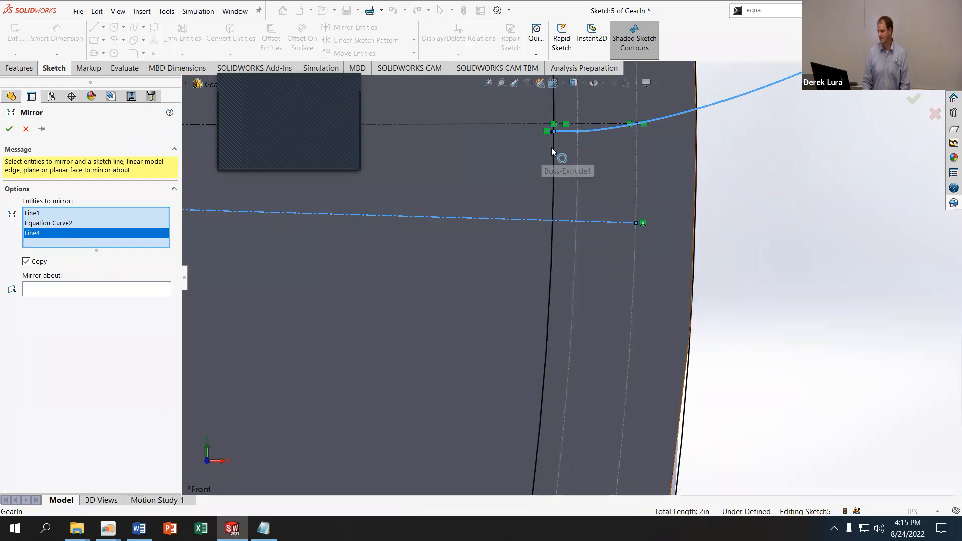
left_click(598, 122)
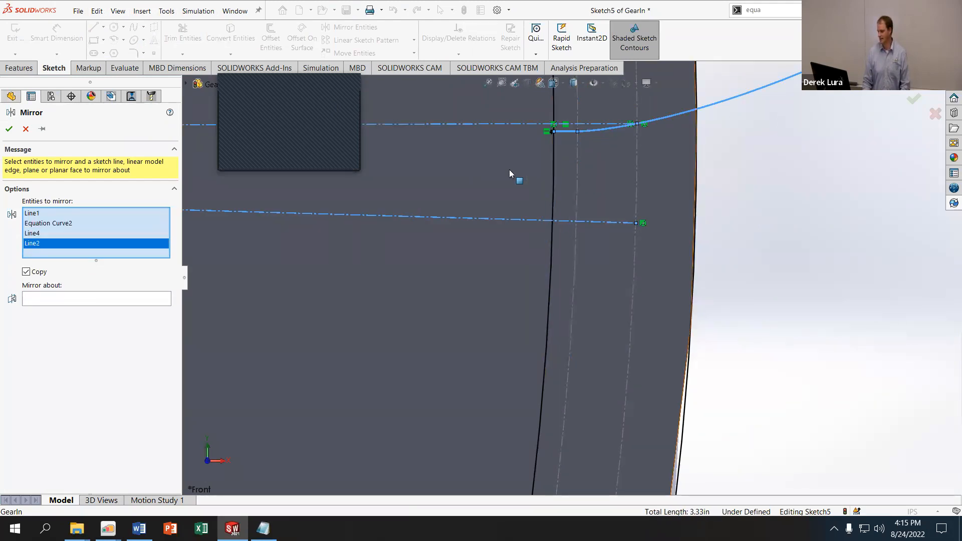
left_click(13, 130)
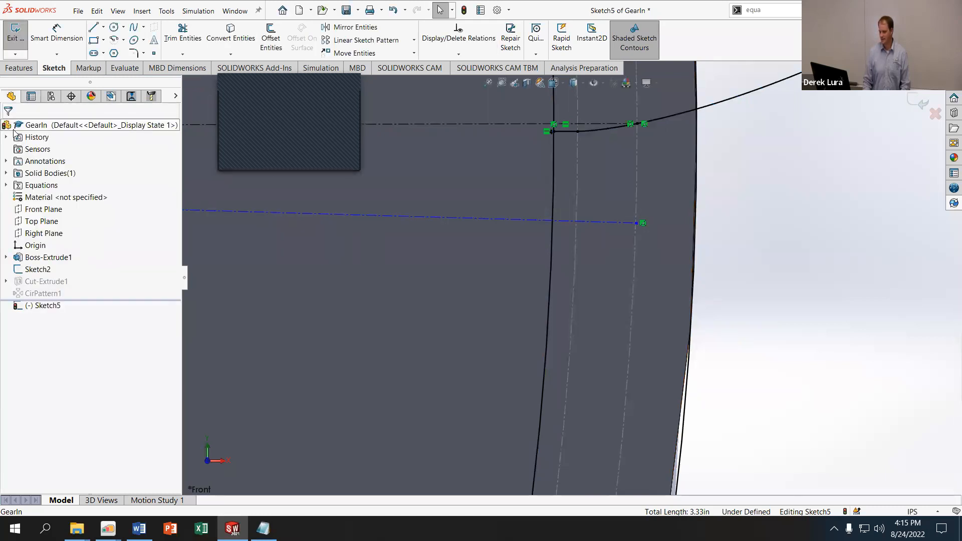
Mirror the upper centerline, short connecting line and involute curve about the lower centerline as copies, accepting the rigid spline copy
scroll(668, 391, "up", 10)
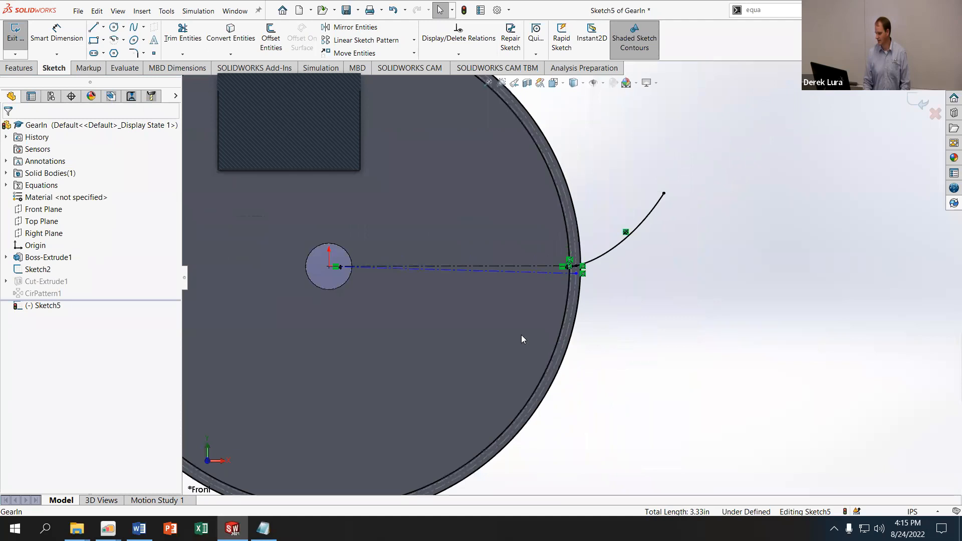
scroll(521, 231, "up", 4)
scroll(571, 263, "down", 6)
scroll(665, 407, "up", 4)
scroll(531, 282, "down", 6)
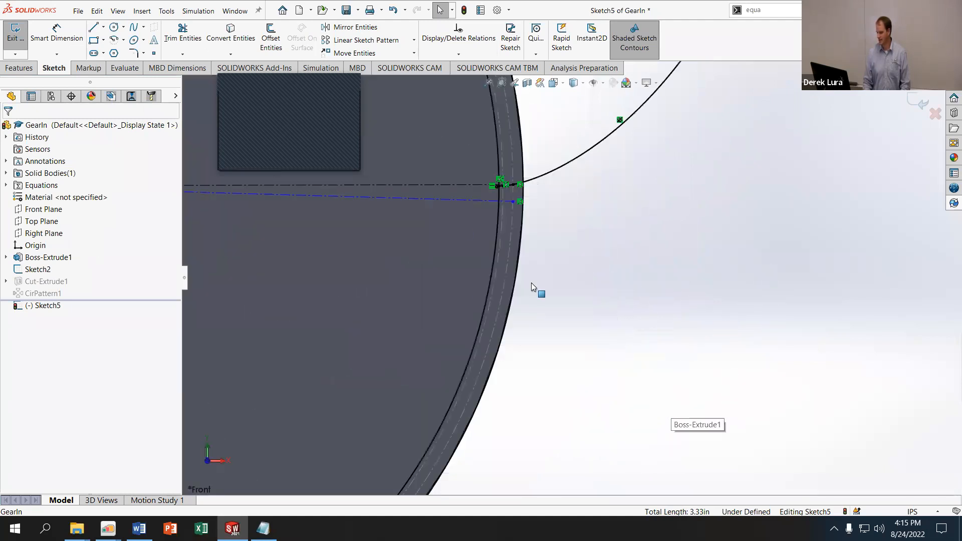
left_click(351, 27)
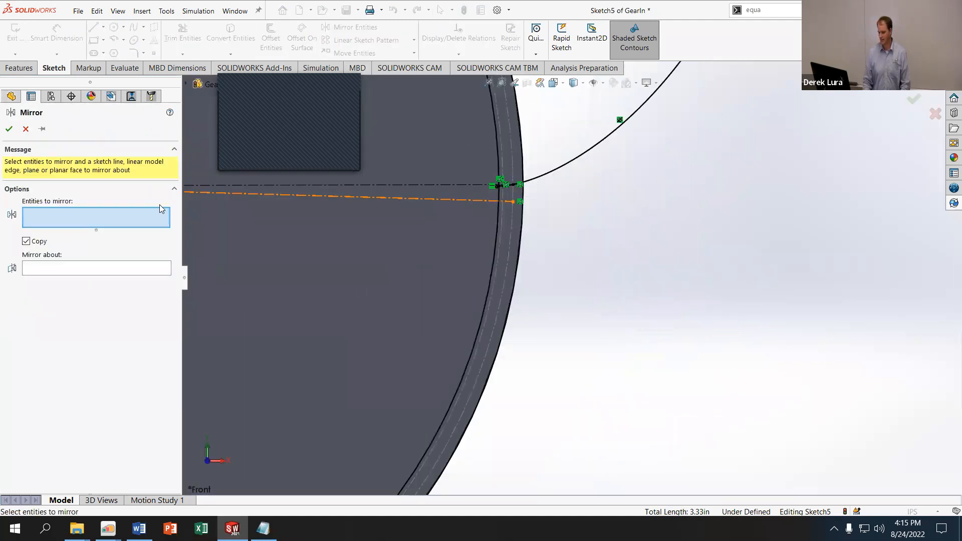
left_click(477, 186)
scroll(526, 186, "down", 8)
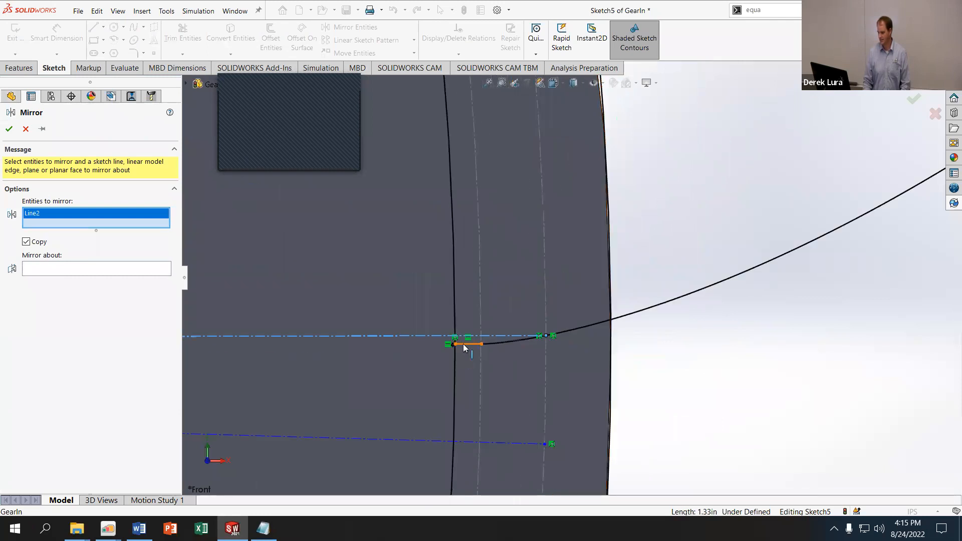
left_click(466, 344)
left_click(494, 343)
left_click(157, 291)
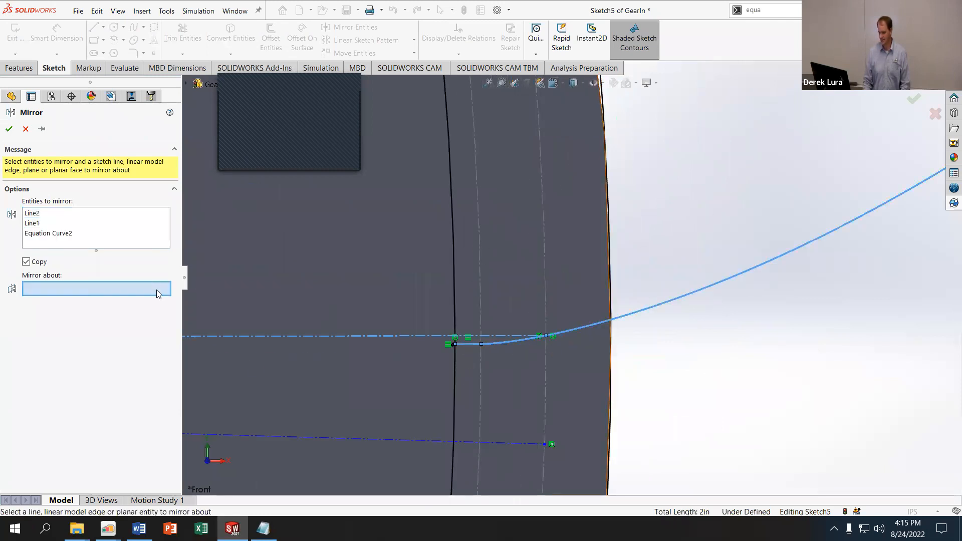
left_click(340, 439)
scroll(569, 433, "up", 4)
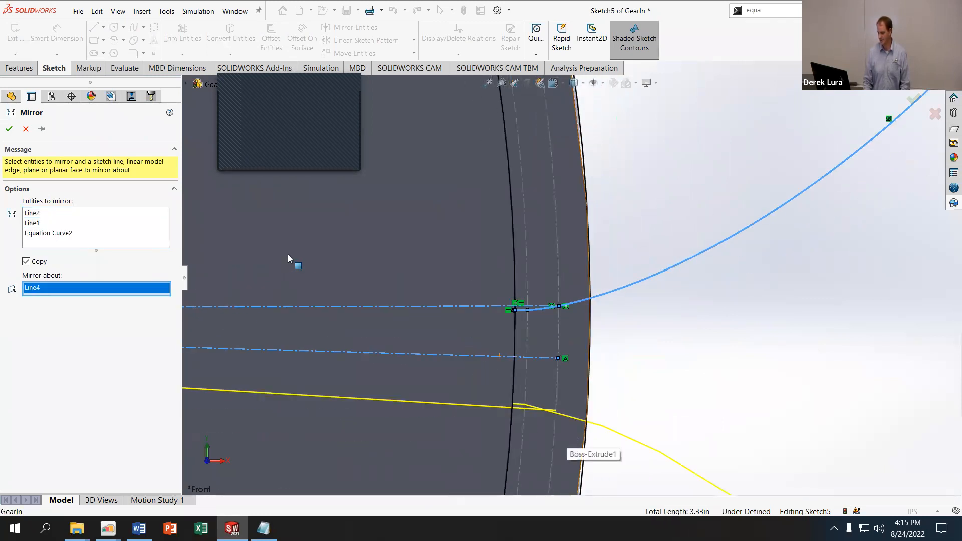
left_click(9, 129)
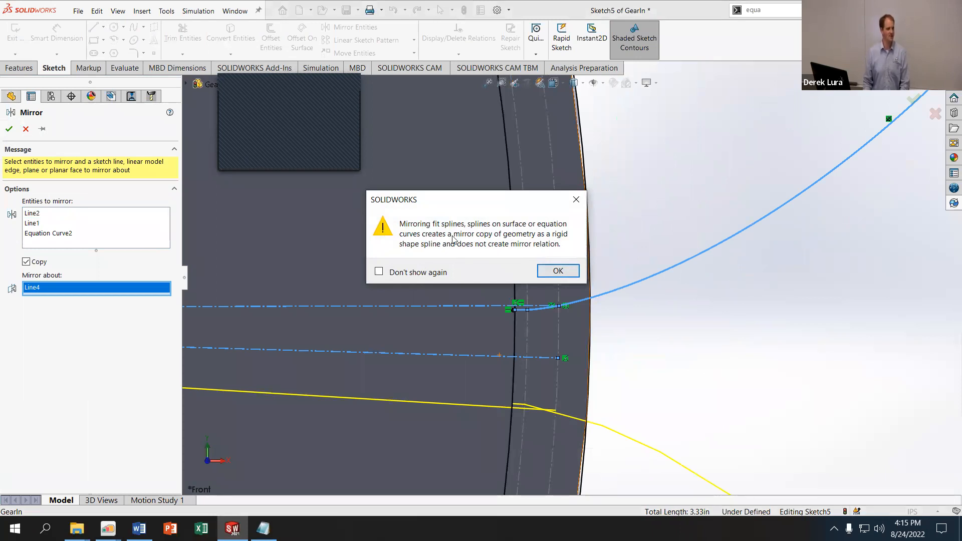
left_click(557, 271)
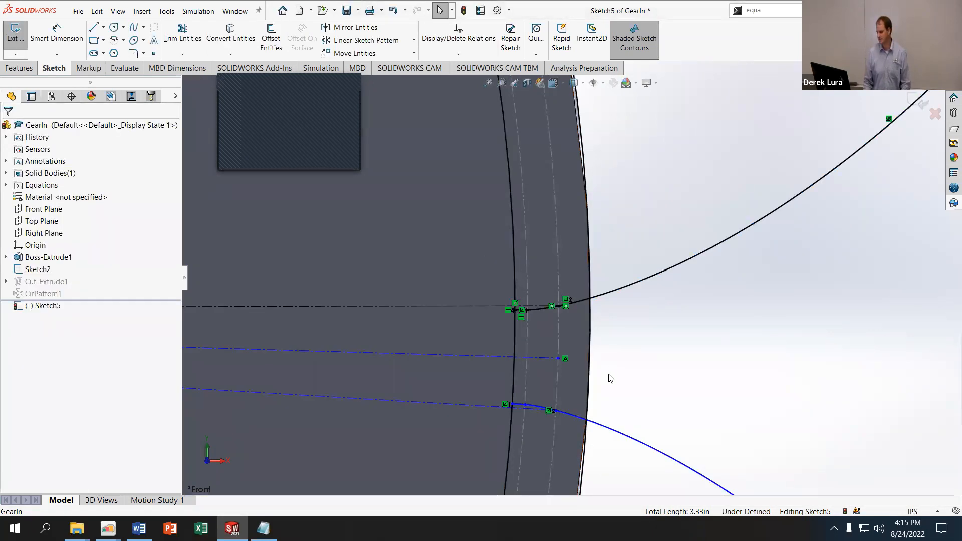
Try fixing the mirrored involute spline, undo that change and clear the selection
left_click(630, 450)
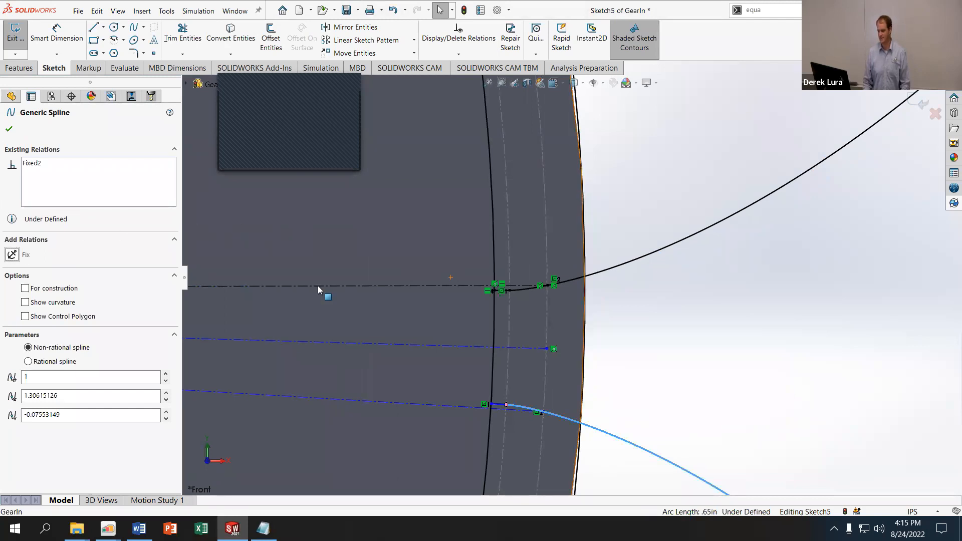
left_click(655, 370)
scroll(497, 436, "down", 2)
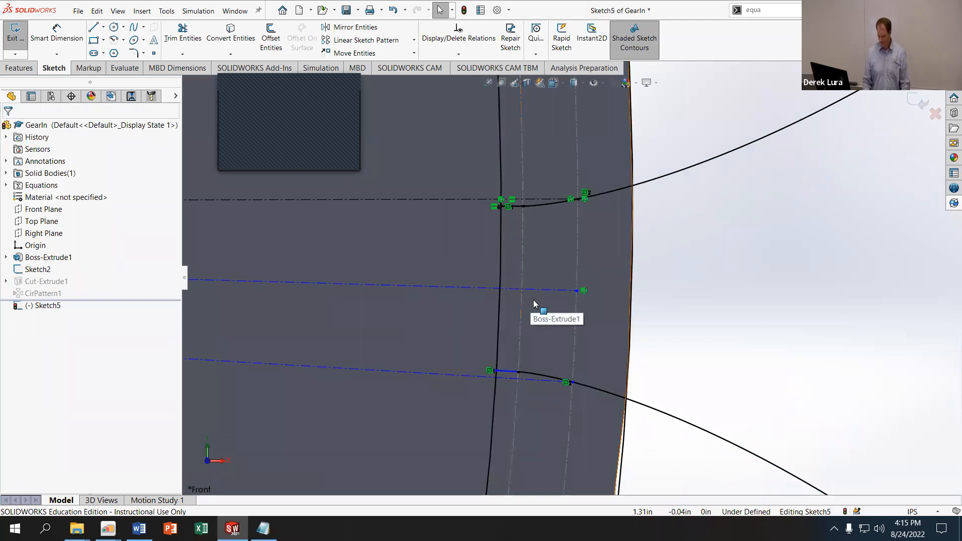
left_click(605, 392)
key("ctrl+z")
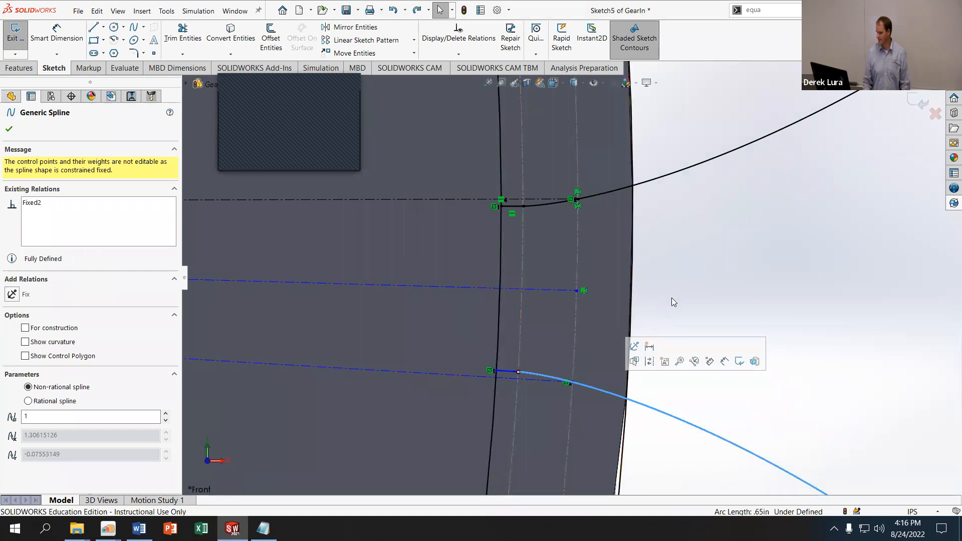
left_click(680, 259)
left_click(496, 278)
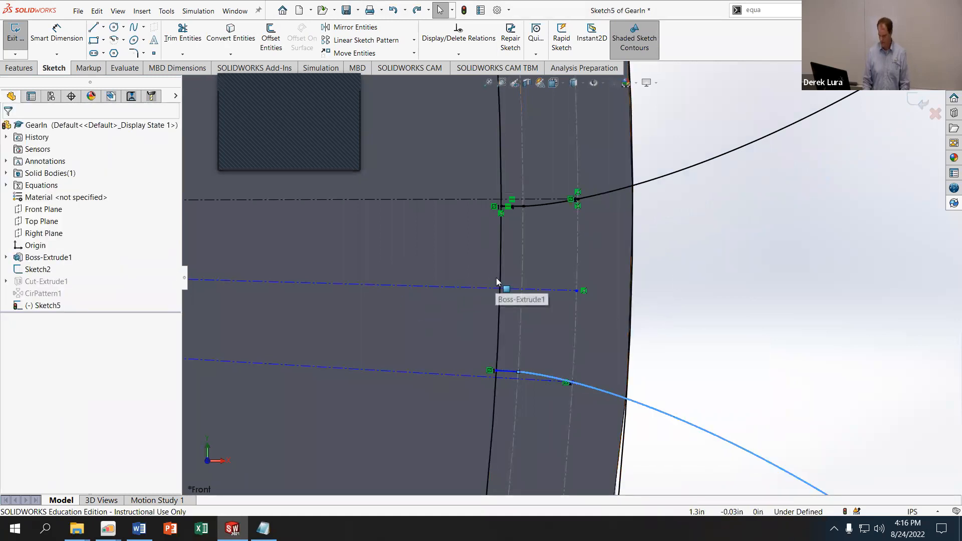
left_click(720, 261)
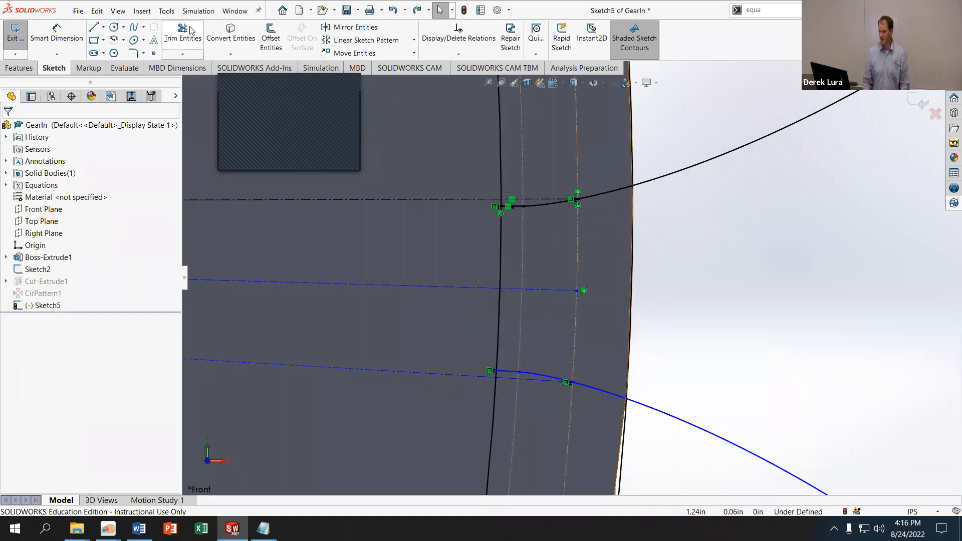
Dimension the vertical distance between the outer endpoints of the original and mirrored centerlines, and set it to "Pitch"/2
left_click(49, 32)
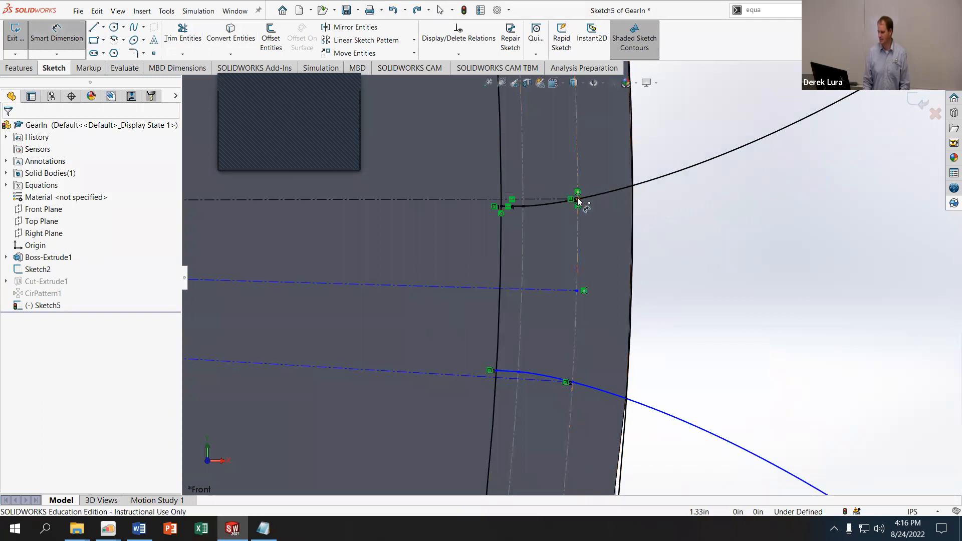
left_click(576, 199)
left_click(576, 383)
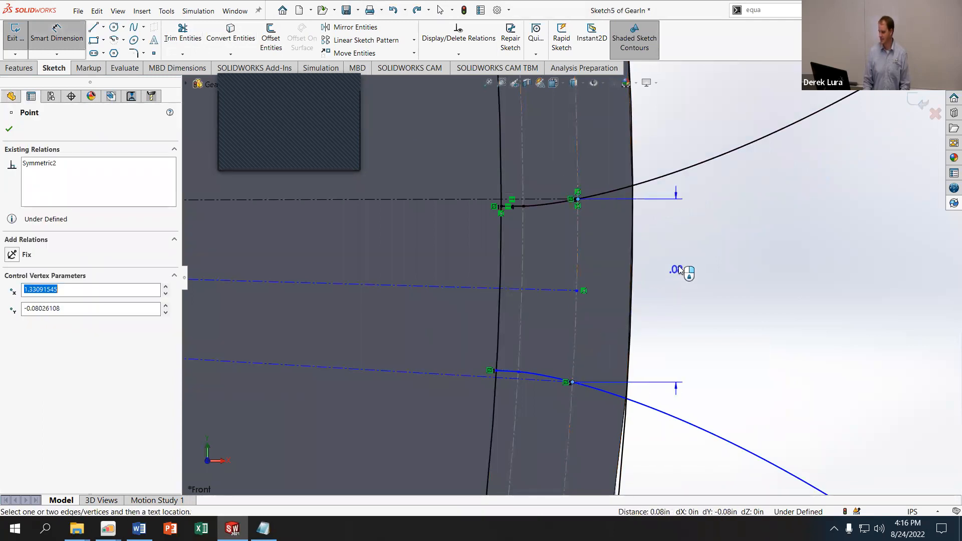
left_click(681, 271)
type("=")
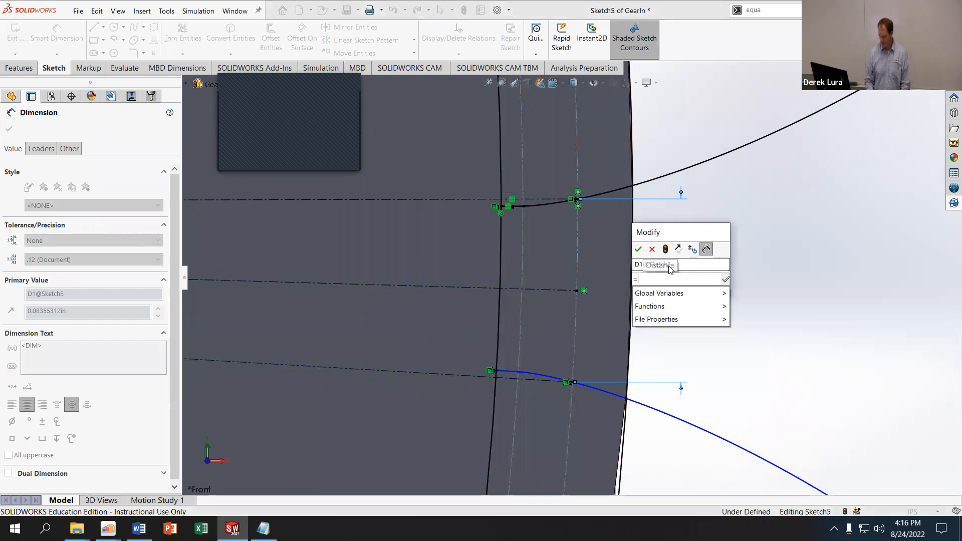
mouse_move(717, 293)
left_click(763, 319)
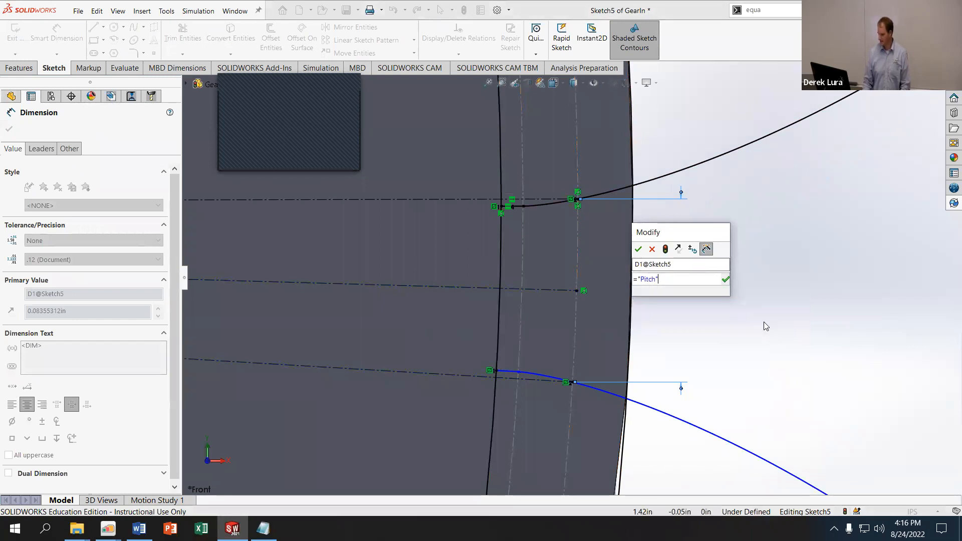
type("/2")
key("Return")
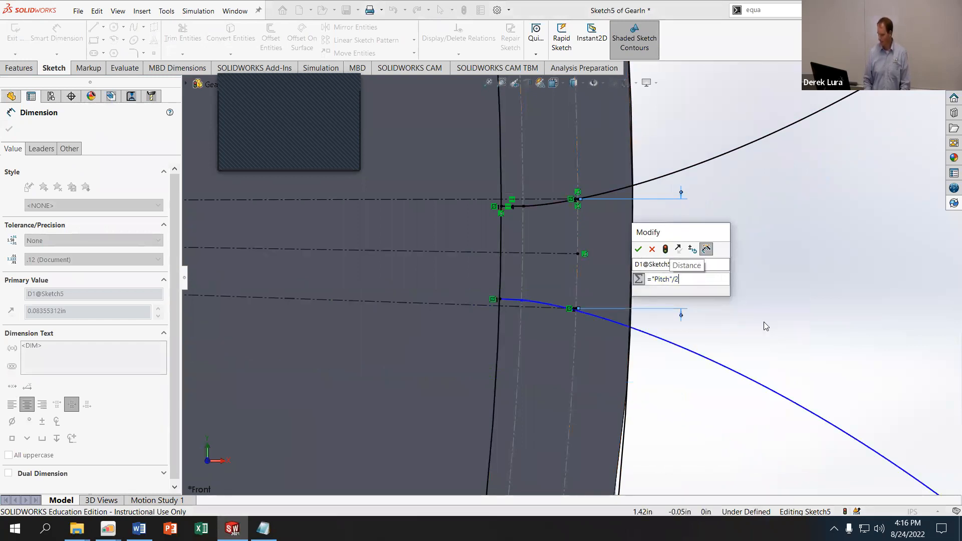
key("Return")
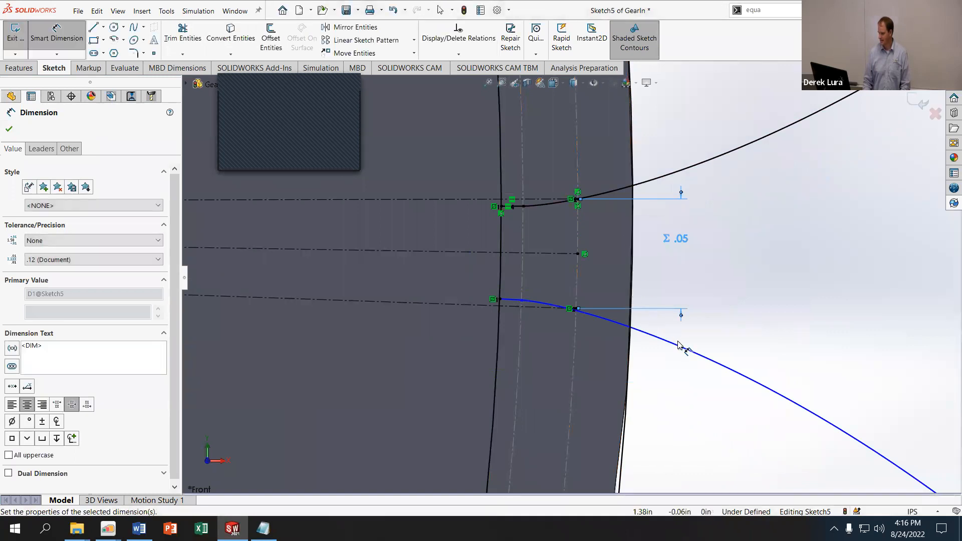
right_click(677, 350)
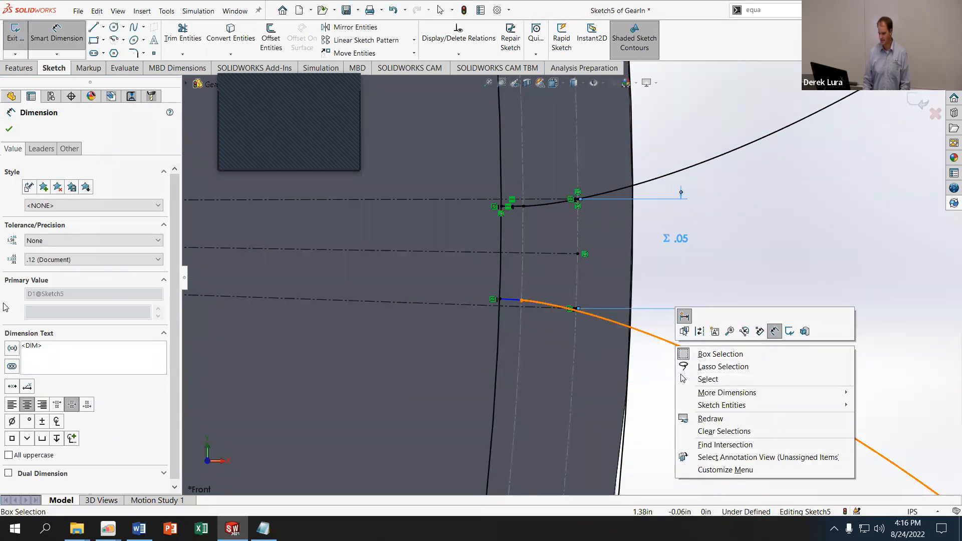
Add a Fix relation to the mirrored involute spline
key("Escape")
left_click(677, 349)
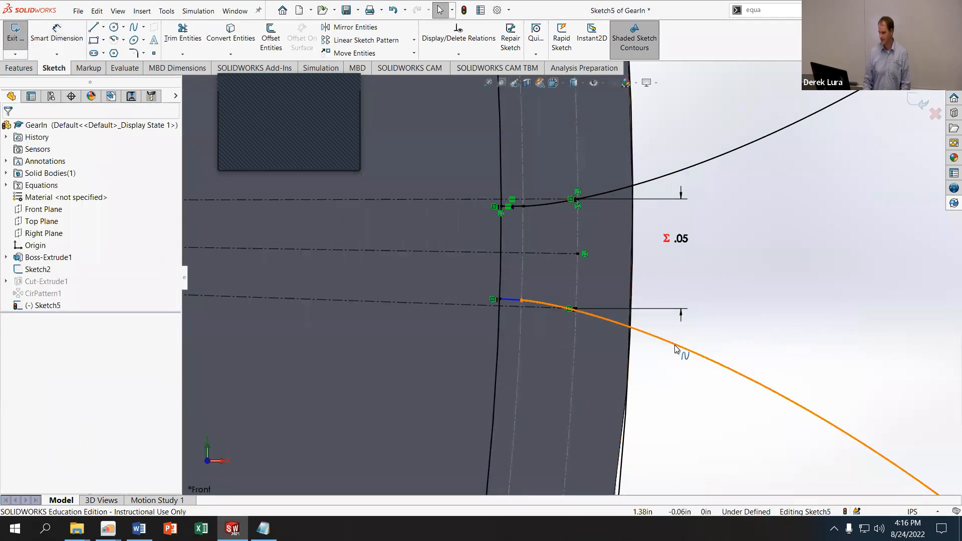
left_click(12, 256)
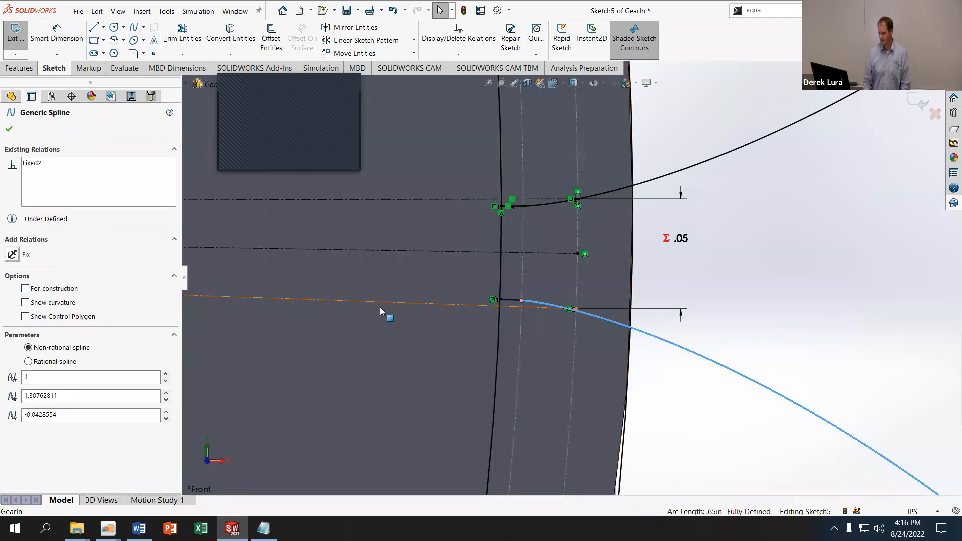
left_click(811, 273)
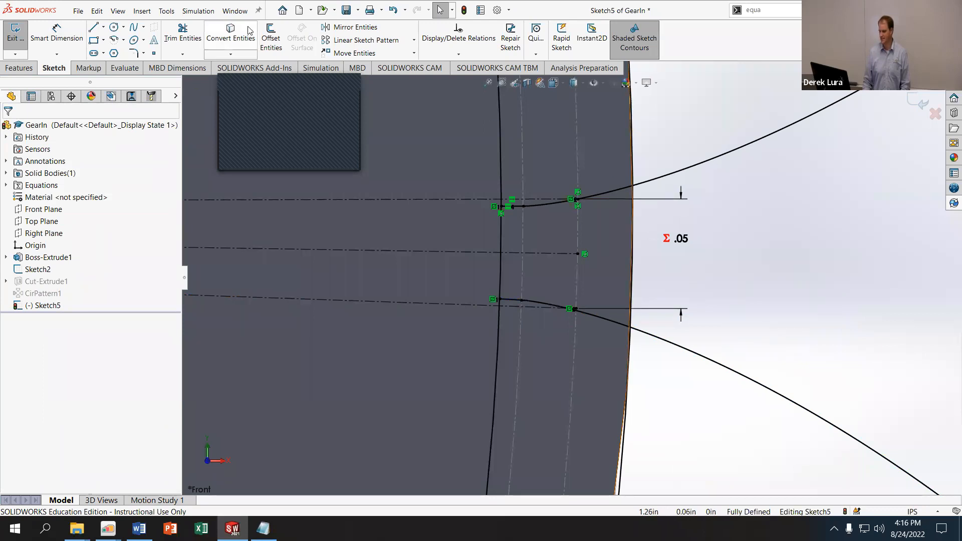
Trim the involute curves and the root and outer circles down to a single closed tooth-gap profile
left_click(183, 35)
mouse_move(580, 417)
left_mouse_down()
mouse_move(775, 196)
mouse_move(656, 107)
left_mouse_up()
scroll(528, 222, "down", 3)
scroll(528, 226, "down", 3)
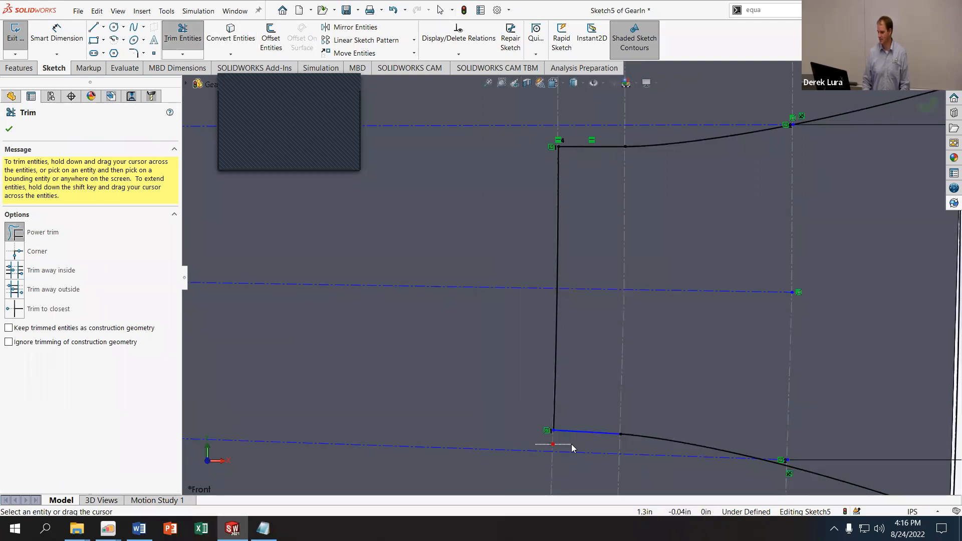
scroll(502, 394, "up", 3)
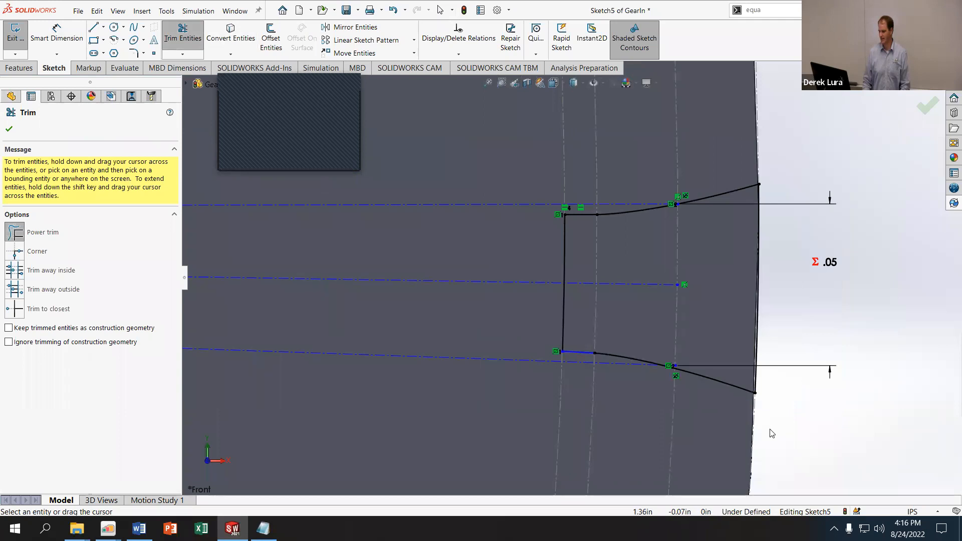
scroll(719, 415, "up", 4)
scroll(322, 267, "up", 2)
scroll(316, 275, "up", 6)
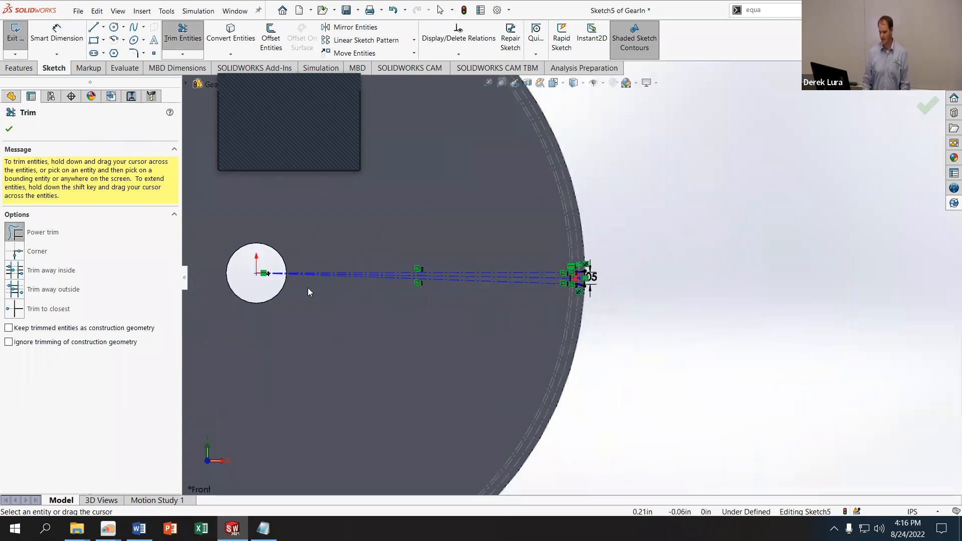
scroll(294, 265, "down", 1)
left_click(9, 129)
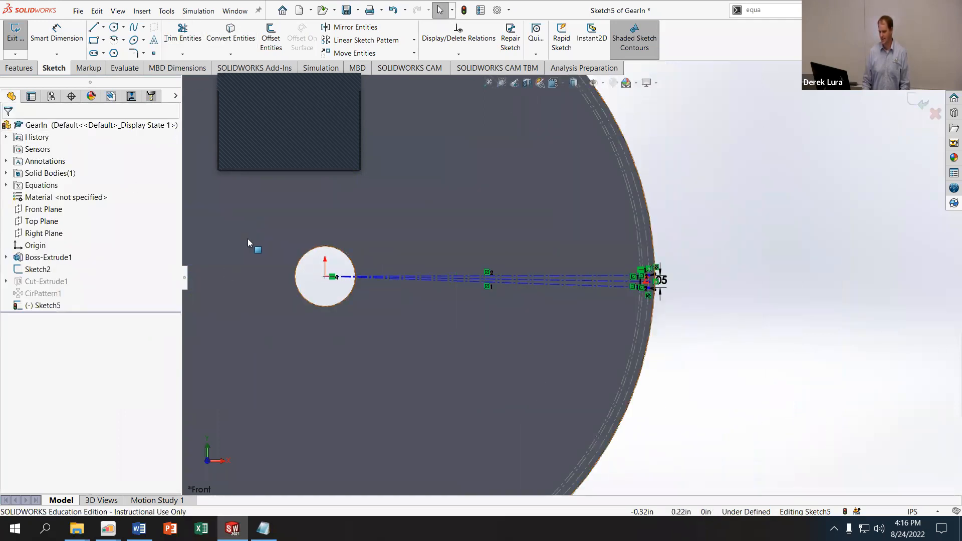
Make the mirrored short connecting line coincident with the point at the gear's center
left_click(595, 284)
scroll(608, 283, "down", 8)
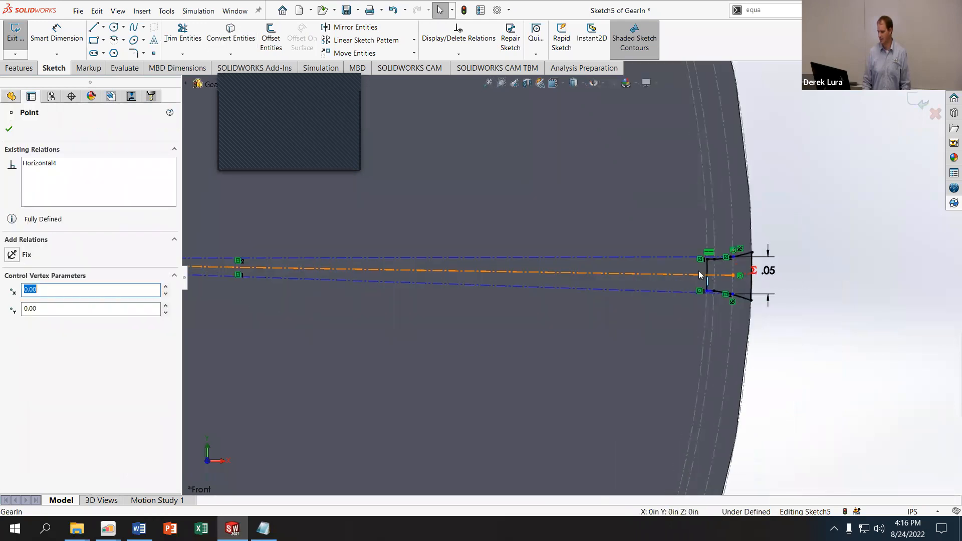
left_click(734, 304, "ctrl")
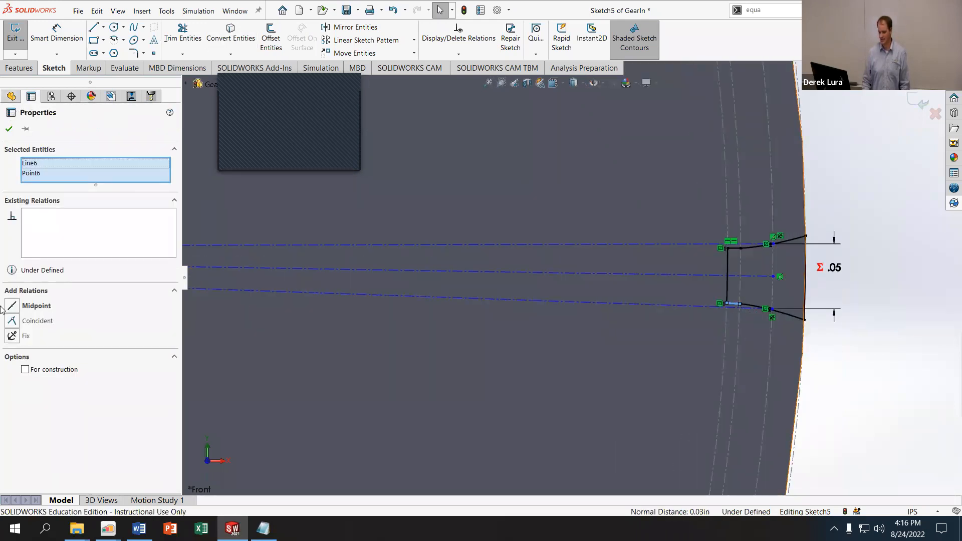
left_click(16, 323)
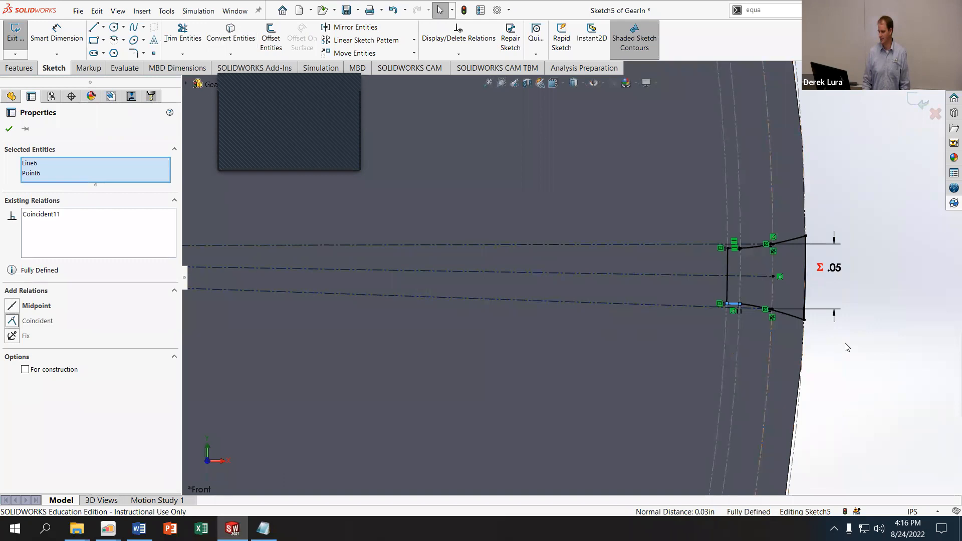
key("Escape")
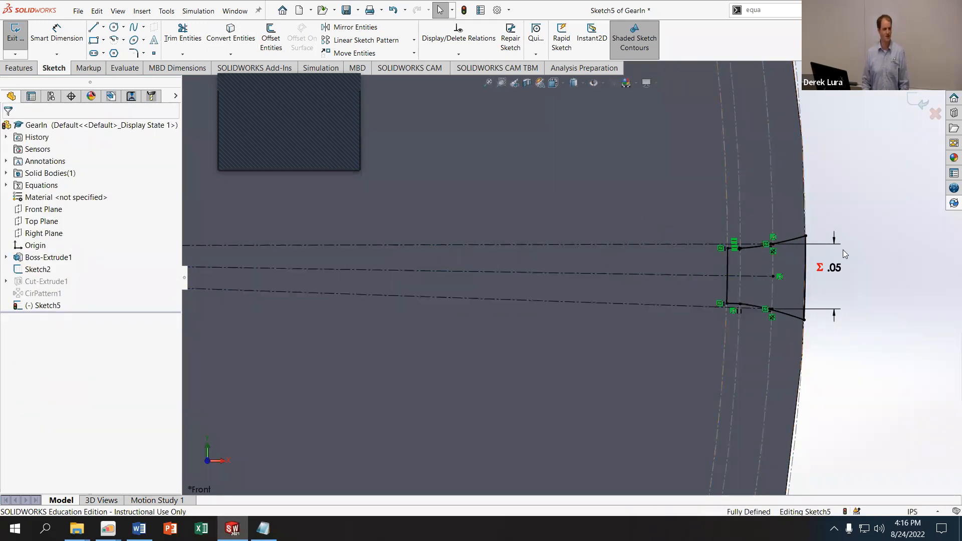
Extrude-cut the closed involute tooth-gap profile Through All into the gear body
scroll(728, 250, "down", 3)
scroll(641, 248, "down", 2)
scroll(676, 278, "up", 5)
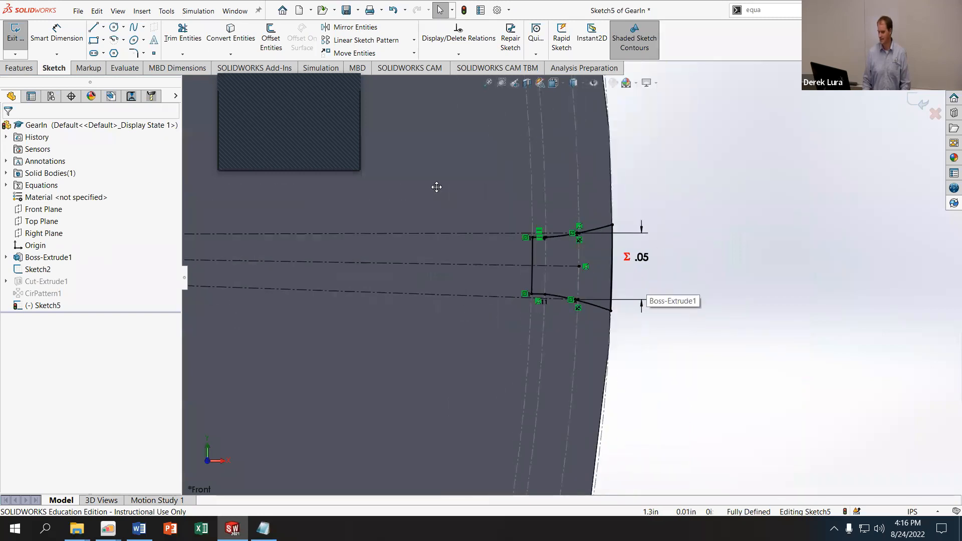
left_click(9, 69)
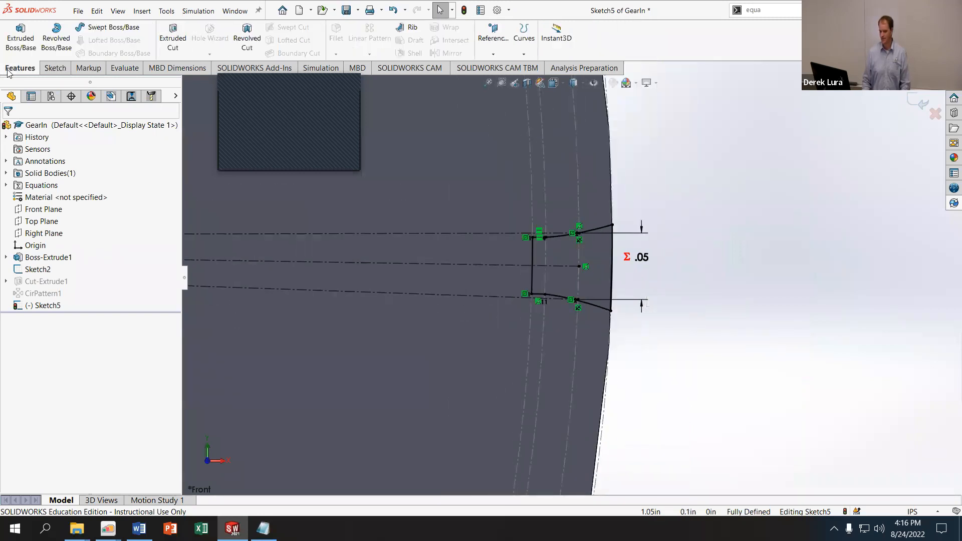
left_click(173, 38)
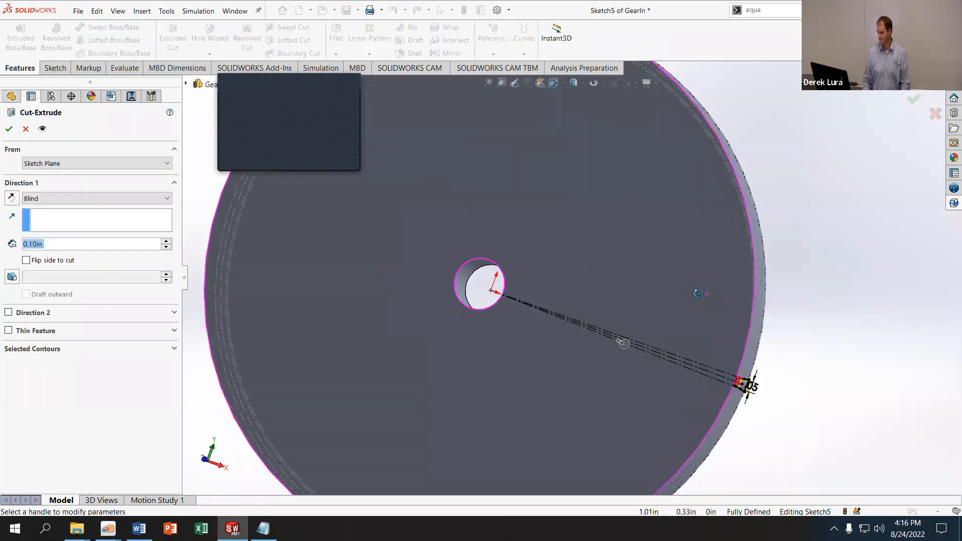
left_click(35, 199)
left_click(40, 208)
middle_click_drag(695, 291, 659, 198)
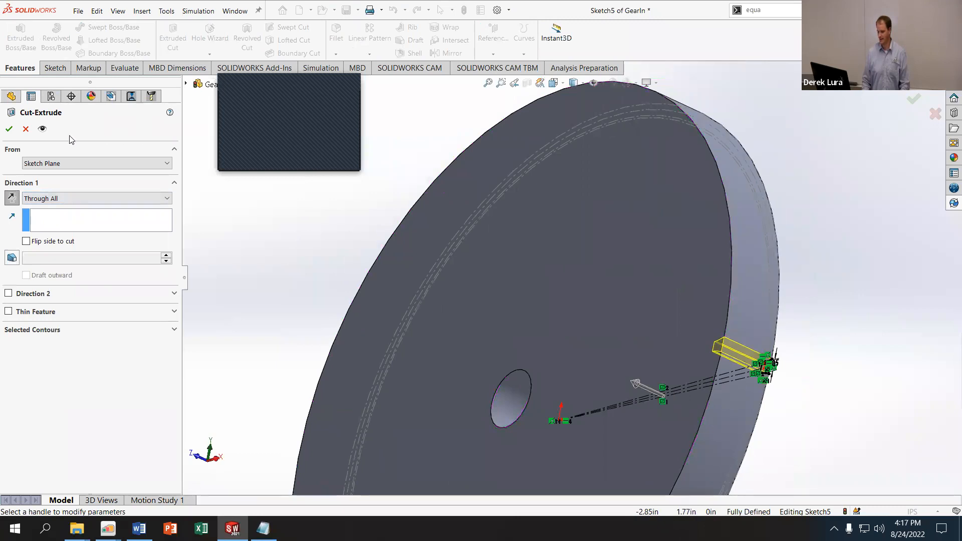
left_click(10, 129)
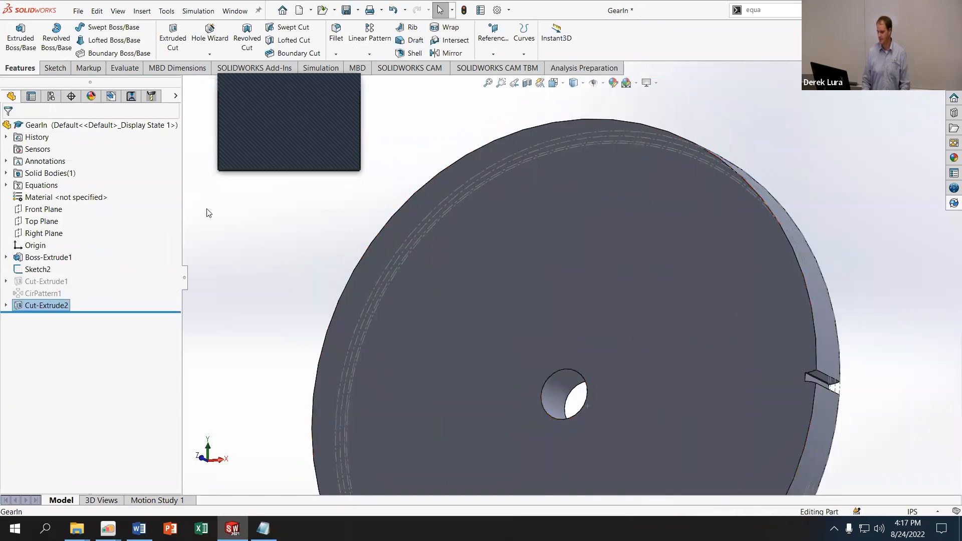
Circular-pattern the involute cut around the bore face, equally spaced over 360 degrees, with the instance count set to "DiaIn"*PI/"Pitch"+.5
left_click(370, 55)
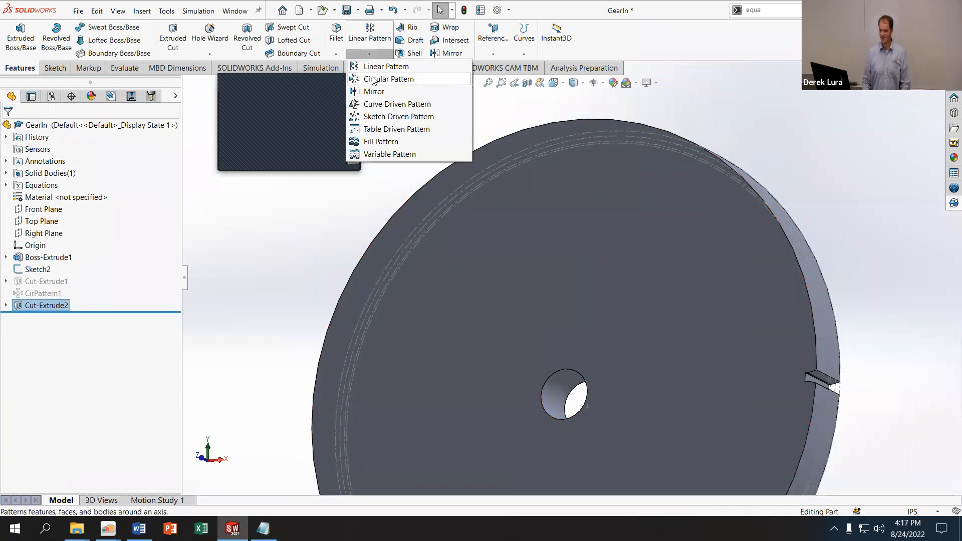
left_click(396, 79)
left_click(557, 390)
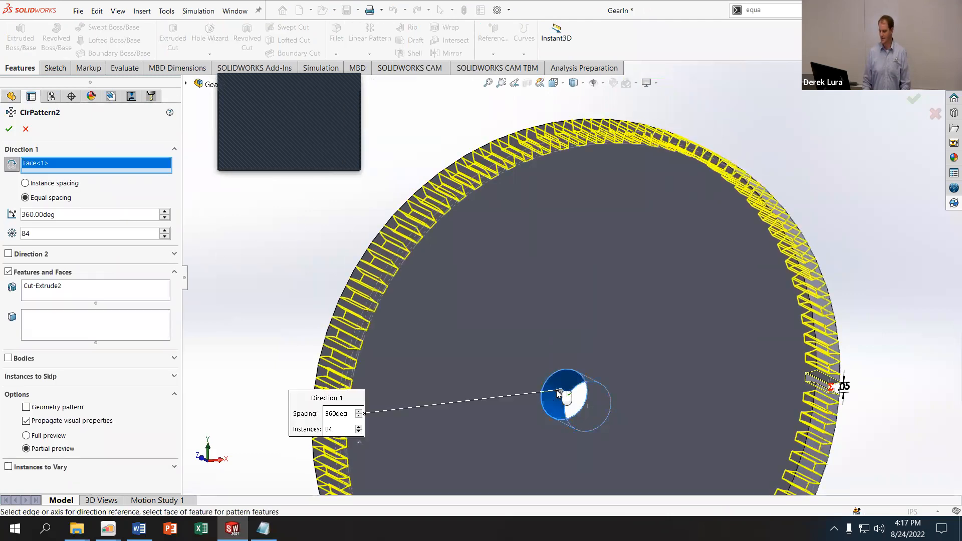
middle_click_drag(320, 296, 336, 342)
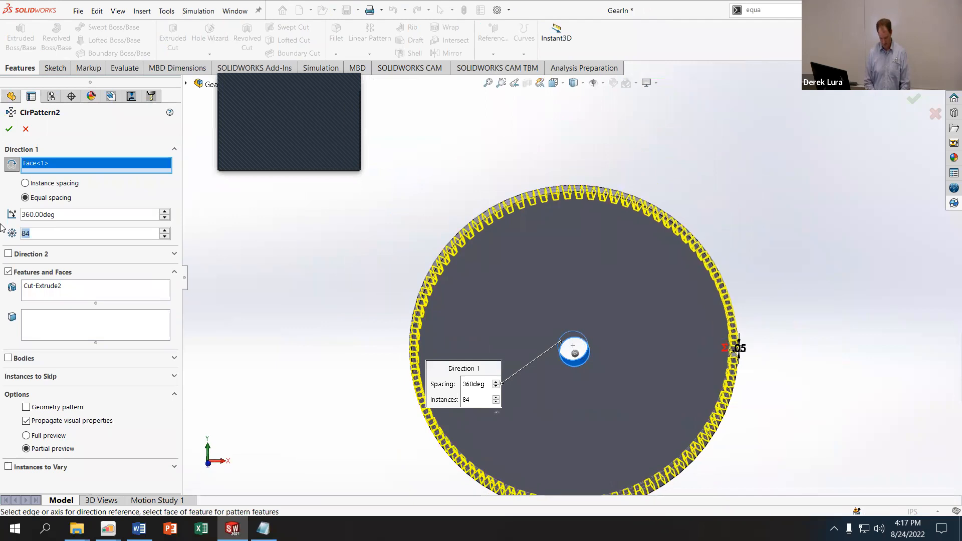
type("=")
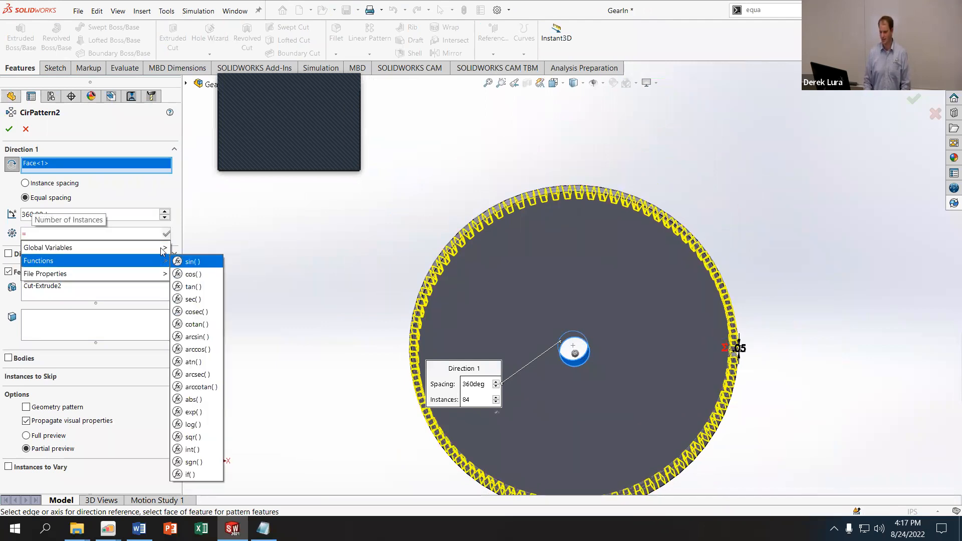
left_click(225, 300)
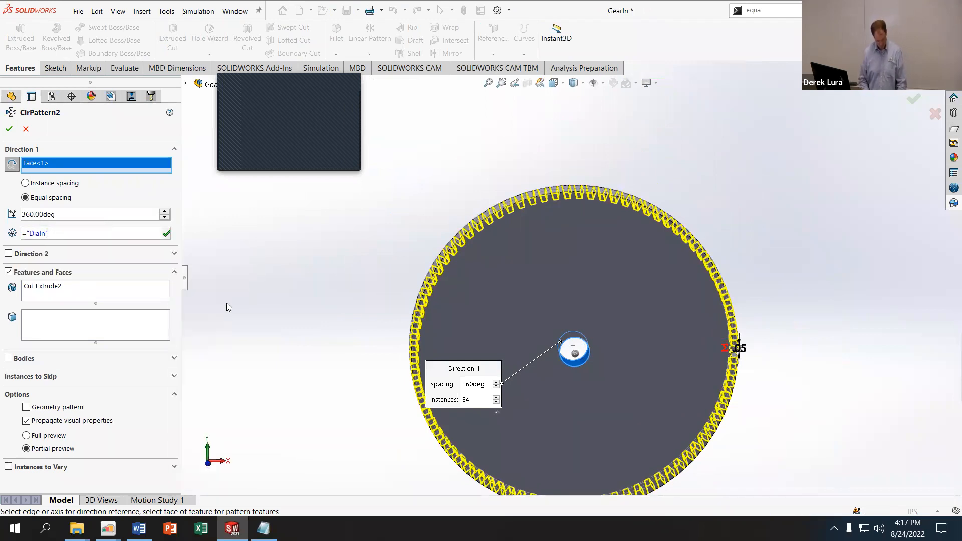
type("*PI")
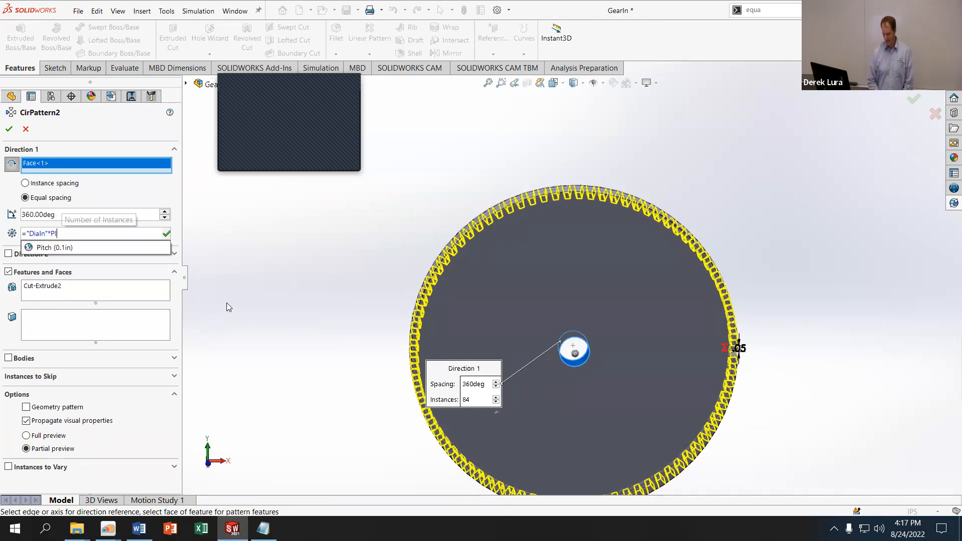
type("/\"P")
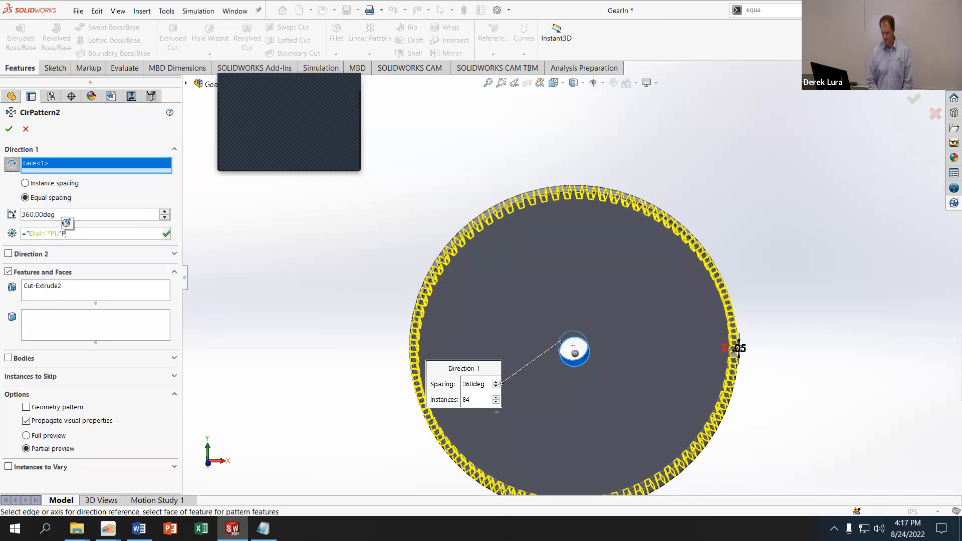
type("itch")
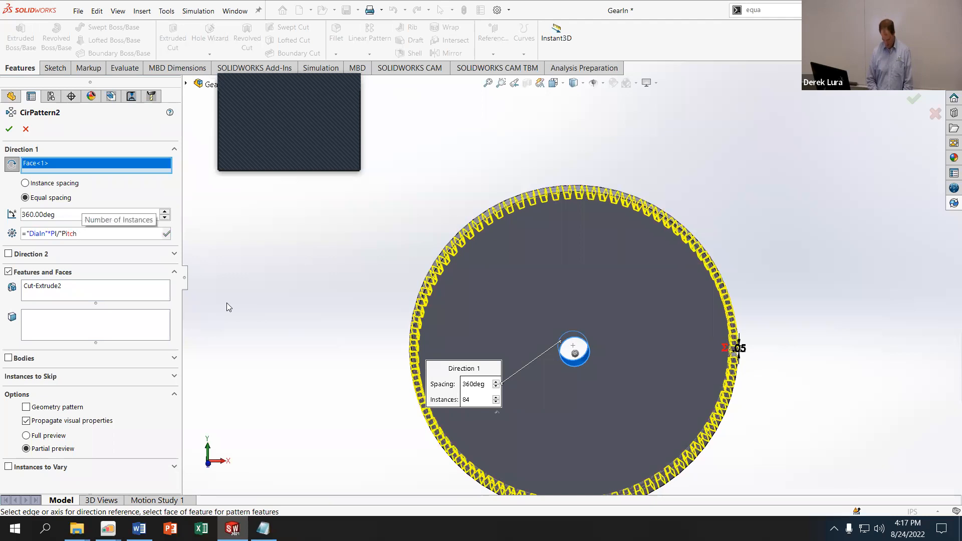
type("\"+.5")
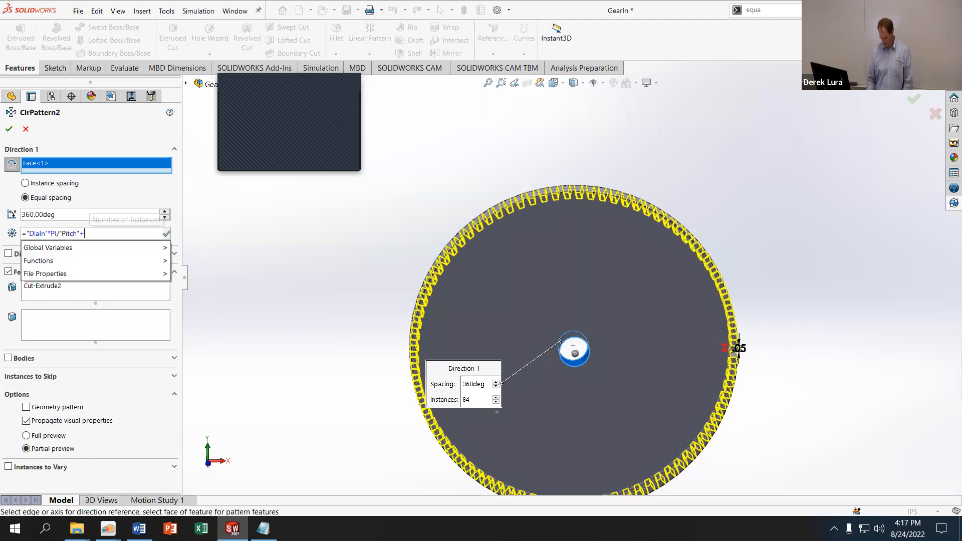
left_click(9, 129)
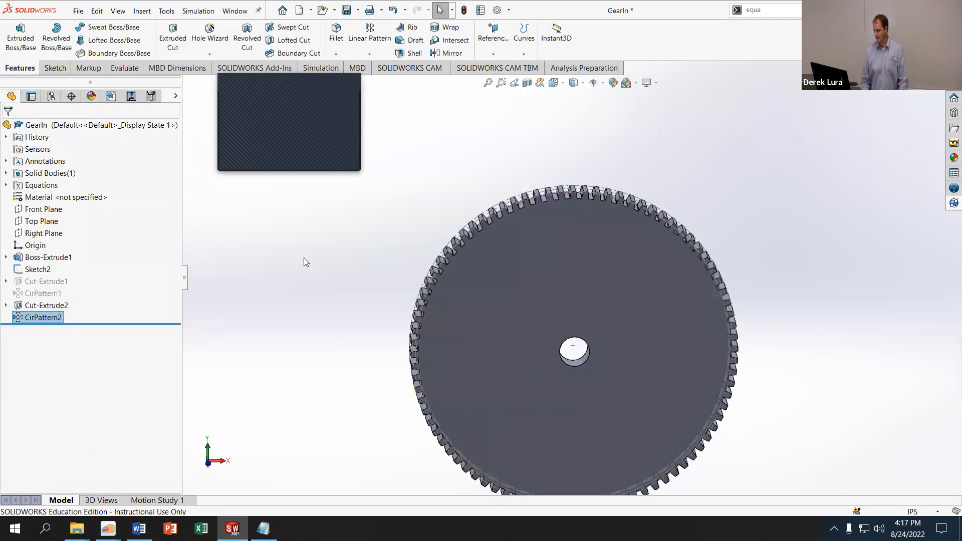
scroll(627, 257, "down", 3)
scroll(628, 256, "up", 3)
middle_click_drag(627, 256, 594, 279)
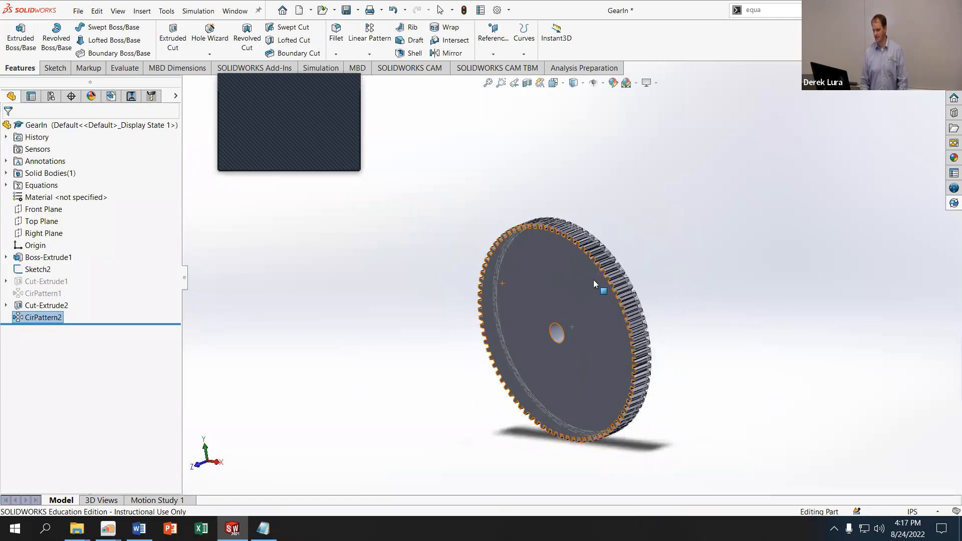
scroll(556, 281, "down", 5)
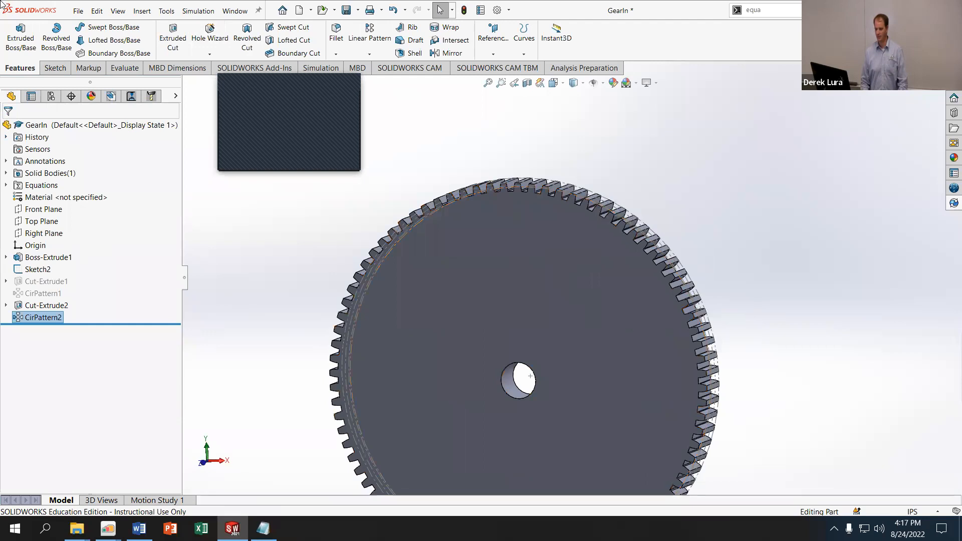
left_click(78, 11)
left_click(120, 138)
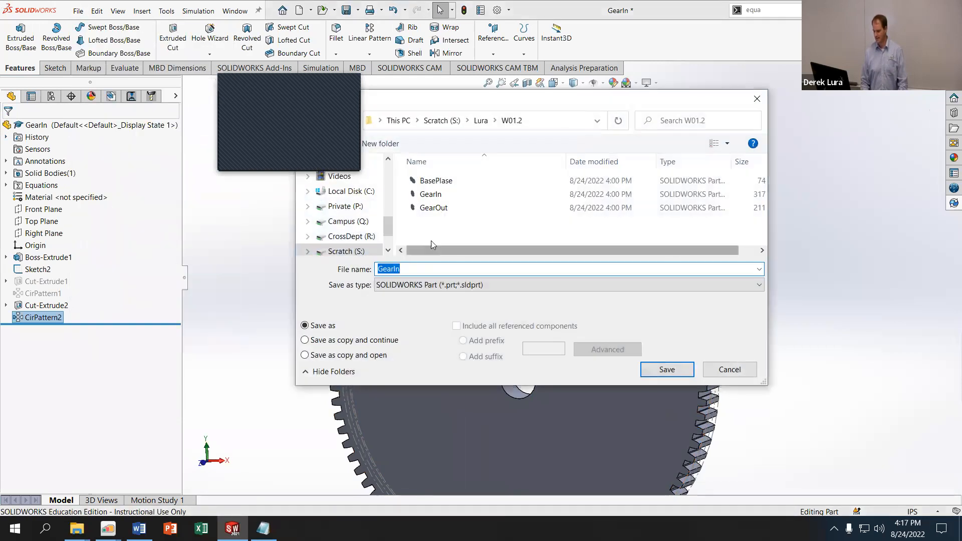
left_click(730, 369)
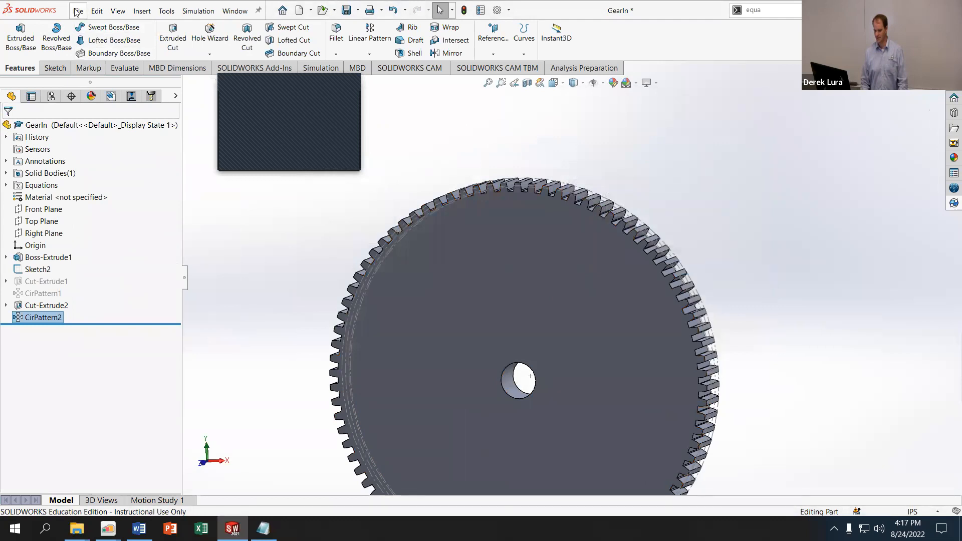
Save the GearIn part and save it again as GearOut, replacing the existing GearOut file
left_click(76, 11)
left_click(94, 128)
left_click(78, 11)
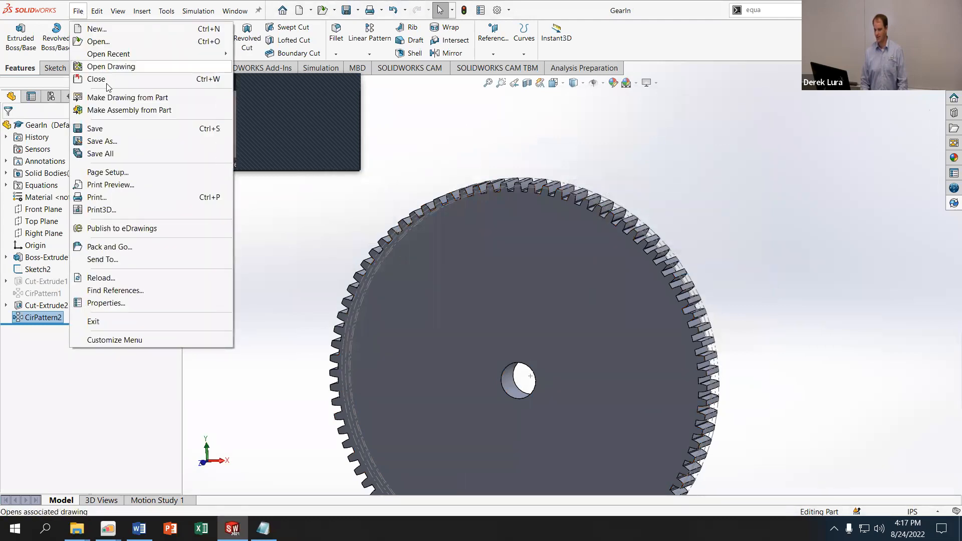
left_click(114, 141)
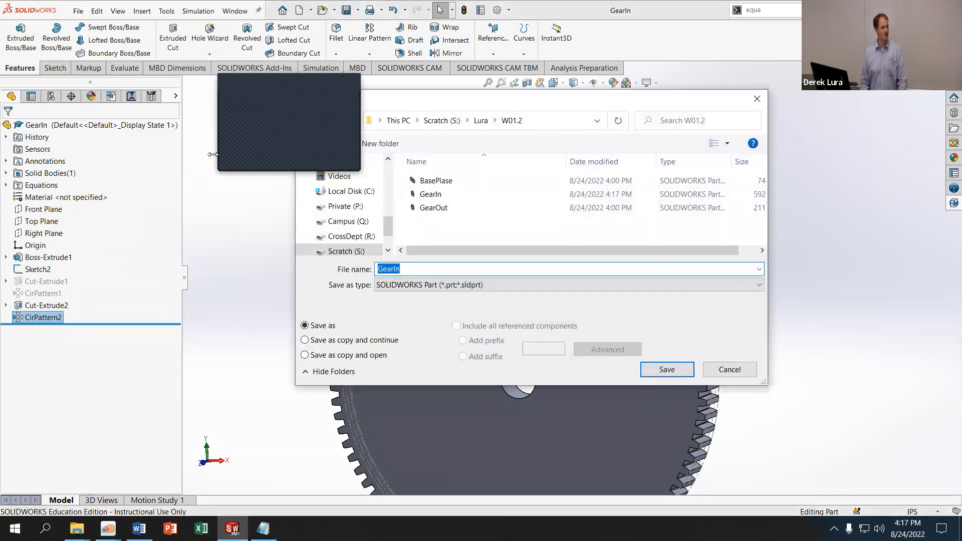
left_click(434, 207)
left_click(678, 369)
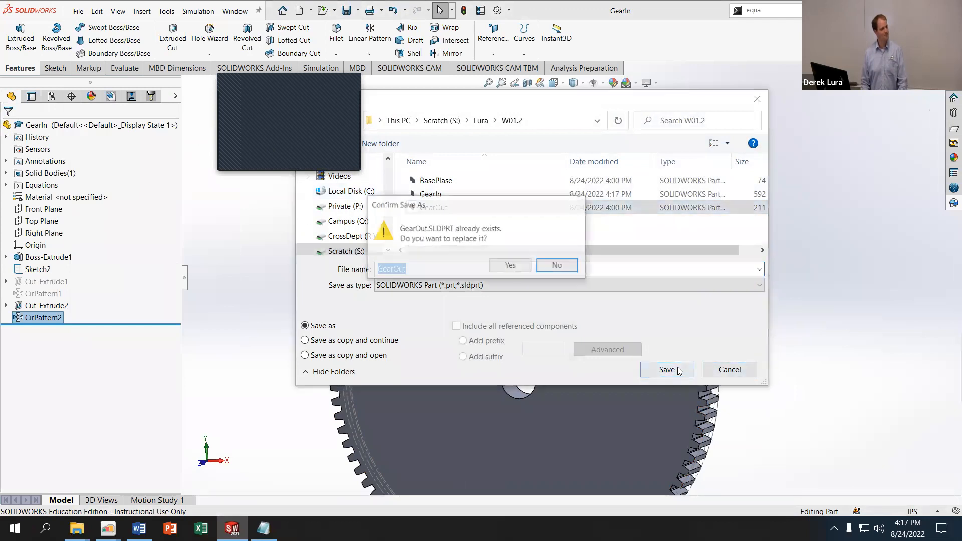
left_click(527, 270)
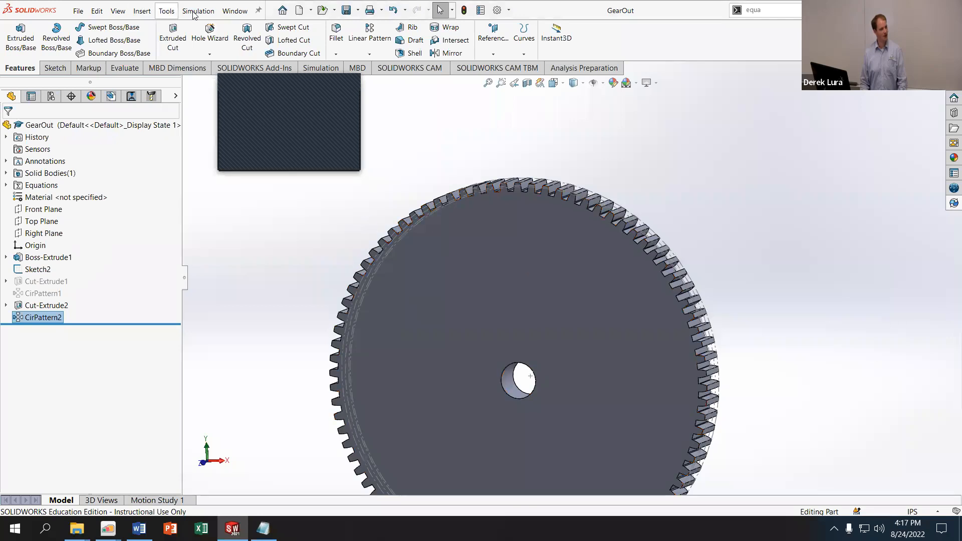
Replace "DiaIn" with "DiaOut" in the D2@Sketch1 and D1@Sketch2 equations, making both "DiaOut" + "Pitch" / 2
left_click(166, 11)
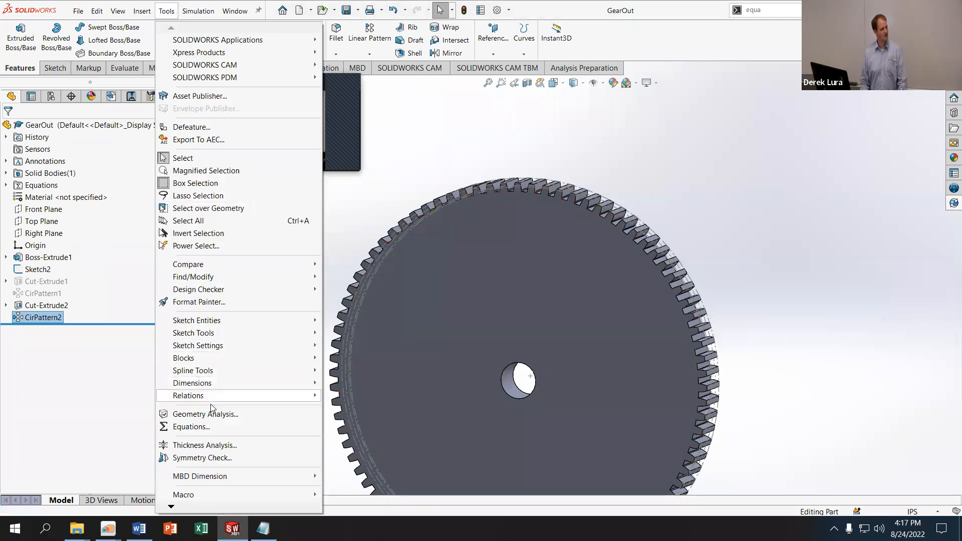
left_click(192, 426)
scroll(451, 281, "down", 5)
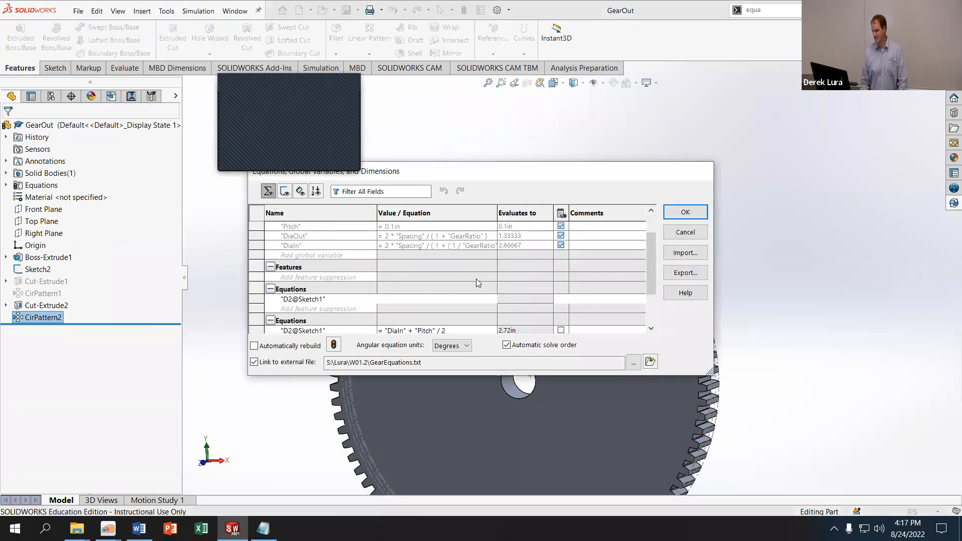
left_click(404, 258)
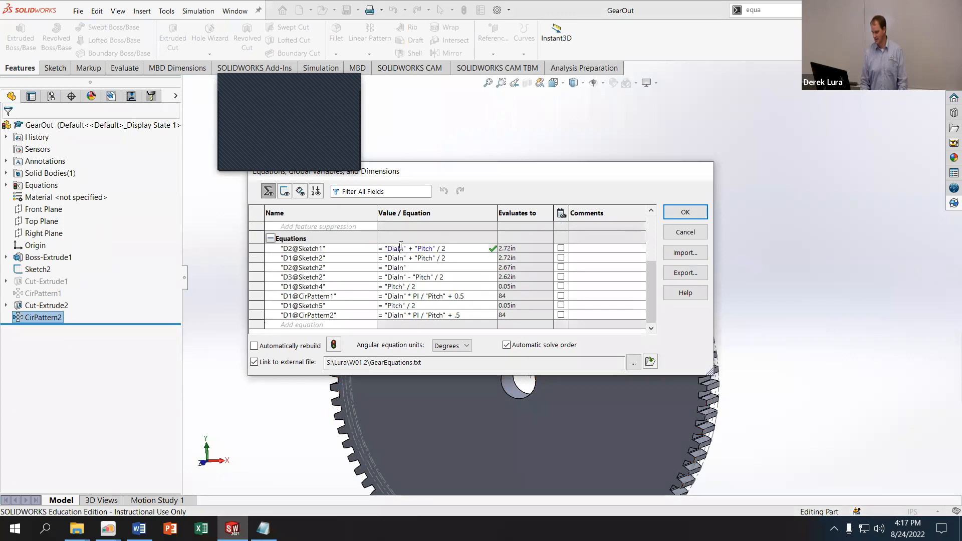
key("BackSpace")
key("BackSpace")
type("Out")
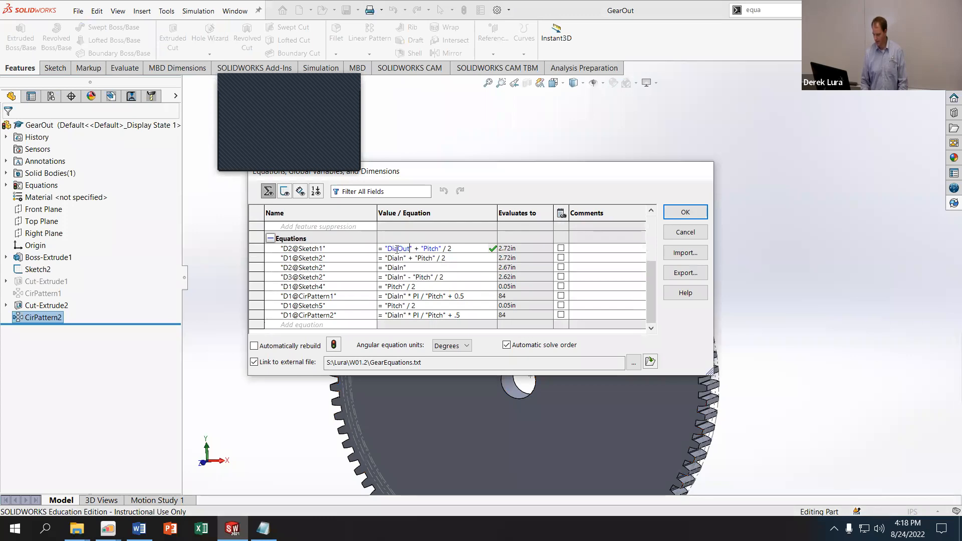
key("Return")
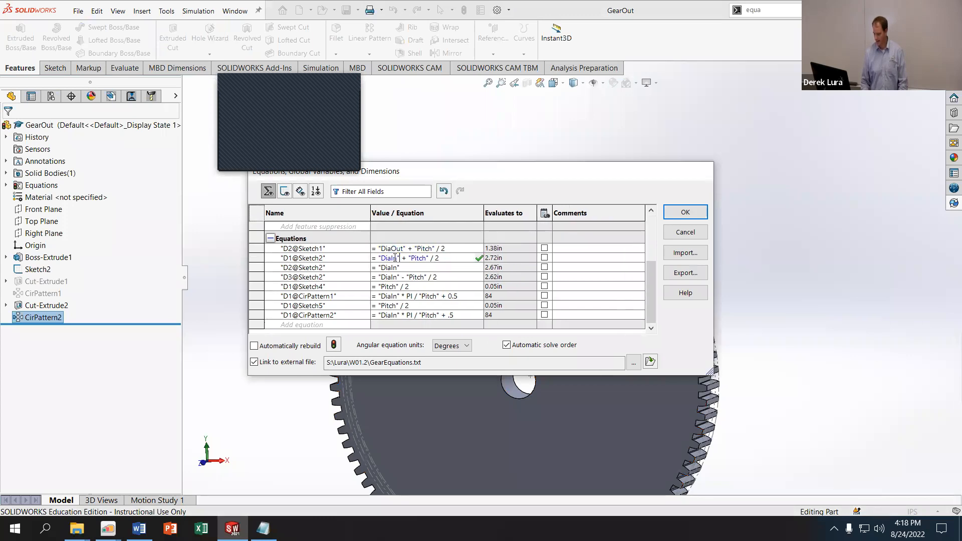
key("Delete")
key("Delete")
type("Out")
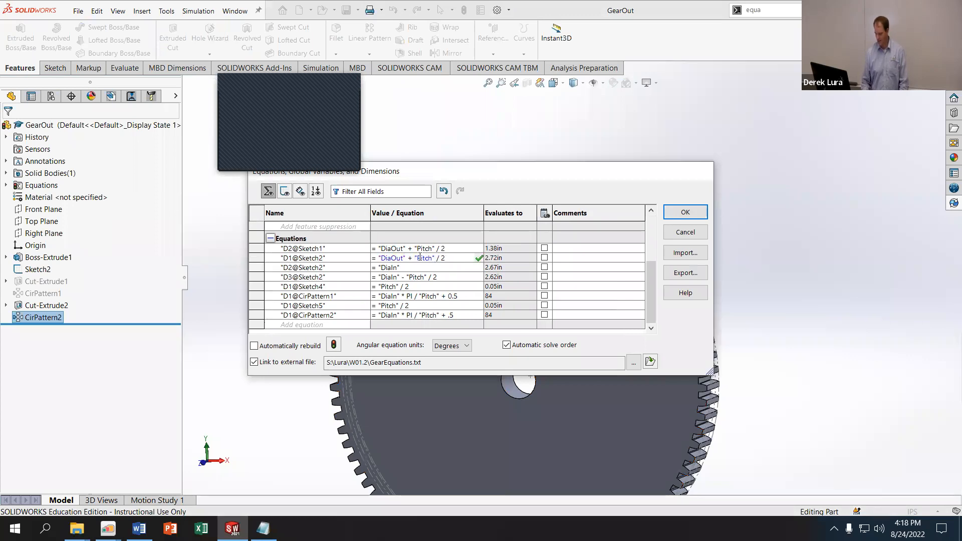
Set the D2@Sketch2 equation to "DiaOut" and the D3@Sketch2 equation to "DiaOut" - "Pitch" / 2
left_click(391, 267)
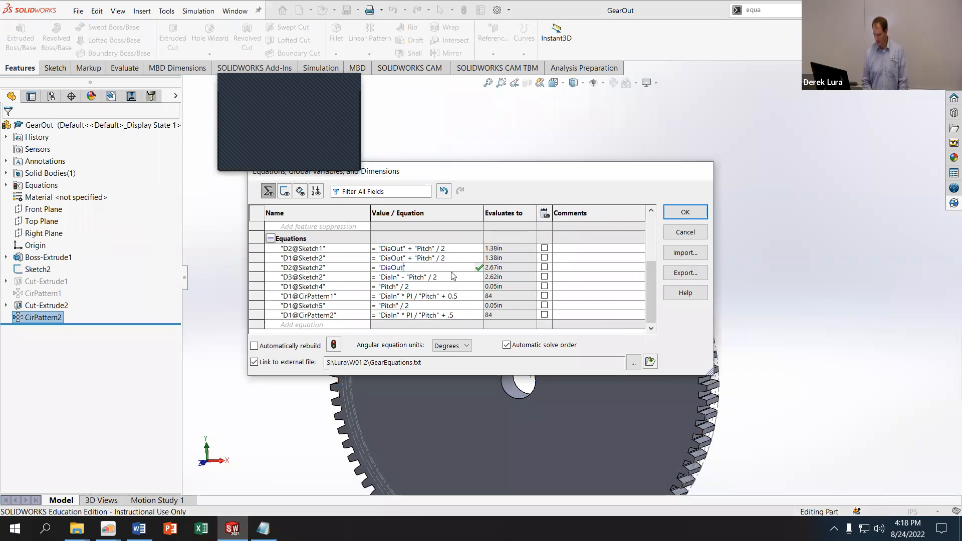
left_click(394, 279)
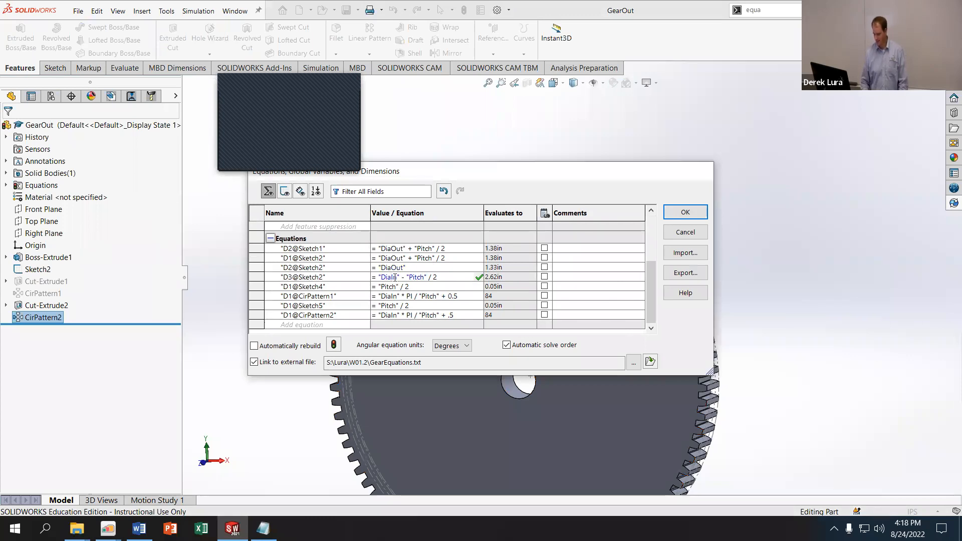
key("BackSpace")
key("BackSpace")
type("Out")
Replace "DiaIn" with "DiaOut" in both circular patterns' instance-count equations, and apply the equations while ignoring the Sketch5 rebuild error
left_click(395, 296)
key("BackSpace")
key("BackSpace")
type("Out")
key("Return")
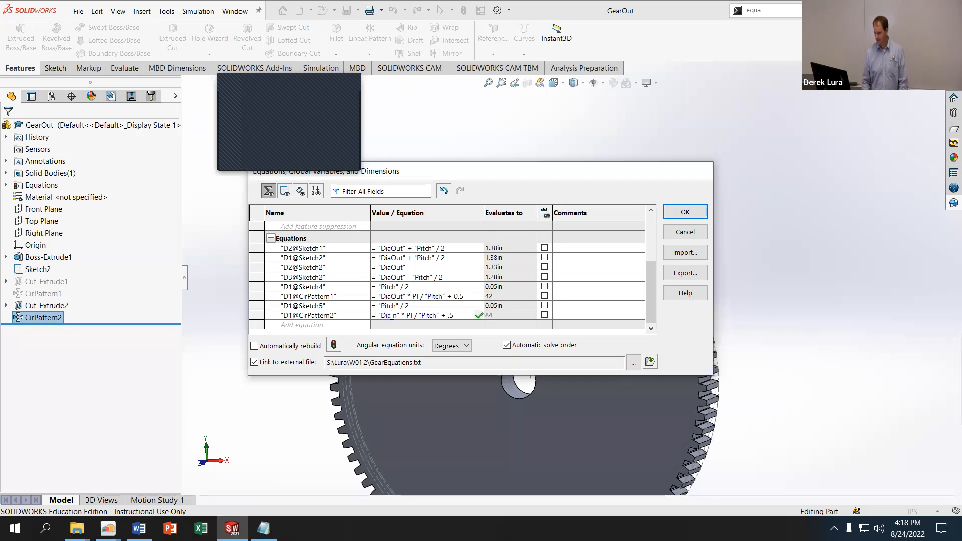
key("BackSpace")
key("BackSpace")
type("Out")
key("Return")
left_click(679, 212)
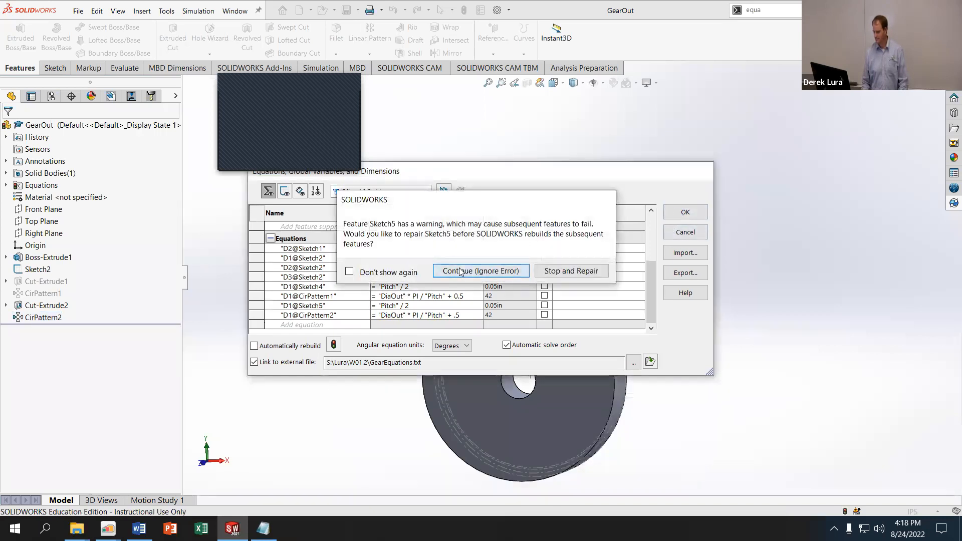
left_click(462, 273)
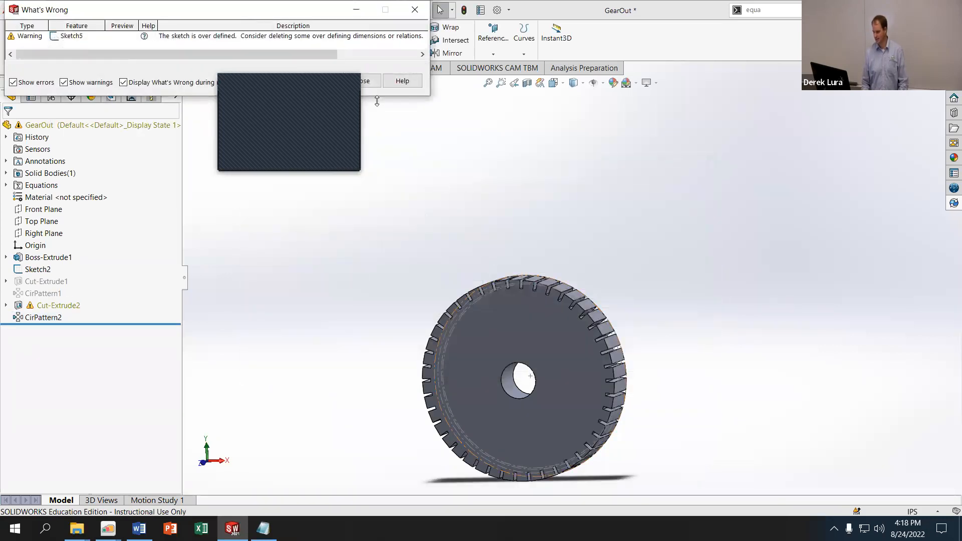
left_click(373, 82)
Edit Sketch5 under Cut-Extrude2 and delete the conflicting relation on the lower involute curve
left_click(53, 305)
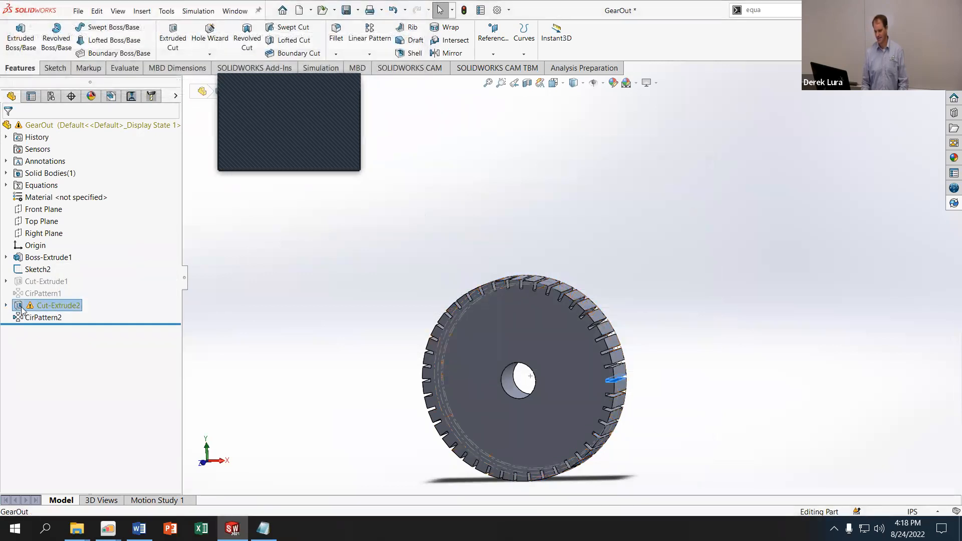
scroll(492, 257, "down", 5)
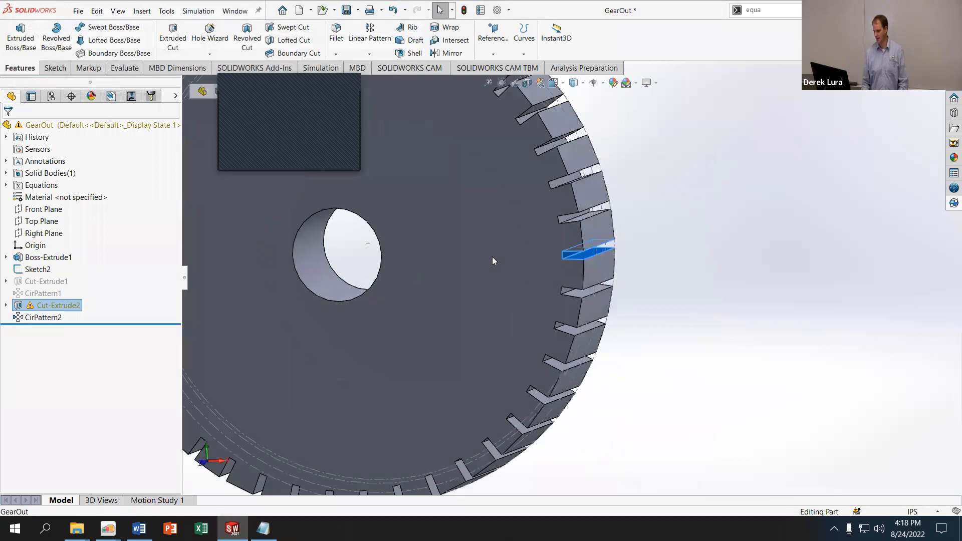
left_click(6, 306)
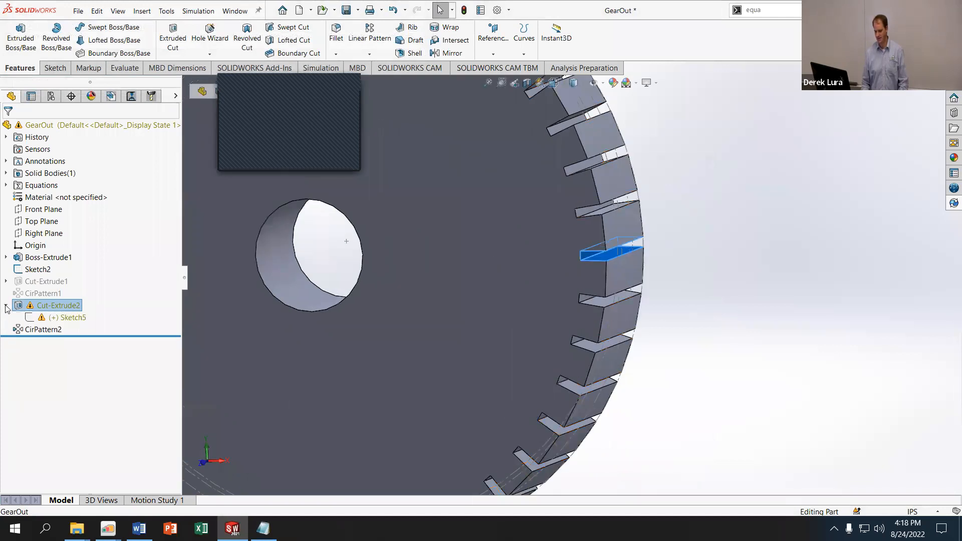
right_click(78, 322)
left_click(86, 232)
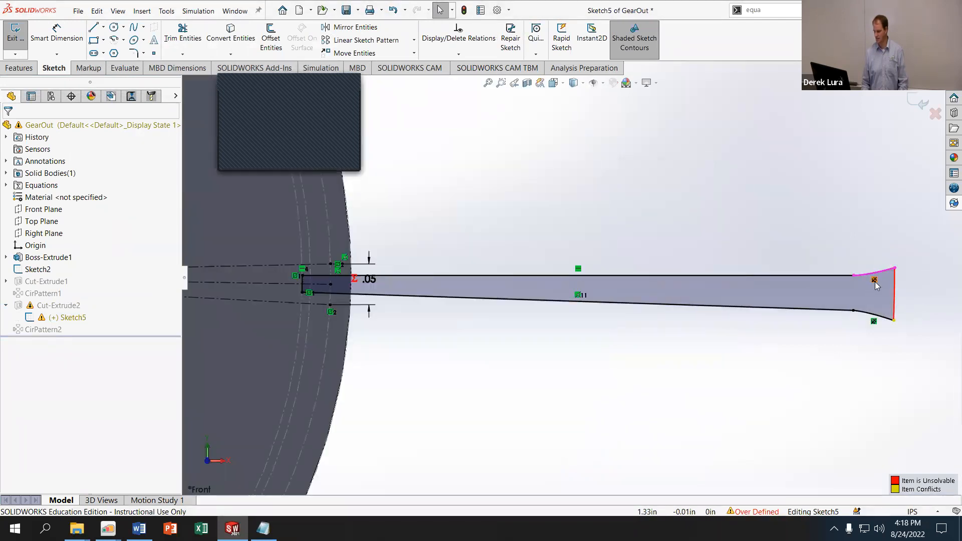
left_click(873, 323)
key("Delete")
scroll(311, 283, "down", 5)
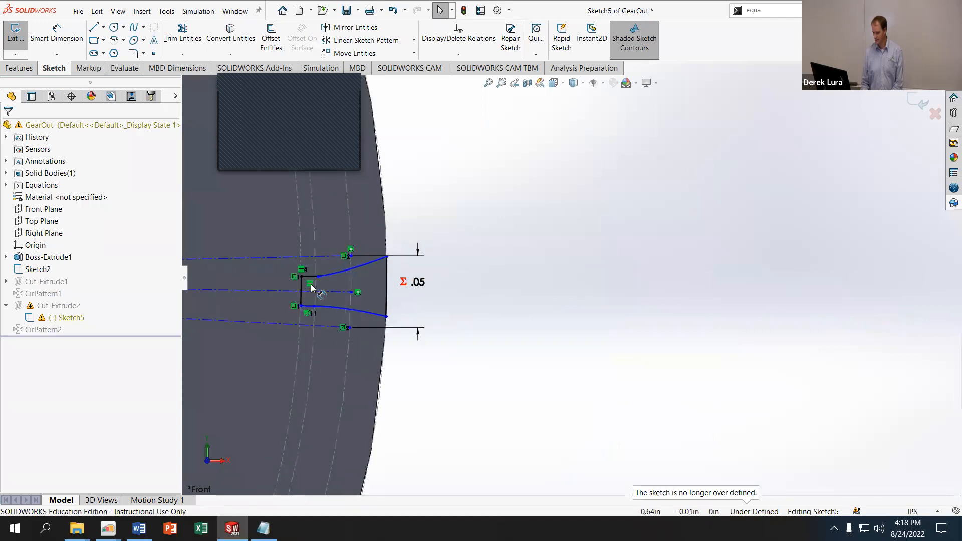
Try to set the upper involute curve's x equation to ("DiaOut"-"Pitch"/2)*0.5*(cos(t)+t*sin(t))
left_click(403, 262)
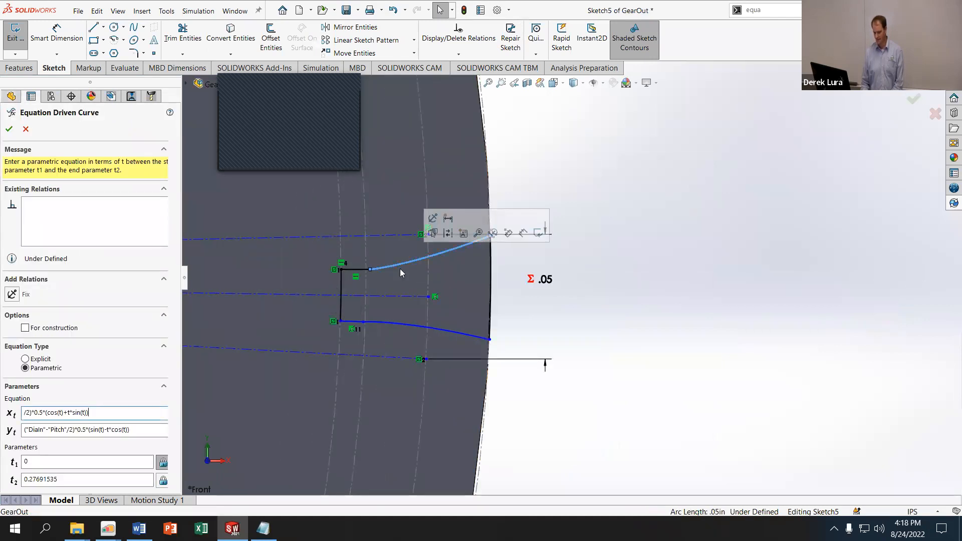
left_click(111, 430)
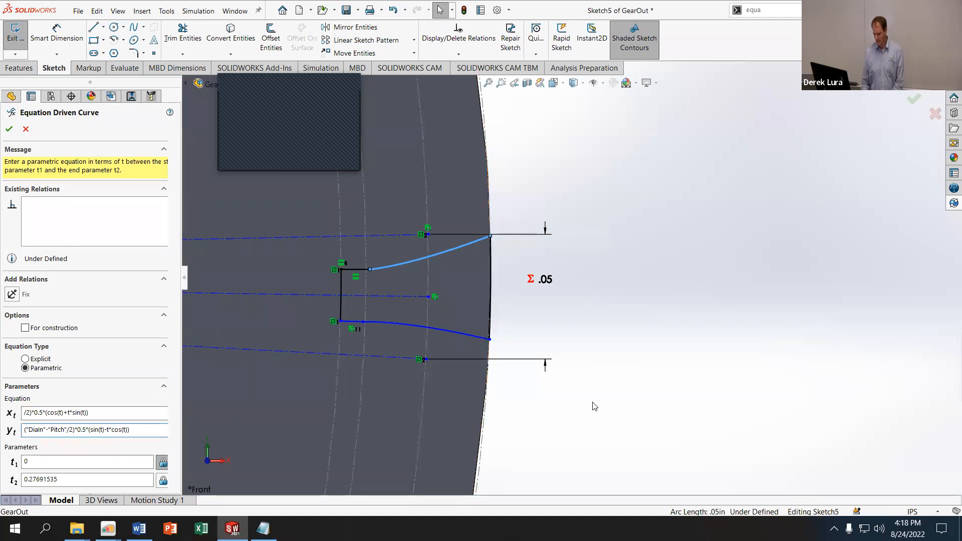
scroll(414, 285, "down", 4)
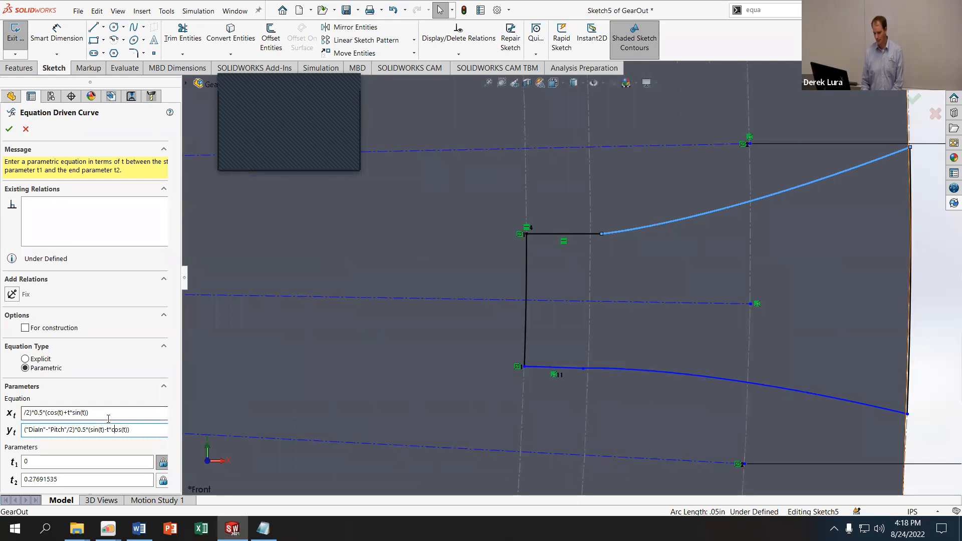
left_click_drag(75, 430, 18, 426)
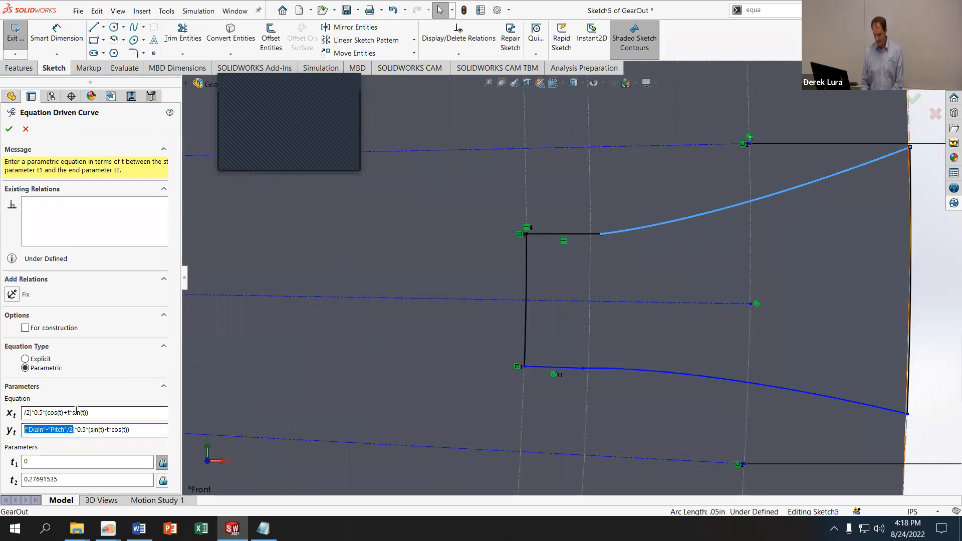
left_click_drag(73, 414, 5, 402)
left_click(44, 412)
key("BackSpace")
key("BackSpace")
type("Out\"-\"Pitch\"")
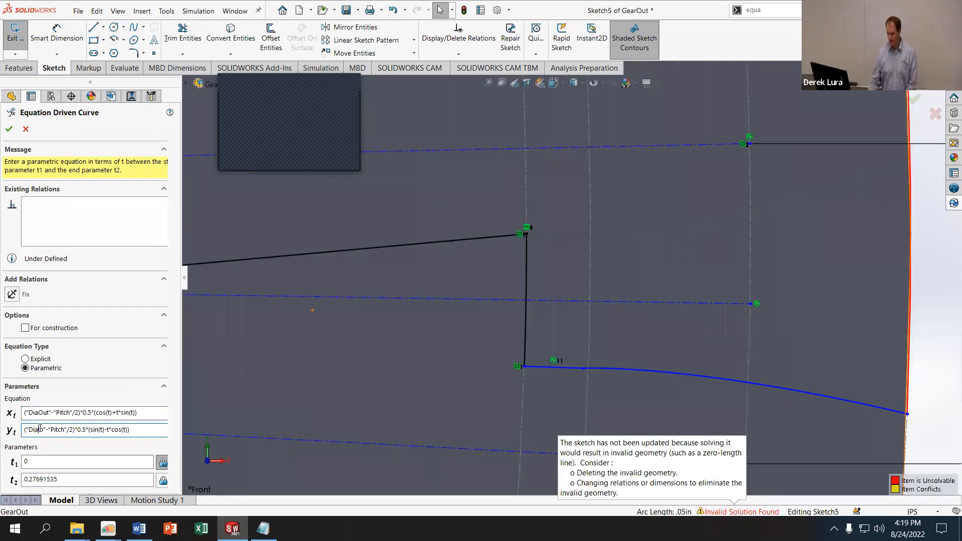
Try to set the upper involute curve's y equation to ("DiaOut"-"Pitch"/2)*0.5*(sin(t)-t*cos(t)), and cancel the curve edit
left_click(44, 430)
key("BackSpace")
key("BackSpace")
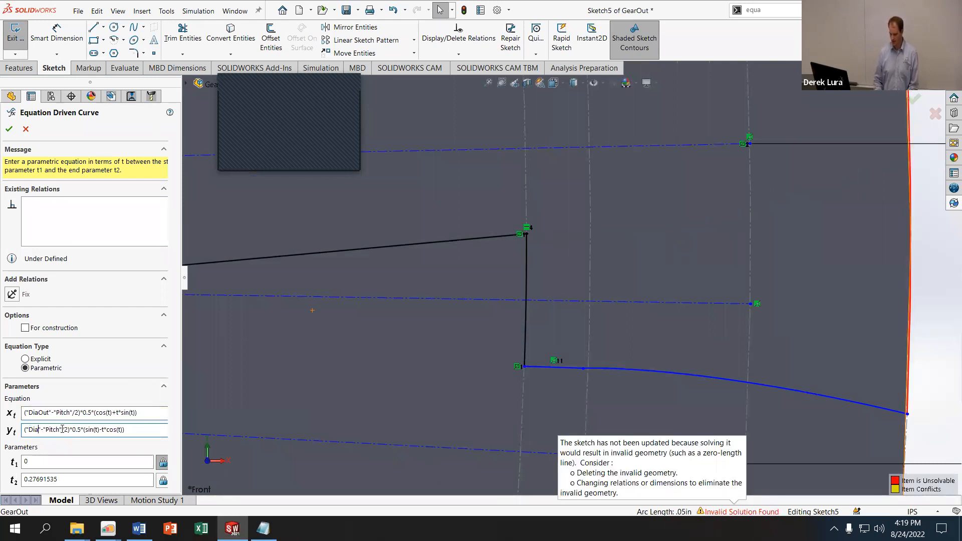
type("Out")
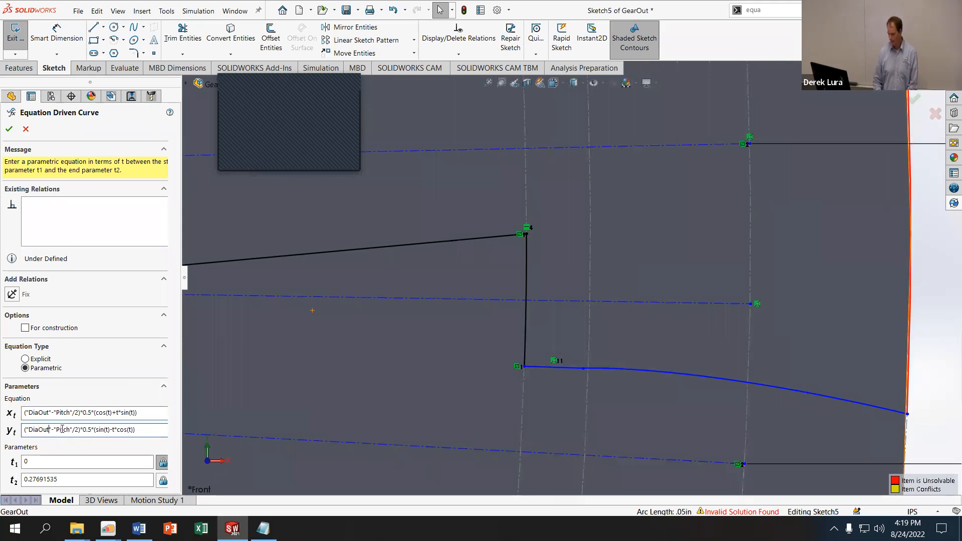
scroll(448, 339, "up", 10)
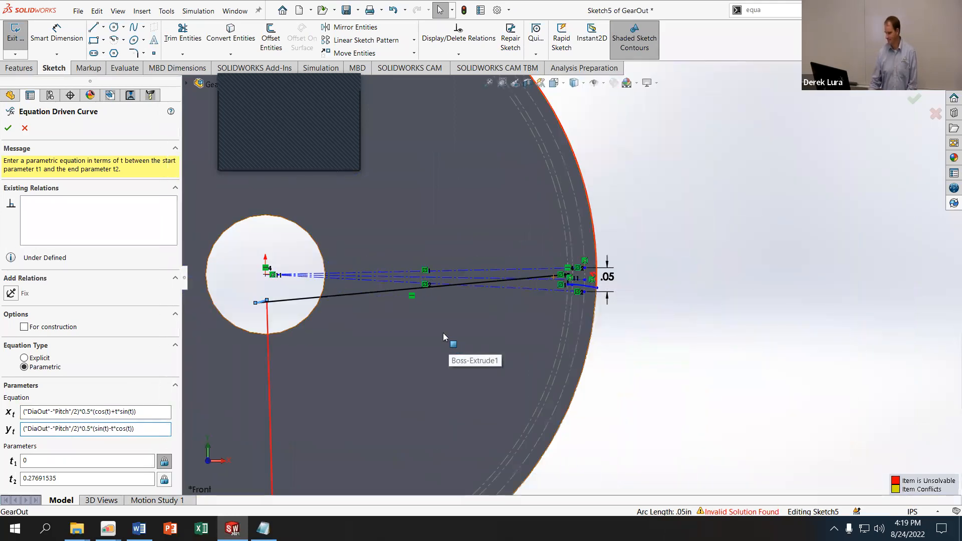
scroll(551, 220, "down", 5)
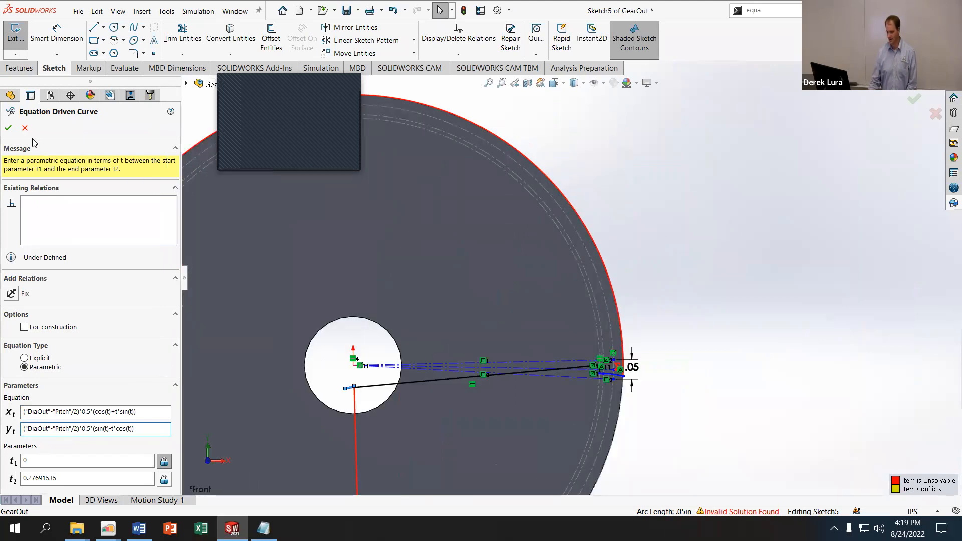
left_click(25, 128)
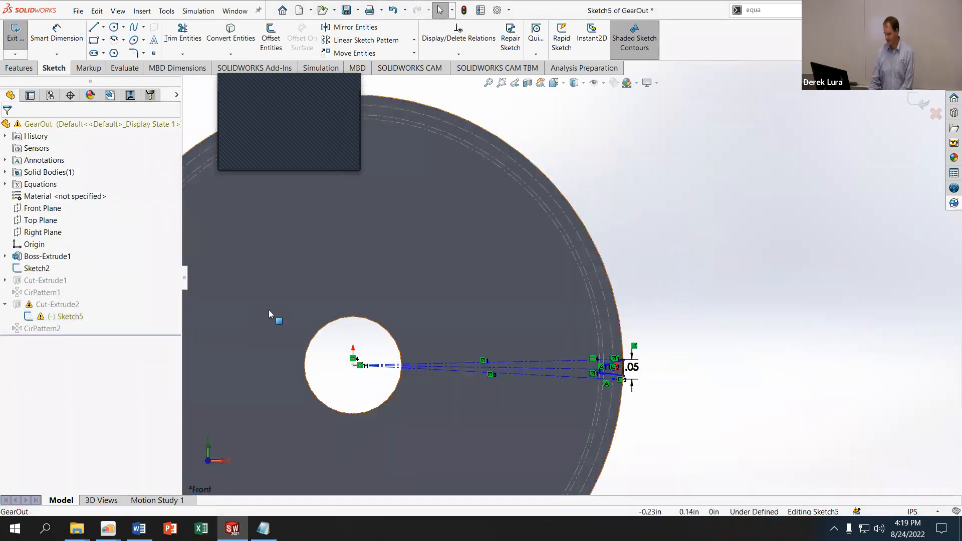
Delete both involute curves and their short connecting lines from the tooth-gap sketch
scroll(663, 408, "down", 3)
scroll(746, 452, "up", 3)
scroll(506, 182, "down", 5)
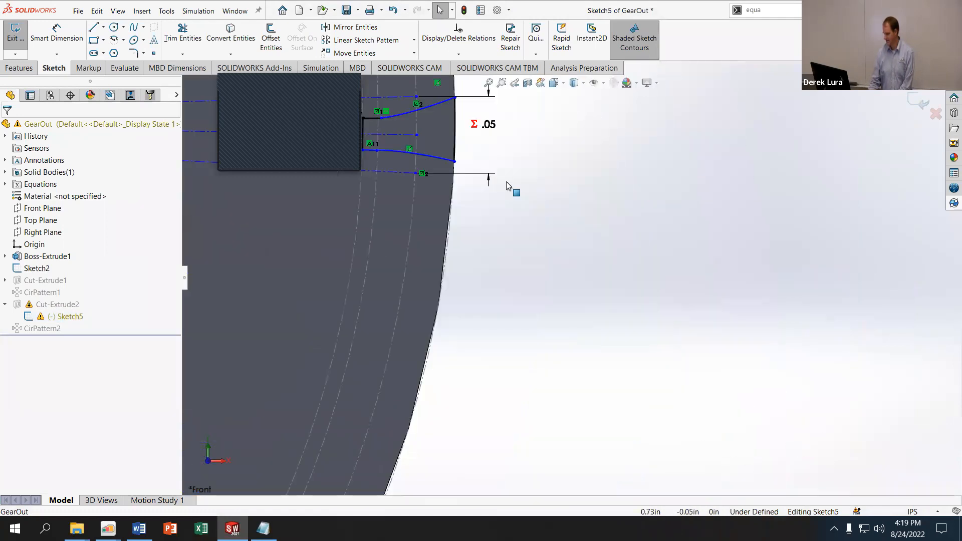
left_click(564, 248)
key("Delete")
left_click(486, 261)
key("Delete")
left_click(484, 293)
key("Delete")
left_click(521, 297)
key("Delete")
Lengthen the tooth-gap sketch's inner root arc and outer arc by moving their endpoints farther apart along their circles
left_click_drag(478, 291, 461, 441)
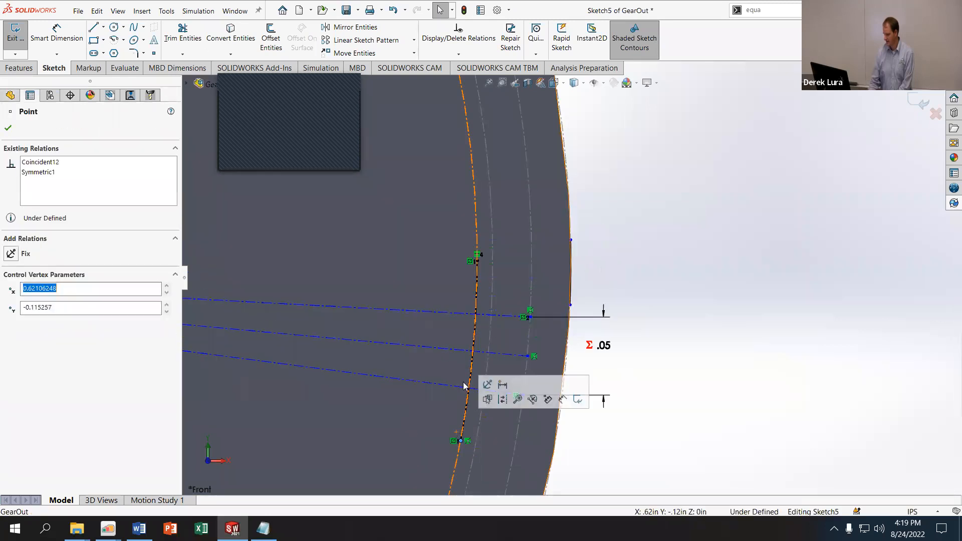
left_click_drag(477, 261, 468, 163)
left_click_drag(477, 261, 472, 157)
left_click(477, 252)
key("Delete")
left_click_drag(570, 240, 560, 108)
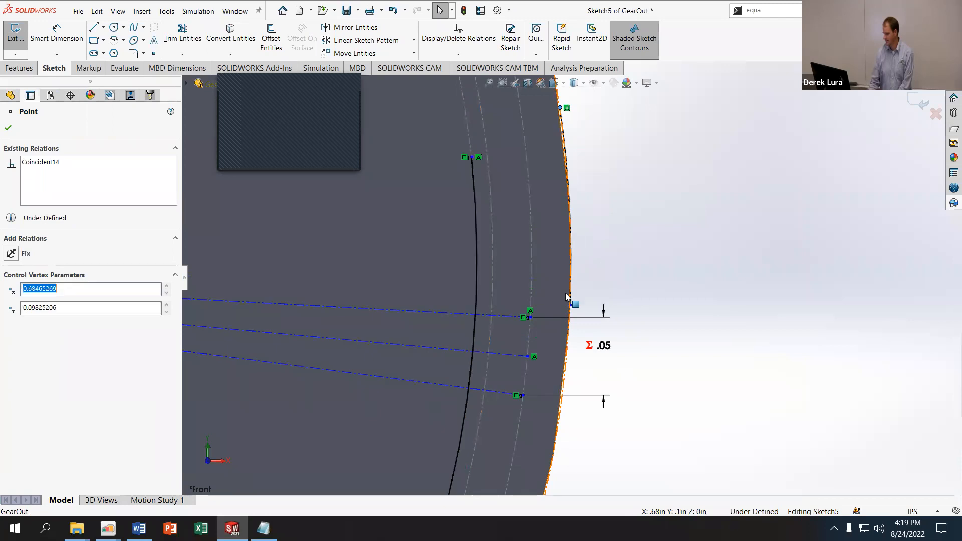
left_click_drag(570, 304, 560, 419)
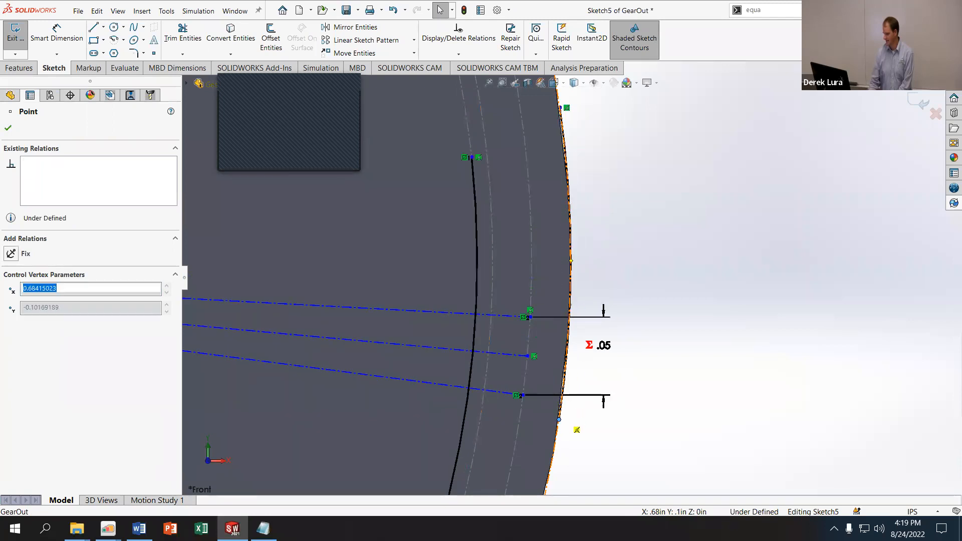
Start a parametric Equation Driven Curve in the tooth-gap sketch with x equation ("DiaOut"-"Pitch"/2)*0.5*(cos(t)+t*sin(t))
left_click(622, 230)
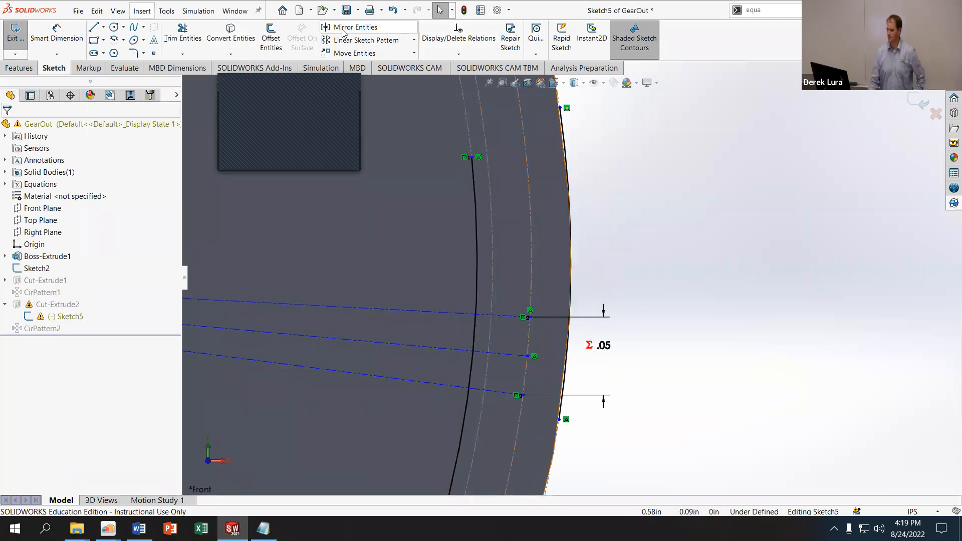
left_click(764, 10)
left_click(672, 4)
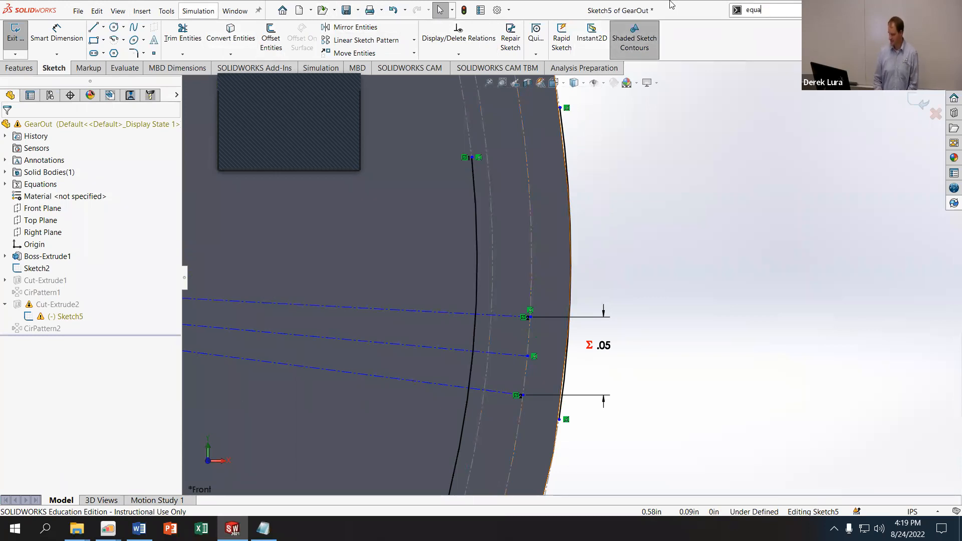
type("t")
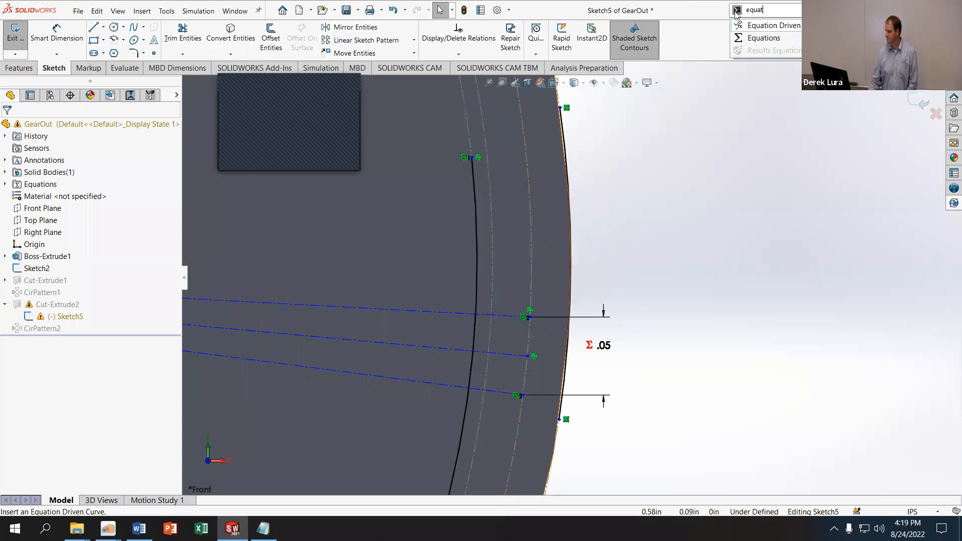
left_click(752, 25)
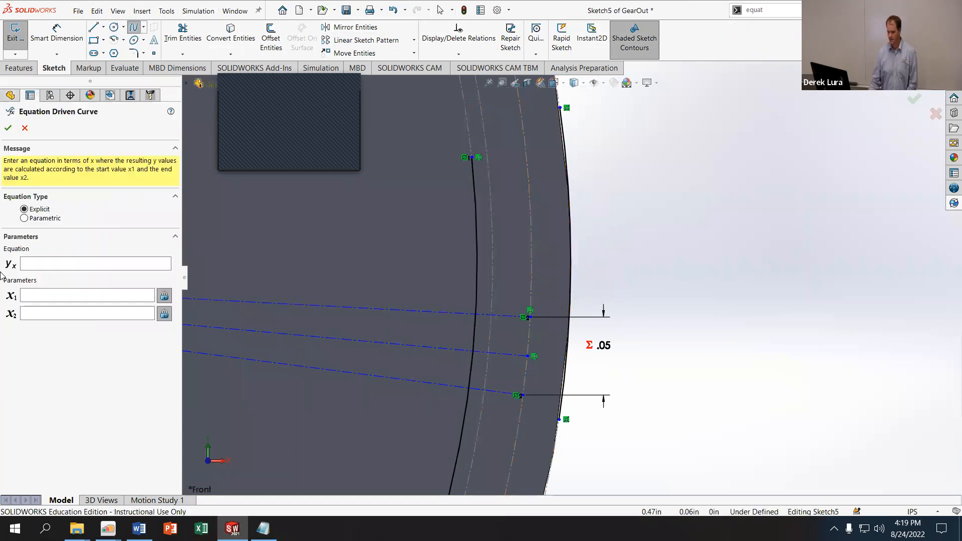
left_click(46, 219)
left_click(43, 254)
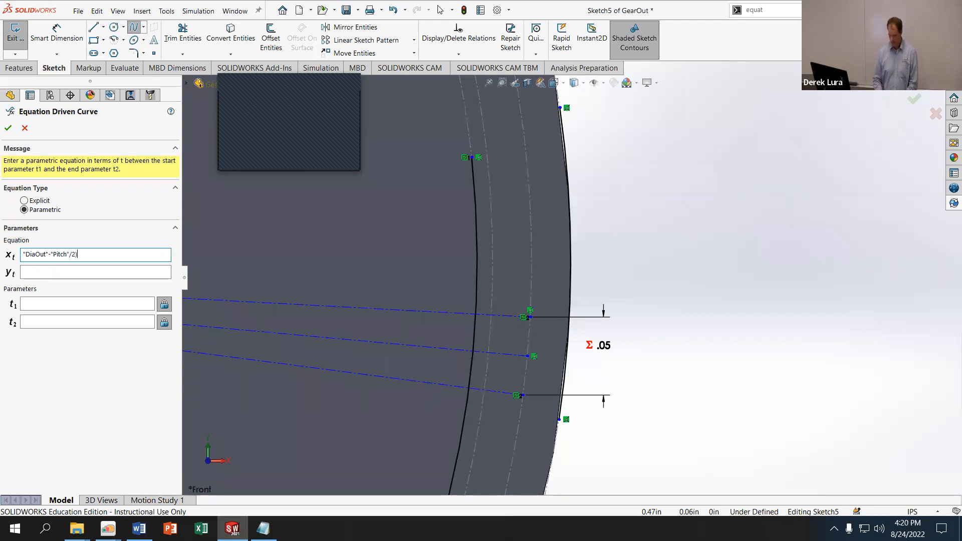
left_click(24, 254)
type("(")
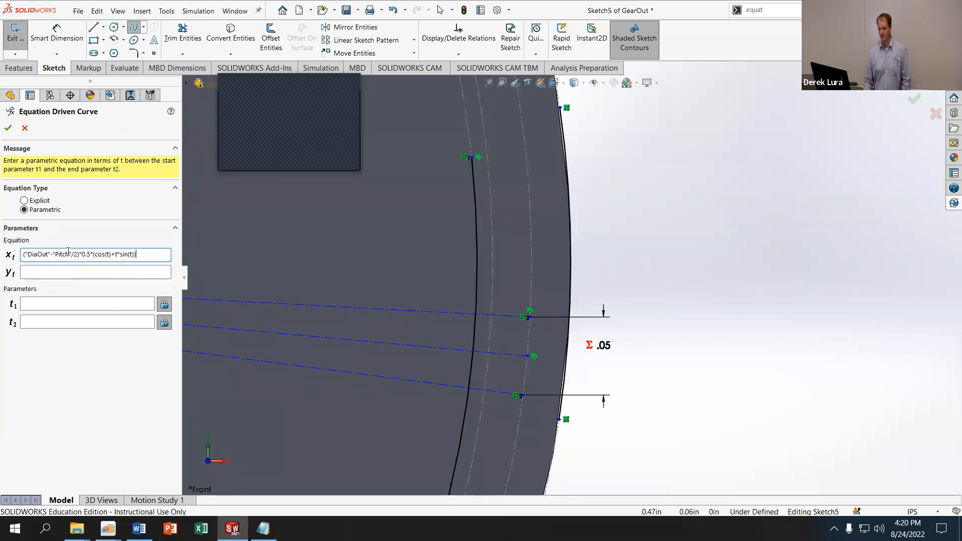
Set the curve's y equation to ("DiaOut"-"Pitch"/2)*0.5*(sin(t)-t*cos(t)), reusing the x equation
left_click_drag(137, 254, 5, 242)
key("ctrl+c")
left_click(100, 273)
key("ctrl+v")
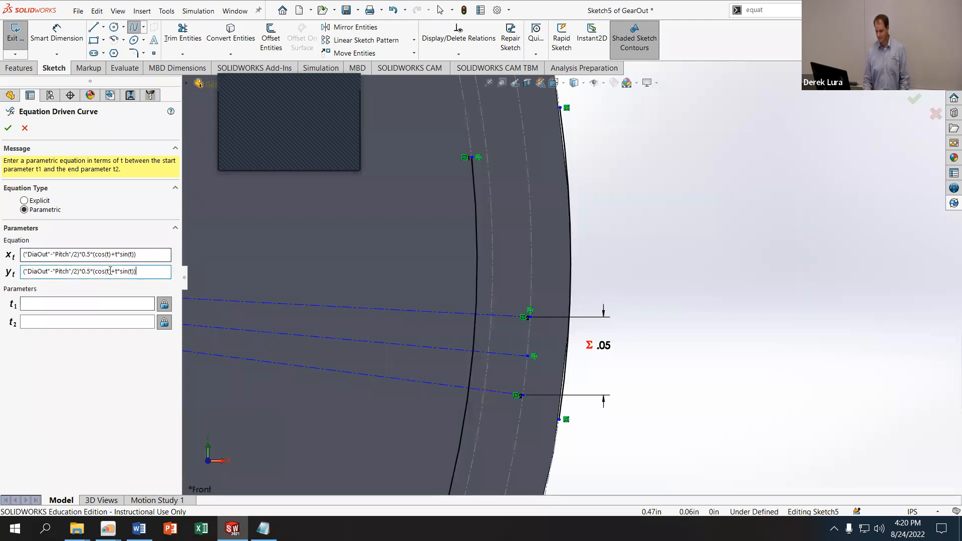
type("sin(t)")
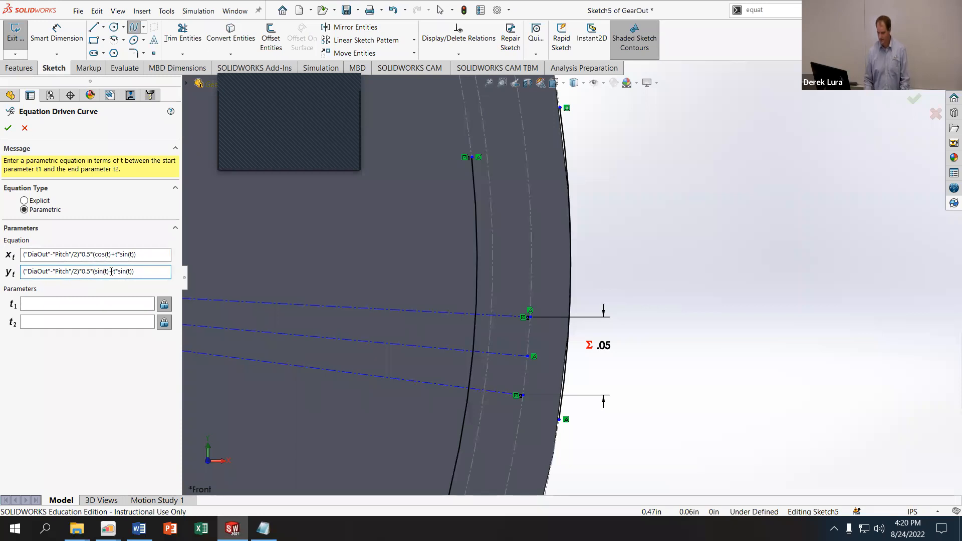
type("-")
key("Right")
key("Right")
type("cos")
key("Delete")
Set the curve's parameter range from t1 = 0 to t2 = 1 and create the involute curve
left_click(103, 303)
type("0")
left_click(98, 323)
type("1")
left_click(136, 274)
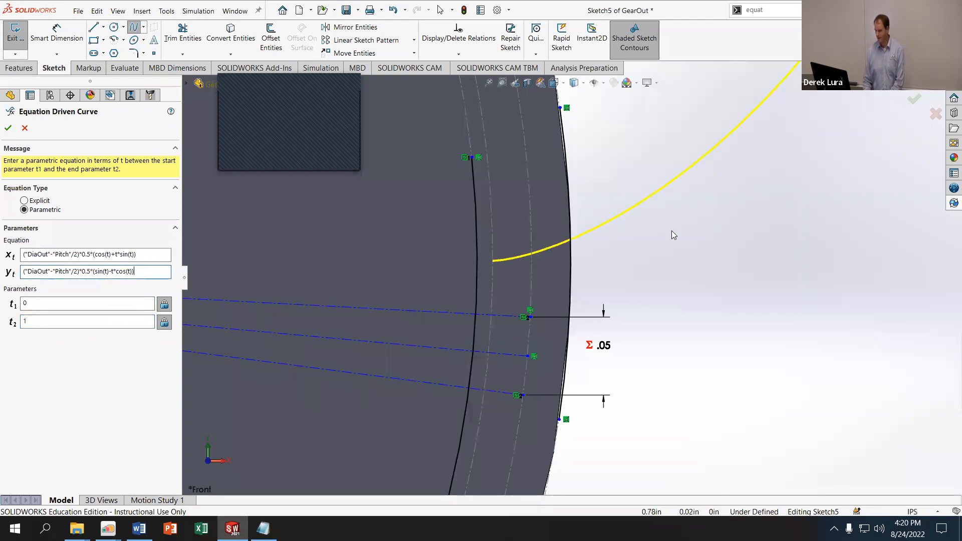
left_click(8, 128)
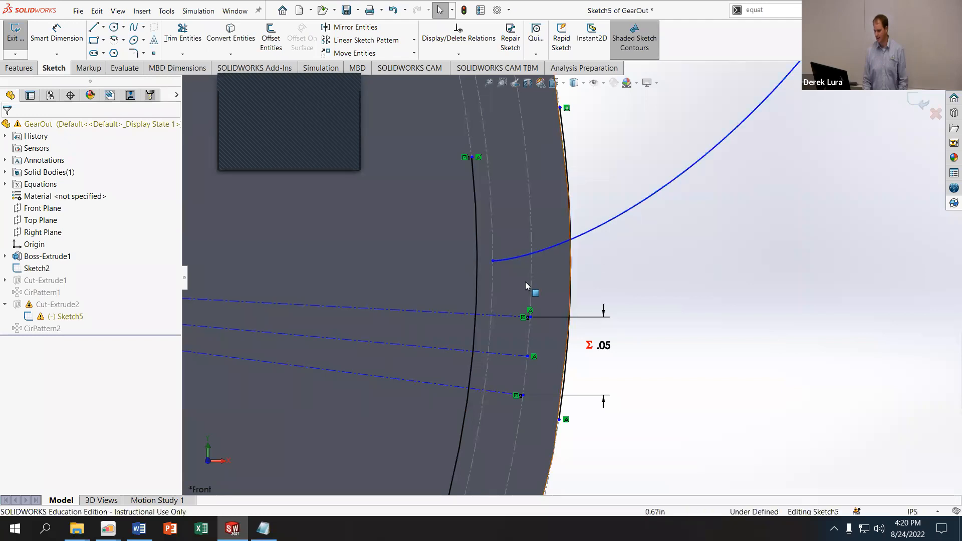
Try an Intersection relation between the upper construction line's endpoint, the involute curve and the pitch circle, and undo it
left_click(531, 317)
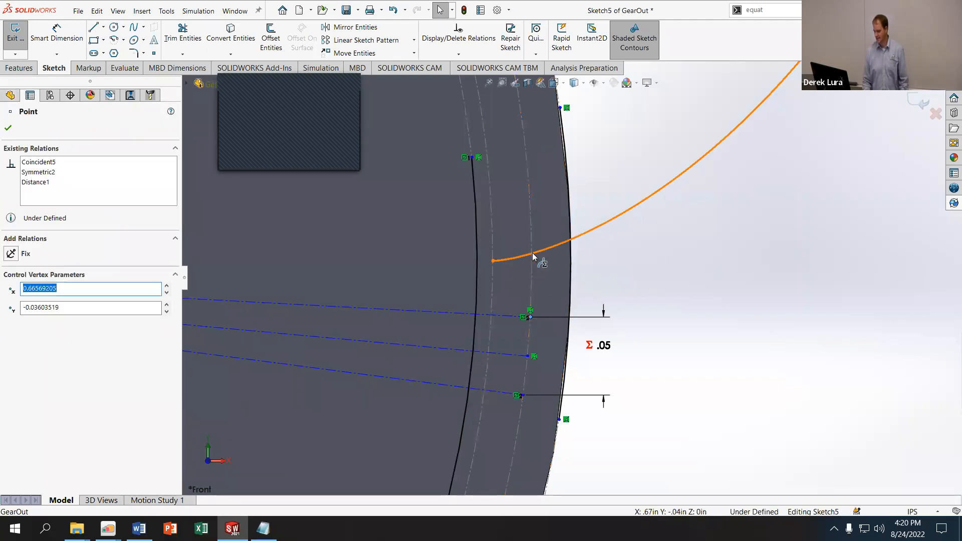
left_click(531, 262, "ctrl")
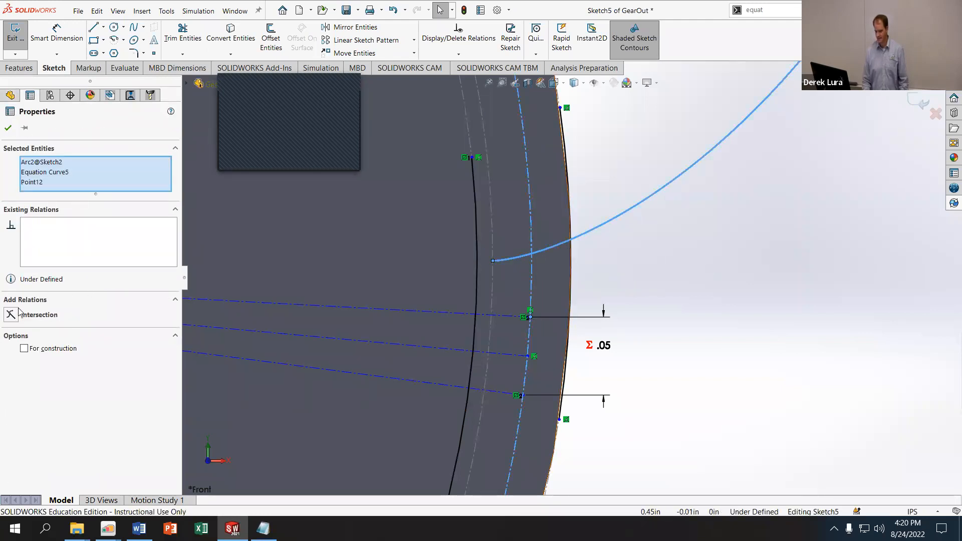
left_click(11, 316)
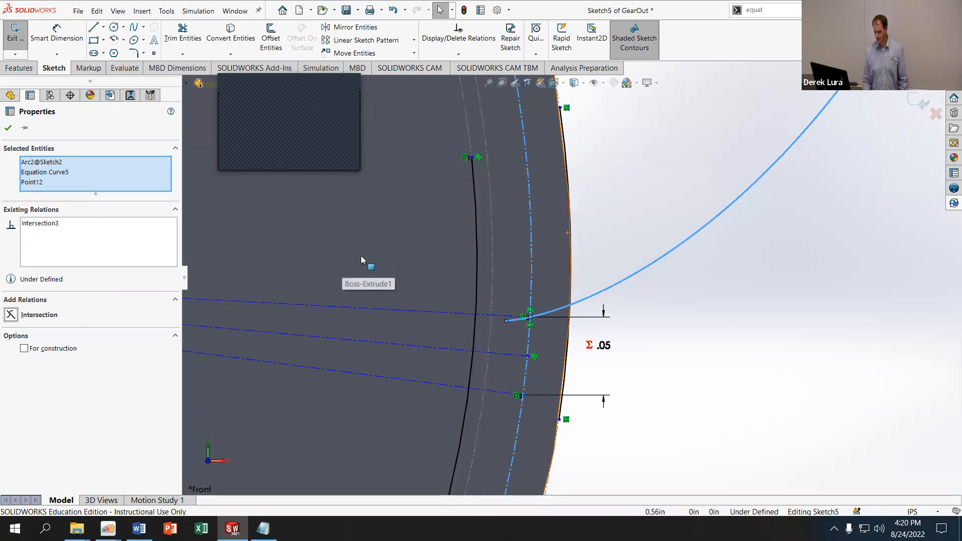
key("ctrl+z")
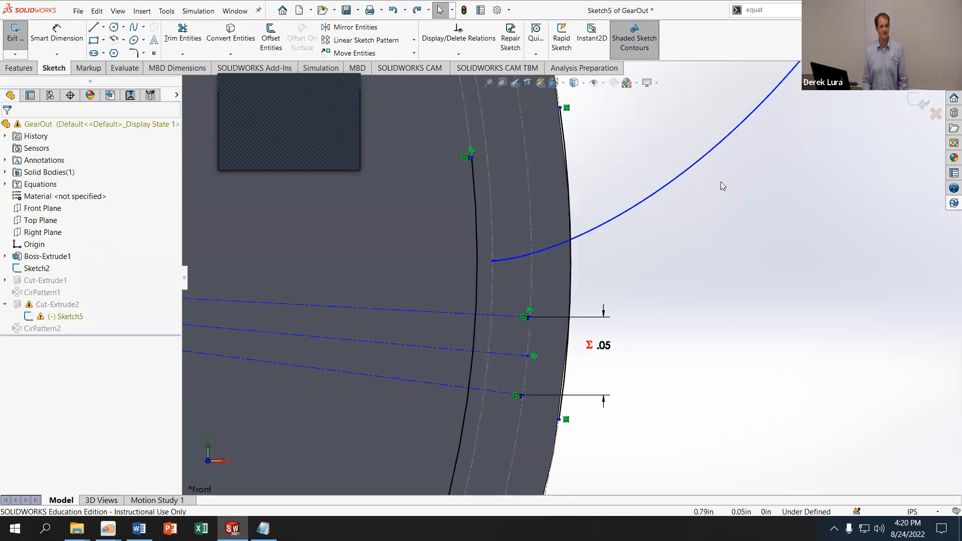
Add a Fix relation to the new involute curve in the tooth-gap sketch
left_click(673, 173)
left_click(11, 293)
left_click(528, 228)
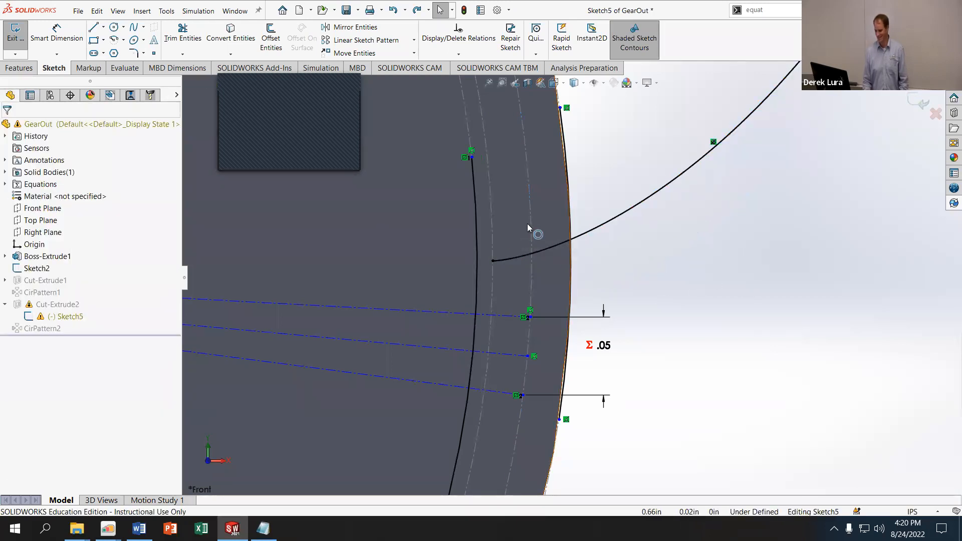
Place the upper construction line's endpoint at the crossing of the involute curve and the pitch circle with an Intersection relation
left_click(529, 317)
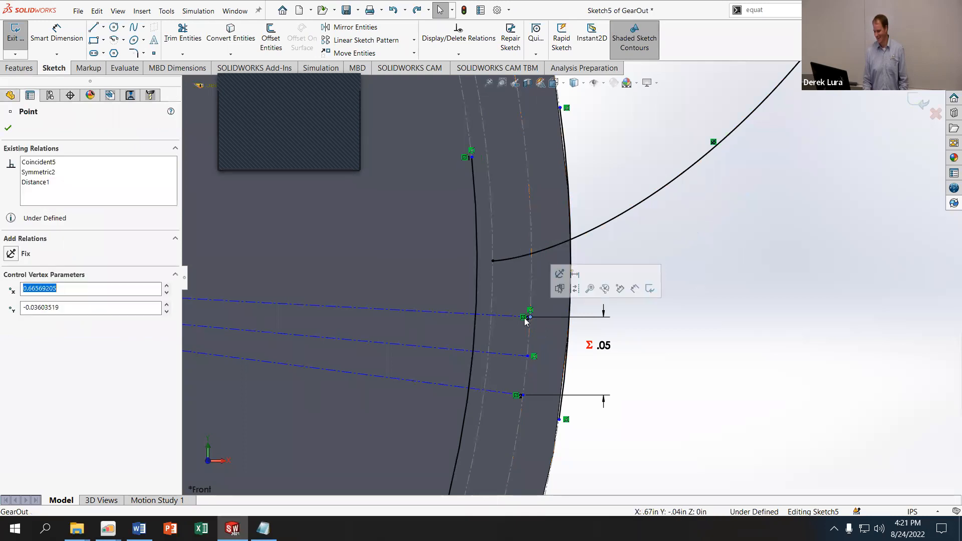
left_click(519, 256, "ctrl")
left_click(531, 275, "ctrl")
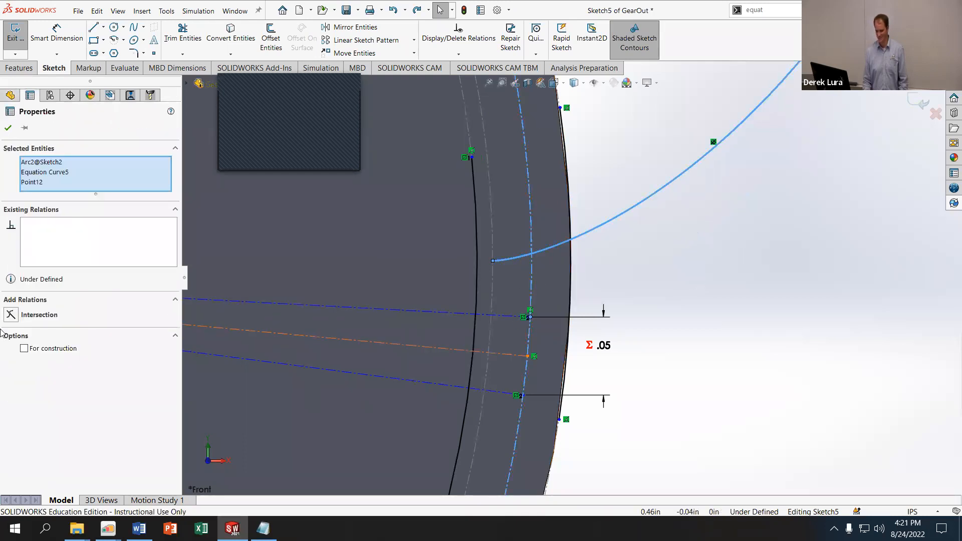
left_click(18, 319)
left_click(739, 330)
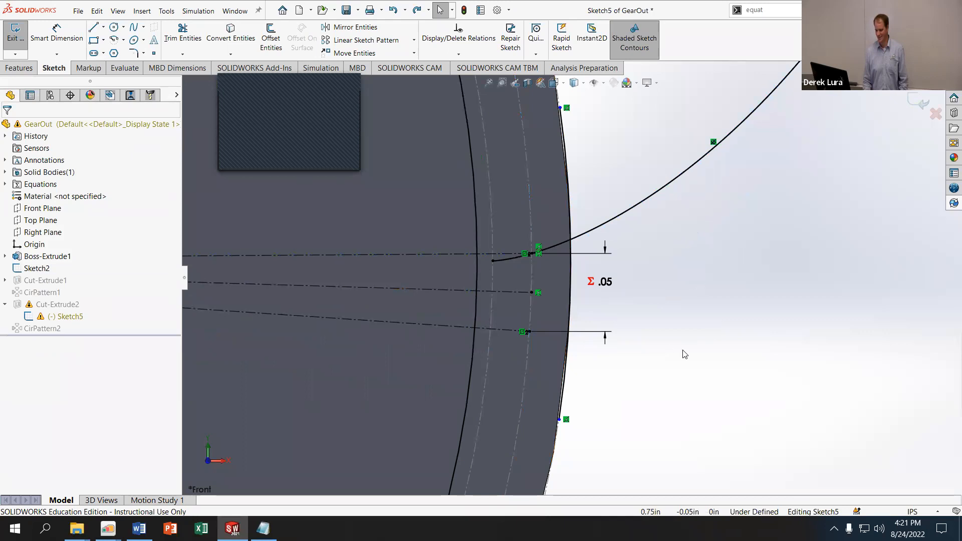
Draw a short horizontal line from the involute curve's inner end to the root arc
left_click(94, 27)
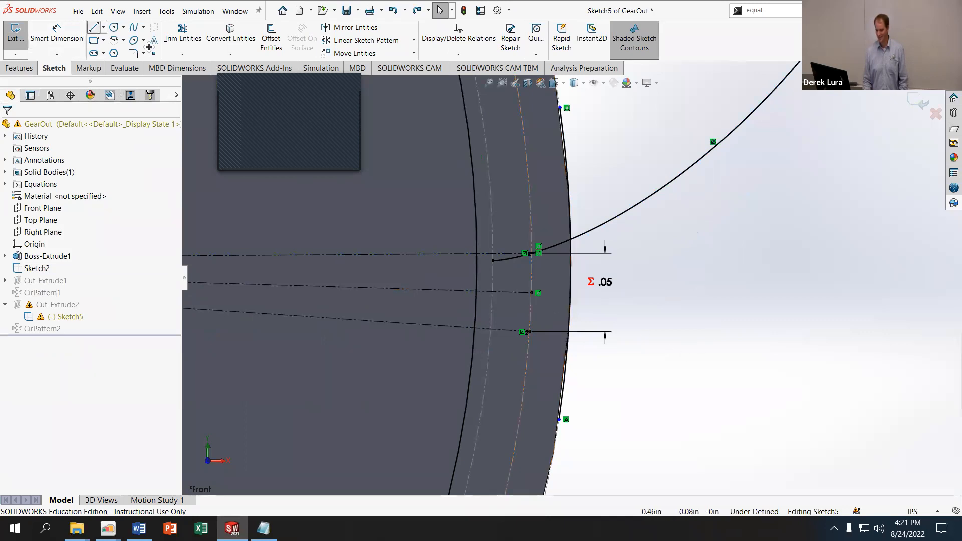
left_click(493, 261)
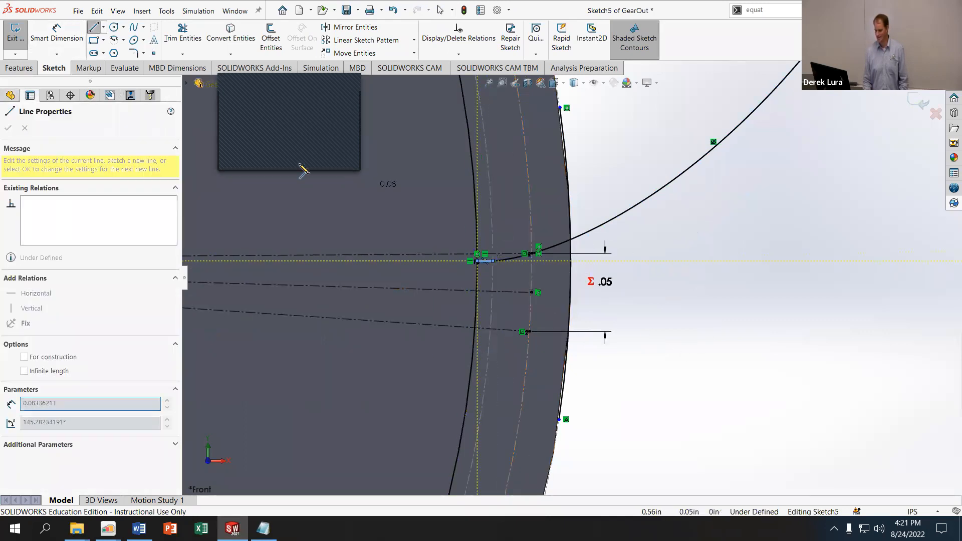
key("Escape")
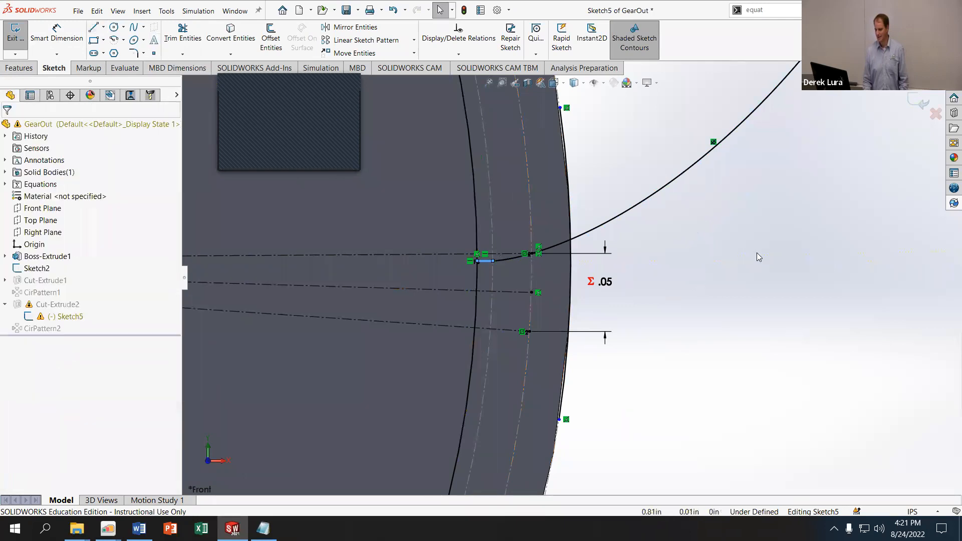
Mirror the involute curve and the short horizontal line about the middle construction line
left_click(485, 260)
left_click(499, 261, "ctrl")
left_click(507, 291, "ctrl")
left_click(353, 27)
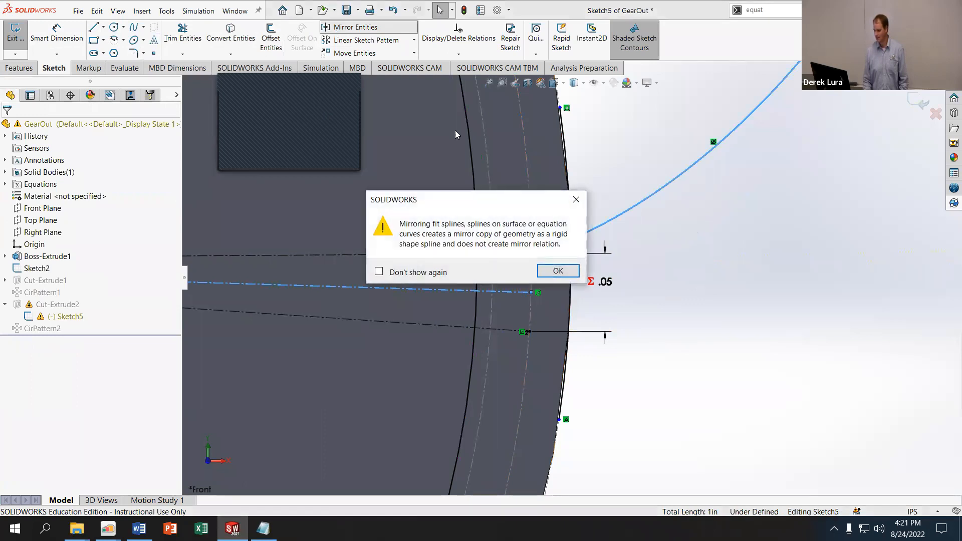
left_click(558, 271)
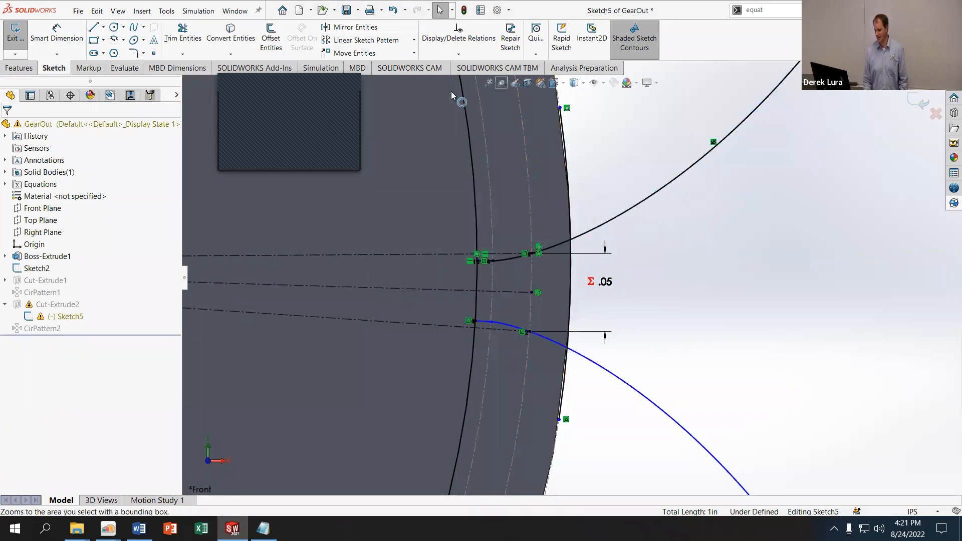
left_click(921, 102)
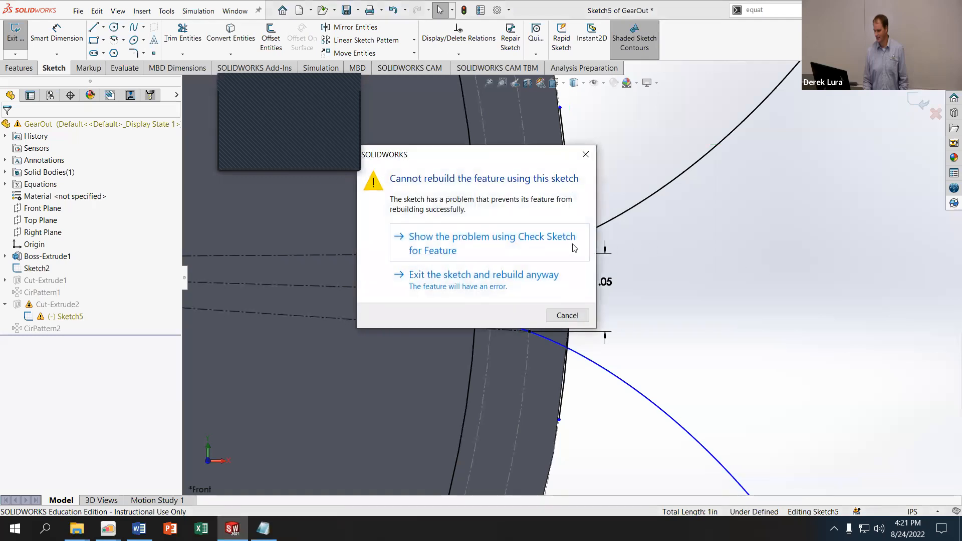
left_click(569, 316)
left_click(231, 36)
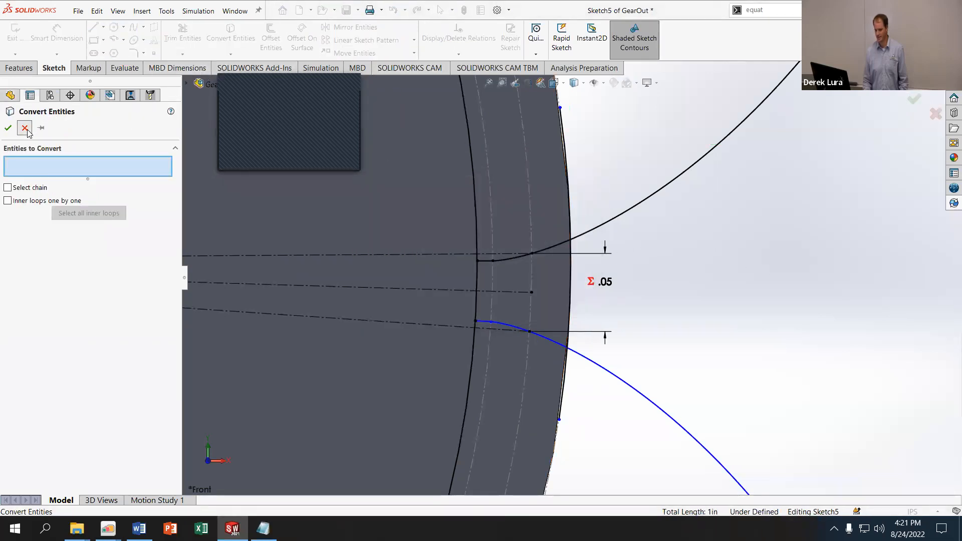
left_click(25, 128)
Trim the excess involute curves and the root and outer arc ends so only the closed tooth-gap profile remains
left_click(183, 33)
mouse_move(478, 374)
left_mouse_down()
mouse_move(525, 356)
mouse_move(636, 370)
mouse_move(638, 179)
mouse_move(672, 236)
left_mouse_up()
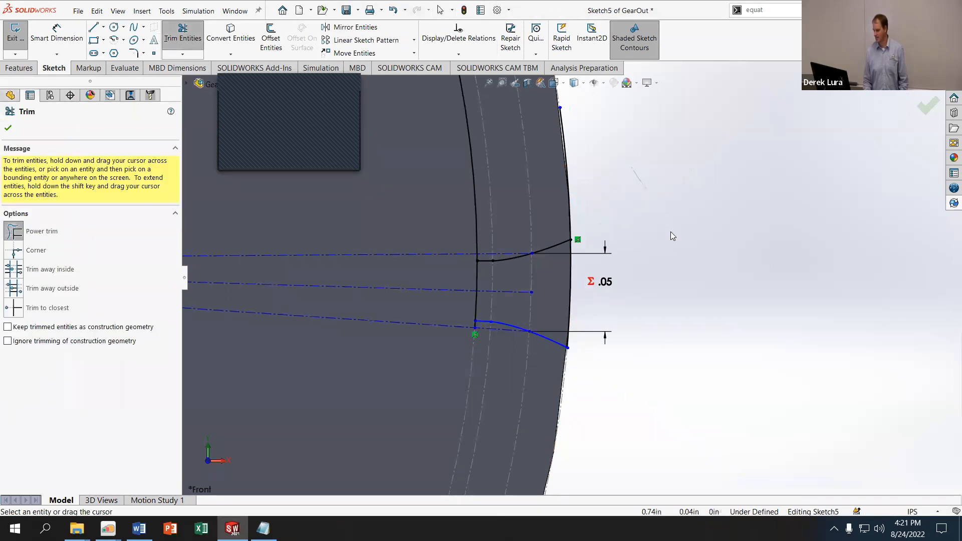
scroll(481, 213, "down", 3)
left_click_drag(482, 205, 505, 220)
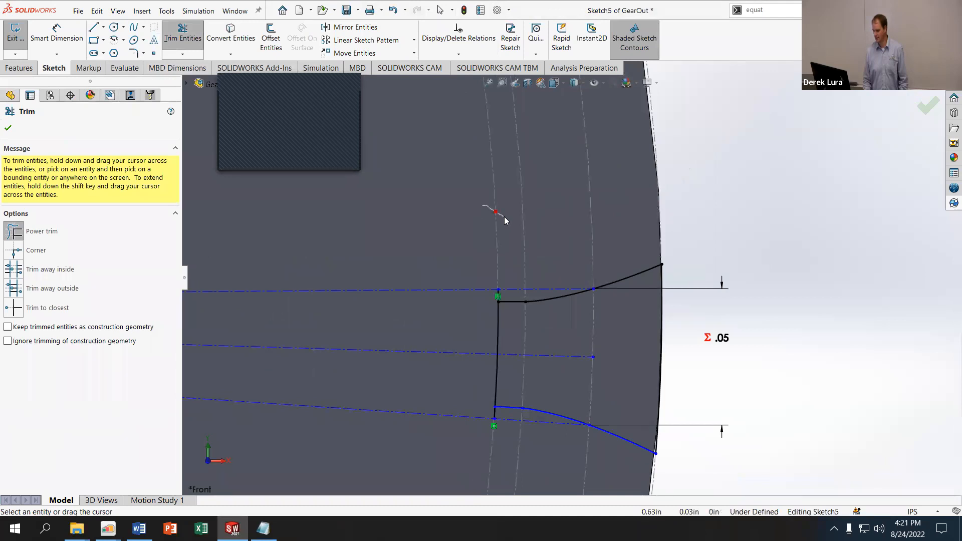
left_click_drag(506, 295, 509, 296)
left_click(927, 105)
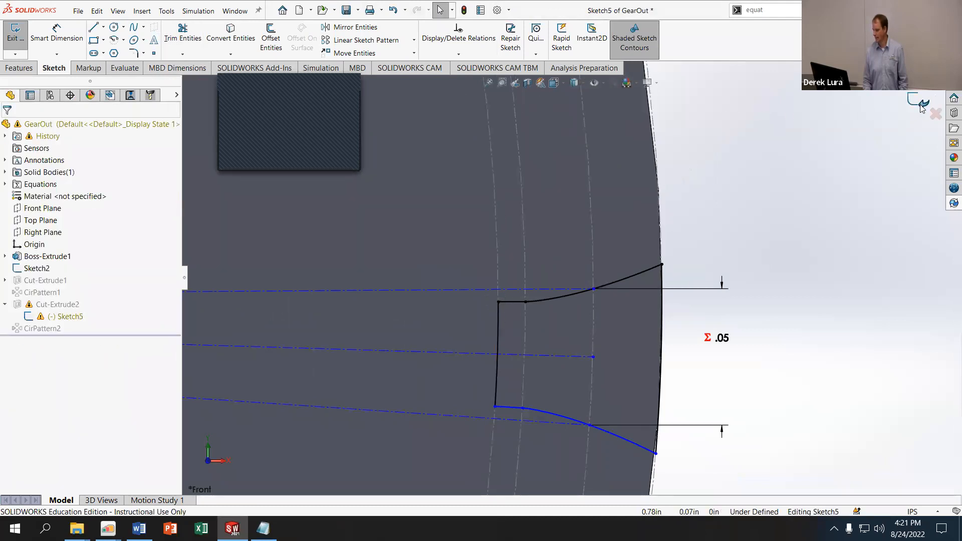
Exit the tooth-gap sketch to rebuild the cut and its circular pattern, and save the GearOut part
left_click(921, 105)
scroll(707, 232, "up", 5)
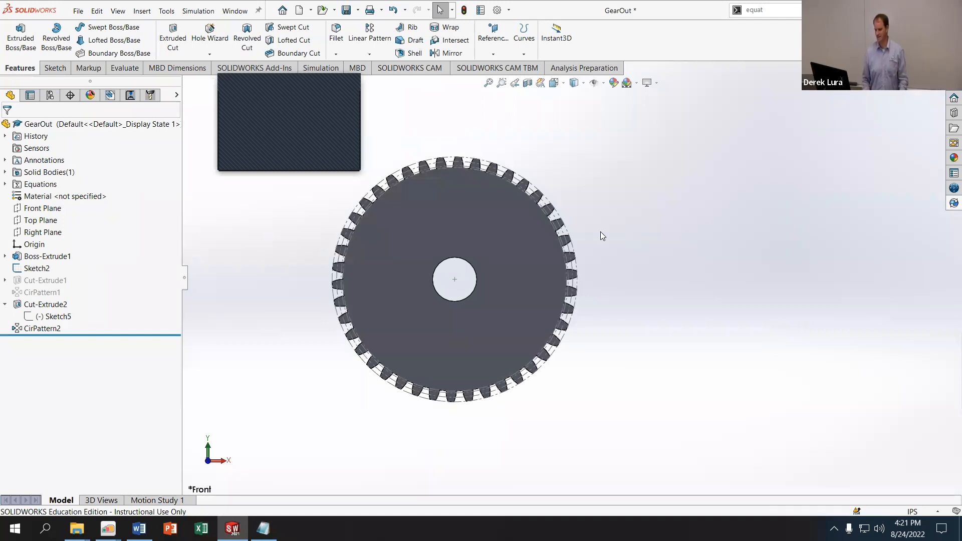
scroll(570, 234, "up", 2)
scroll(569, 233, "down", 2)
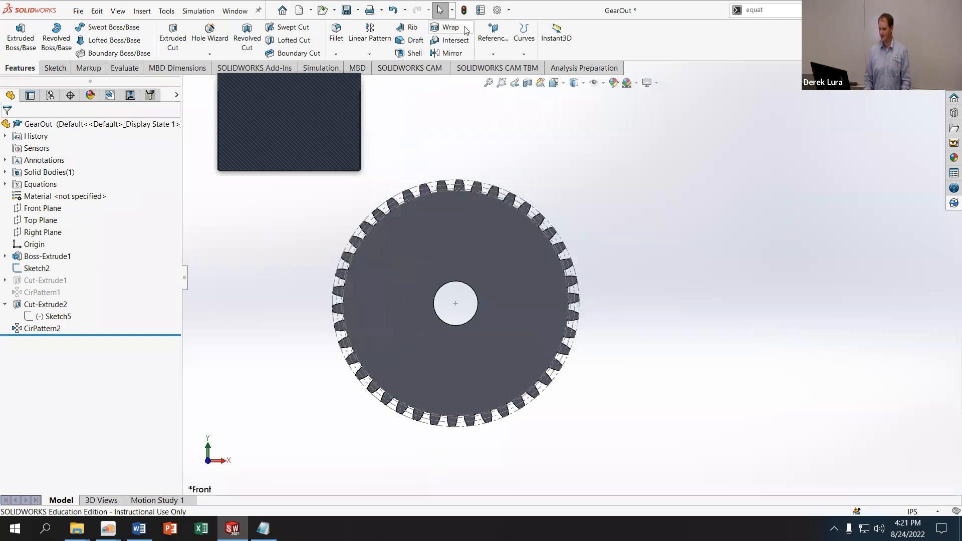
left_click(346, 11)
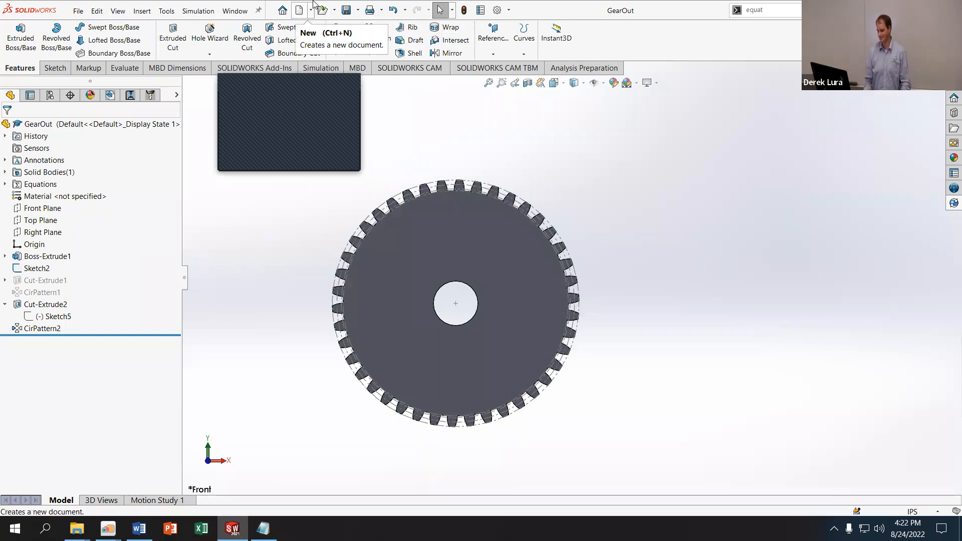
Open the recent GearAssembly file and examine where the teeth of the two gears mesh
left_click(77, 11)
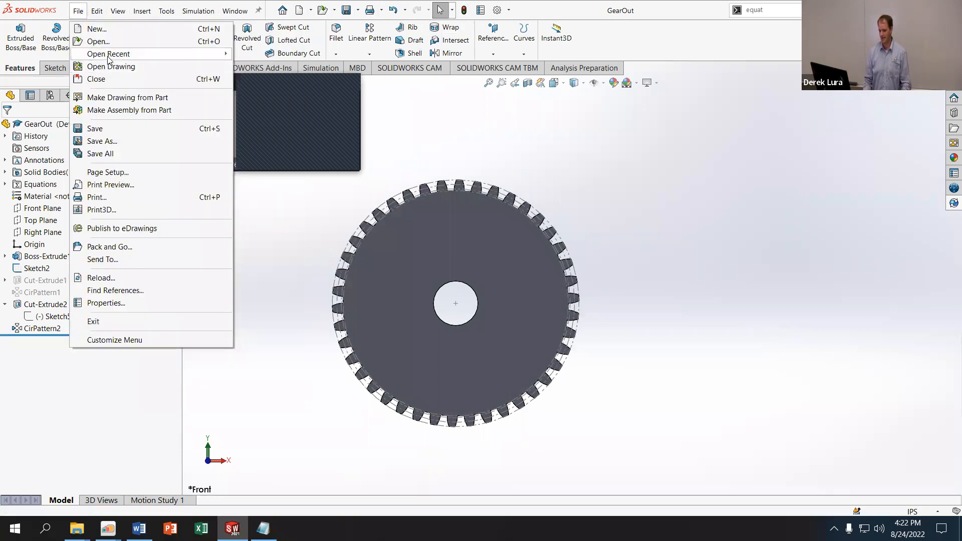
mouse_move(108, 55)
left_click(375, 67)
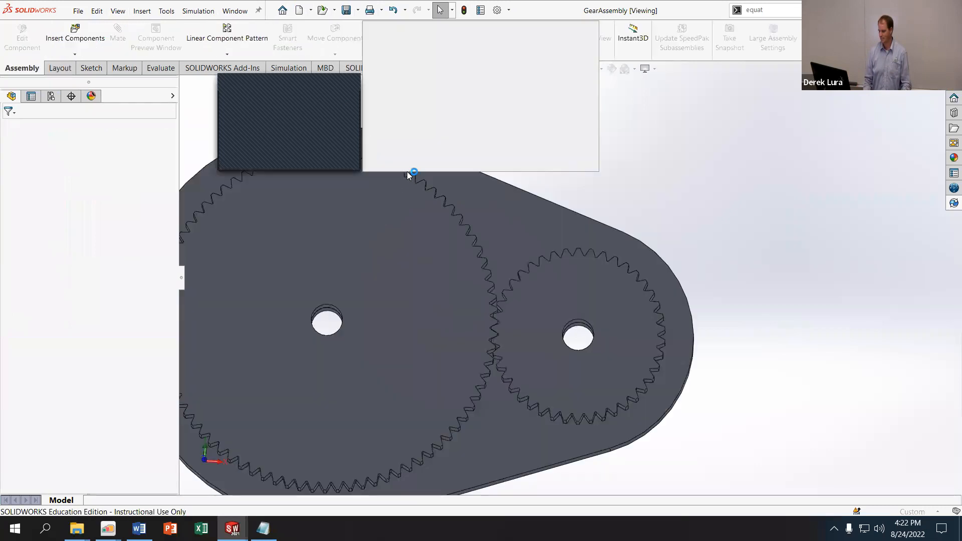
left_click(483, 275)
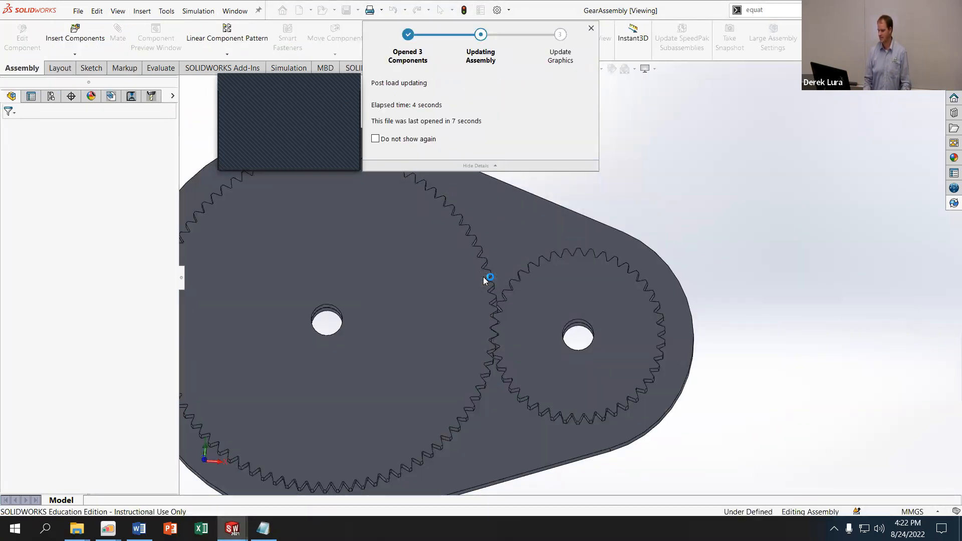
scroll(486, 291, "down", 5)
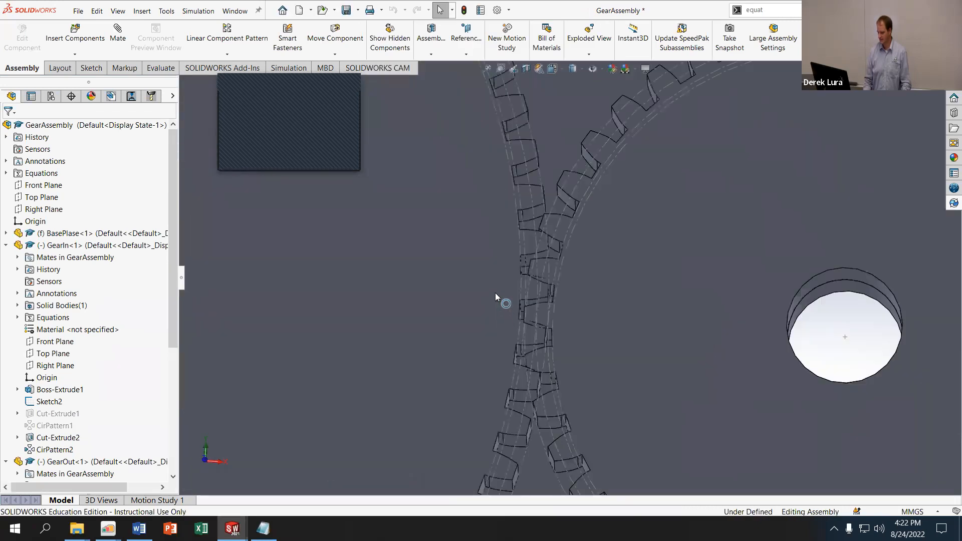
Rotate GearIn through the gear mate and examine how its teeth run against GearOut's
left_click(497, 269)
left_click_drag(497, 270, 472, 498)
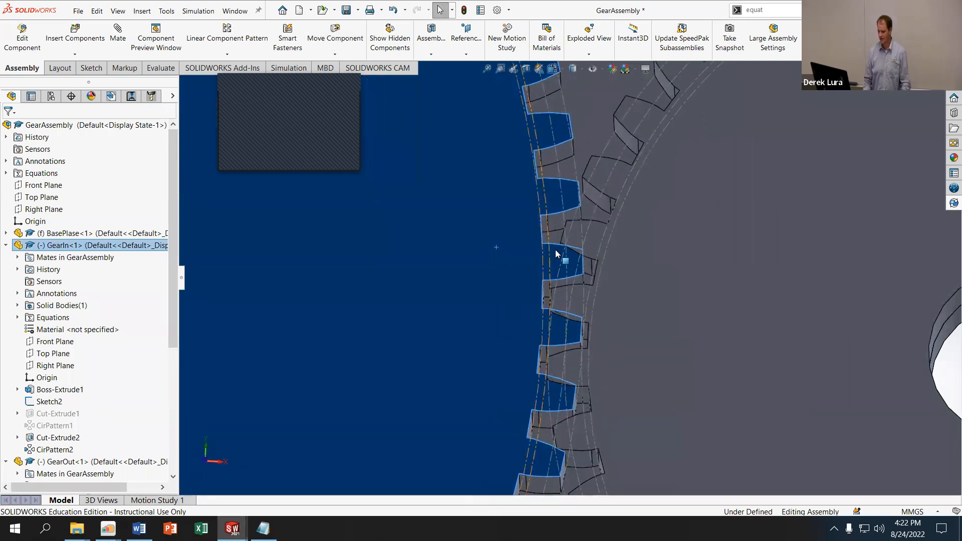
Suppress the gear mate between GearIn and GearOut, and rotate GearOut slightly to seat its teeth in GearIn's gaps
scroll(54, 406, "down", 5)
scroll(54, 406, "down", 5)
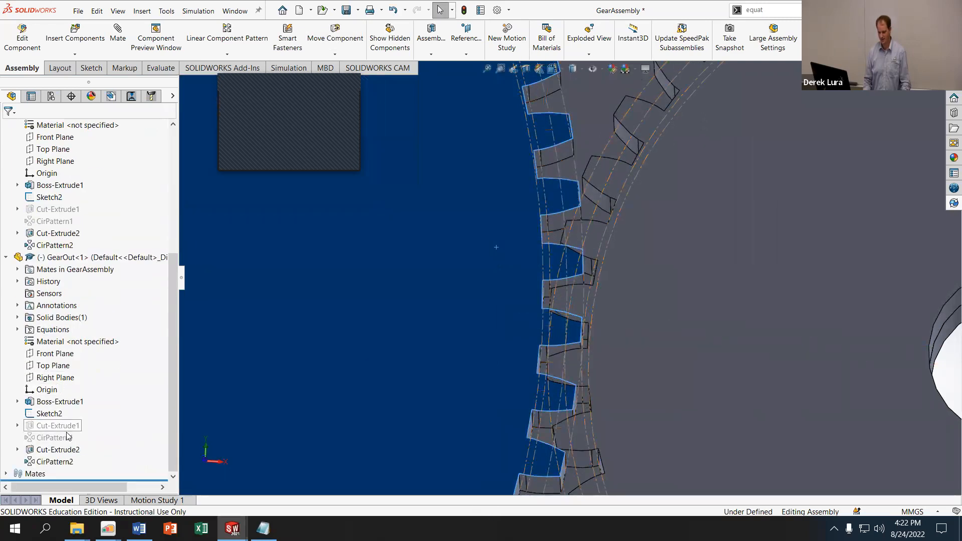
left_click(60, 473)
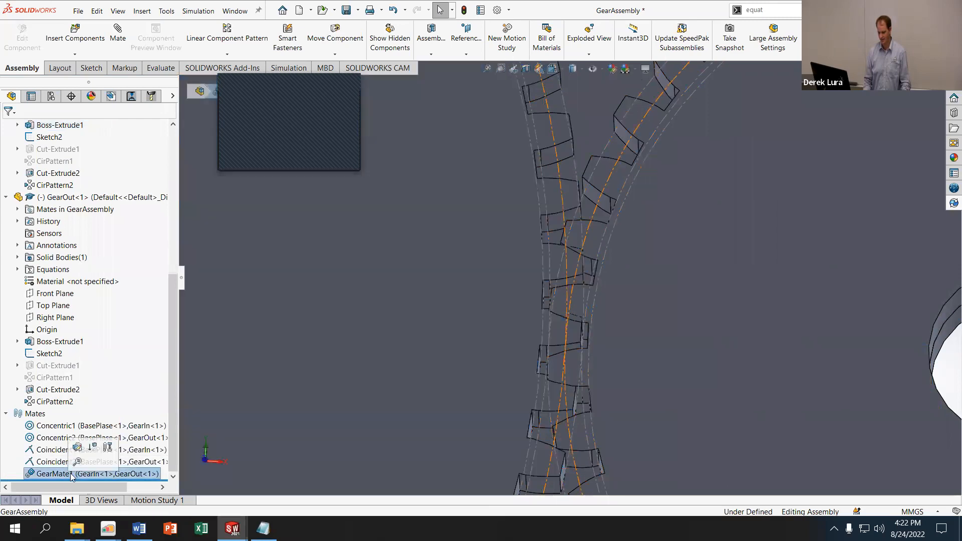
left_click(77, 448)
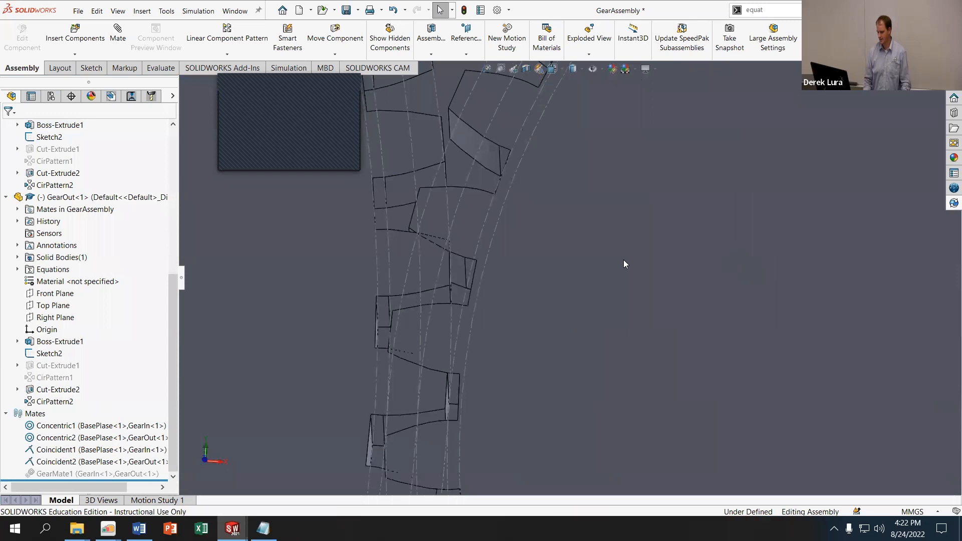
left_click(540, 275)
left_click_drag(542, 274, 551, 267)
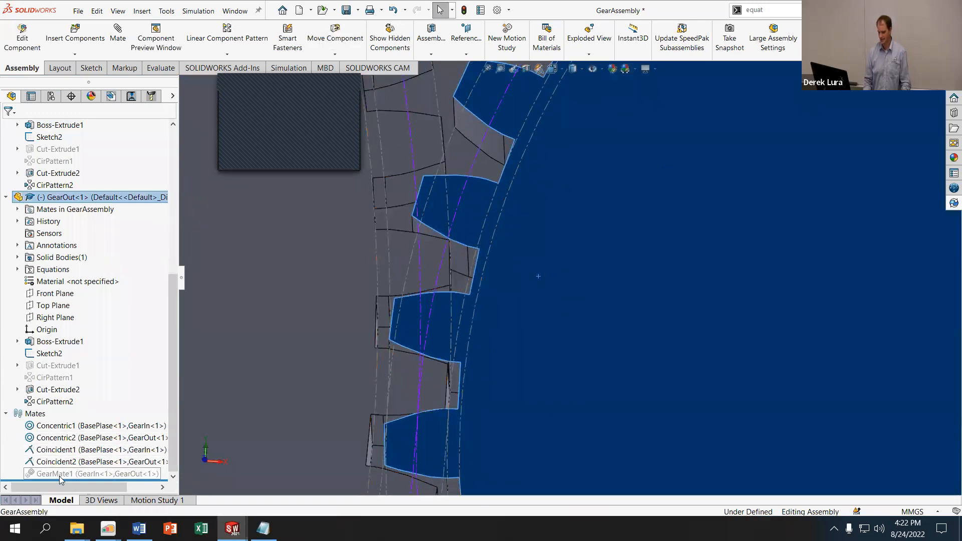
Unsuppress the gear mate between GearIn and GearOut, and rotate GearIn to check the tooth meshing
left_click(65, 473)
left_click(85, 447)
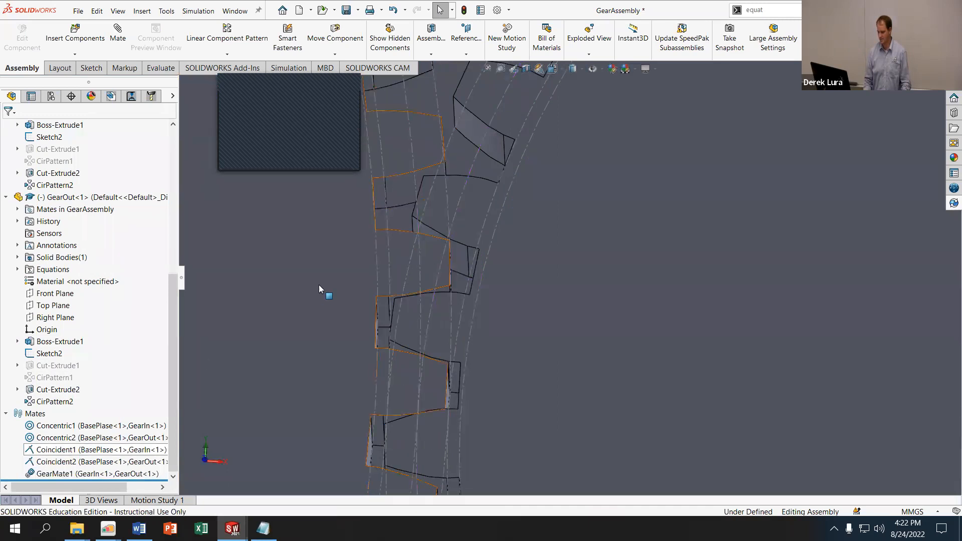
left_click_drag(378, 249, 401, 511)
left_click_drag(383, 243, 356, 426)
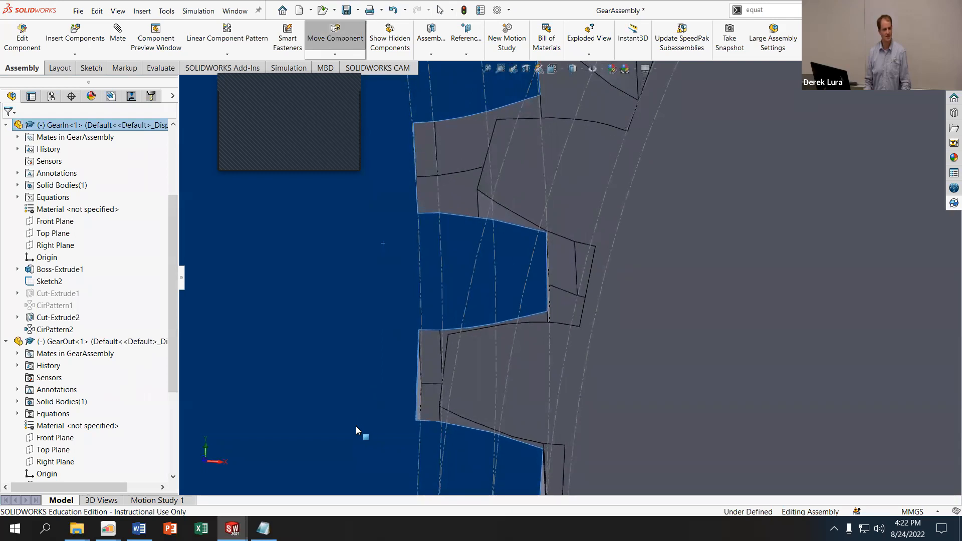